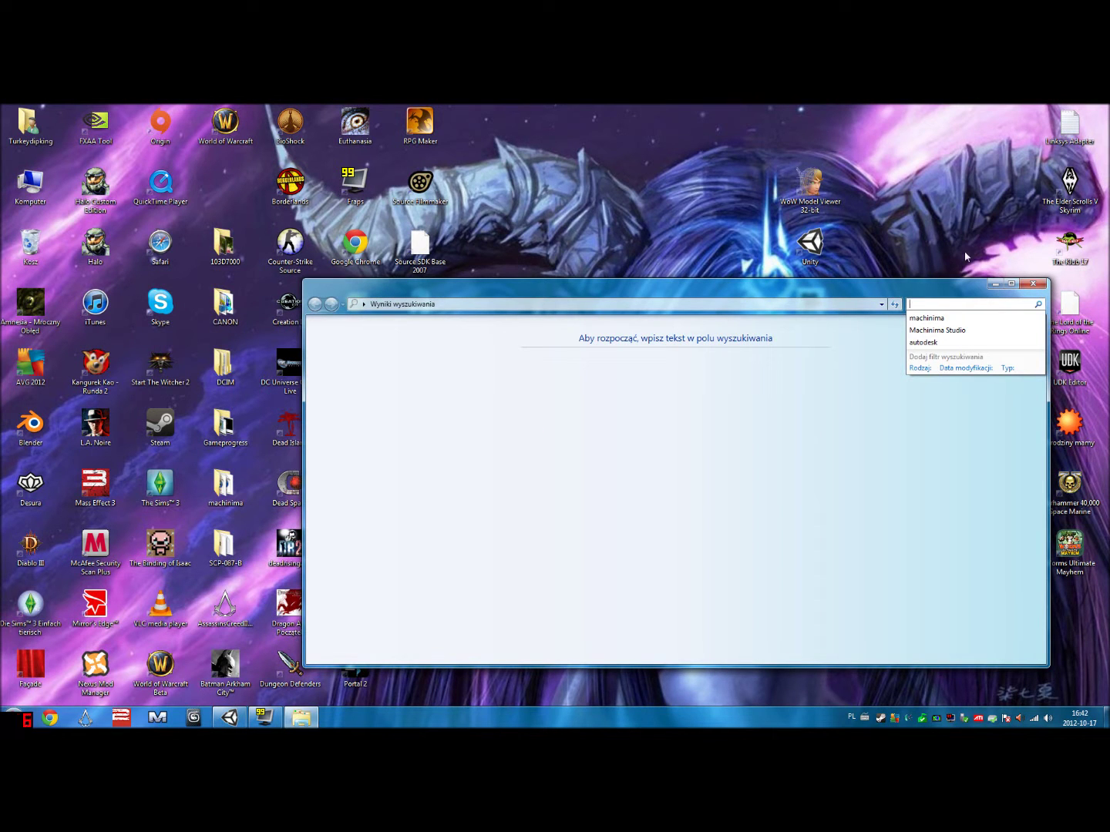
- Close the empty file search window on the desktop
click(1033, 283)
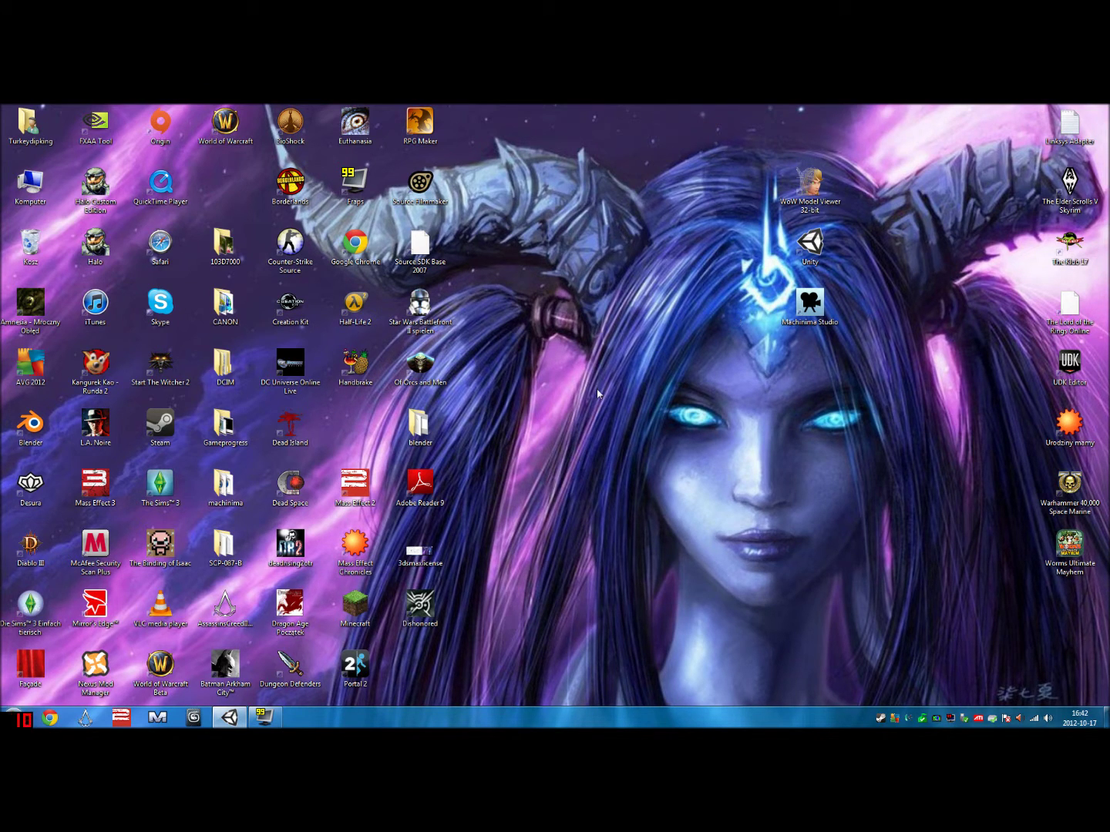
click(233, 718)
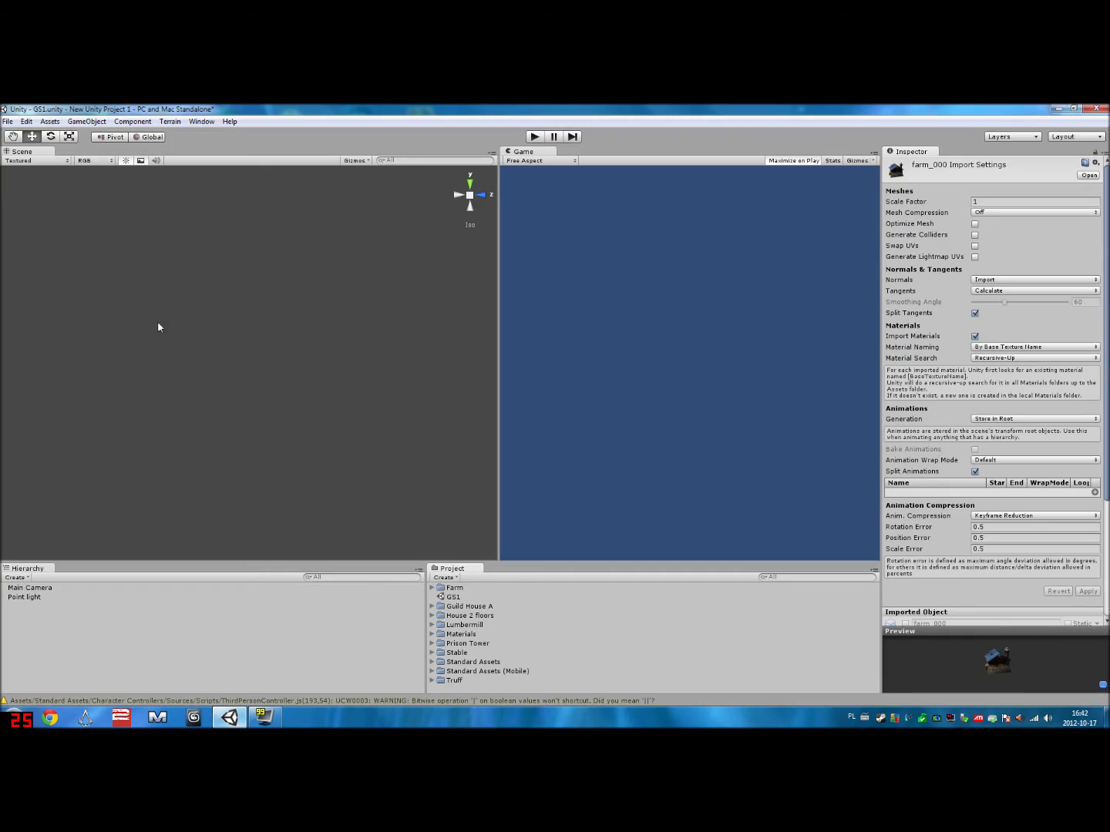
click(232, 718)
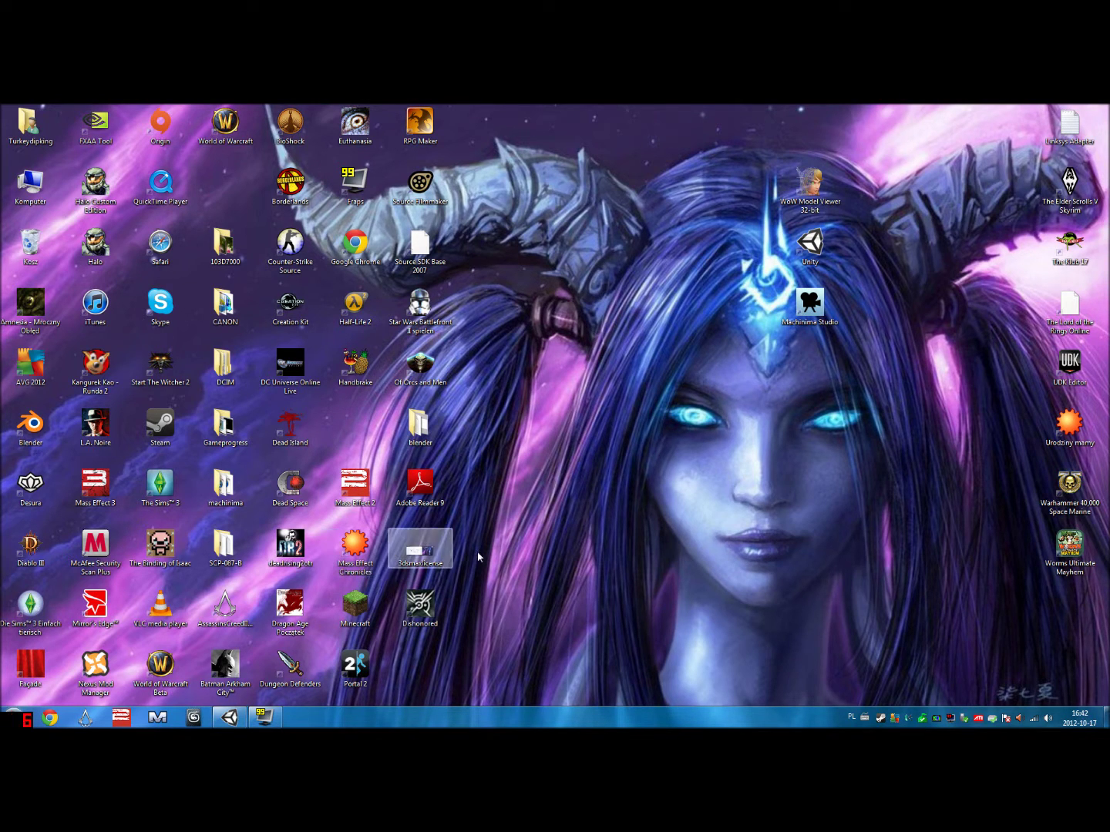
drag(721, 140, 762, 309)
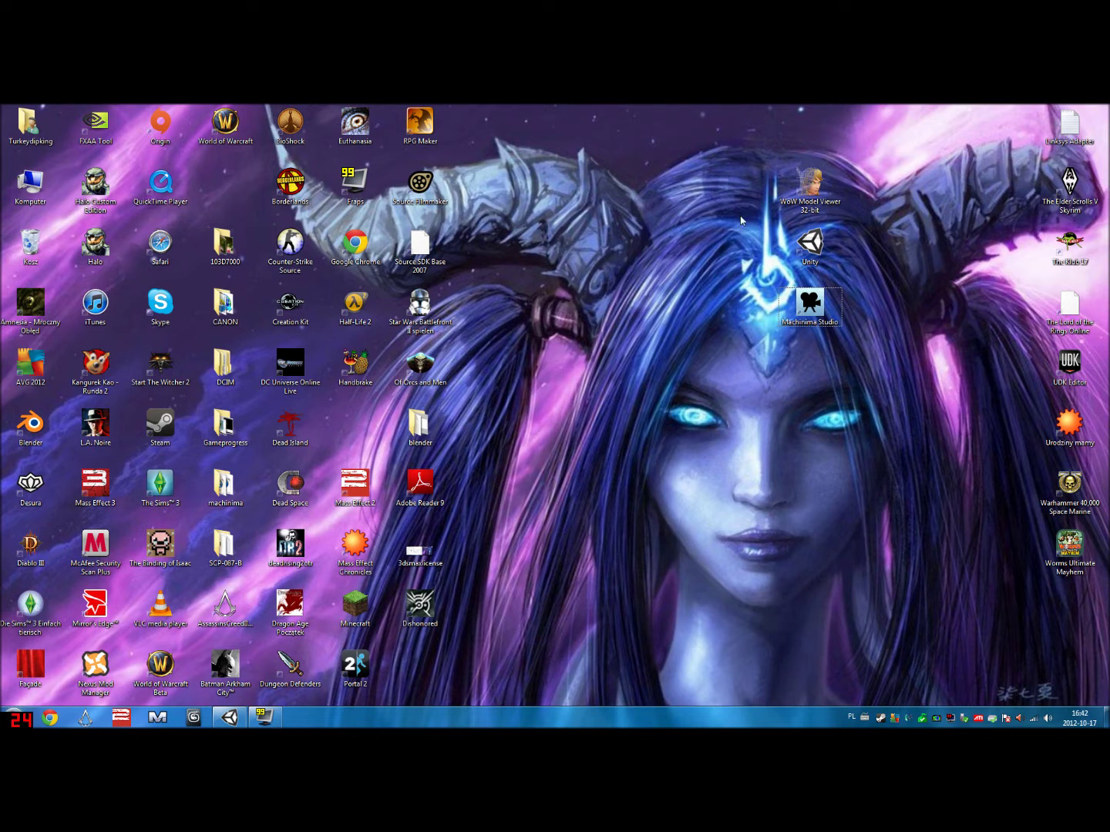
drag(738, 167, 754, 189)
- Switch to Unity, clear the current selection, and narrow the Scene view to give the Game view more width
click(231, 718)
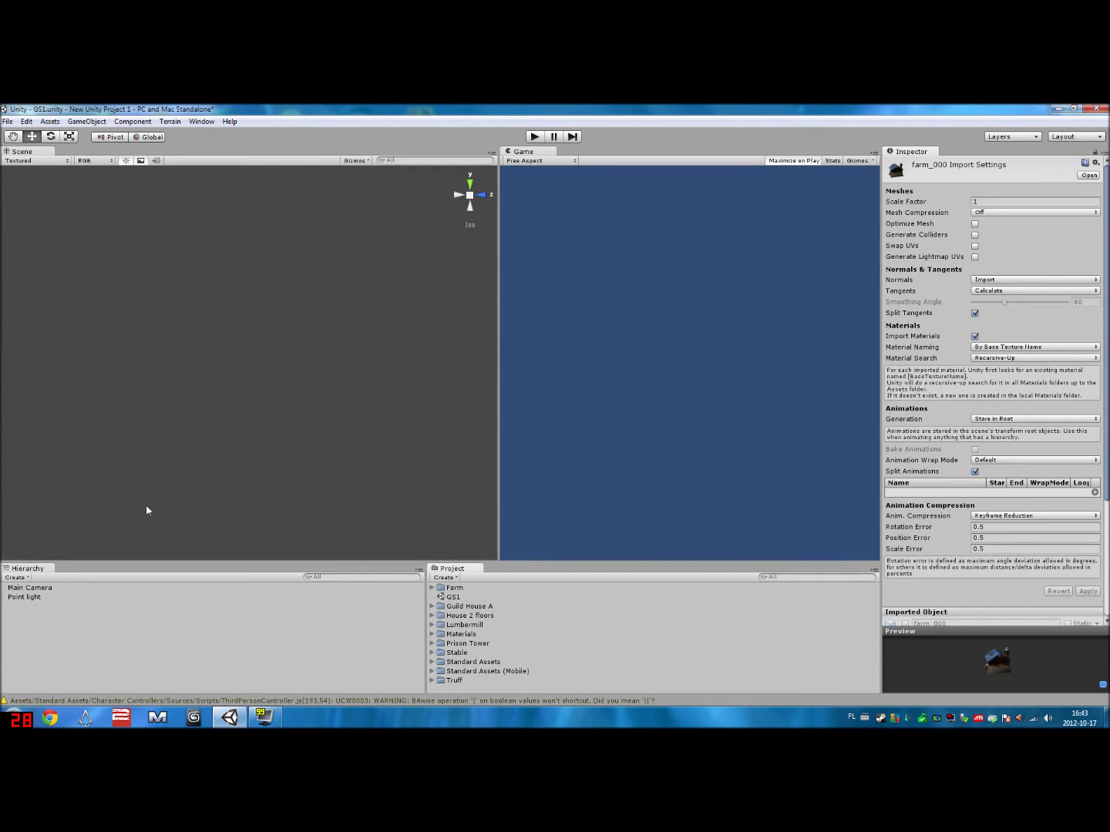
drag(47, 223, 274, 389)
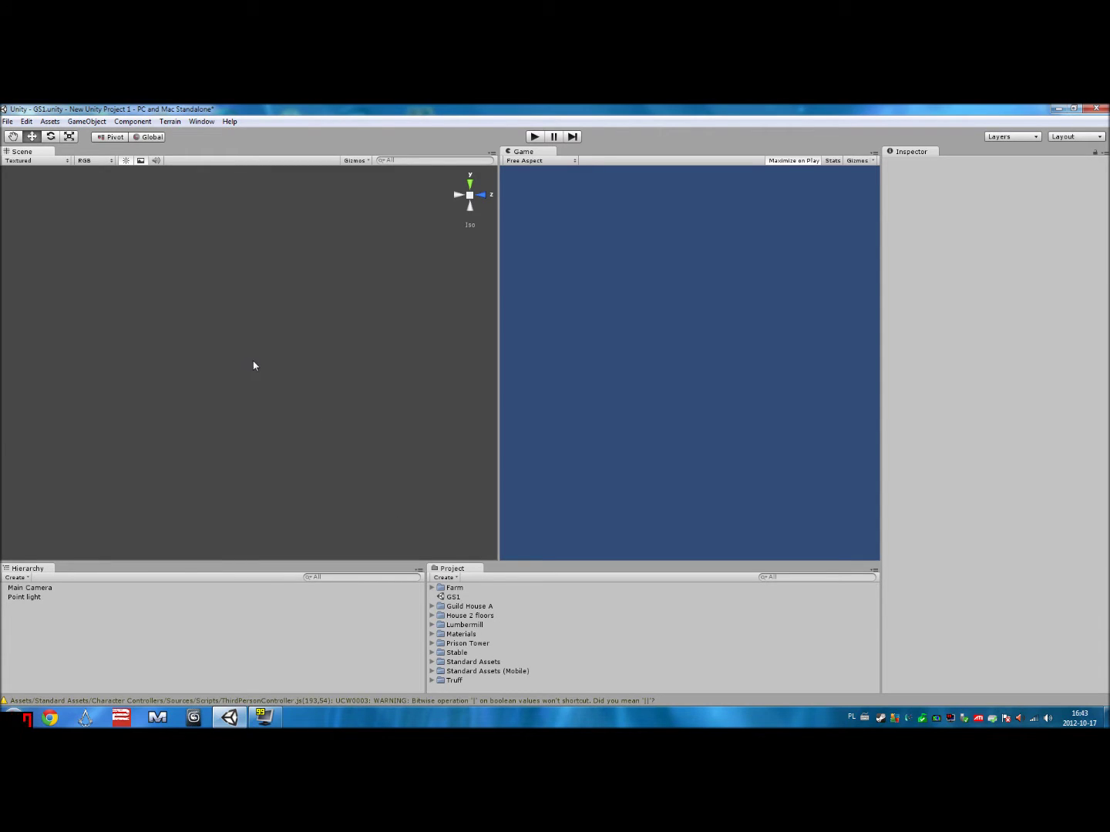
drag(72, 262, 398, 469)
drag(498, 276, 463, 280)
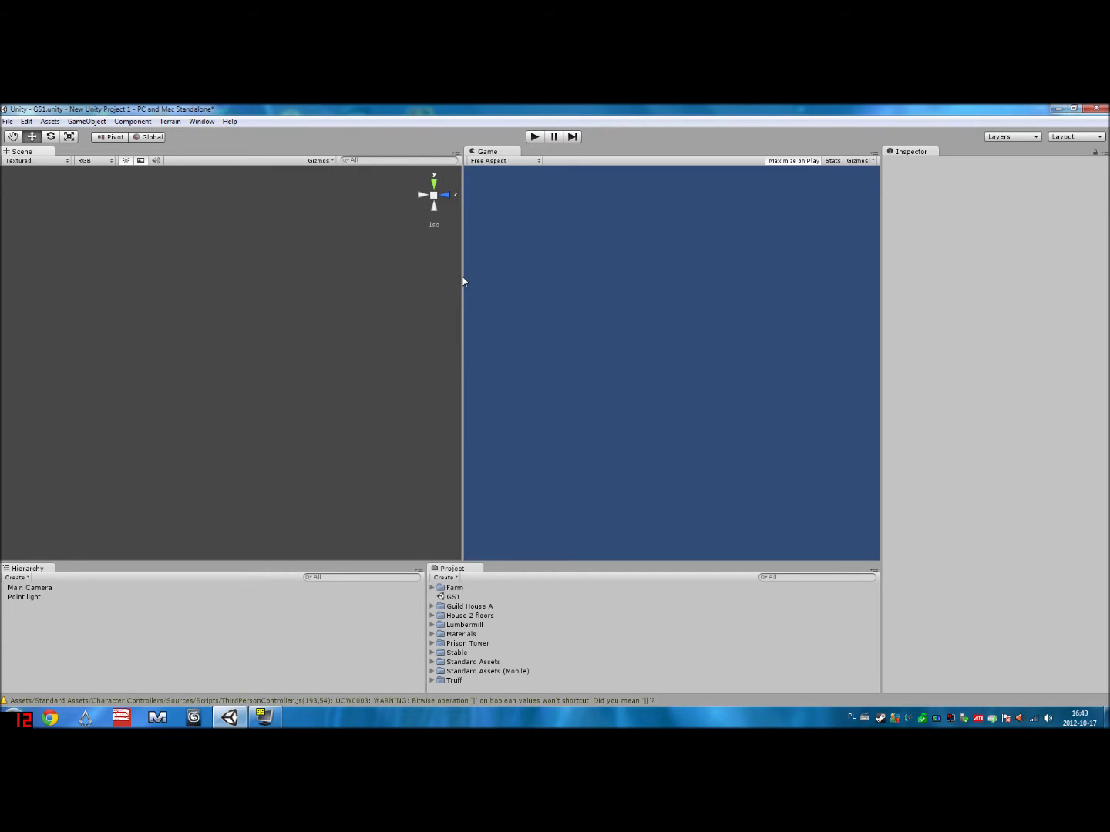
- Select the Main Camera and frame it in the Scene view
click(39, 589)
key(f)
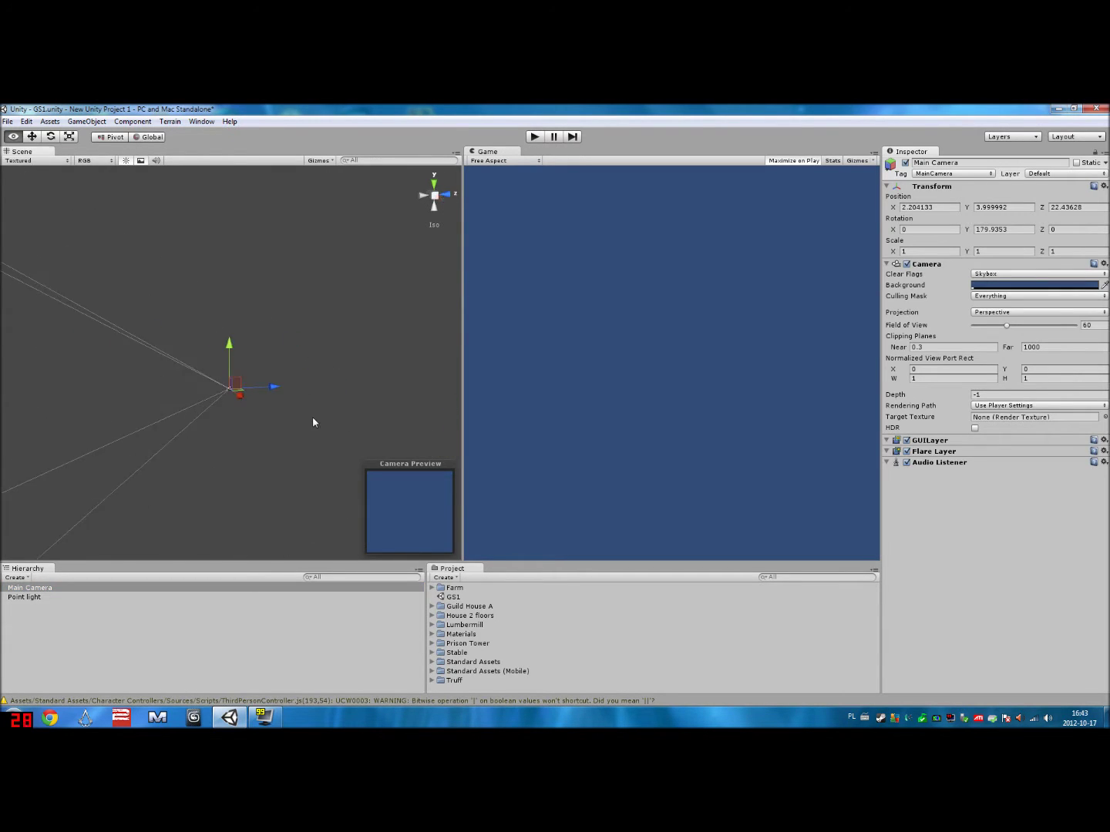
alt+drag(312, 422, 313, 421)
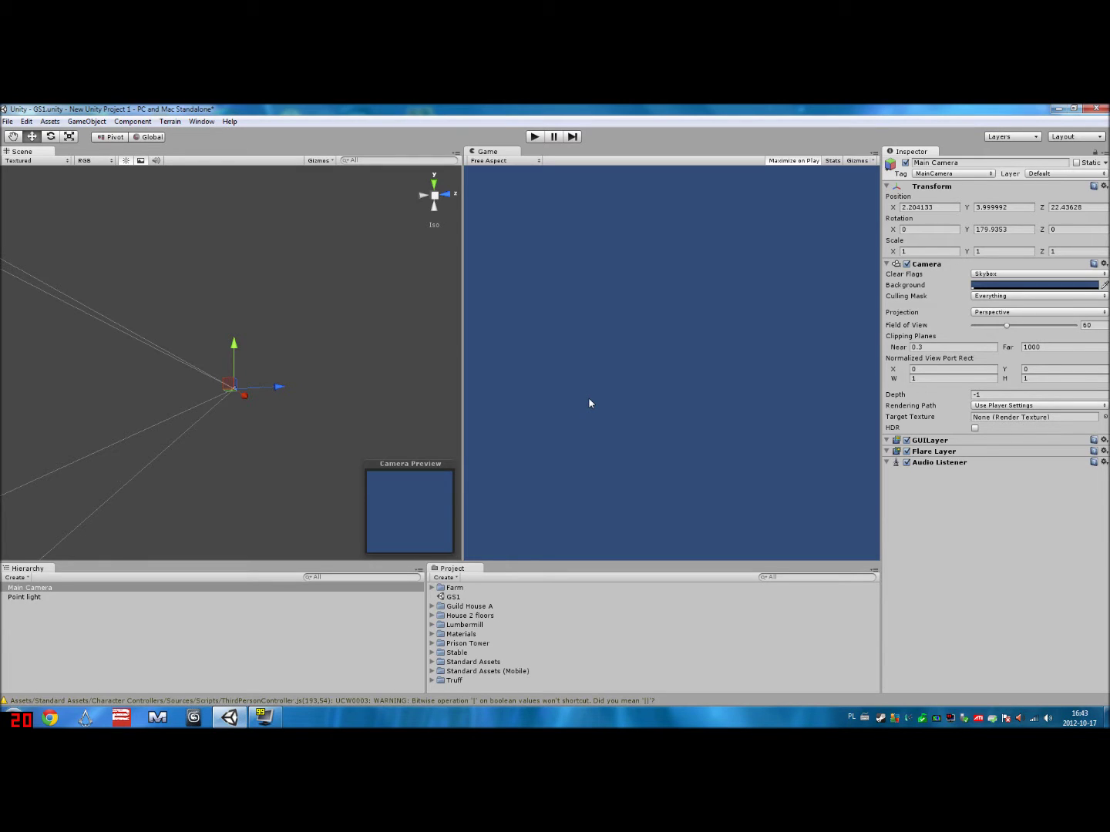
click(38, 579)
click(38, 597)
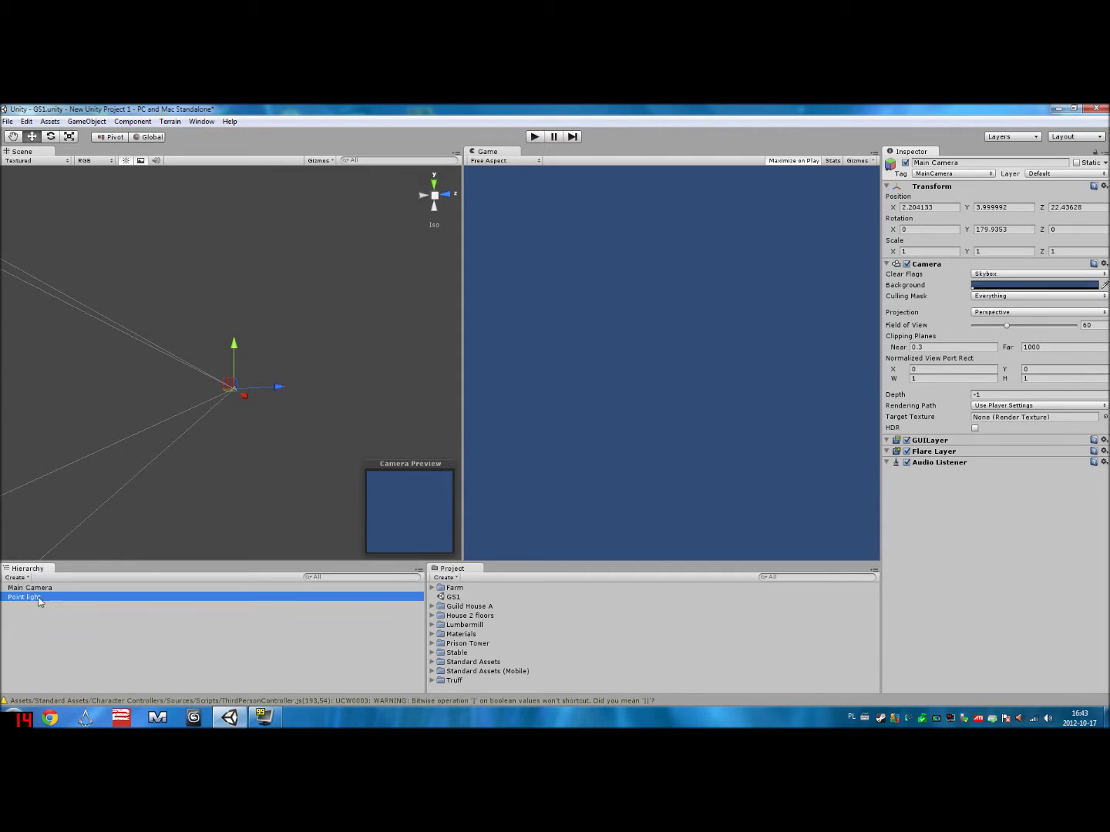
click(41, 588)
click(43, 603)
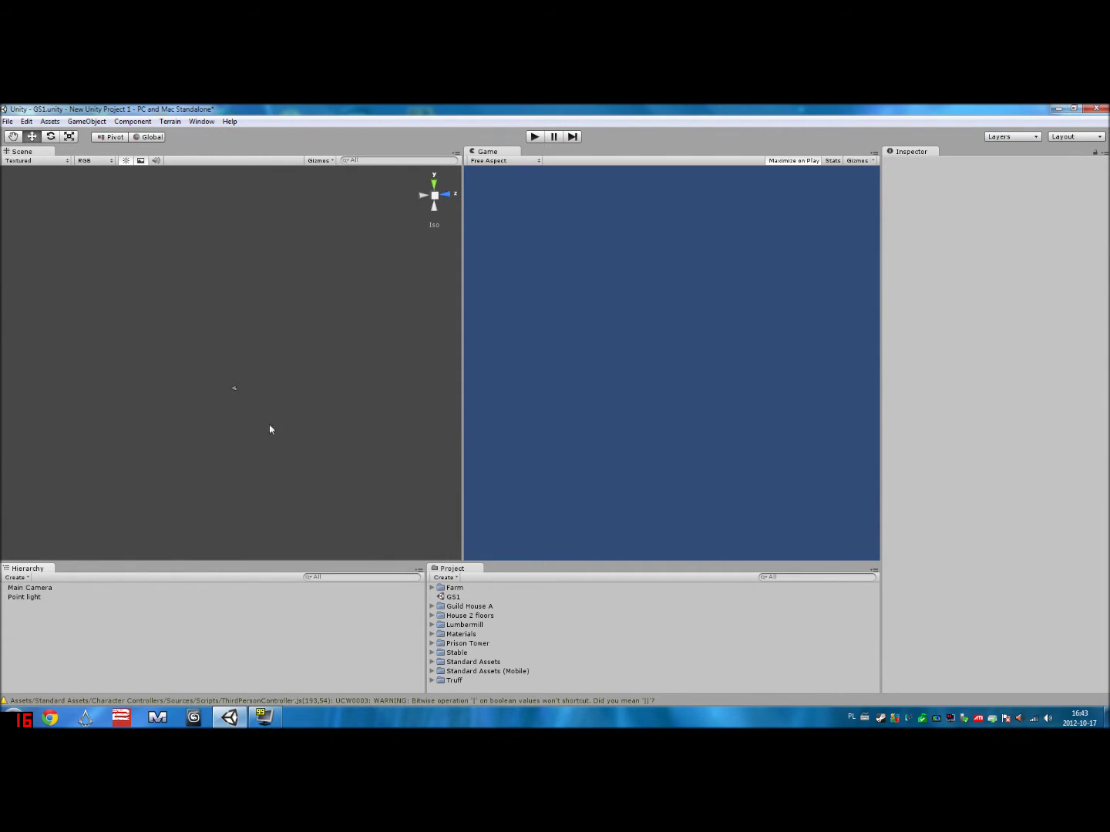
right_drag(270, 425, 297, 393)
right_drag(178, 331, 200, 422)
drag(118, 335, 171, 369)
middle_drag(222, 376, 229, 306)
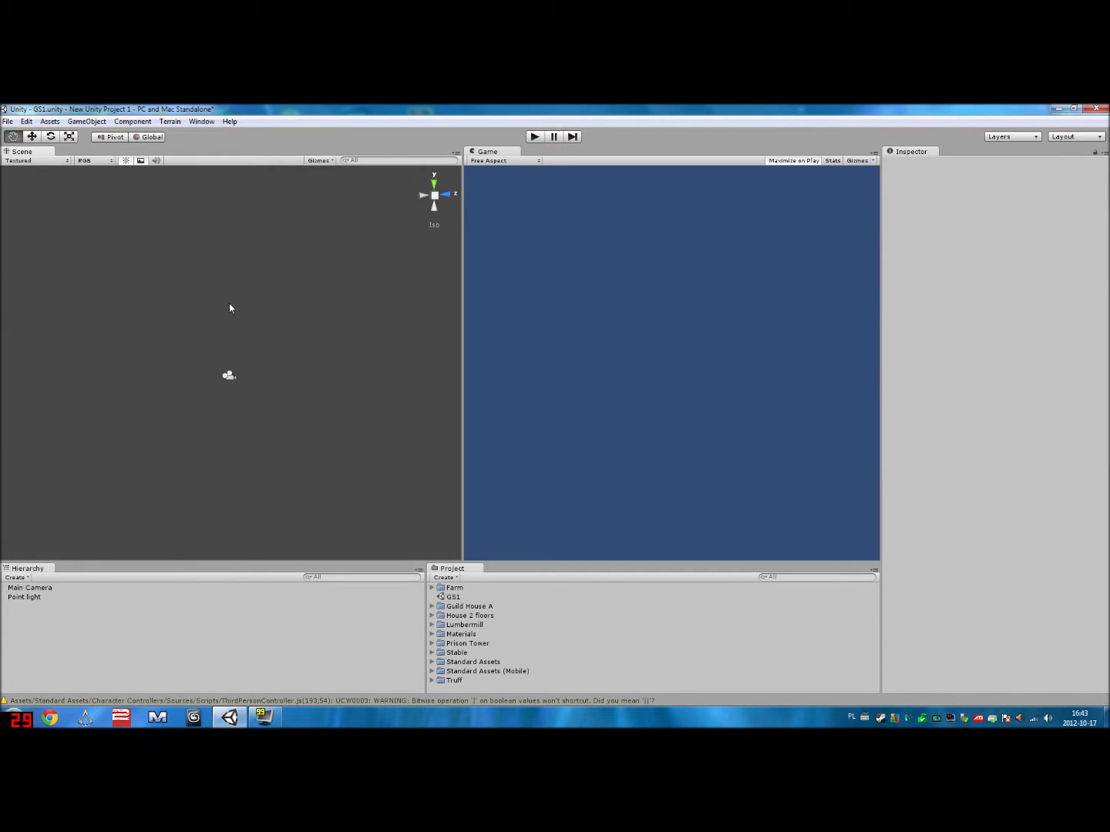
alt+drag(229, 307, 324, 345)
- Look through the project's building folders, including Farm, House 2 floors, Lumbermill, Prison Tower, Stable and Guild House A
click(432, 588)
click(432, 588)
click(453, 588)
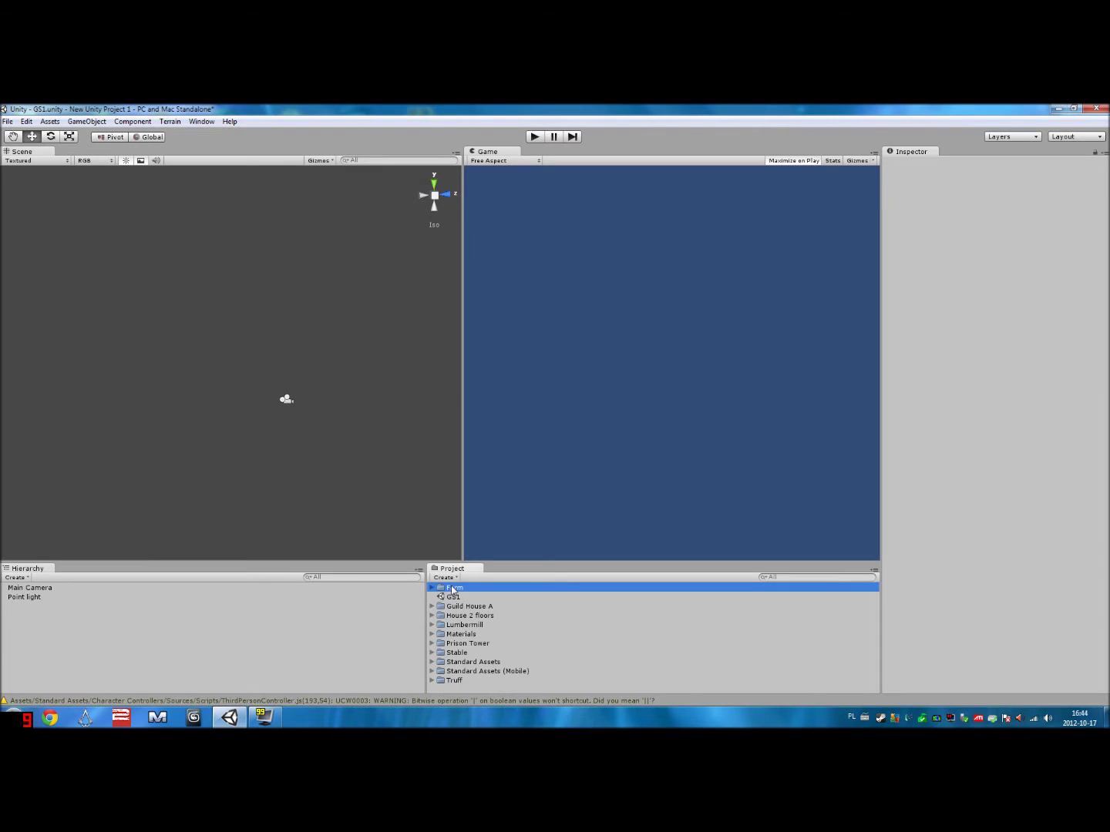
click(485, 616)
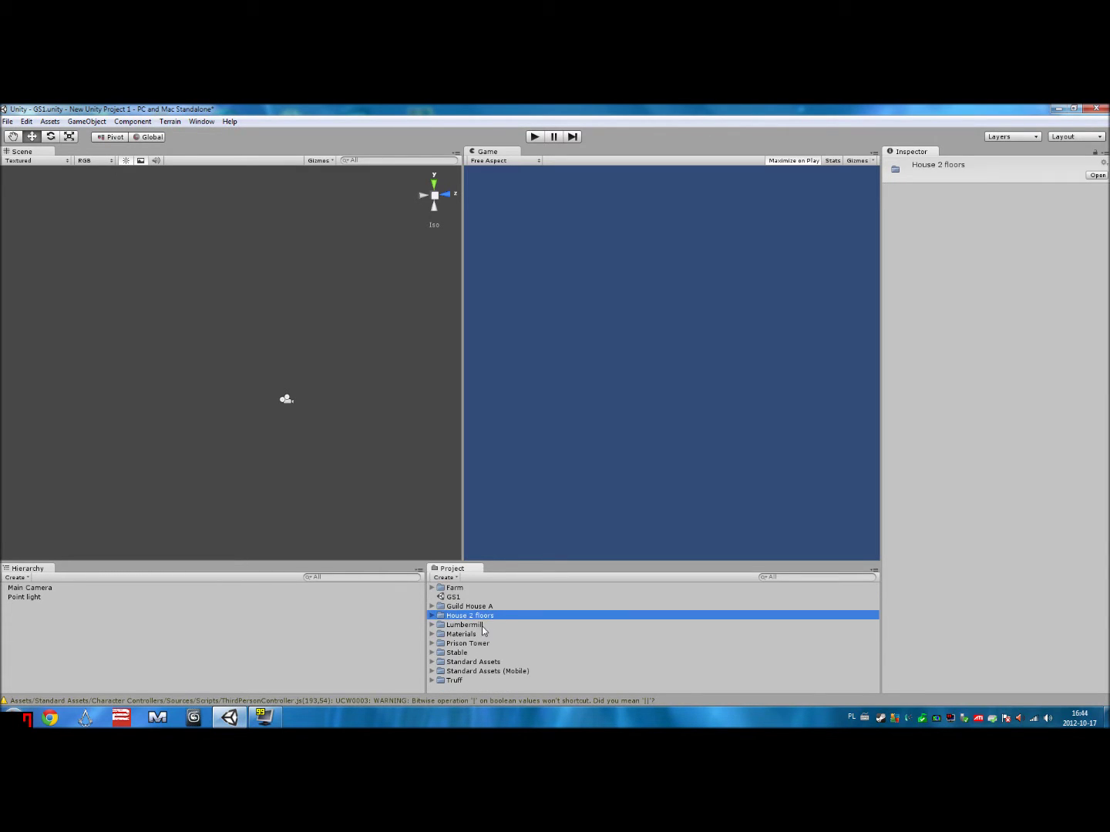
click(483, 625)
click(490, 644)
click(484, 653)
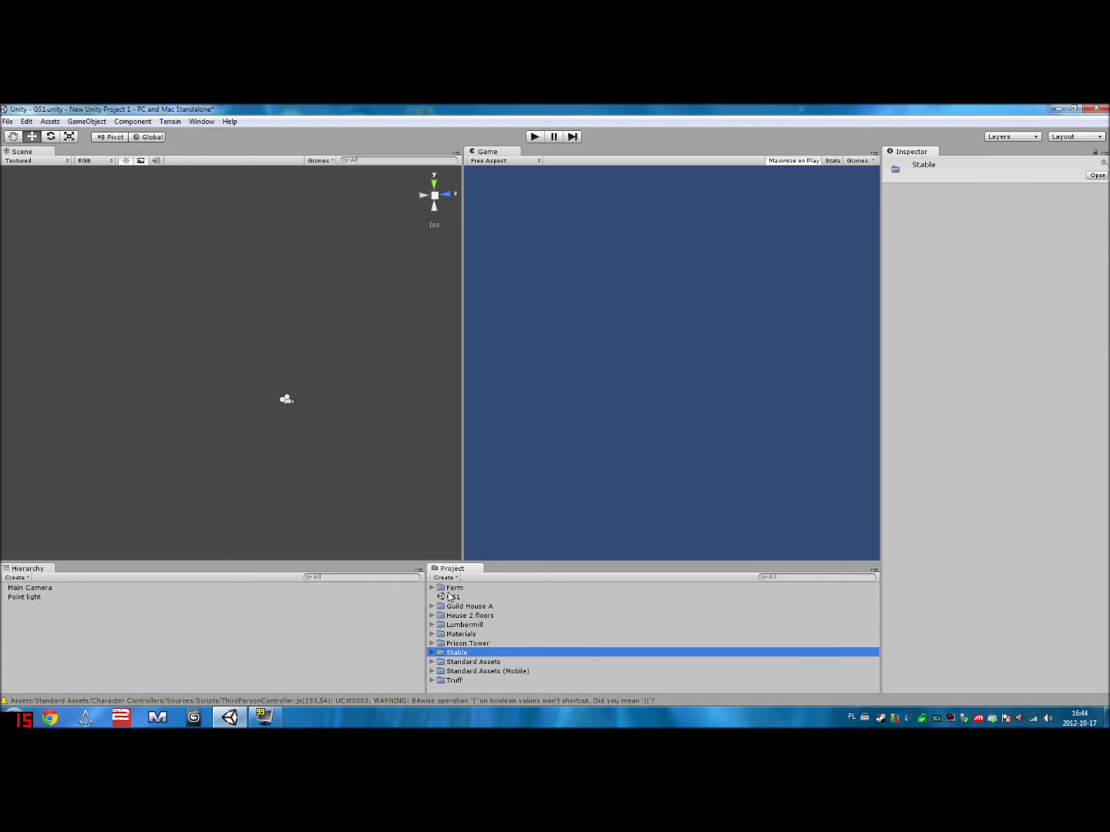
click(481, 608)
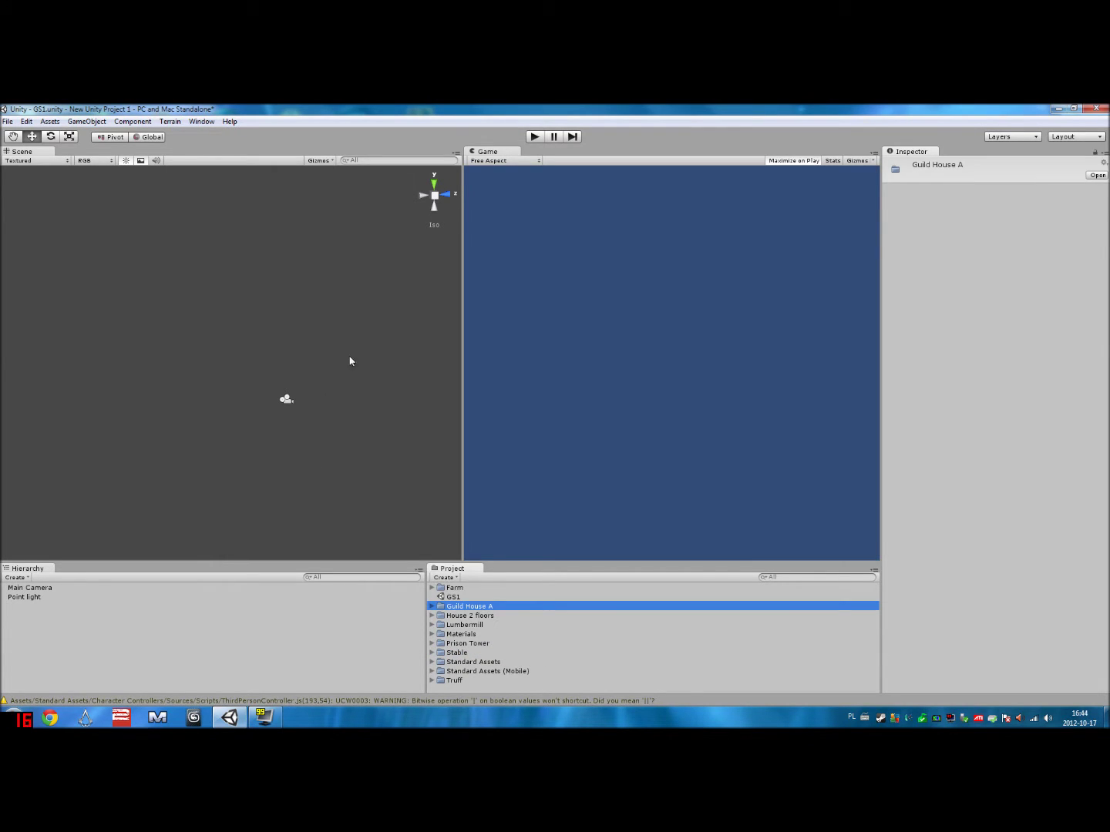
alt+drag(349, 359, 349, 348)
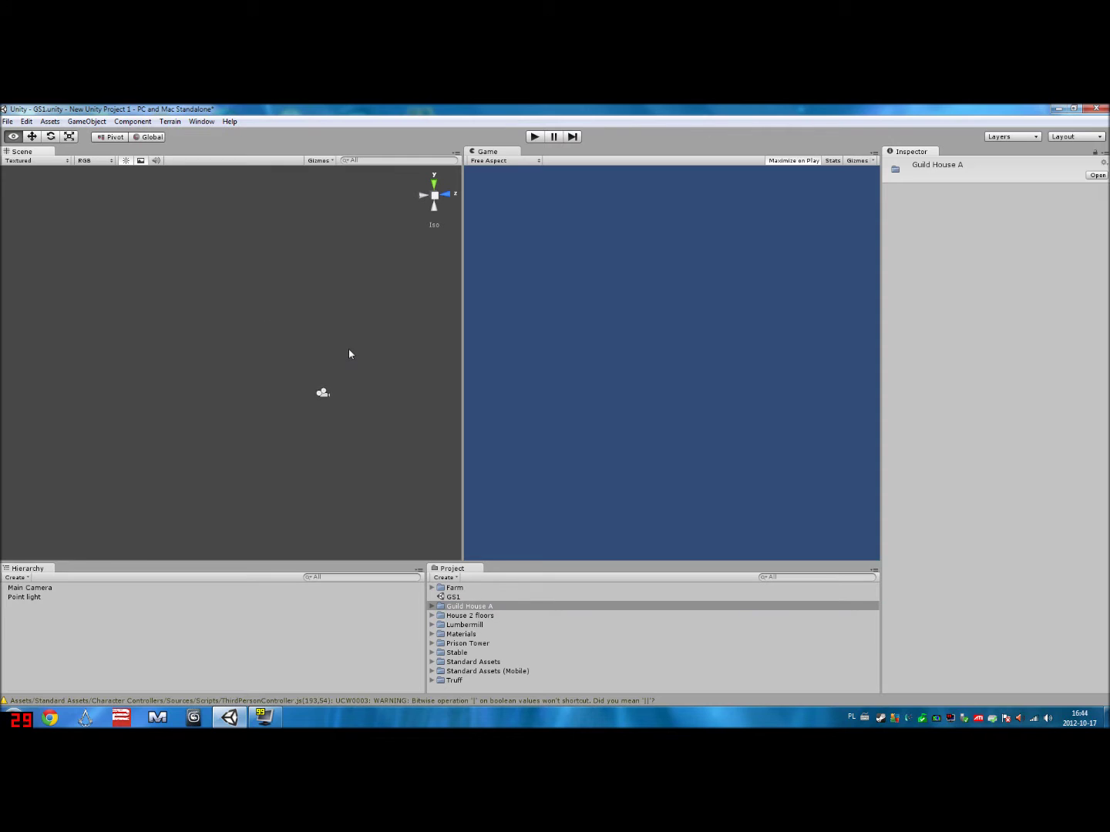
- Switch to Machinima Studio and load the World of Warcraft plugin with the enGB client profile at C:\World of Warcraft\
click(224, 721)
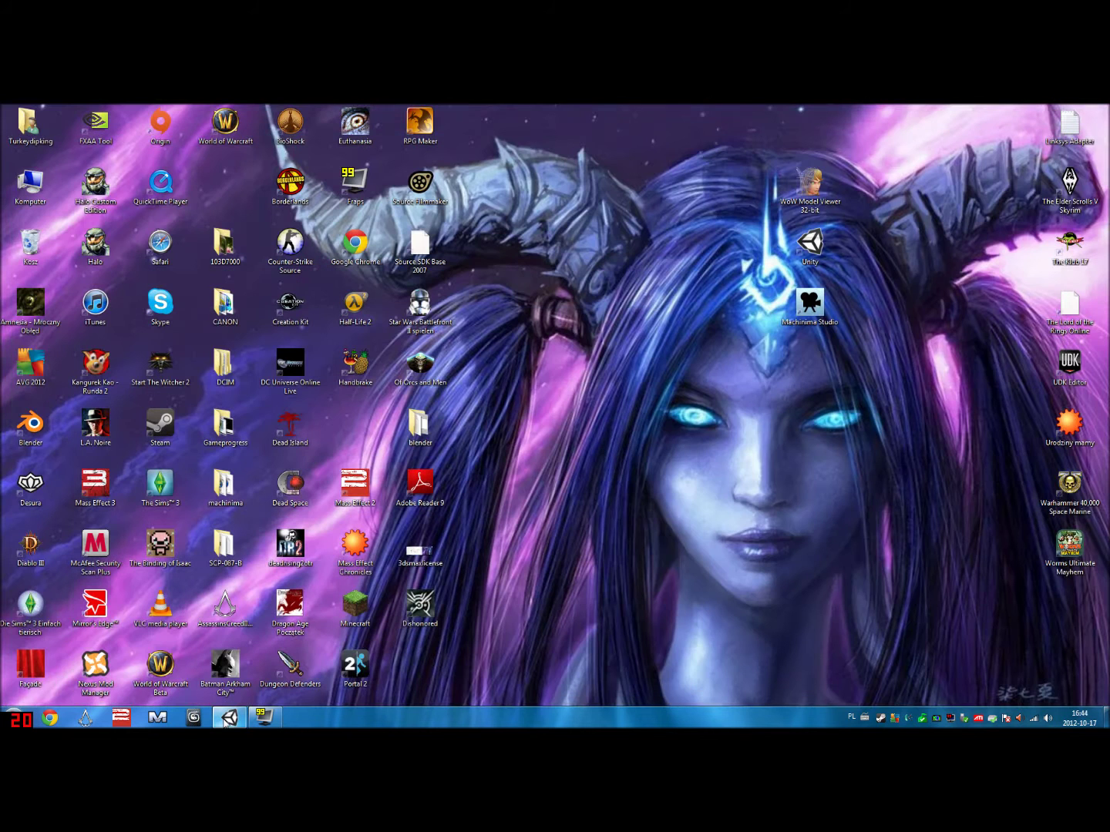
click(812, 294)
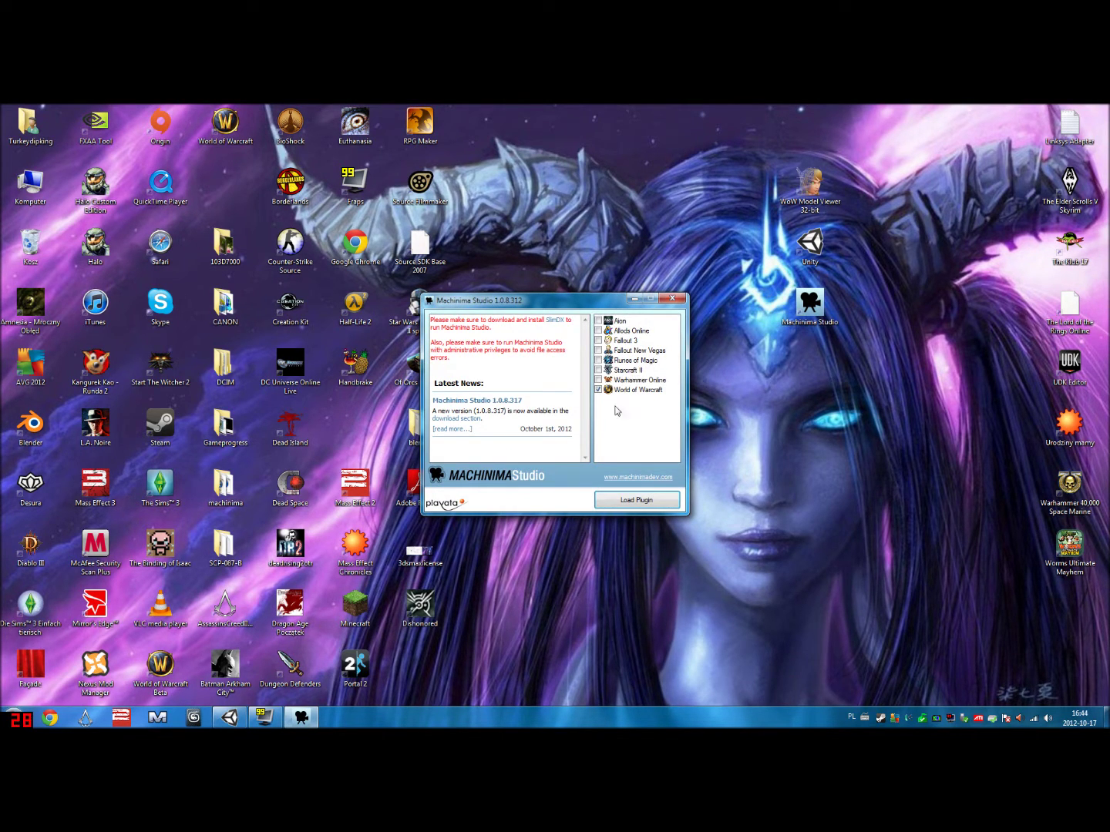
click(637, 501)
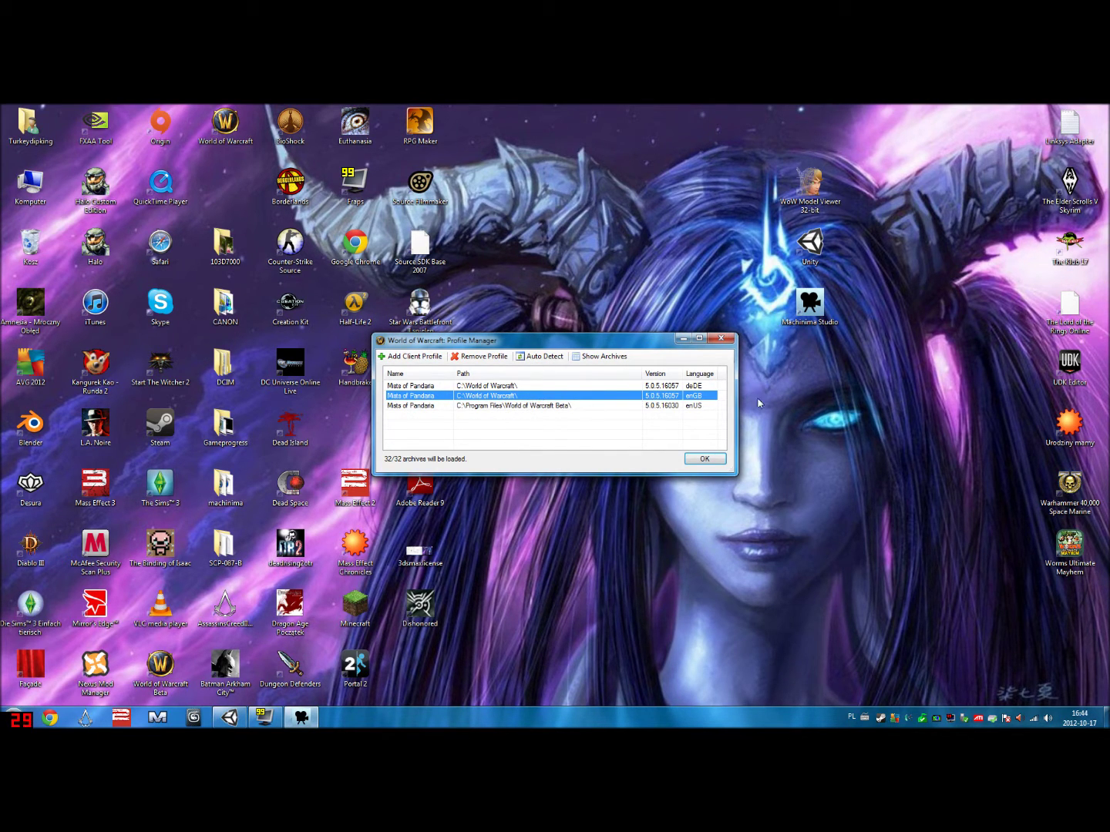
click(703, 459)
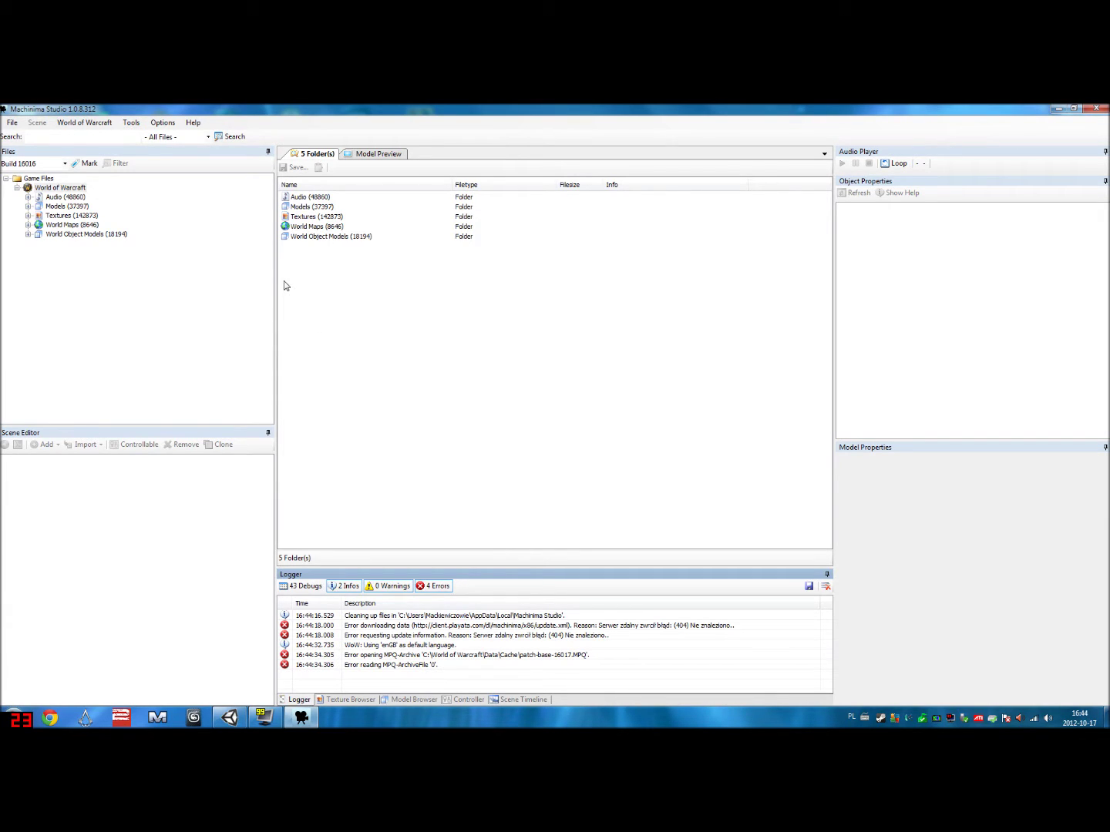
- Search the game files for "Guild", limited to the Model file type
click(106, 135)
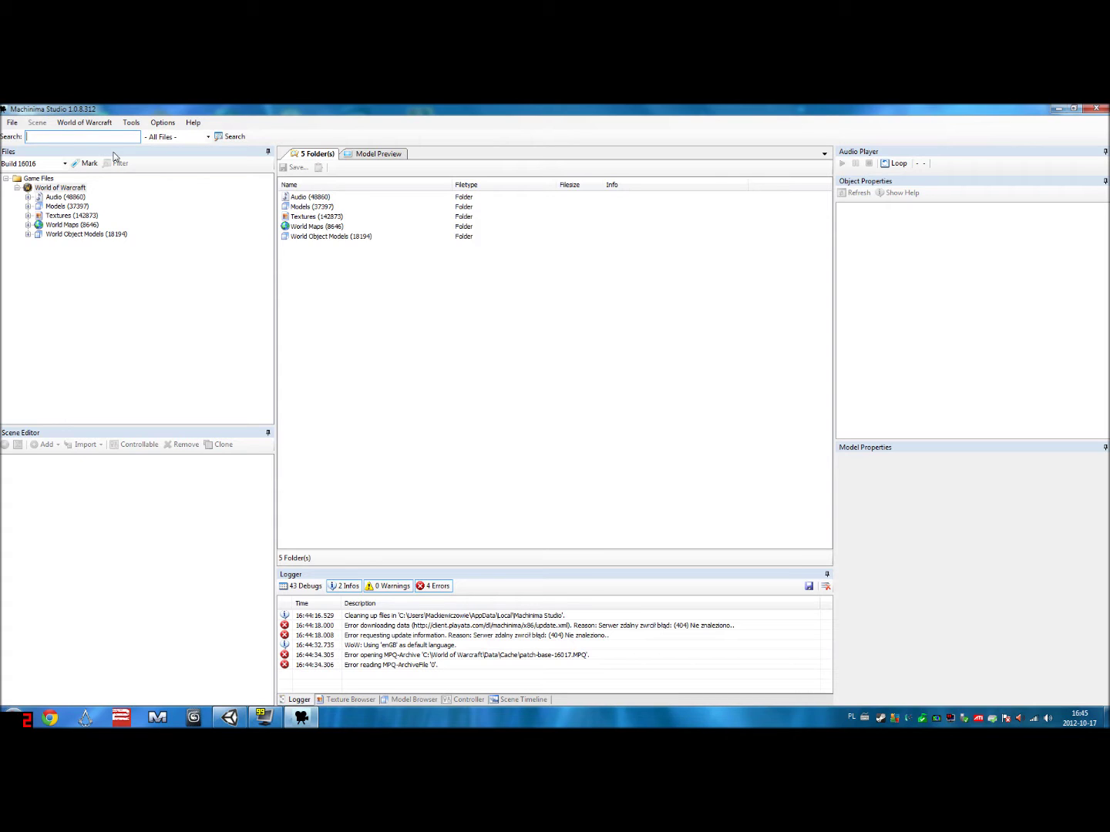
text(Guild Hou)
click(184, 136)
click(188, 167)
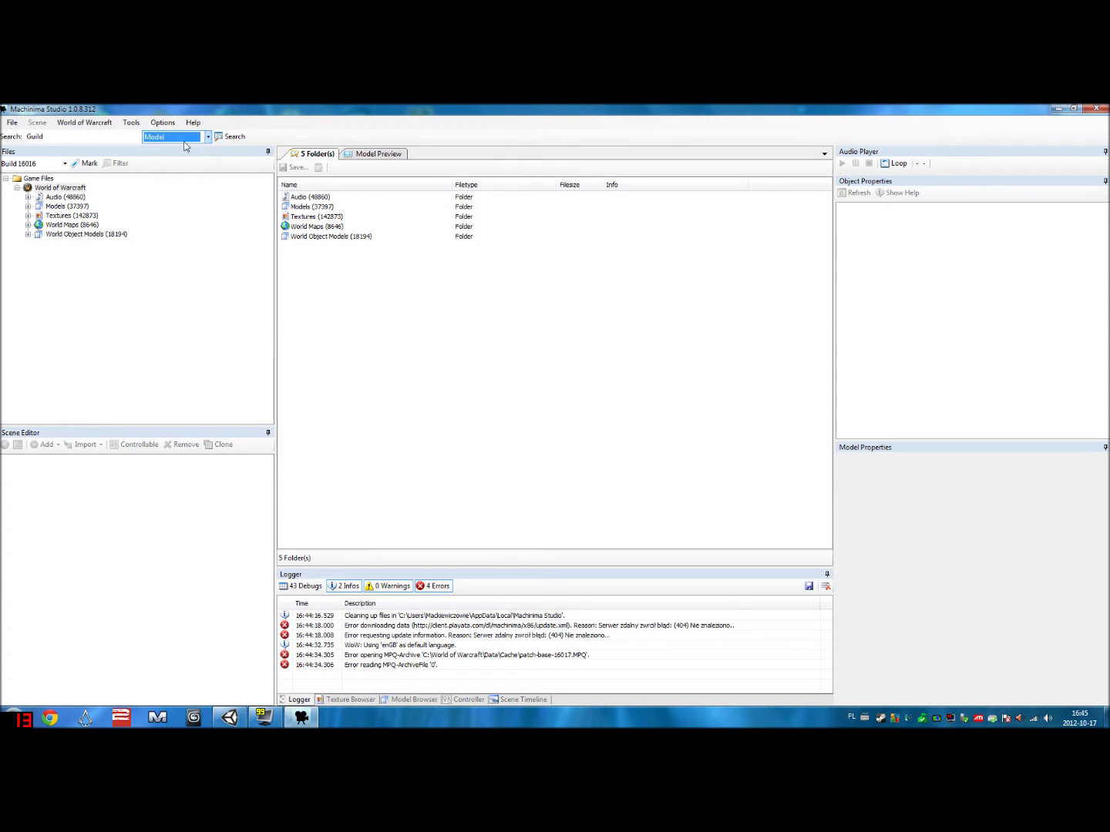
click(232, 137)
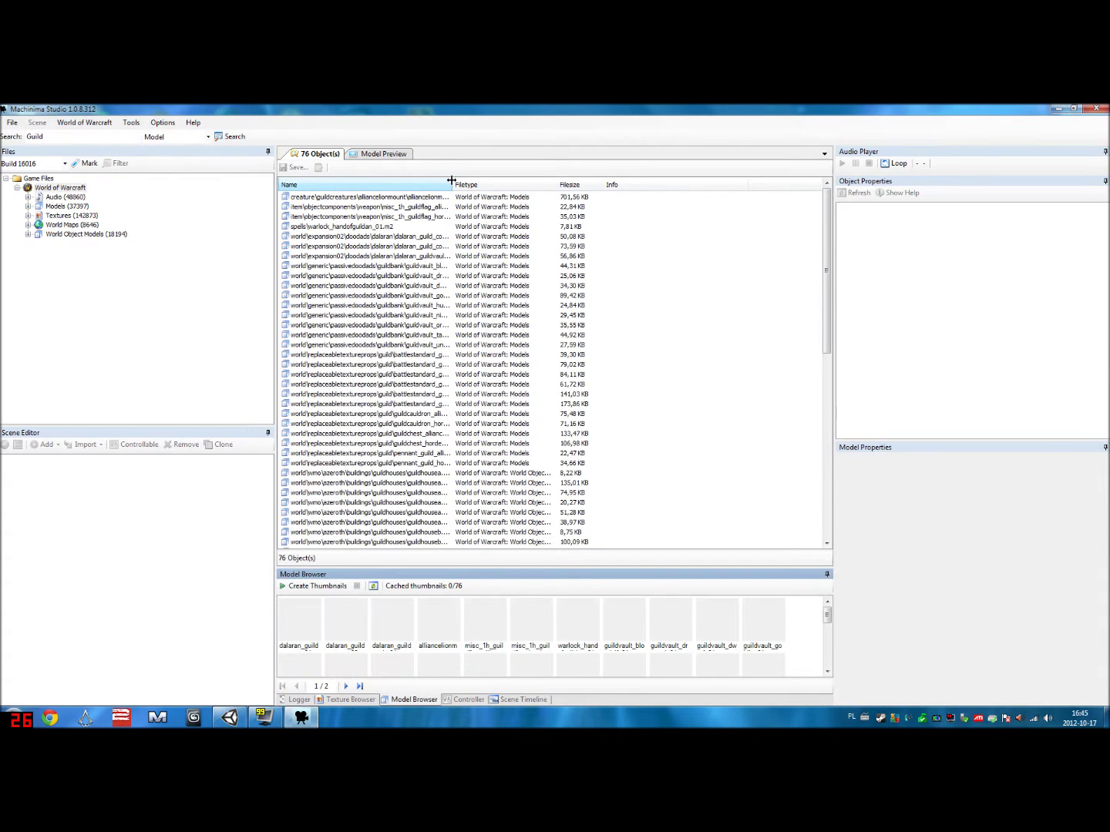
- Widen the Name column to read the full paths and open guildhouseb.wmo in the model preview
drag(454, 185, 557, 185)
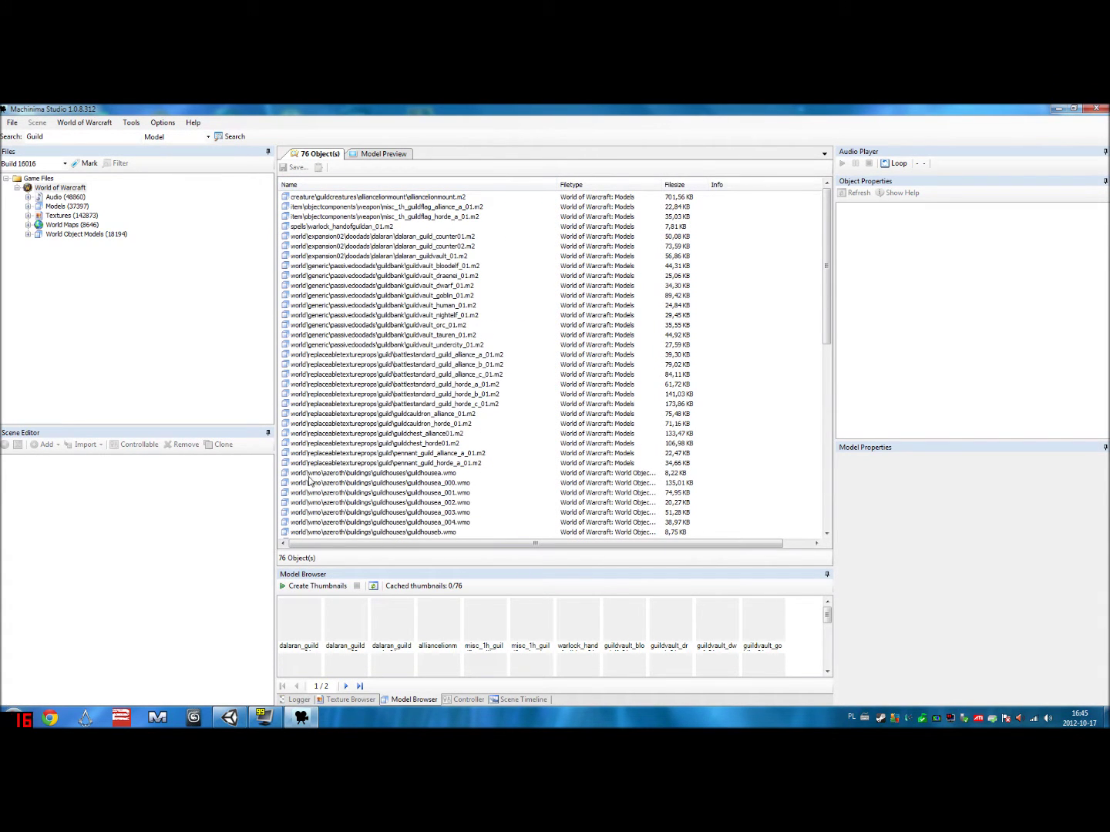
scroll(361, 479, down, 2)
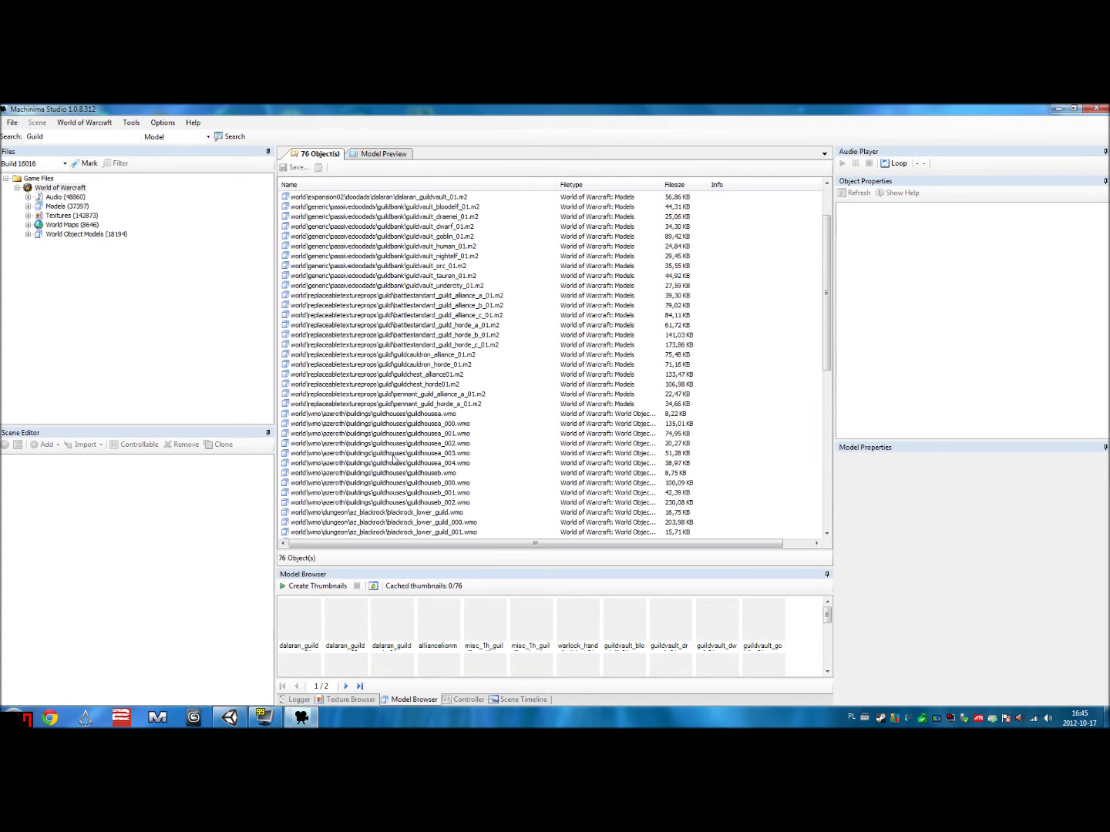
click(438, 416)
click(466, 482)
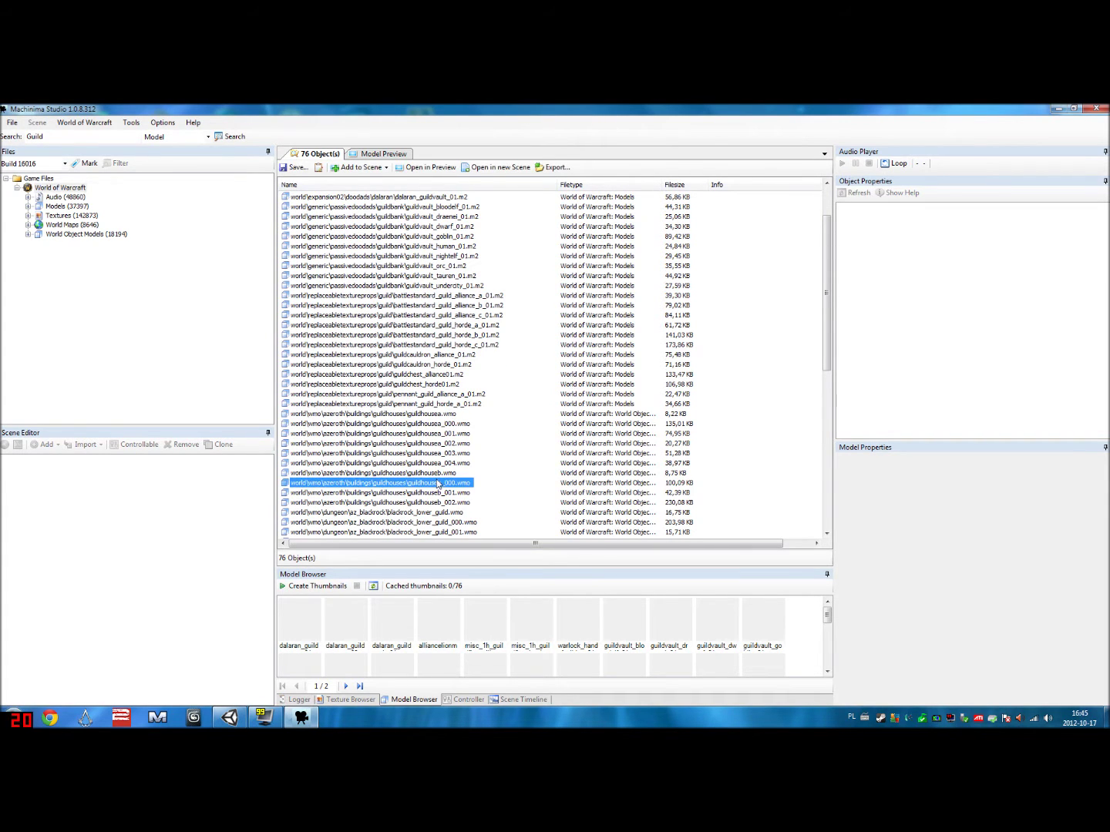
click(443, 473)
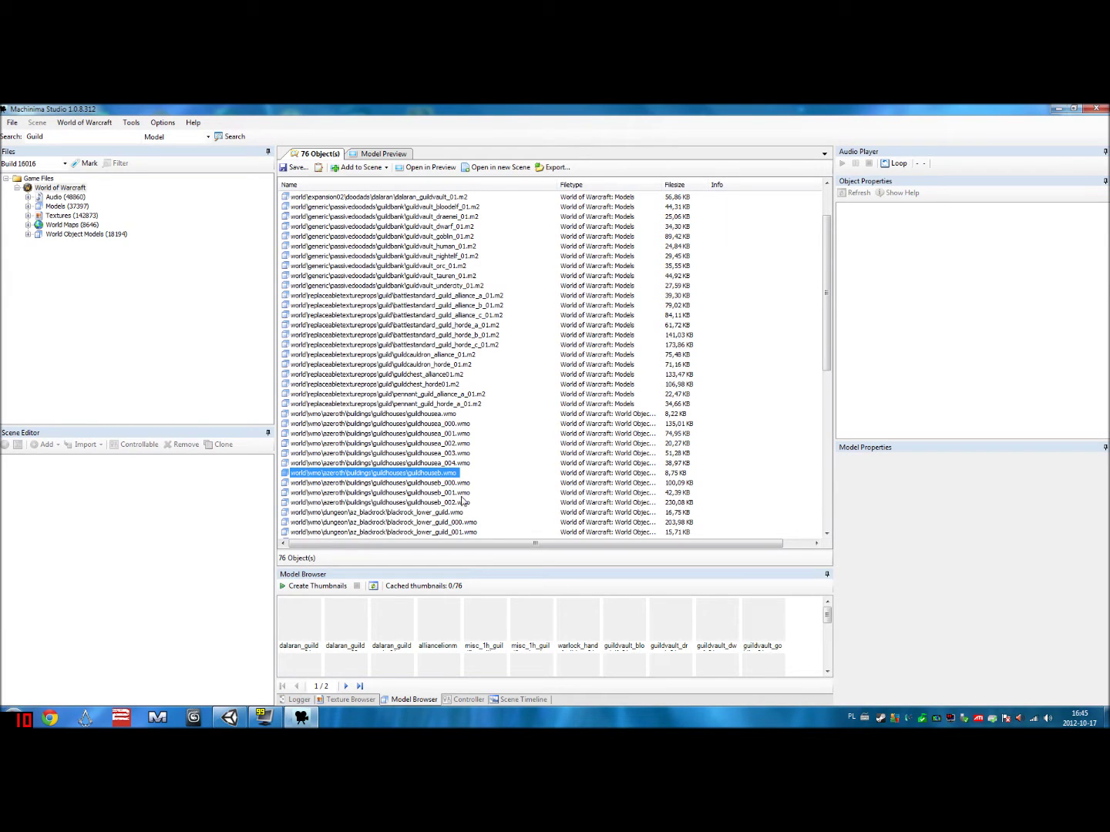
double_click(421, 475)
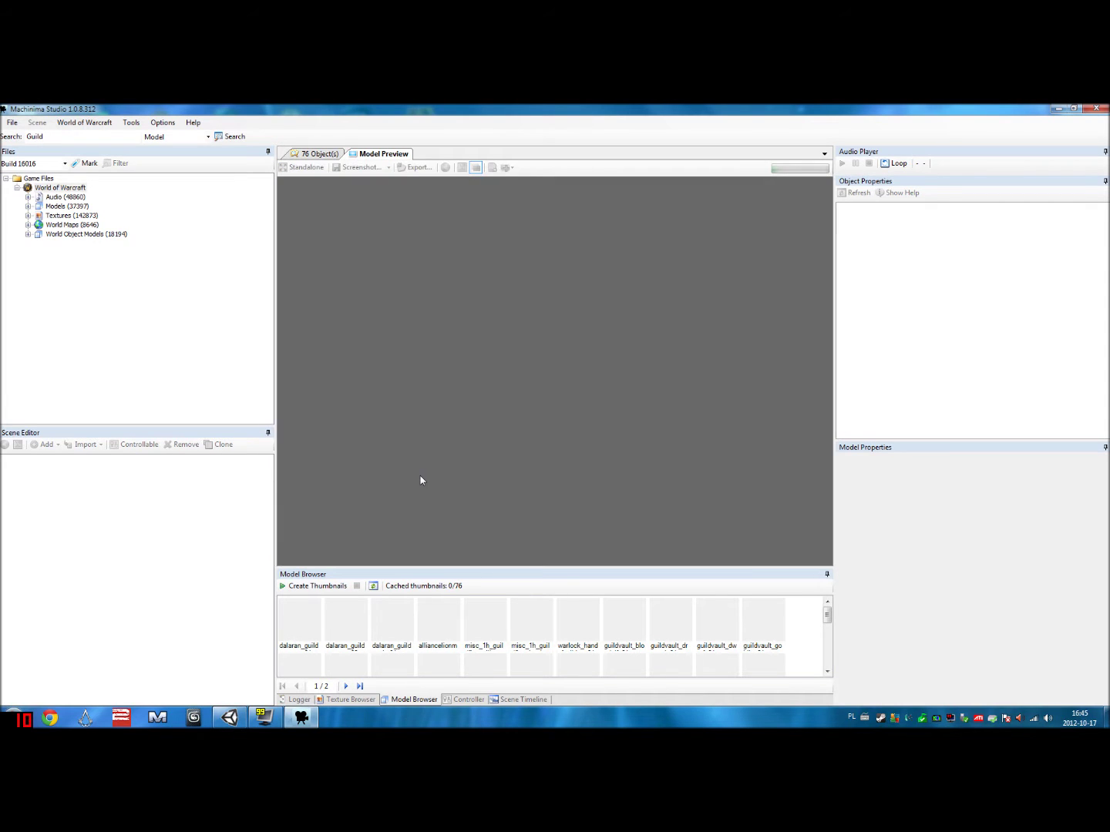
- Collapse the guildhouseb_000, guildhouseb_001 and guildhouseb_002 groups in the guild house's model tree
drag(453, 384, 641, 485)
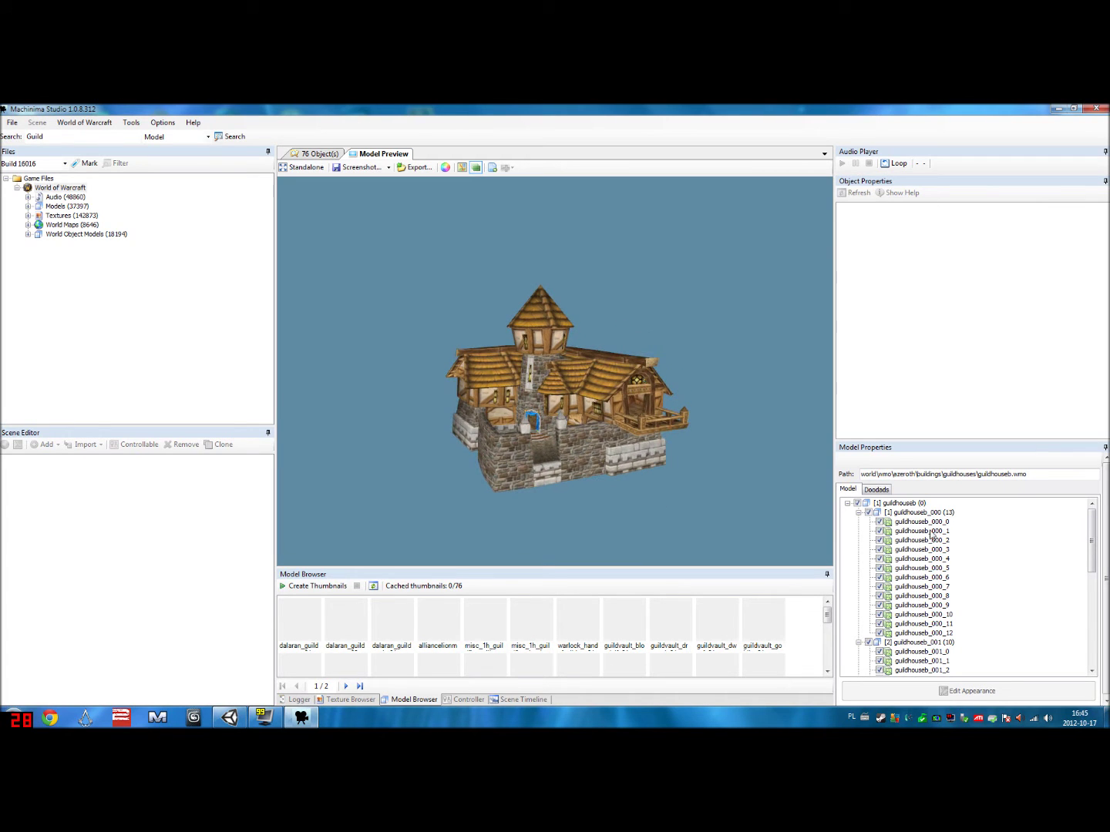
click(859, 514)
click(858, 522)
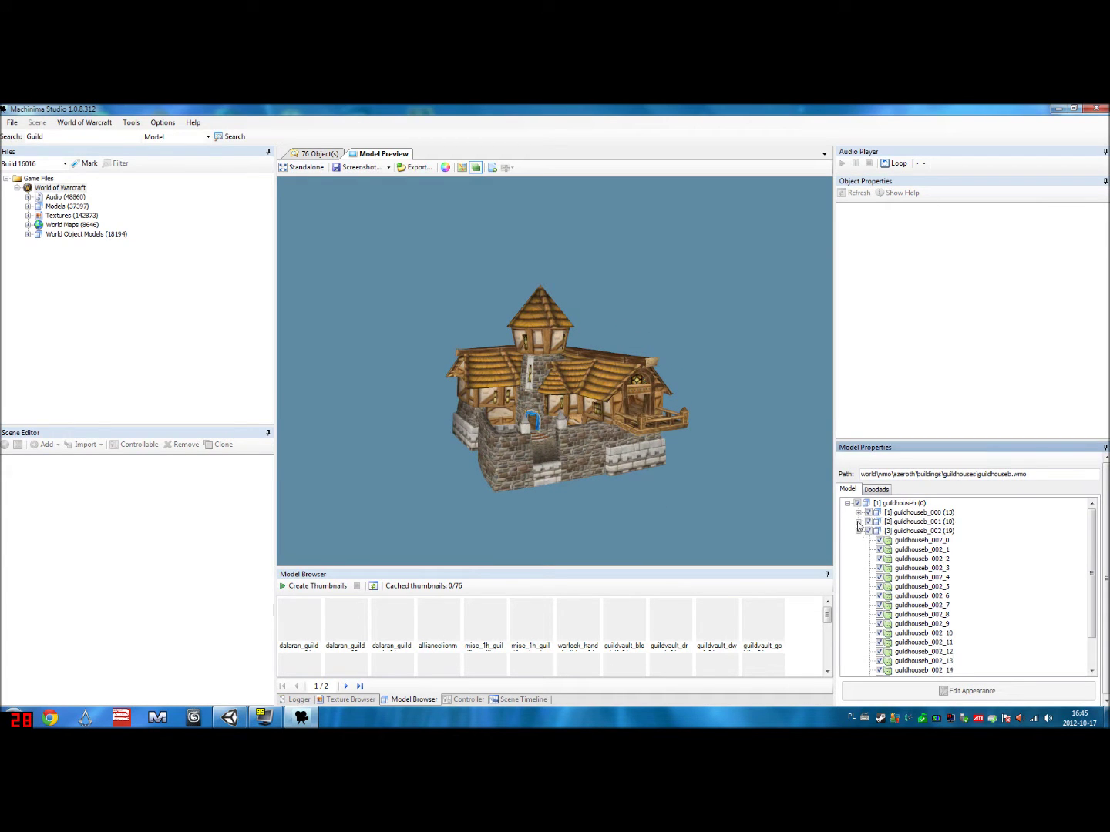
click(858, 532)
drag(515, 386, 448, 338)
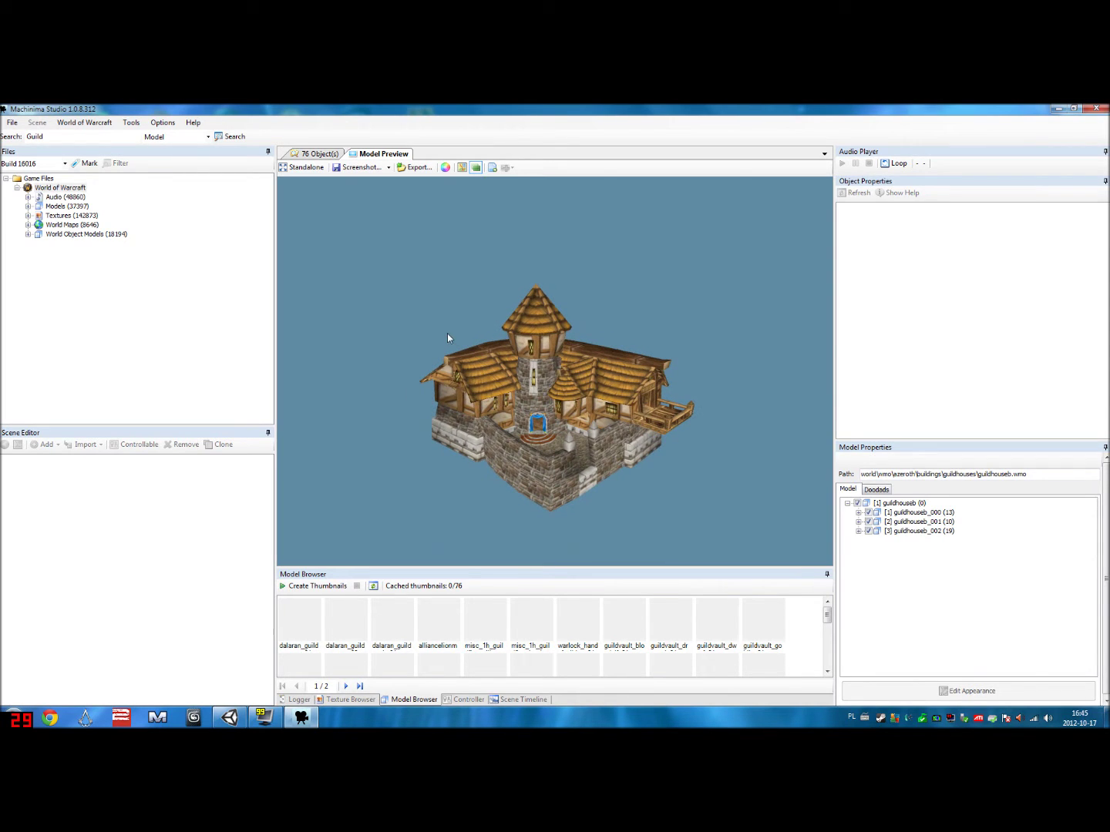
- Hide and show the guildhouseb_000 group again to examine which part of the building it covers
click(868, 513)
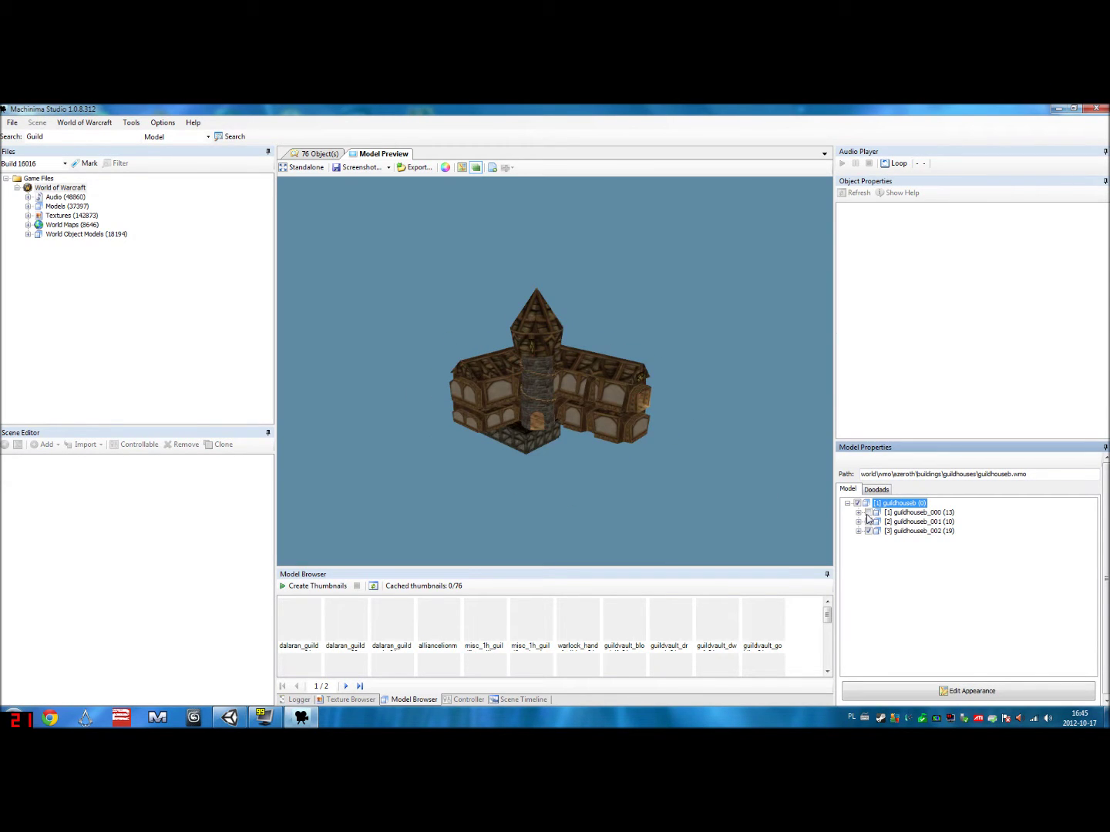
click(867, 513)
click(868, 513)
click(868, 513)
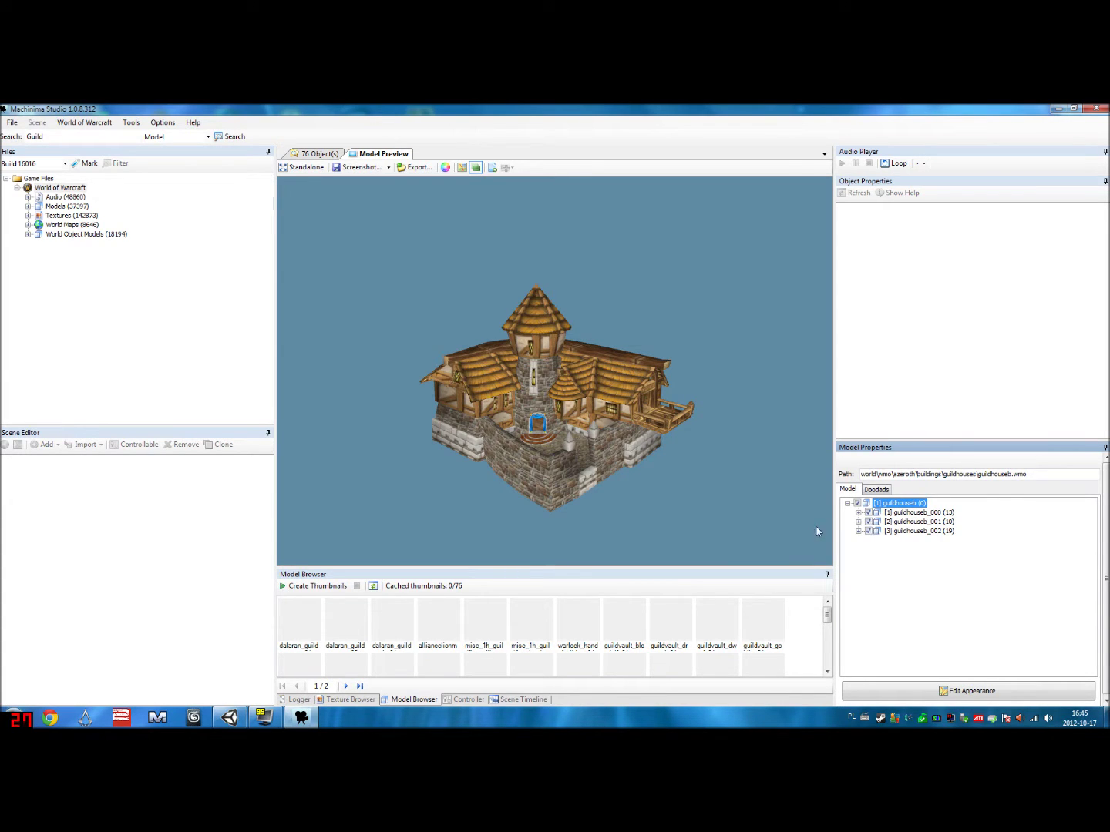
- Turn on doodad rendering for the guild house model
drag(610, 409, 468, 451)
click(886, 490)
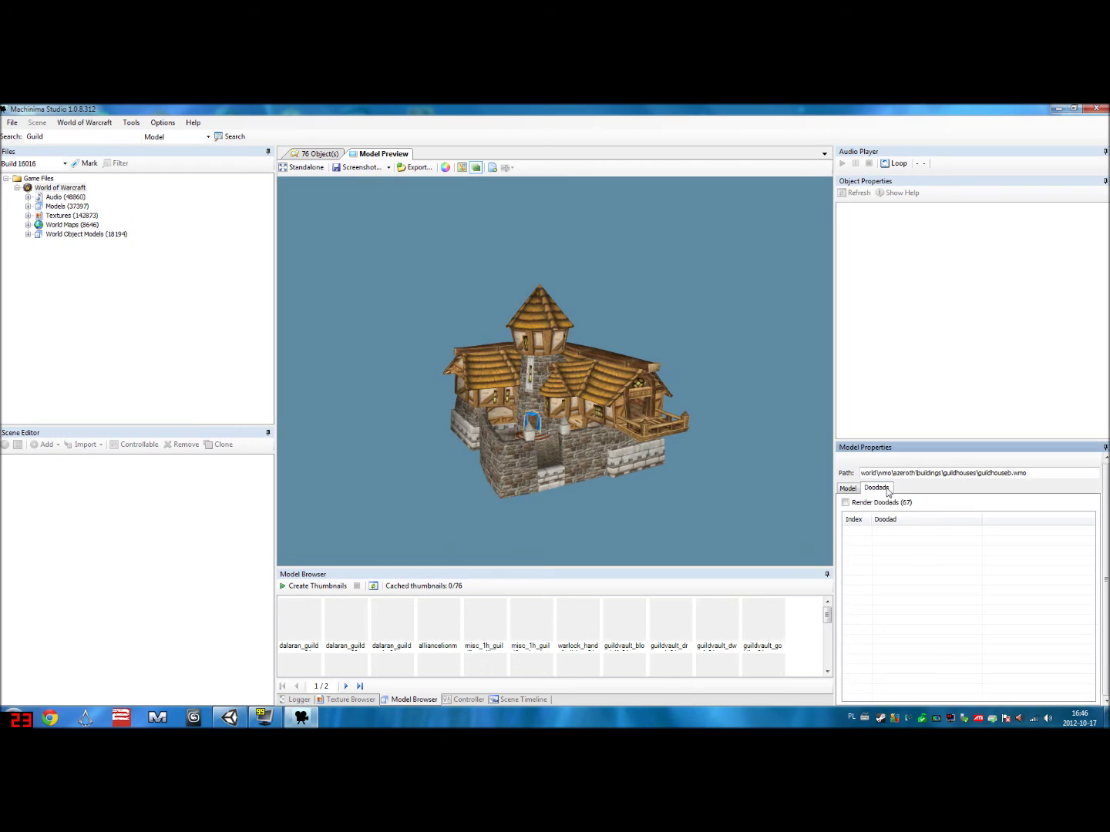
drag(573, 433, 524, 481)
click(845, 502)
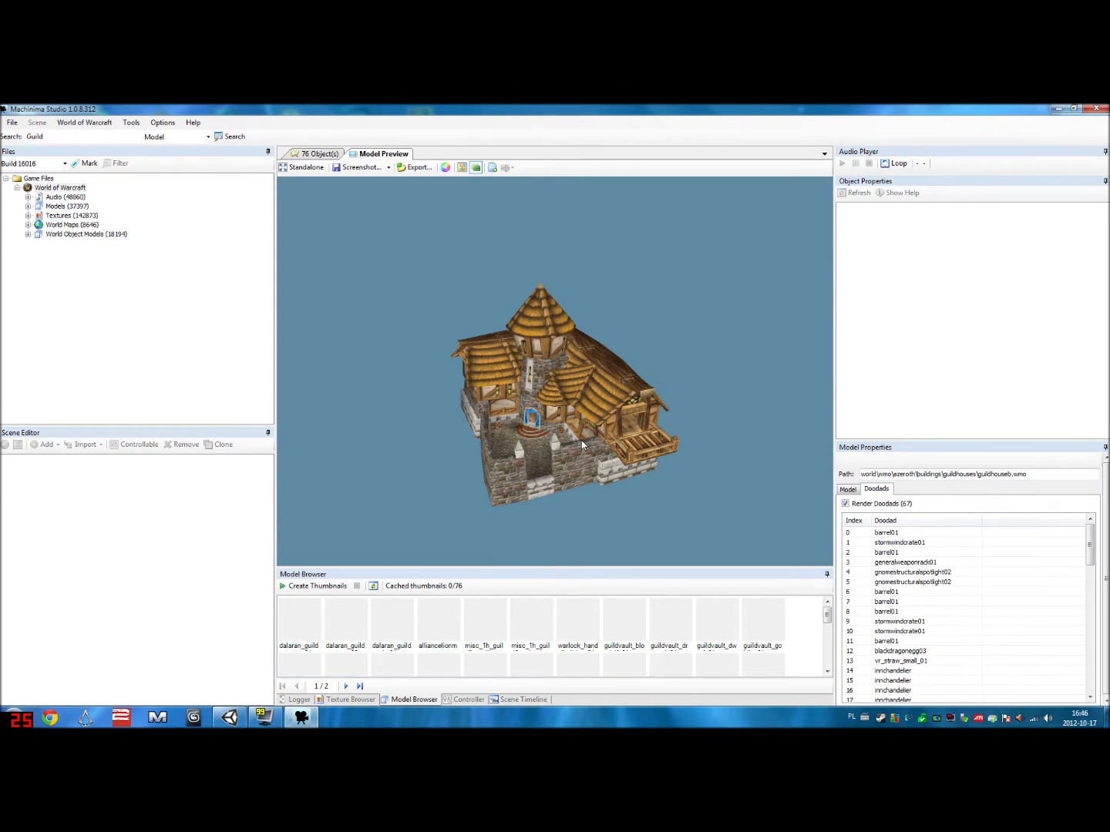
- Examine the balcony and the furnished hall behind it with the guild house's doodads rendered
scroll(581, 441, up, 6)
scroll(449, 458, up, 5)
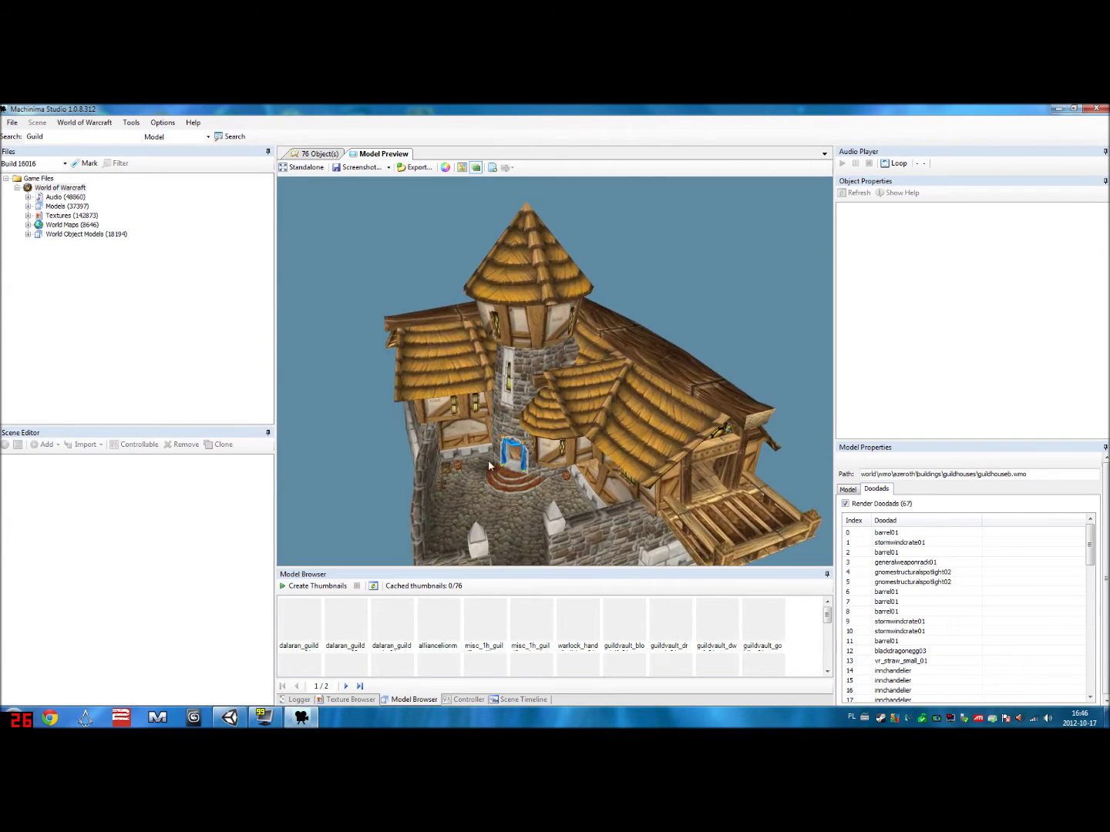
drag(475, 358, 463, 340)
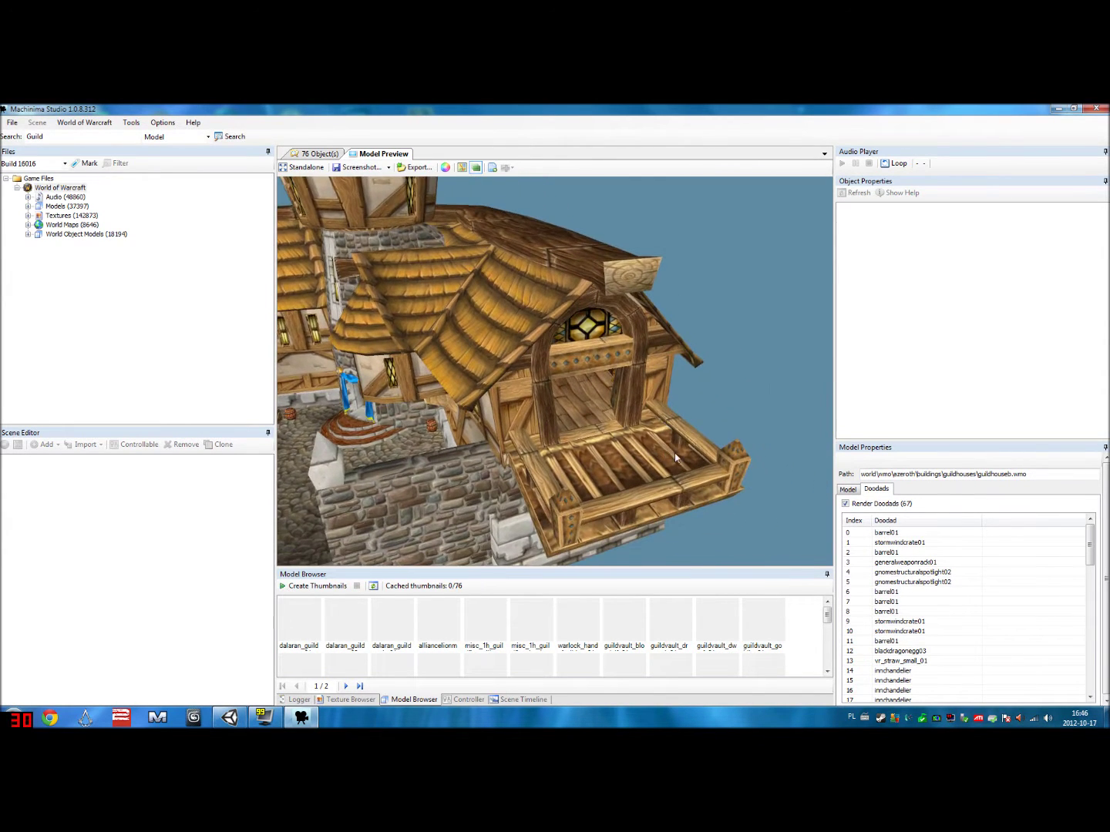
drag(673, 452, 553, 353)
scroll(569, 340, up, 5)
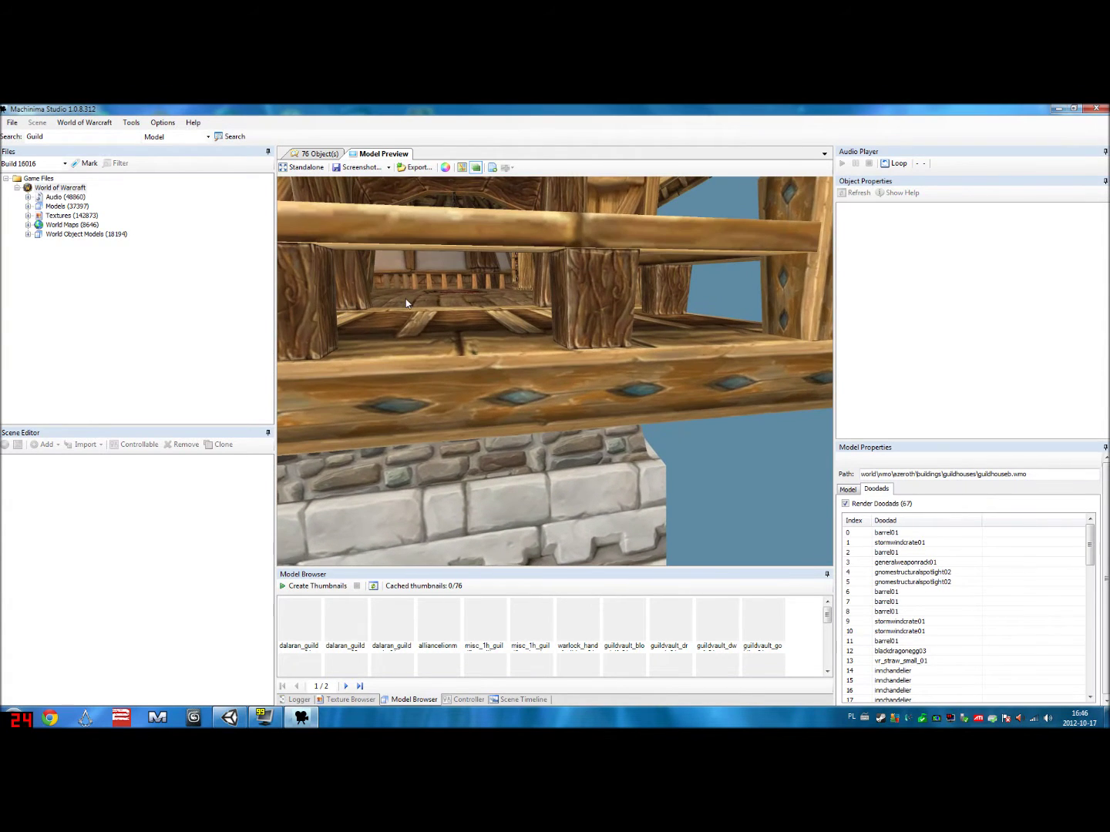
scroll(441, 346, up, 10)
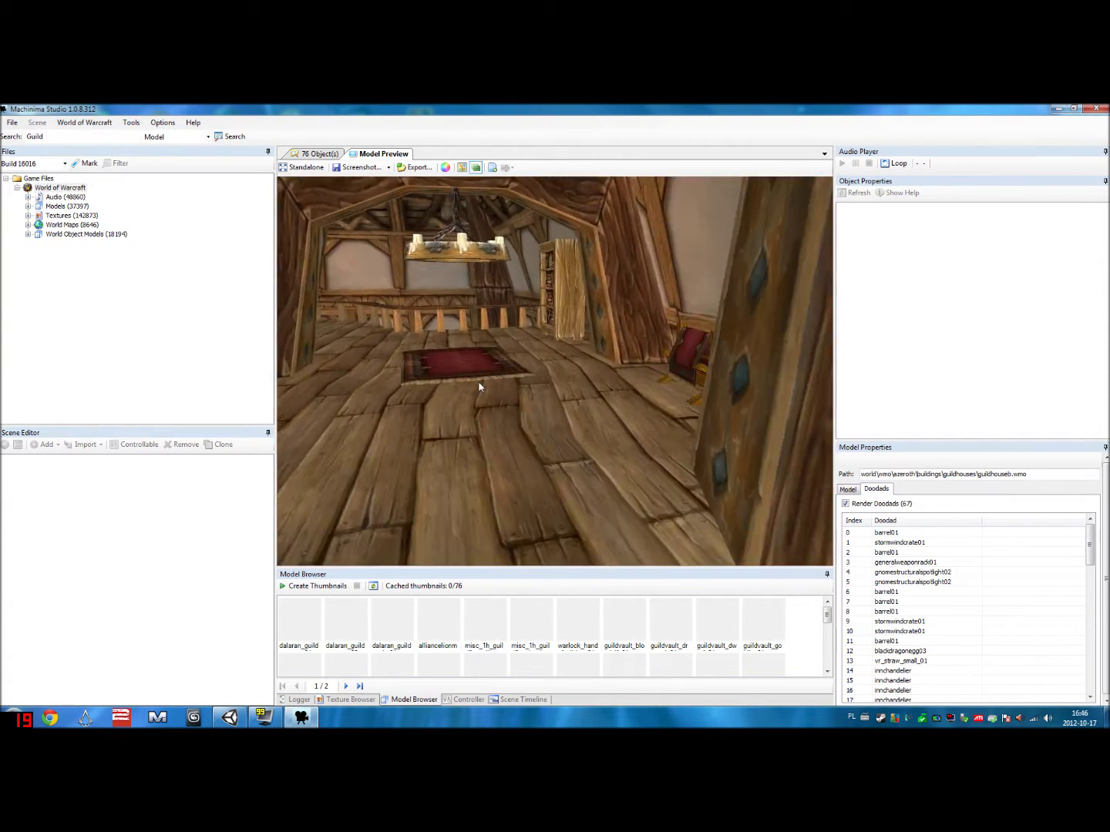
drag(519, 409, 589, 482)
- Examine the guild house's walls, roofs, tower and courtyard from several sides, up close and from afar
scroll(532, 412, up, 3)
scroll(532, 413, down, 3)
scroll(578, 477, up, 5)
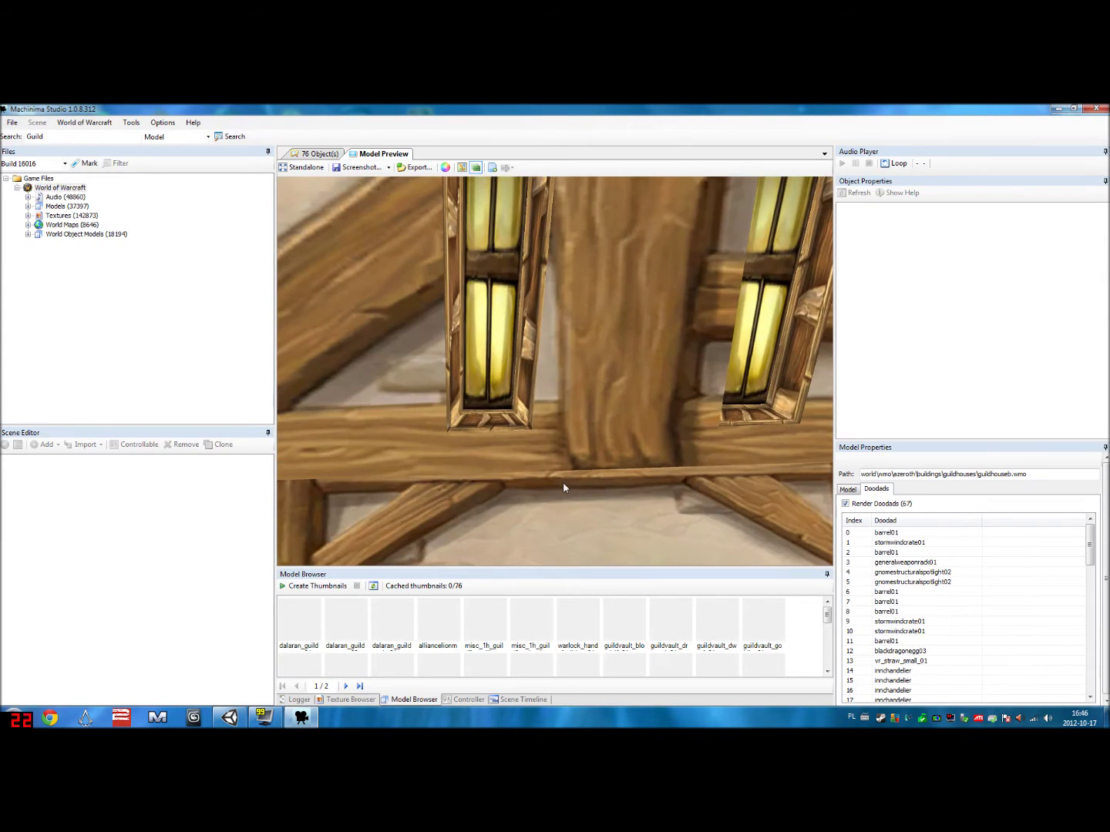
scroll(563, 483, down, 5)
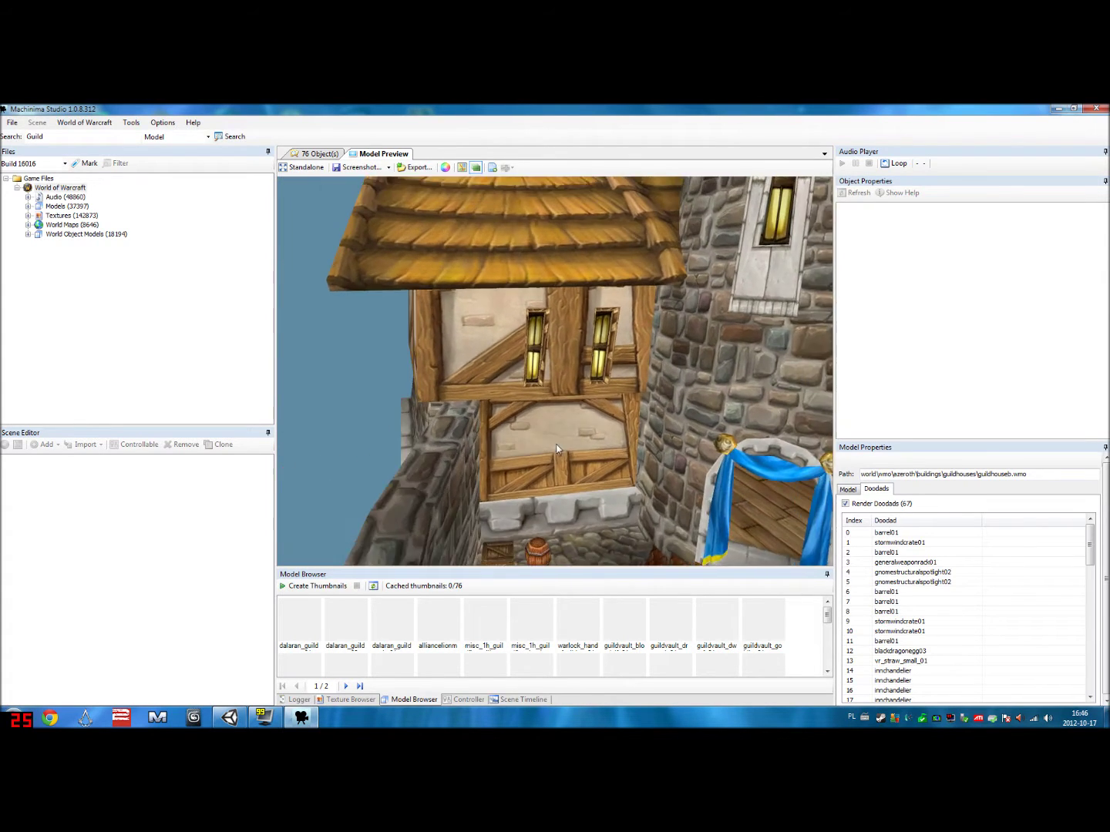
scroll(563, 483, up, 2)
drag(563, 483, 505, 423)
scroll(505, 424, up, 5)
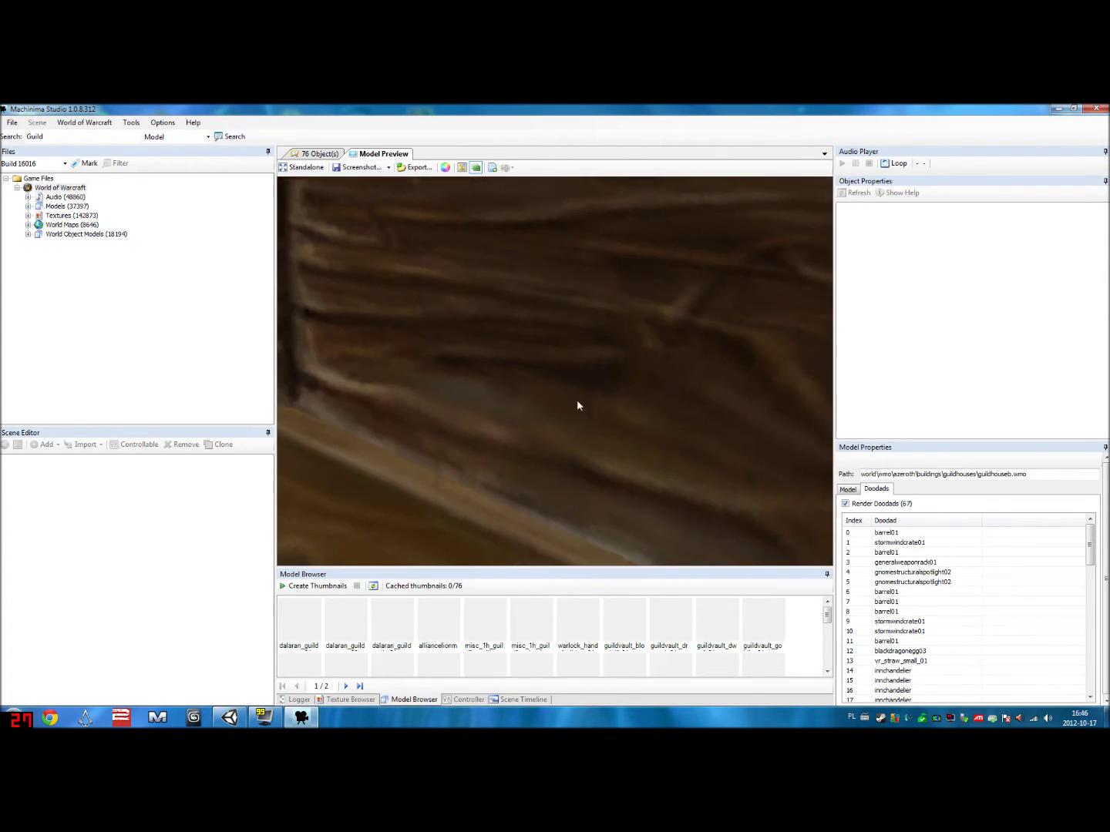
drag(577, 401, 616, 440)
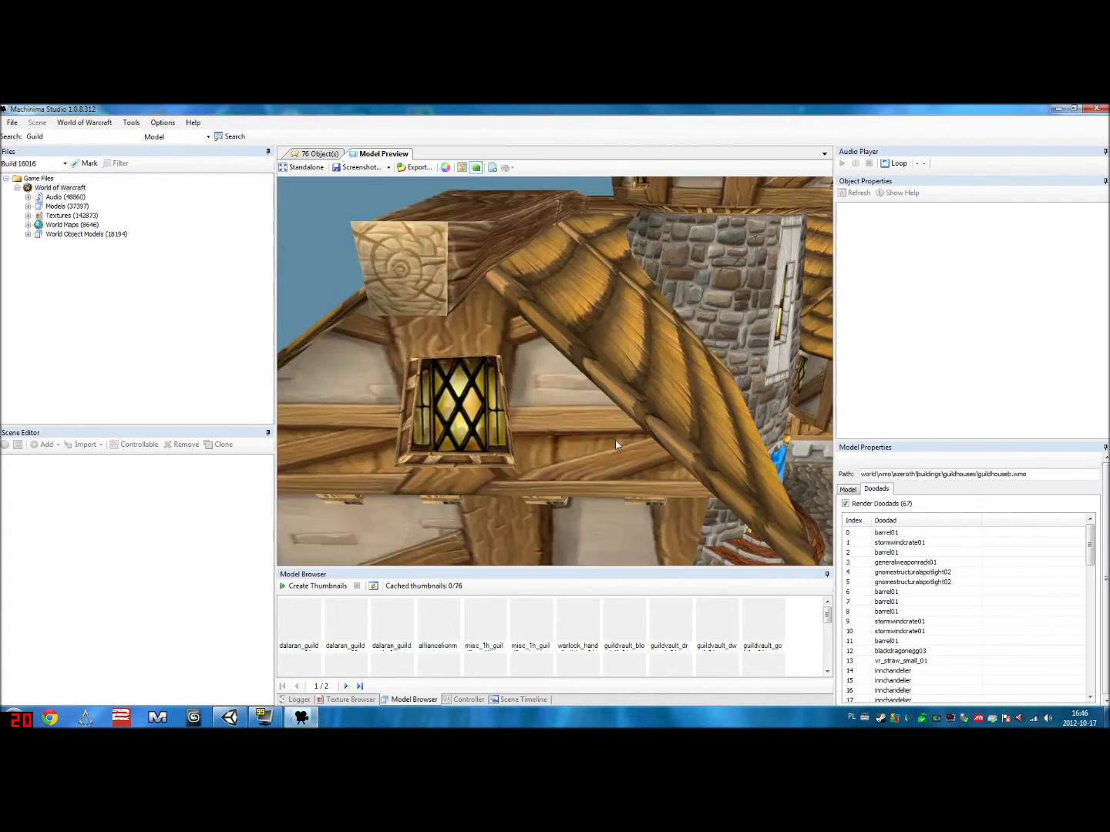
scroll(616, 445, down, 6)
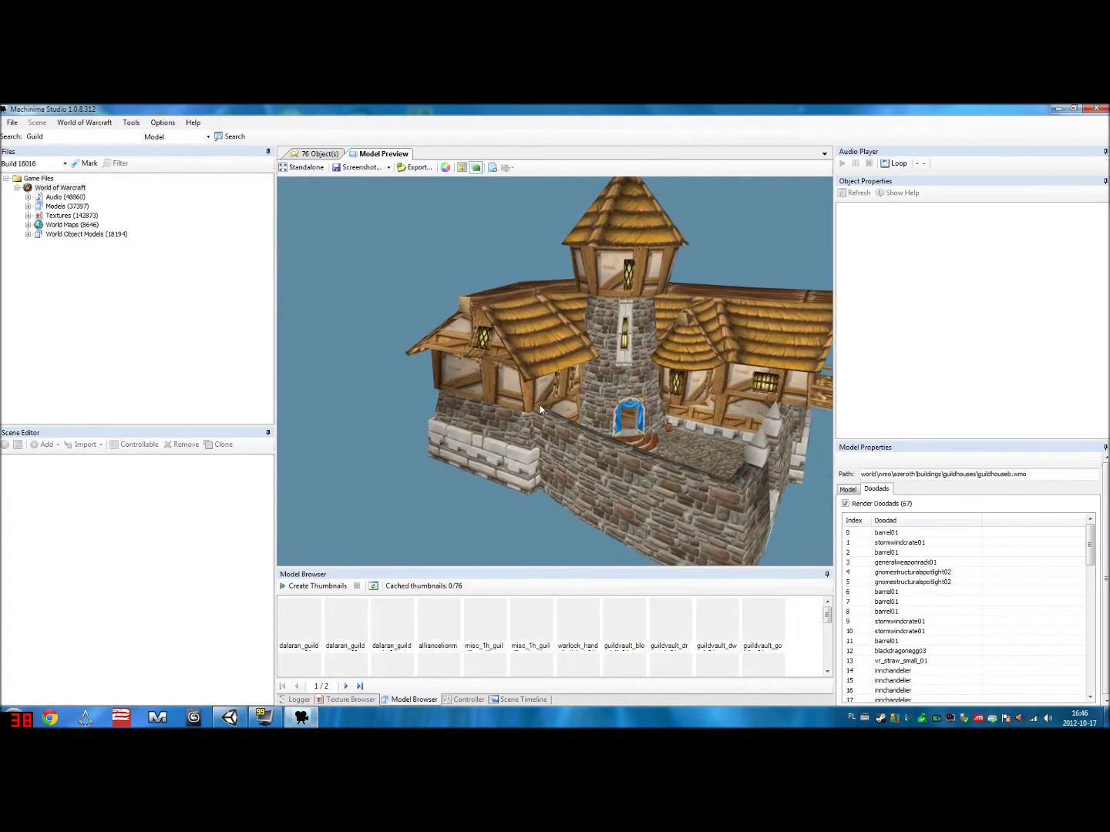
drag(539, 409, 675, 419)
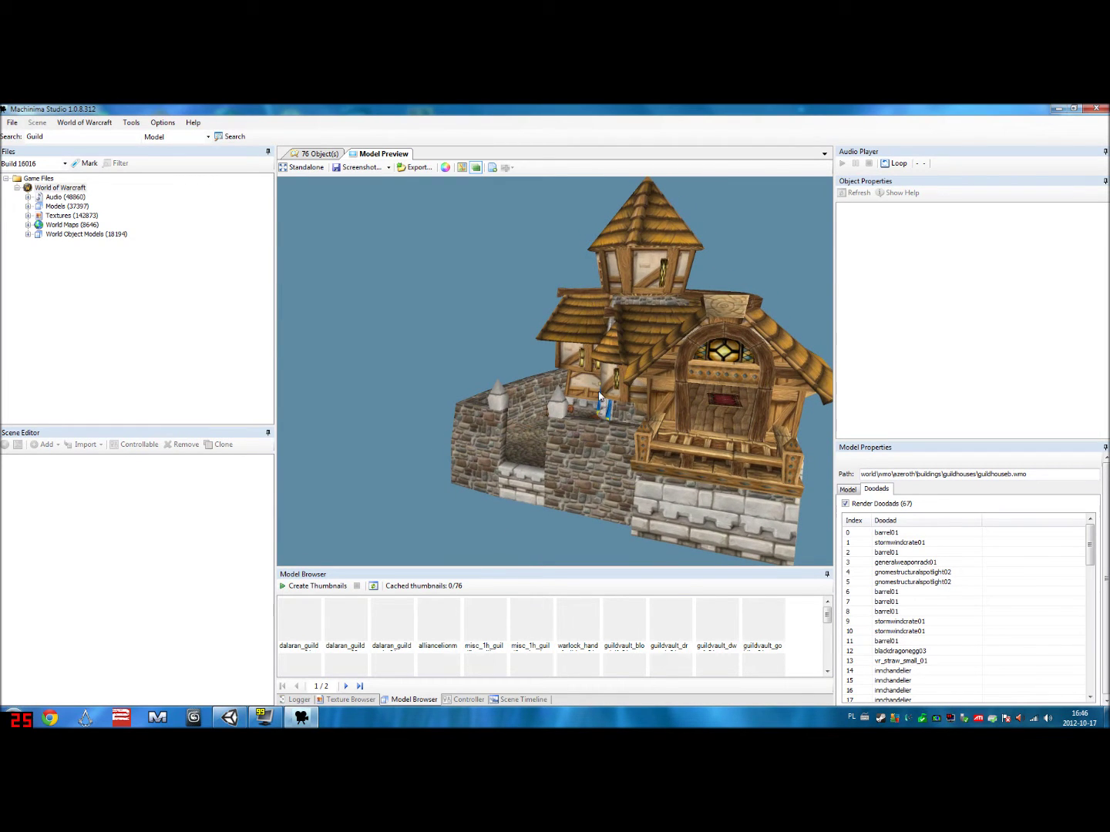
drag(600, 395, 688, 462)
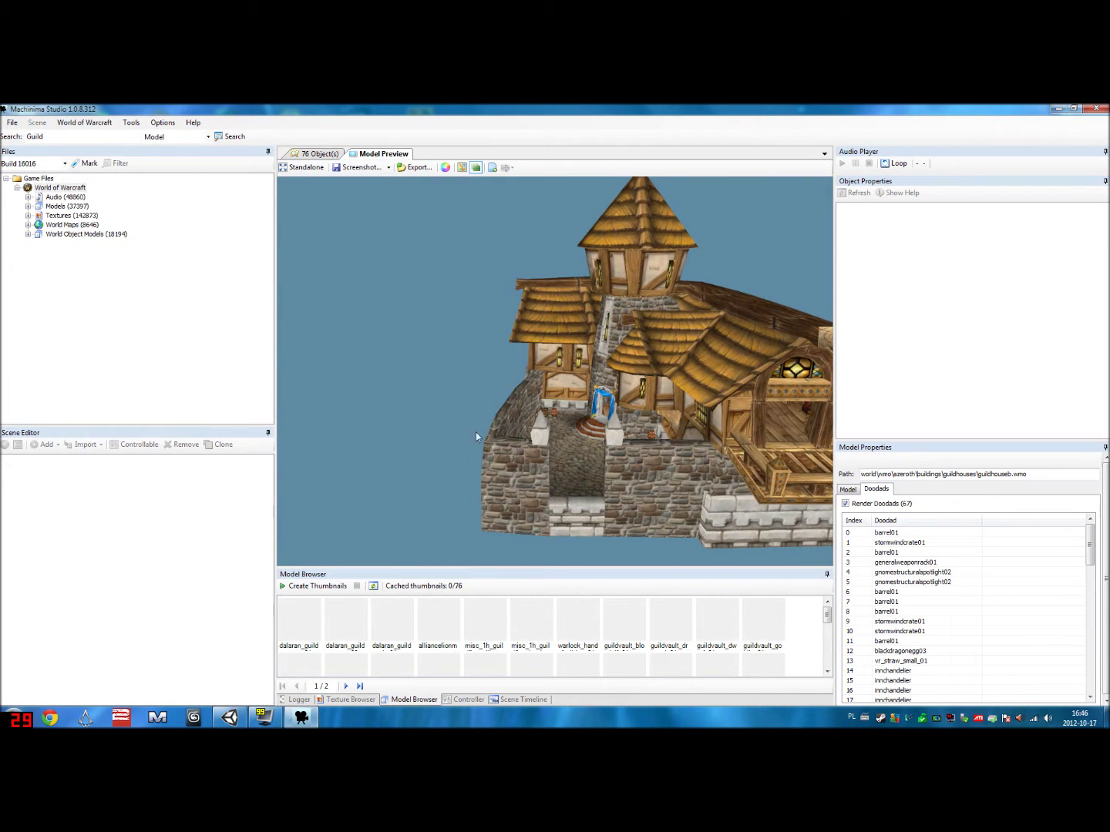
drag(710, 433, 802, 486)
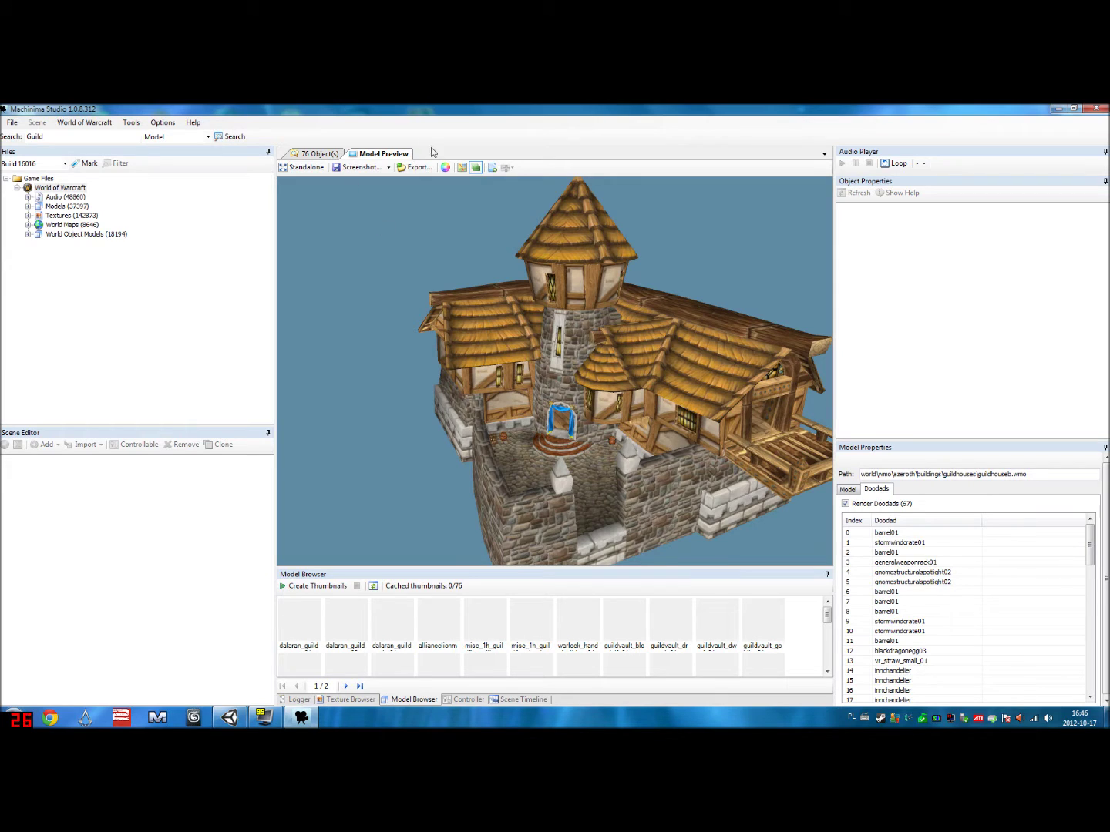
- Set up the guild house export with the Wavefront OBJ World Object Exporter, including all three group files and the doodads
click(419, 168)
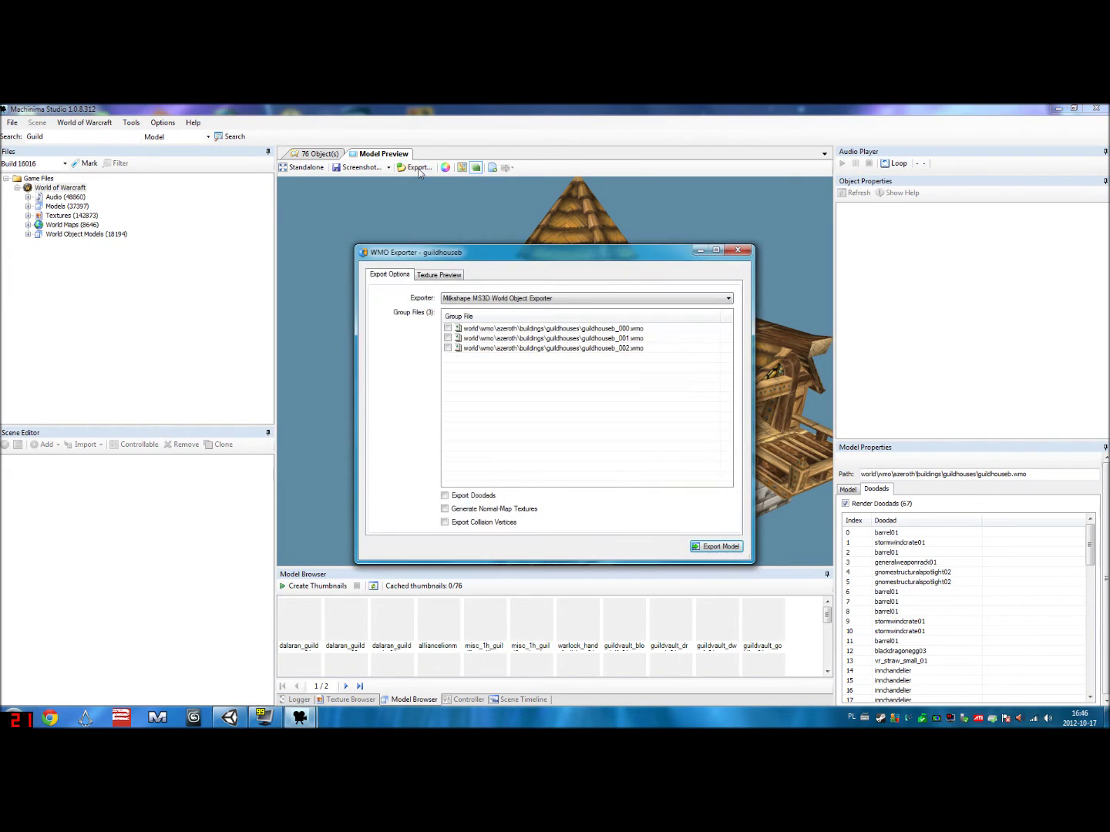
click(494, 299)
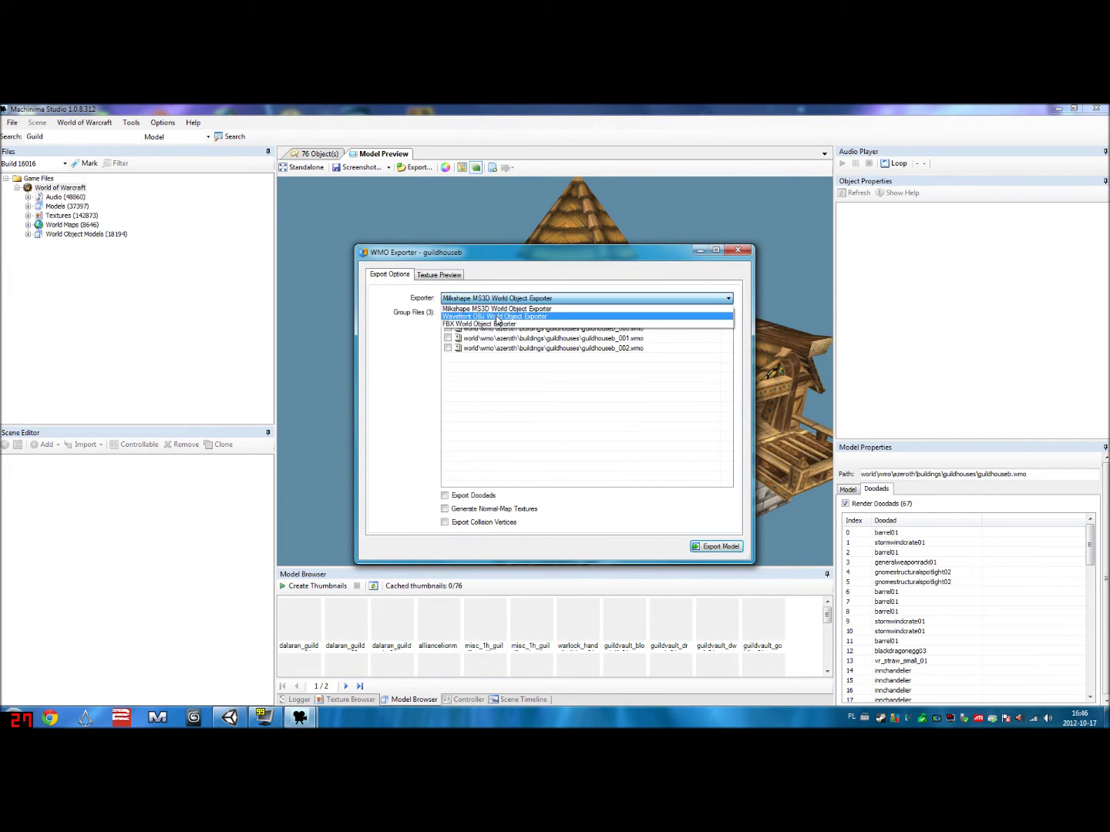
click(497, 317)
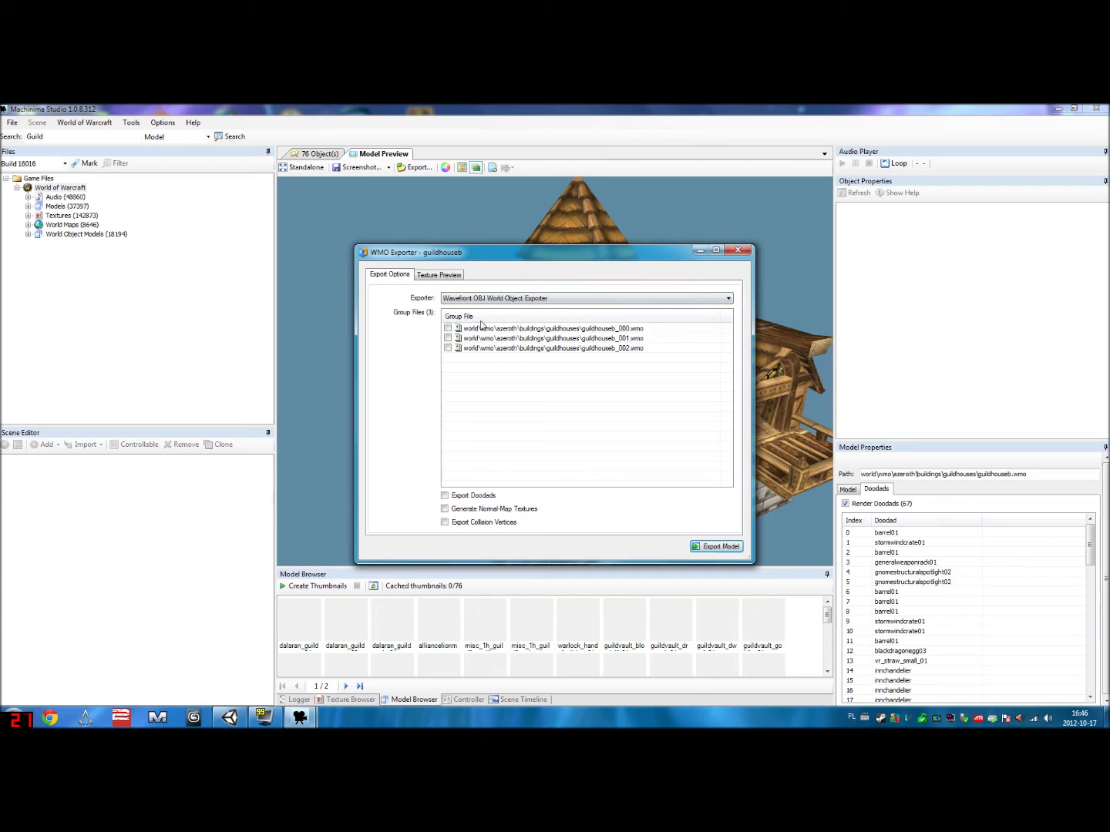
click(544, 299)
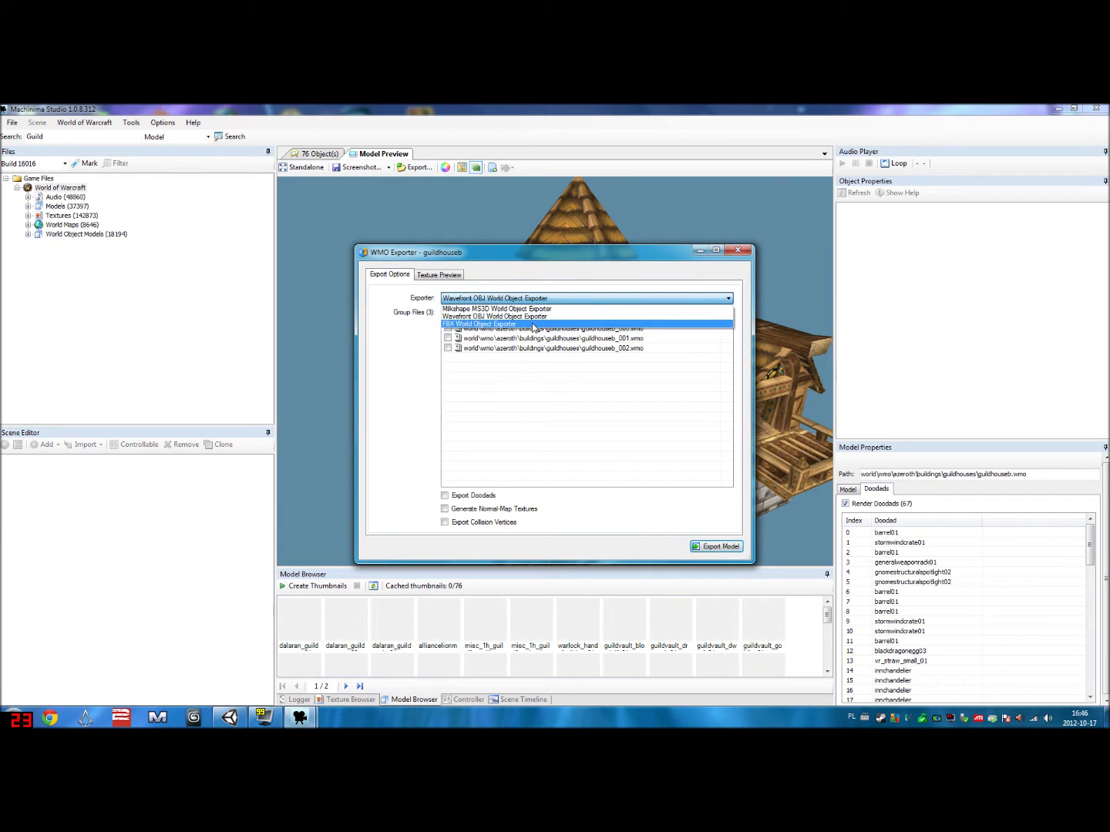
click(495, 315)
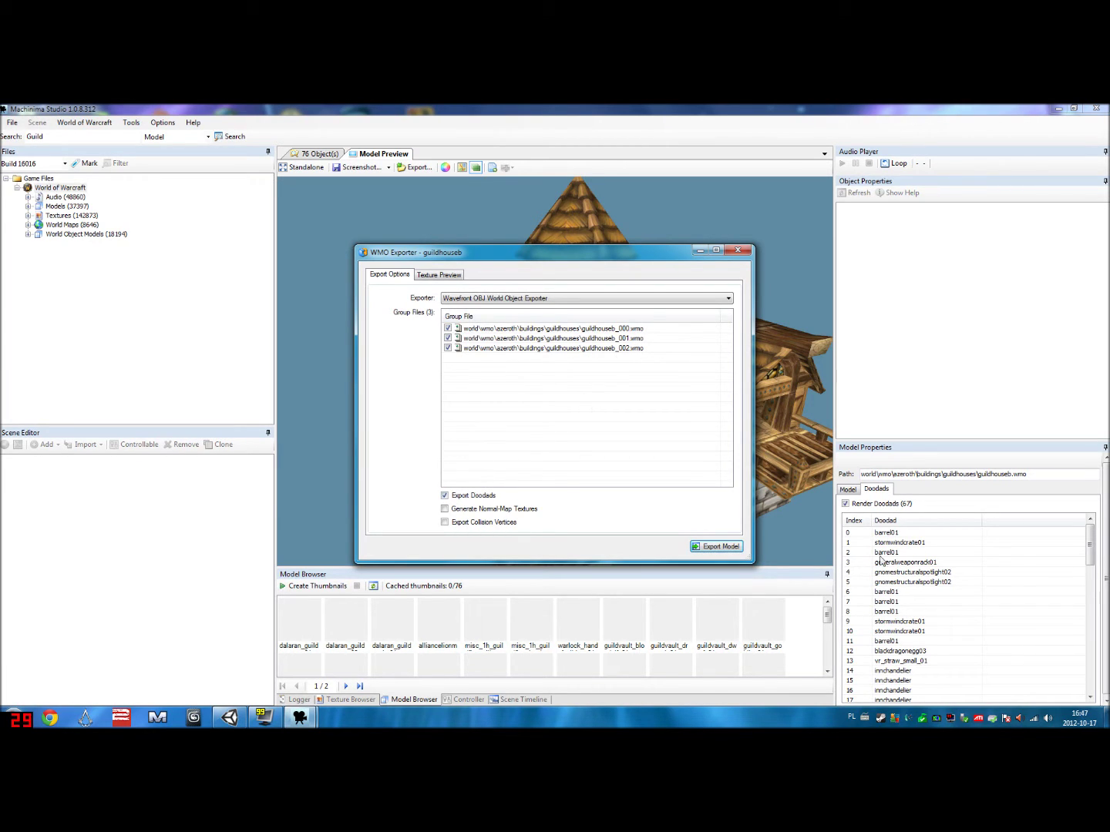
- Export the model as guildhouseb in OBJ format to the ModelExport\guildhouseb folder and close the exporter
click(721, 547)
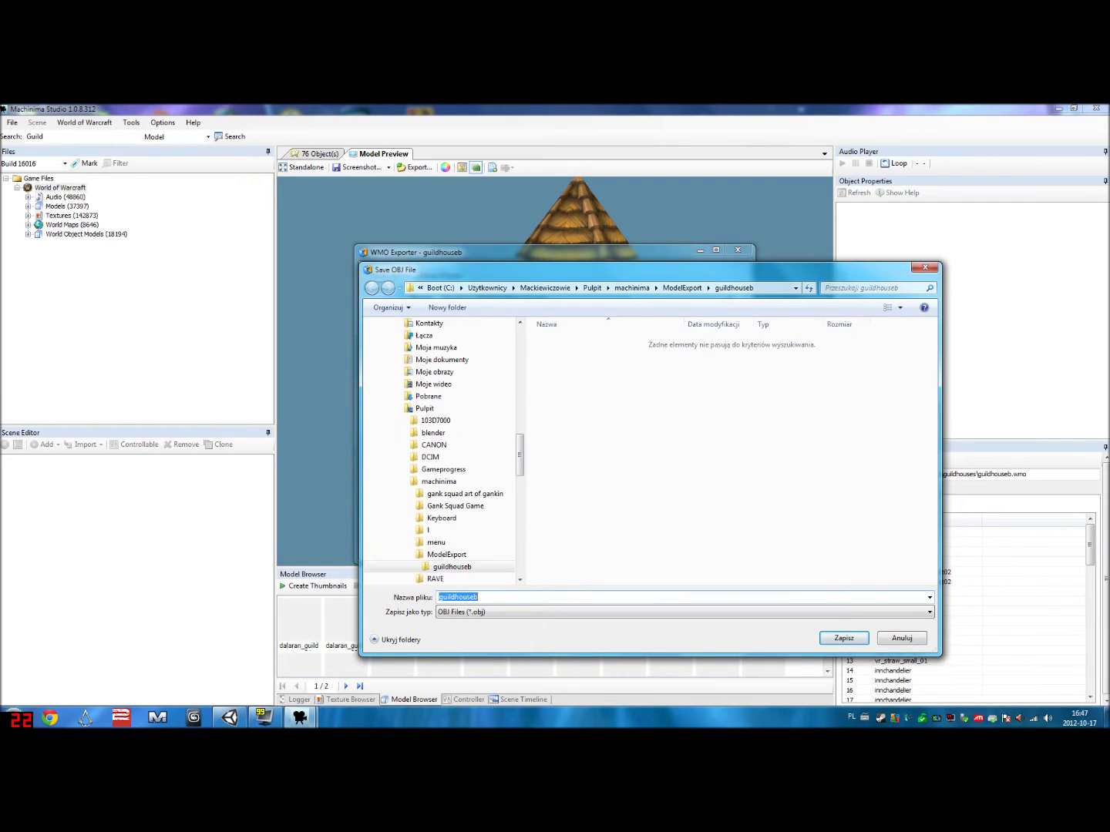
click(840, 636)
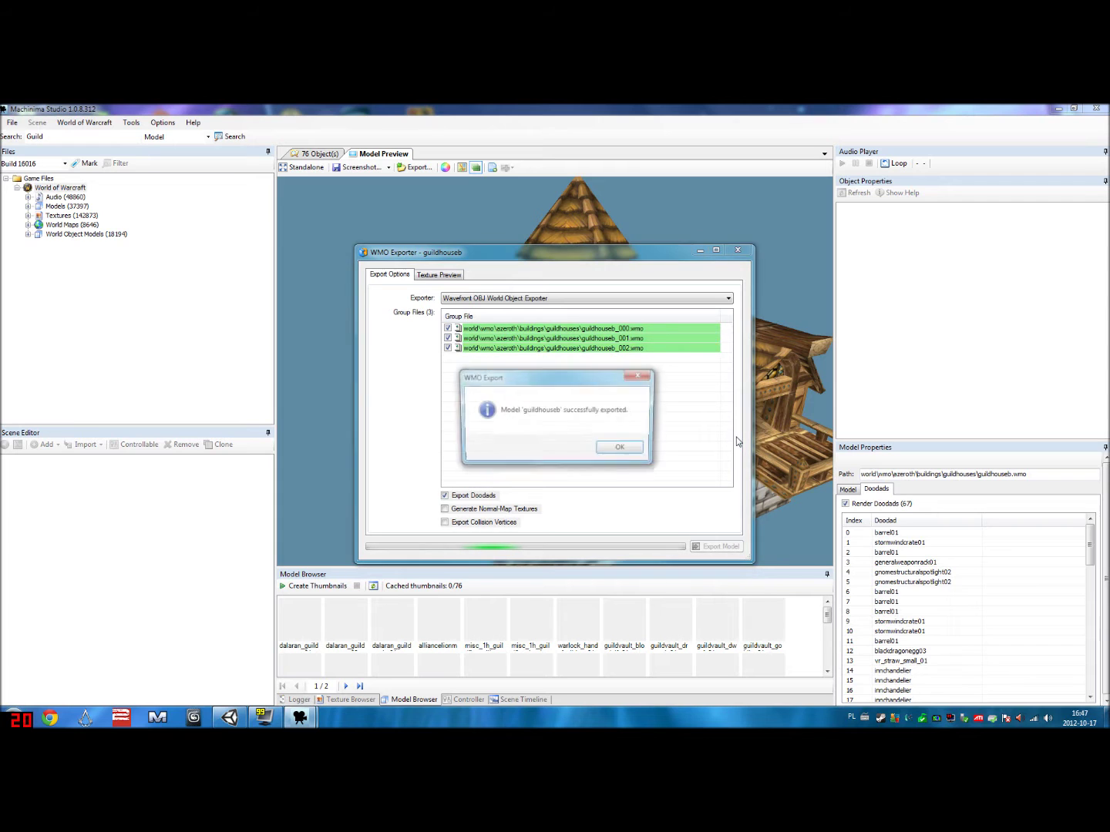
click(623, 450)
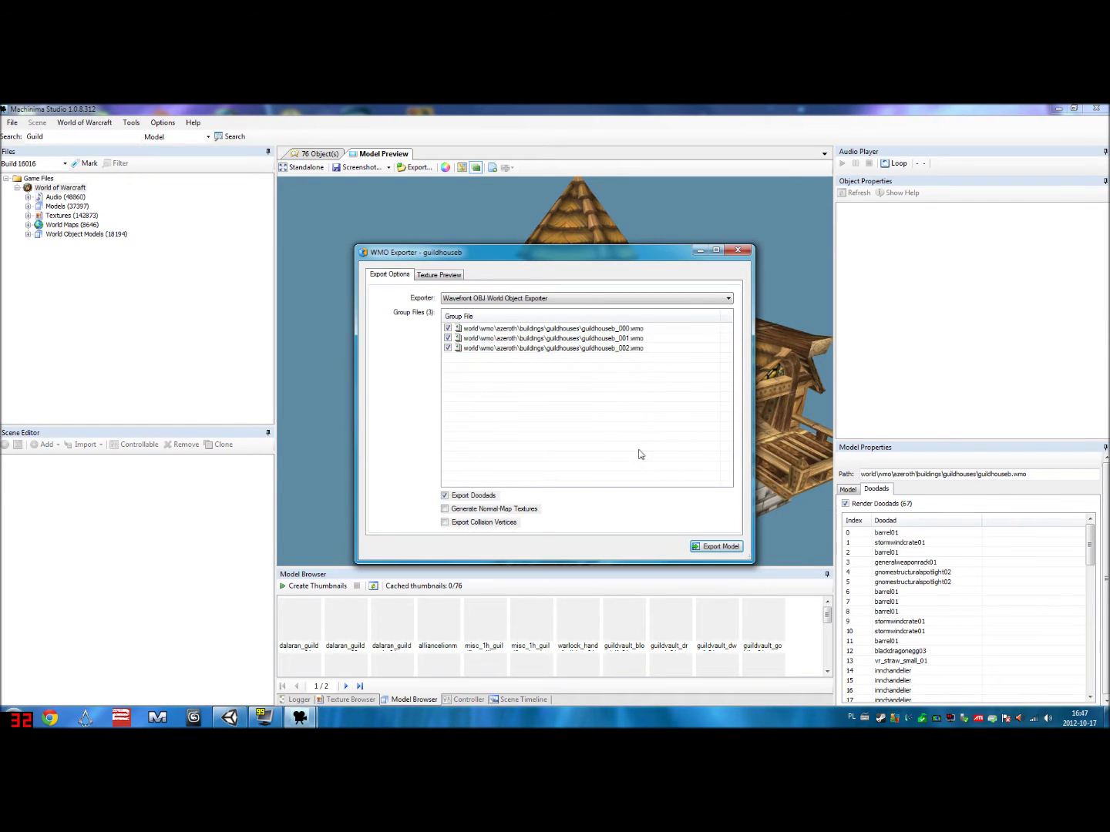
click(737, 250)
drag(724, 270, 488, 458)
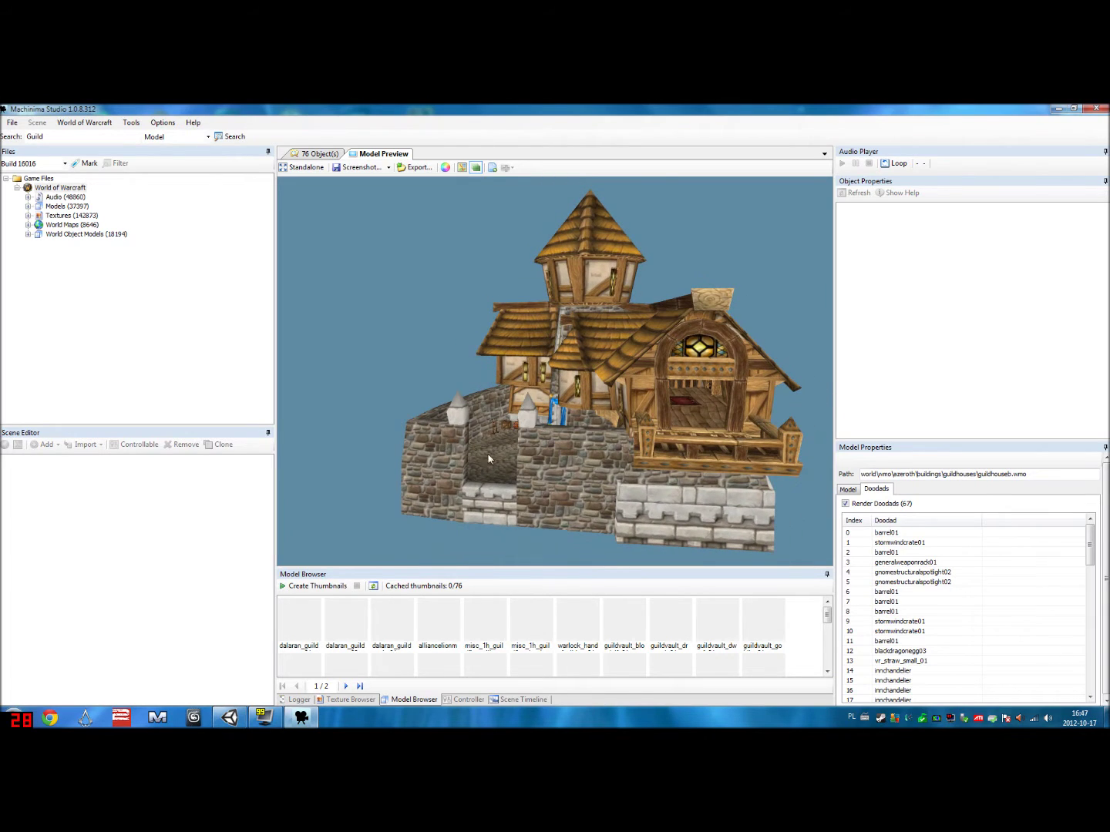
- Switch to Unity, start importing a new asset and open the guildhouseb folder inside Gank Squad Game\ModelExport
click(229, 717)
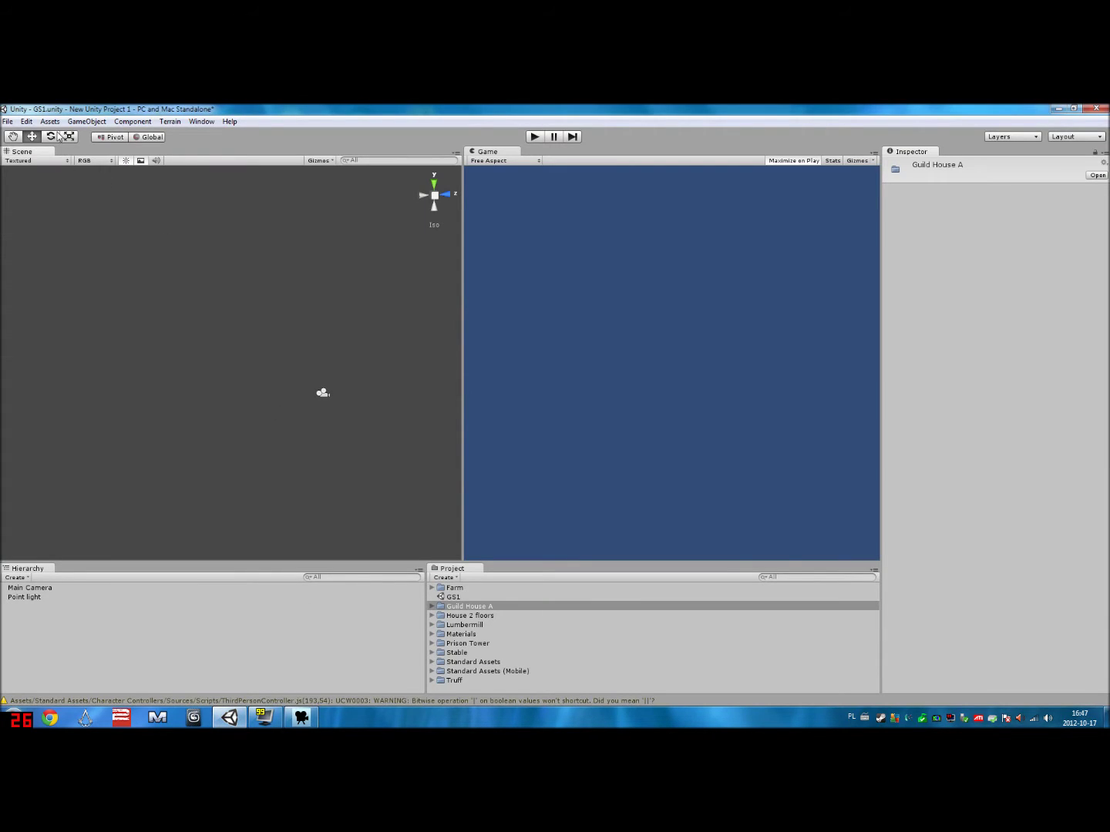
click(50, 122)
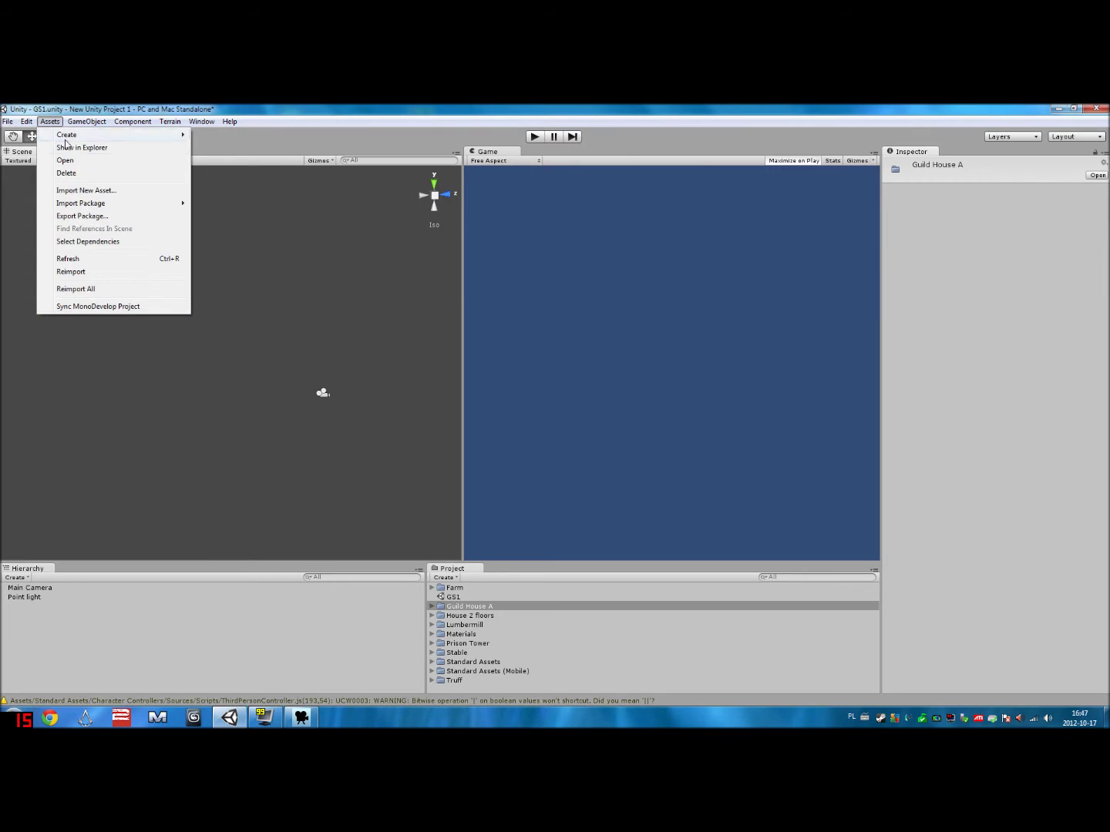
click(96, 193)
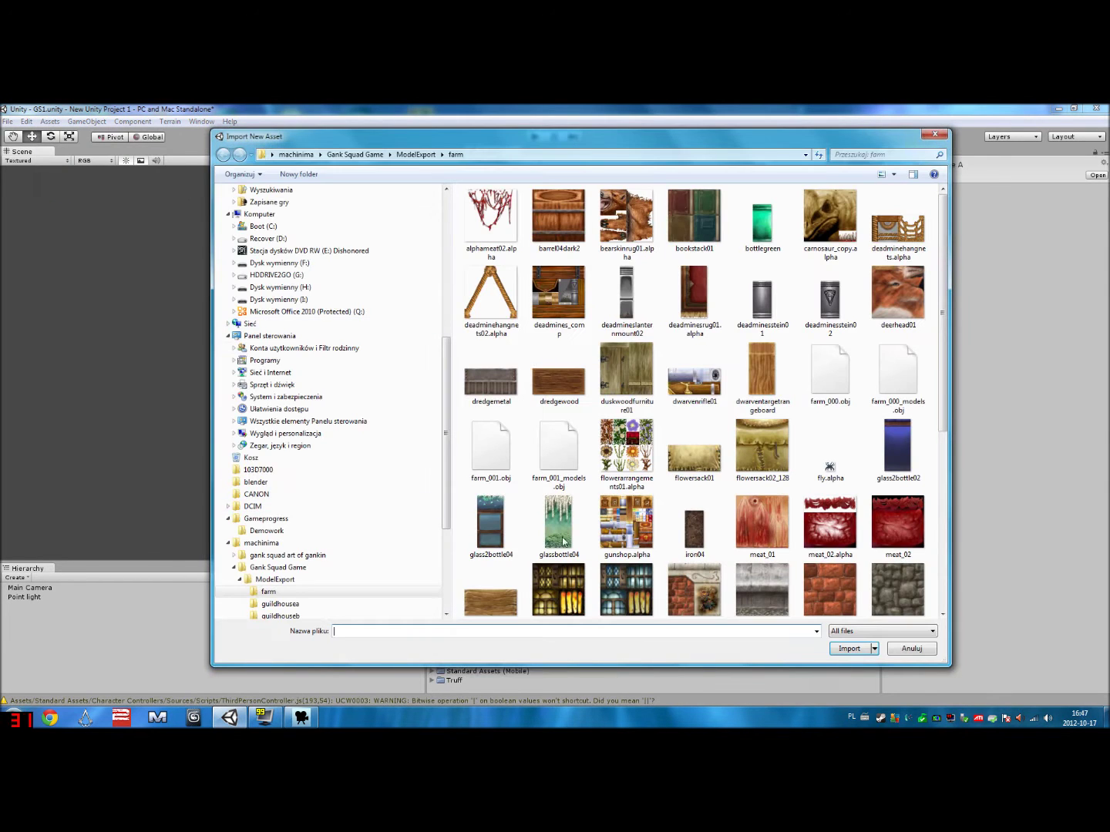
click(416, 154)
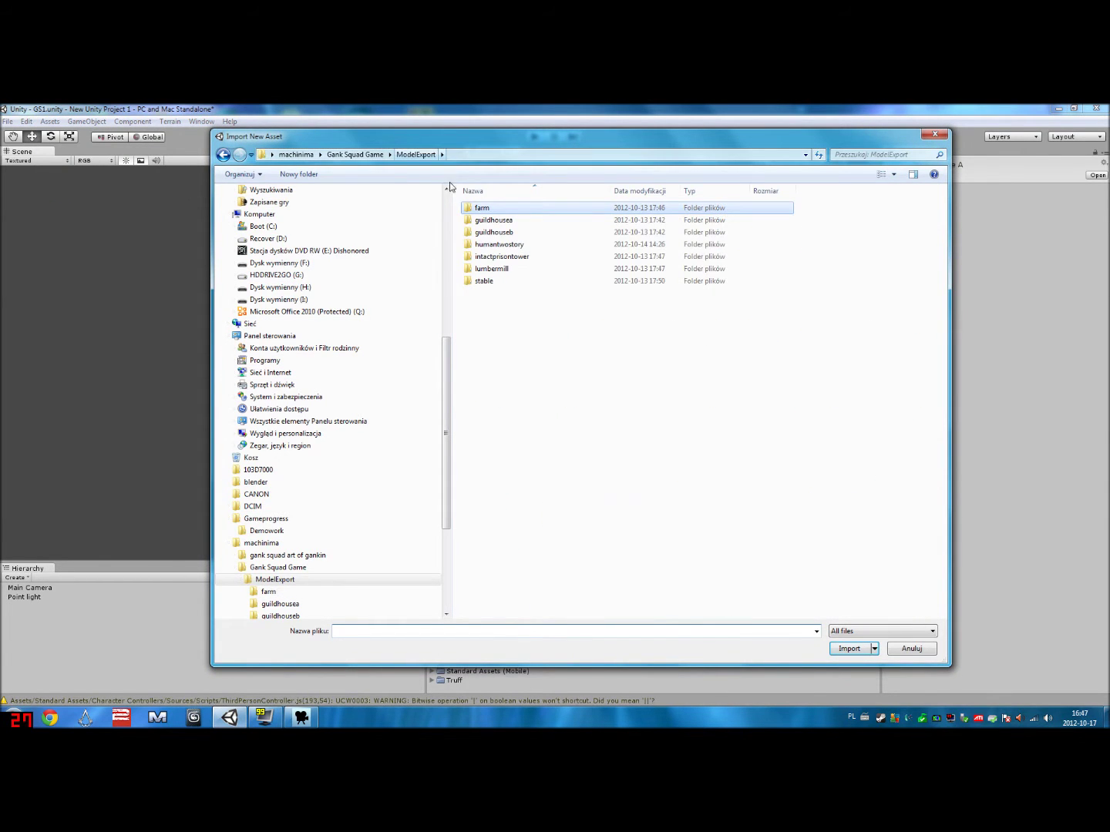
double_click(497, 232)
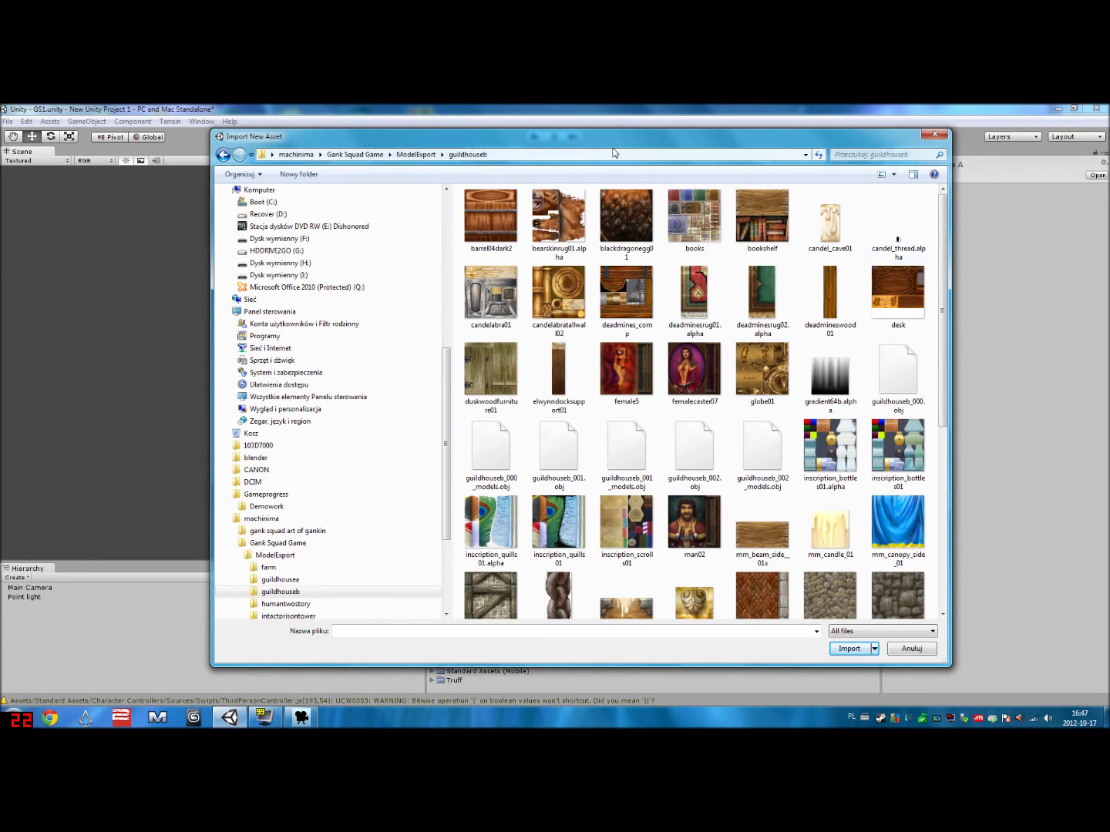
drag(941, 316, 898, 294)
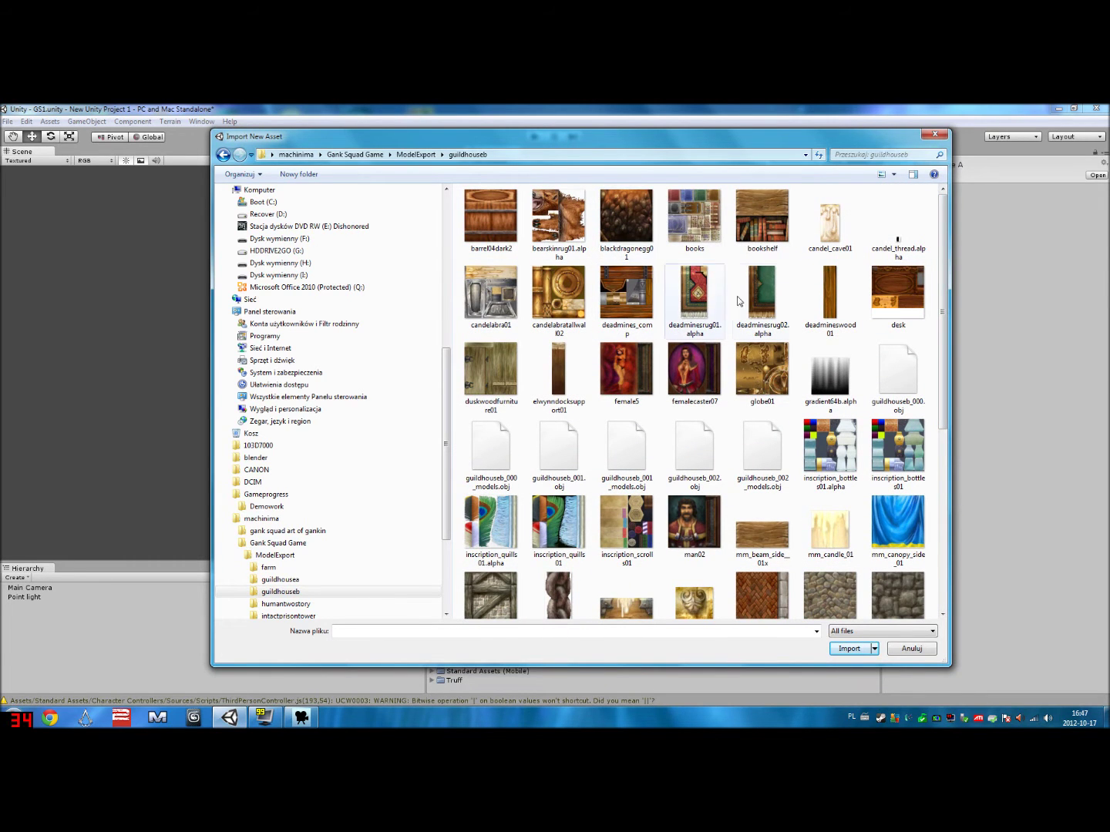
- Go through the guildhouseb OBJ files, from guildhouseb_000.obj to guildhouseb_002_models.obj, to identify which ones need importing
click(892, 373)
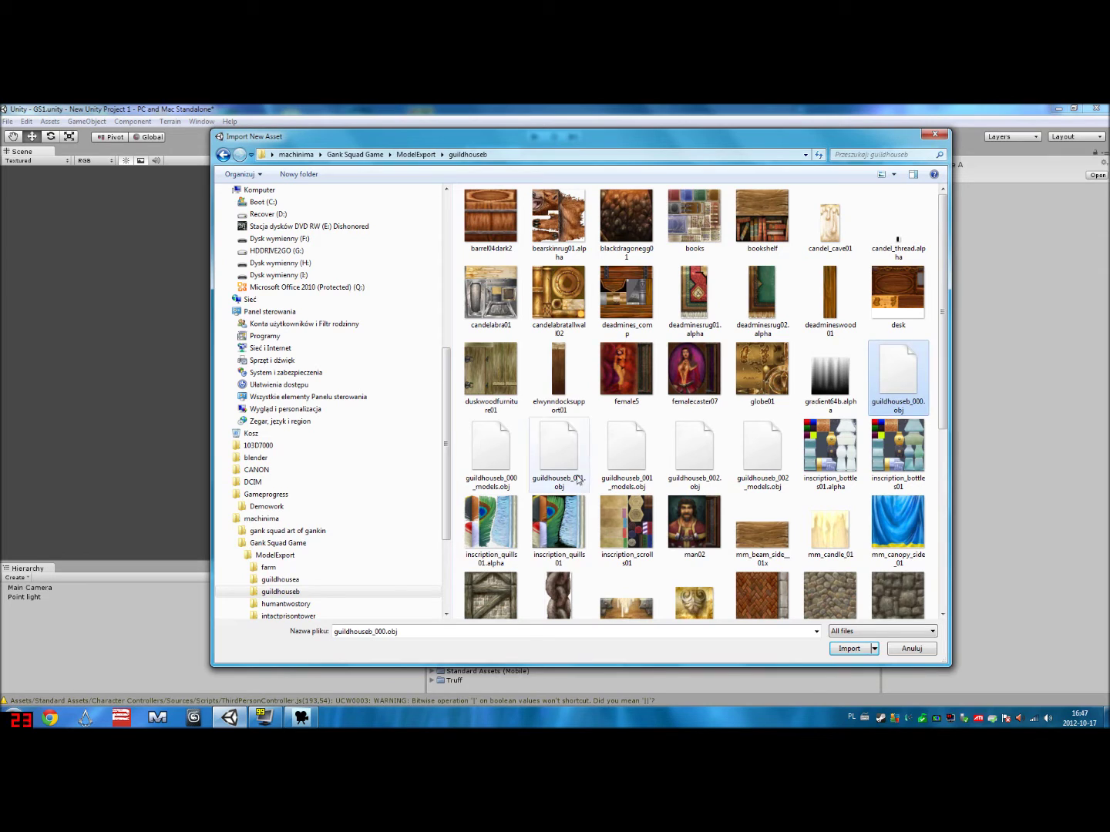
click(500, 459)
click(558, 454)
click(626, 454)
click(694, 455)
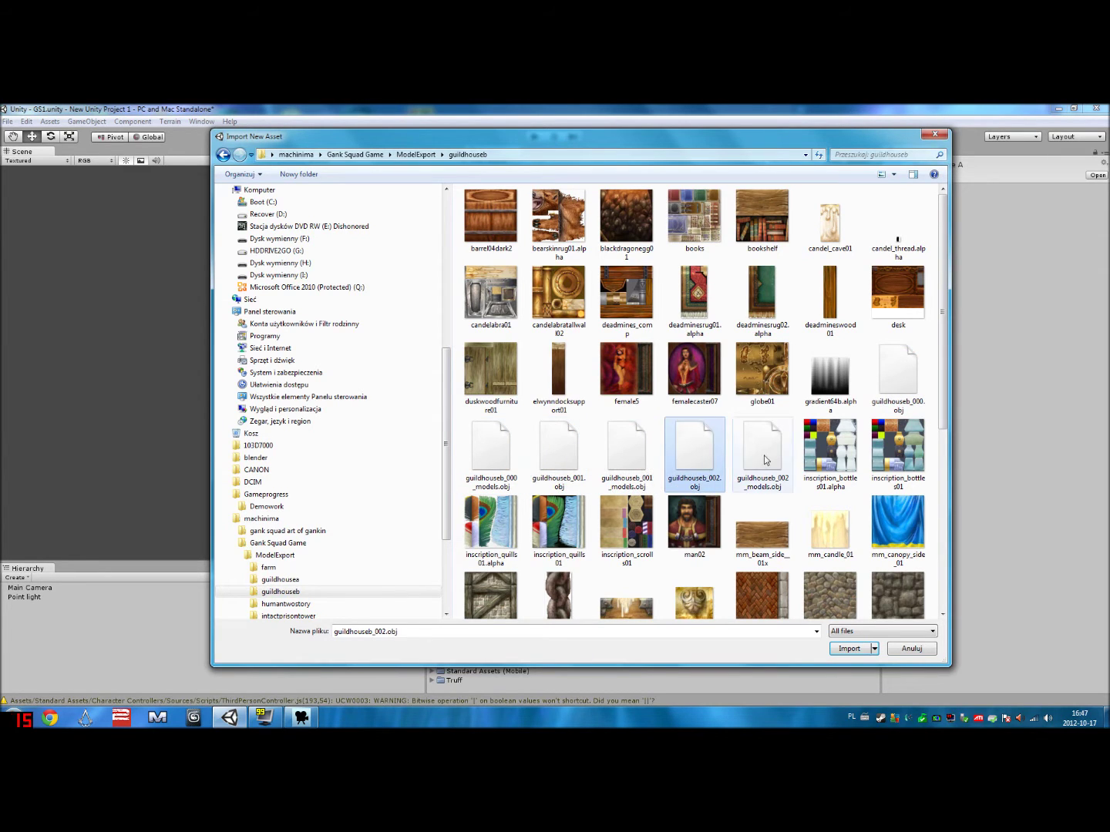
click(762, 454)
click(898, 400)
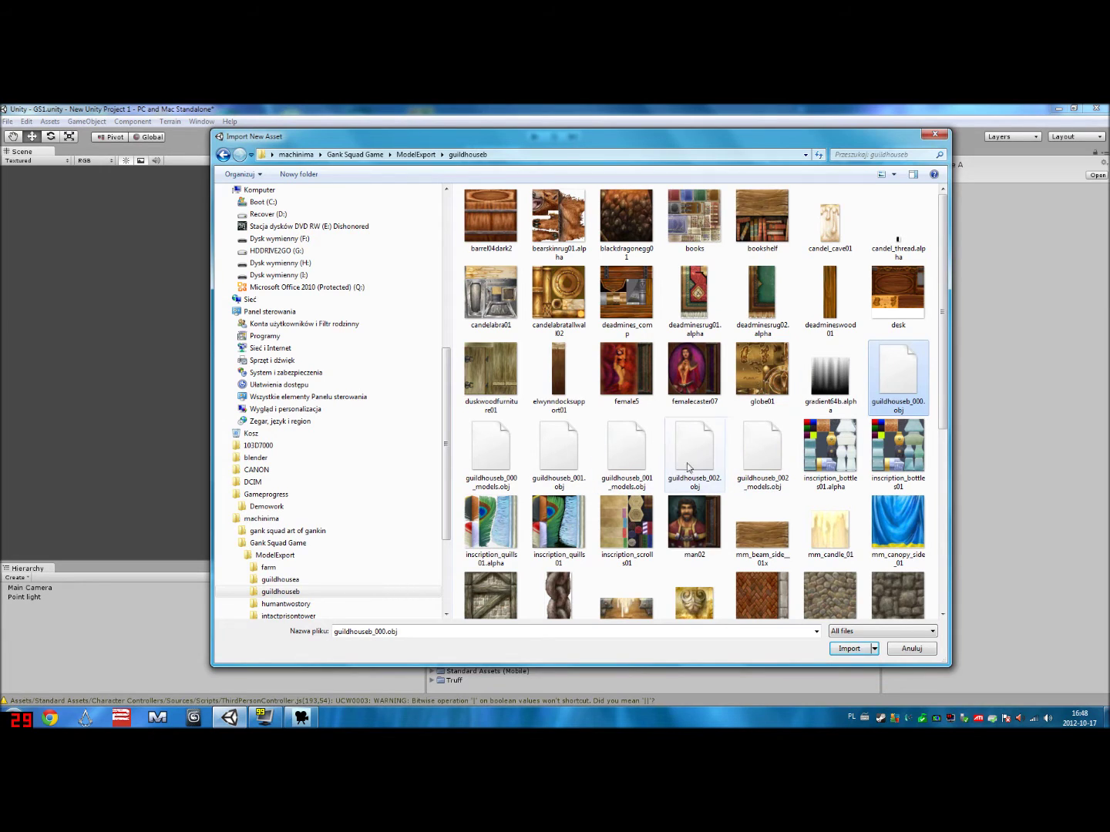
click(761, 458)
- Import guildhouseb_000.obj into the project and check the mesh in its preview
click(897, 388)
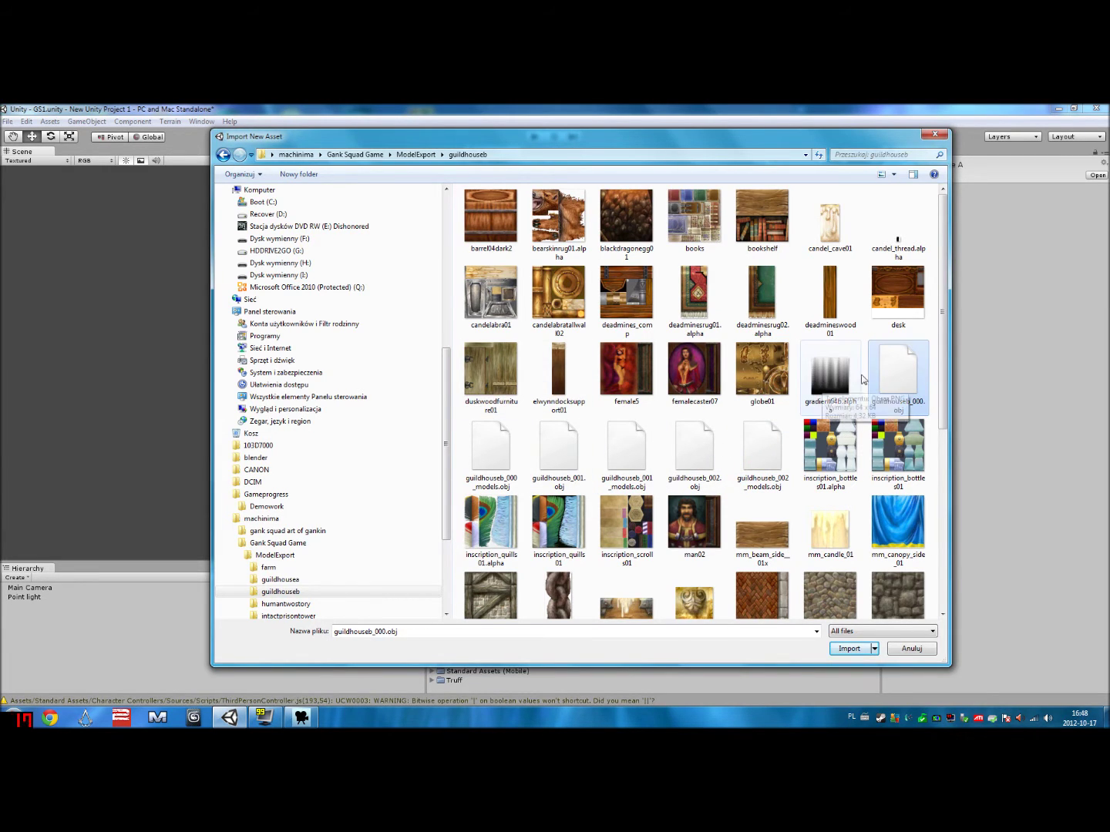
double_click(894, 367)
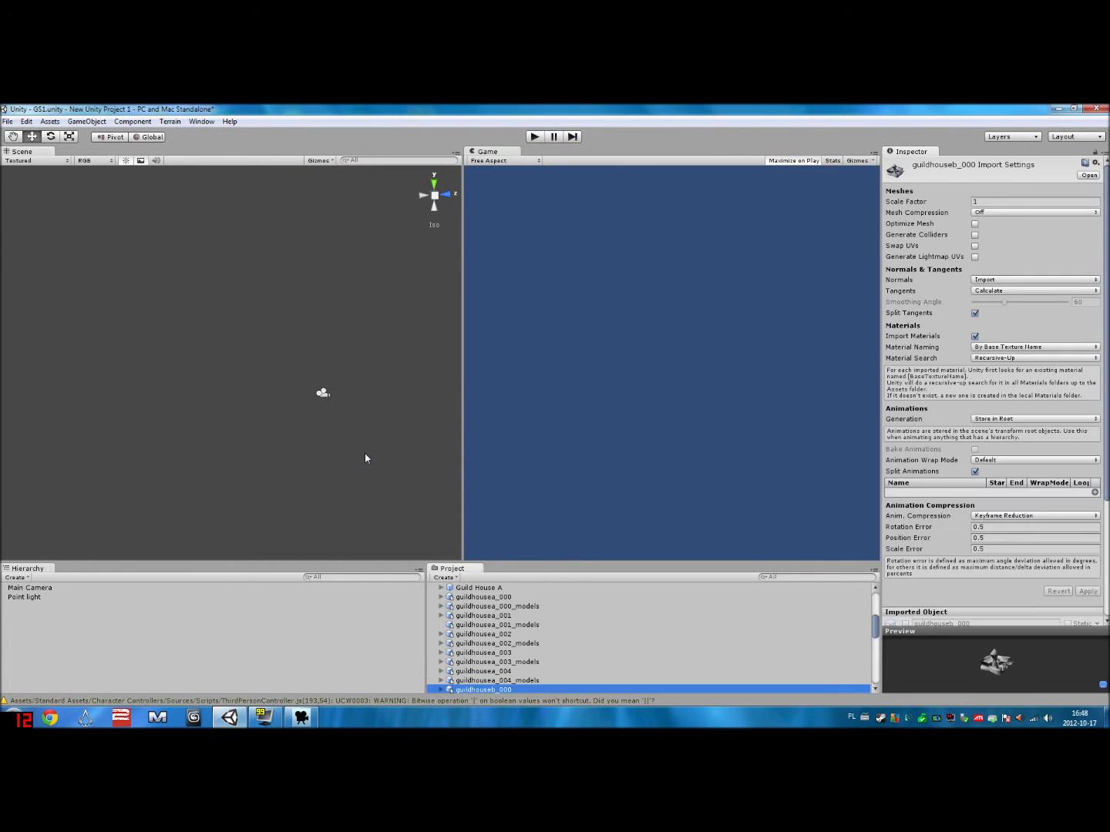
scroll(560, 586, down, 5)
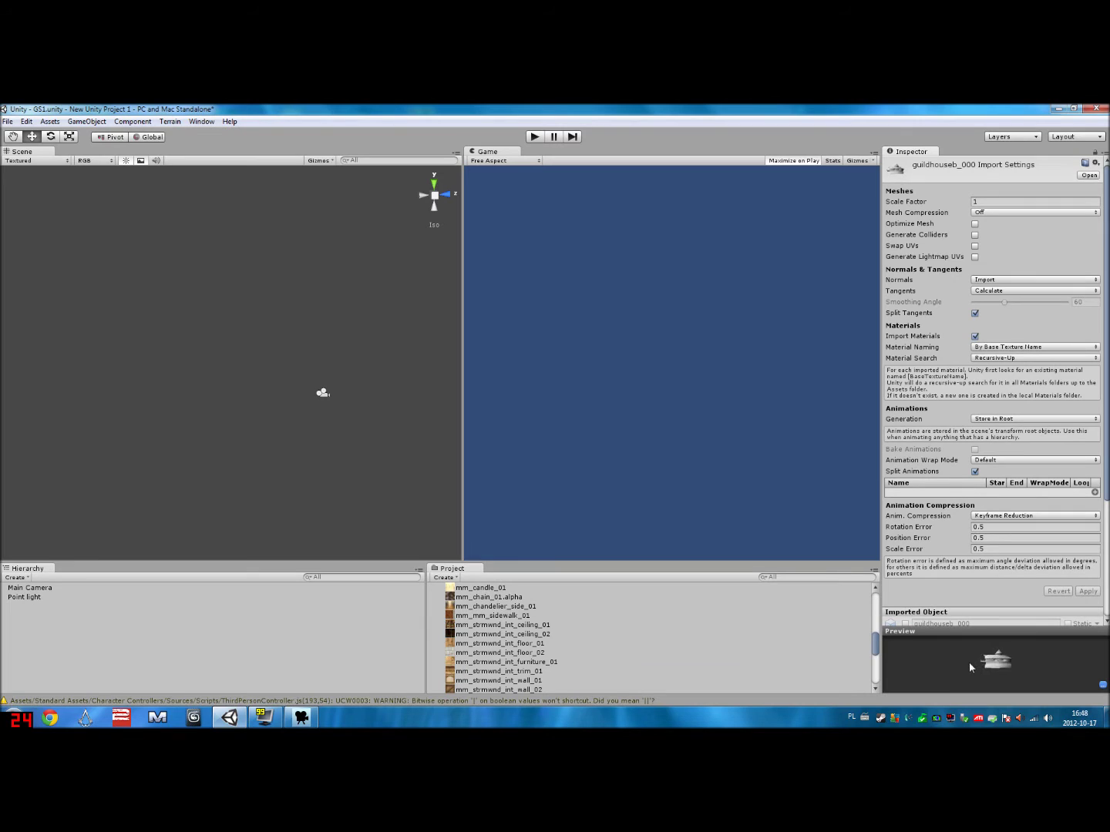
- Rotate the guildhouseb_000 preview to inspect the mesh, look through the project assets and collapse the Guild House A folder
drag(1025, 670, 521, 673)
scroll(491, 645, up, 3)
click(442, 639)
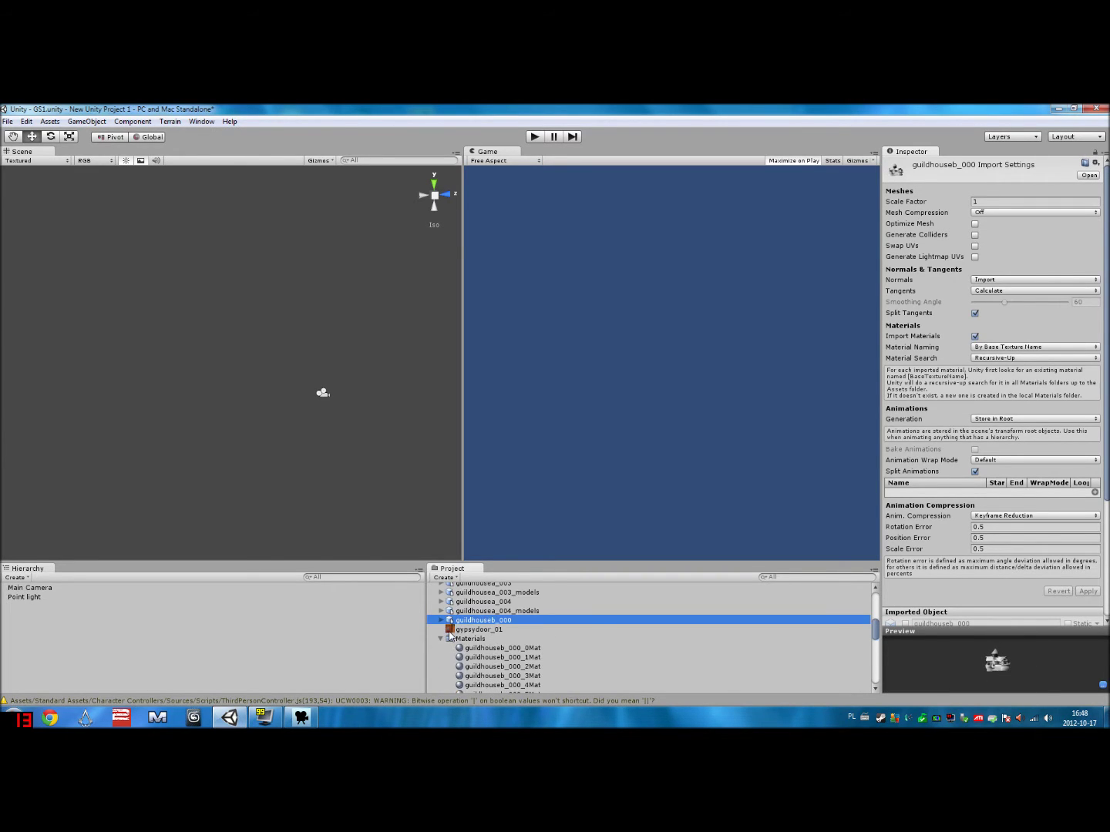
scroll(450, 636, up, 10)
scroll(451, 637, down, 1)
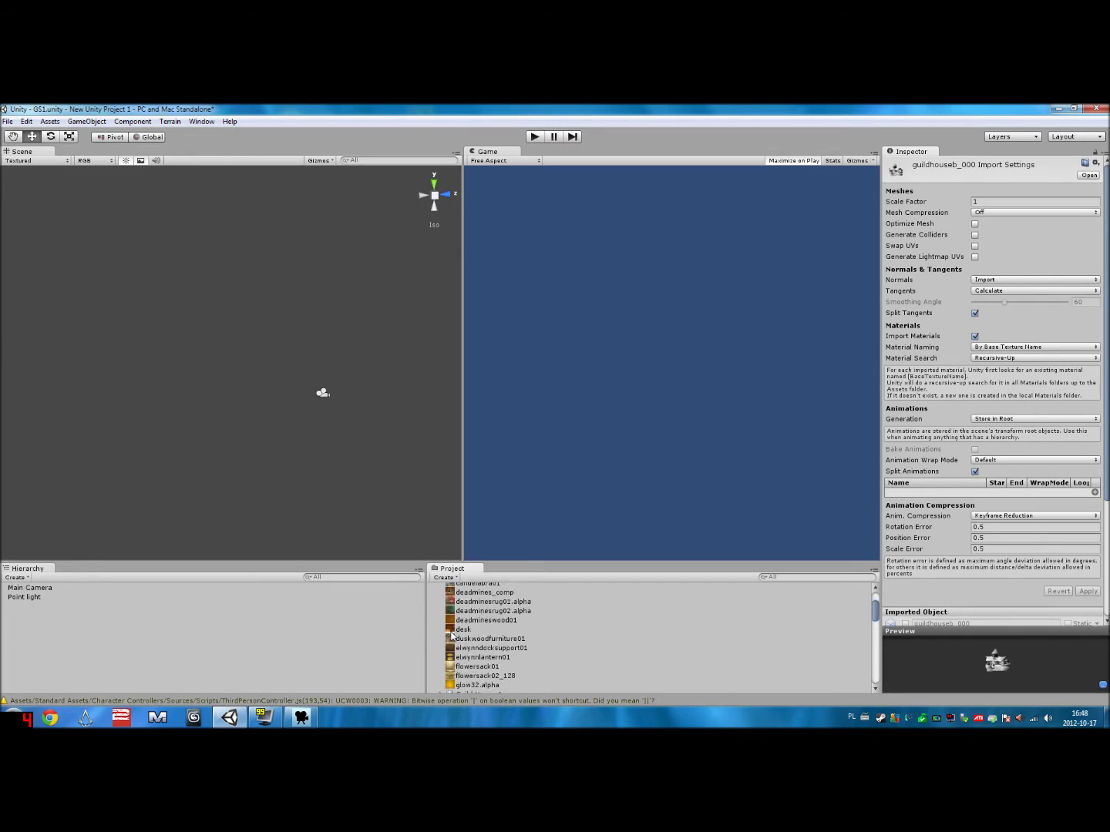
scroll(452, 637, up, 1)
click(445, 578)
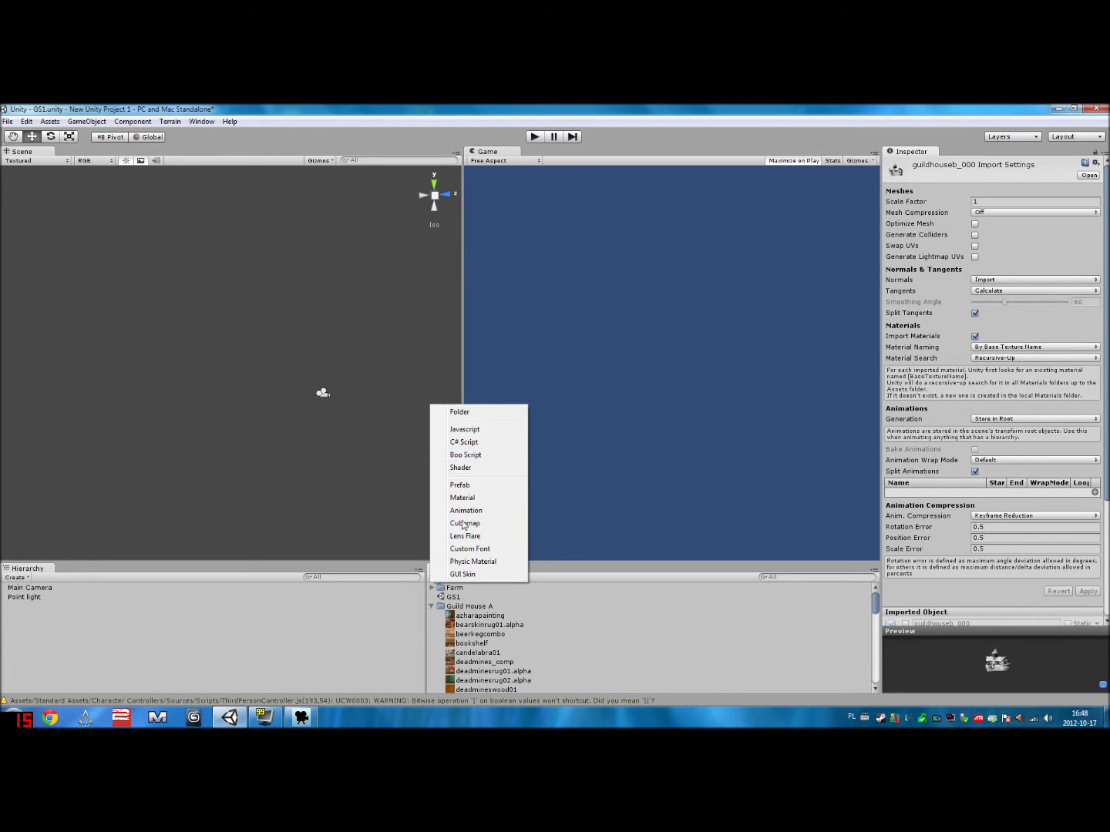
click(431, 608)
click(431, 607)
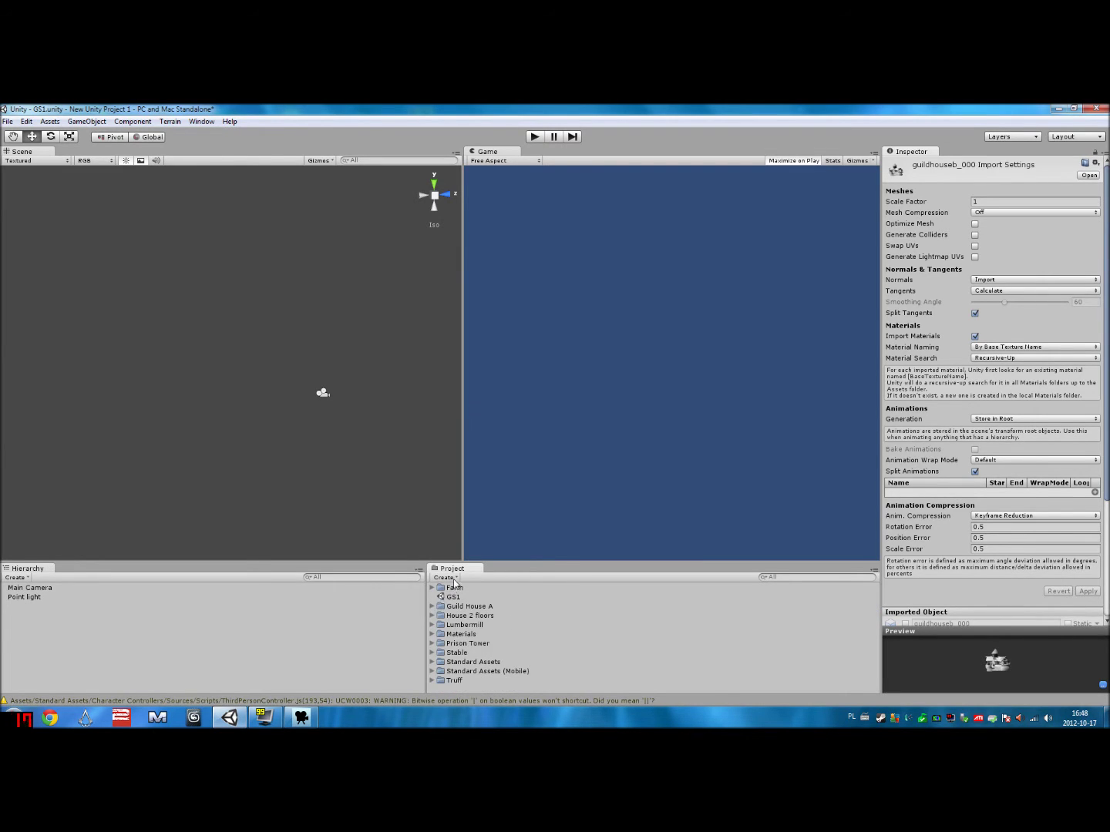
- Create a new project folder named Guild House B
click(453, 580)
click(487, 416)
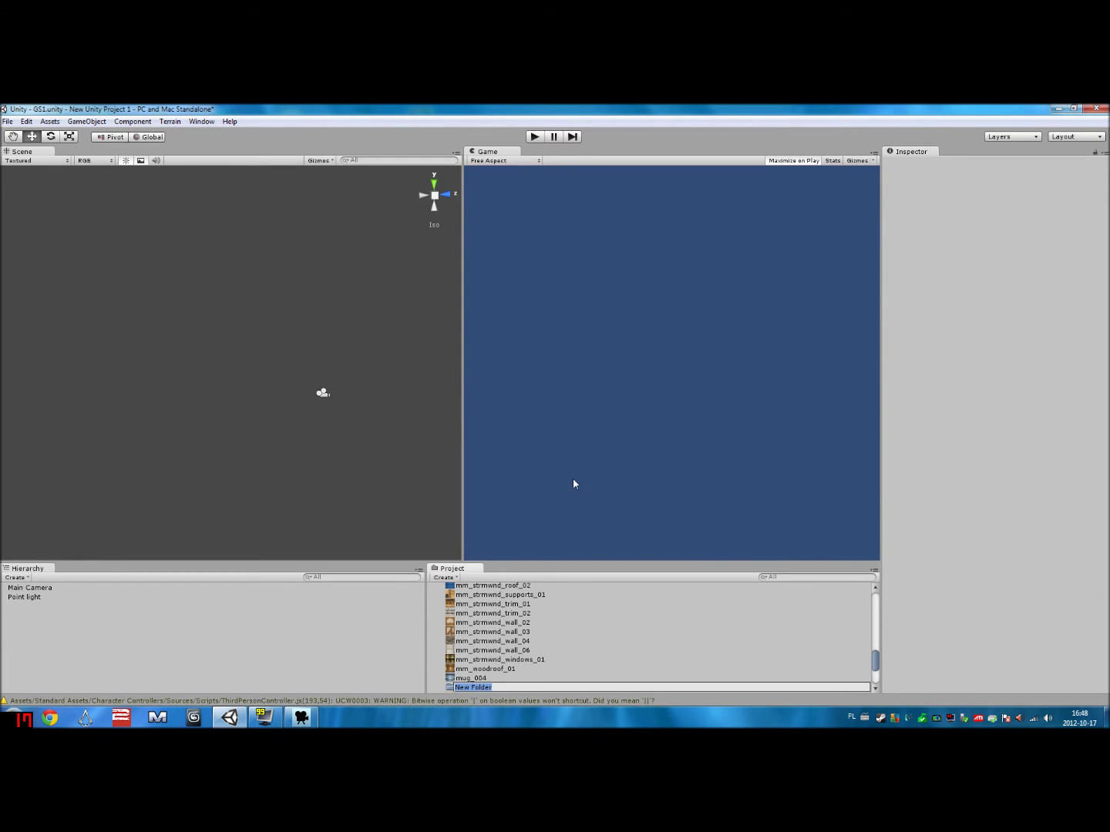
text(Guild House B)
key(Return)
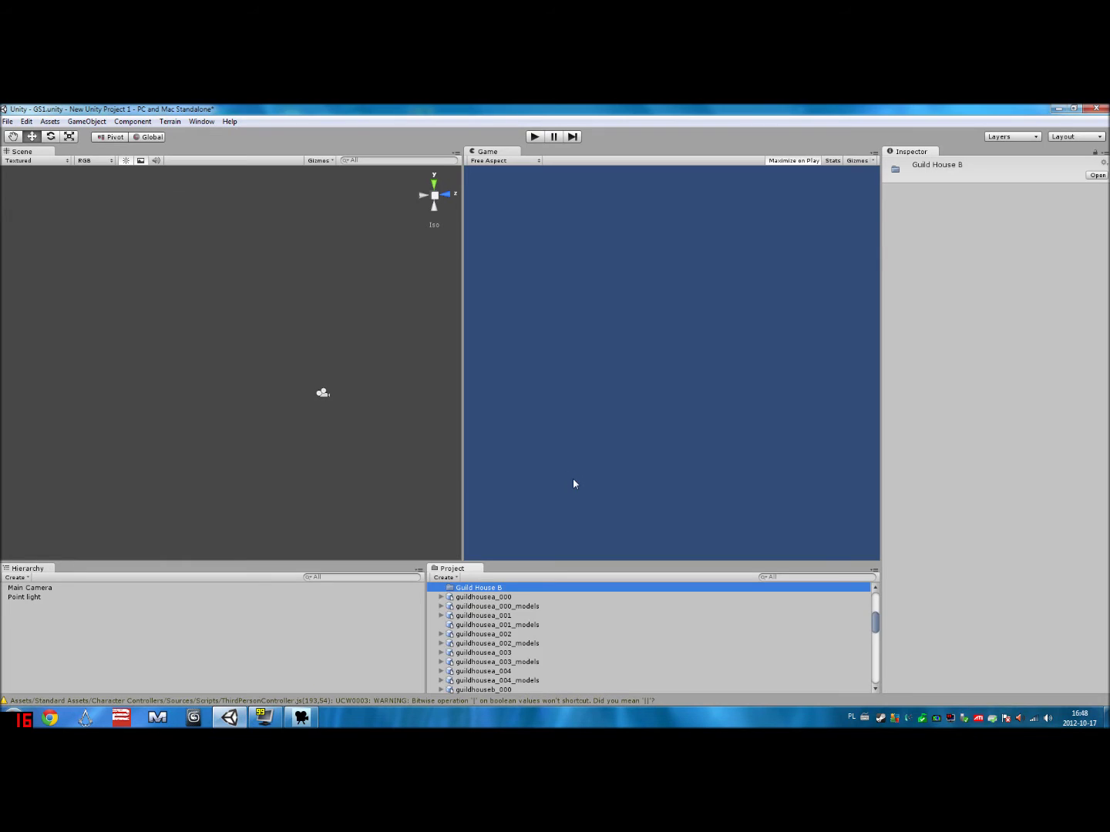
- Try to move the Guild House B folder out of the Guild House A folder to the project's top level
scroll(531, 624, up, 10)
scroll(532, 624, down, 12)
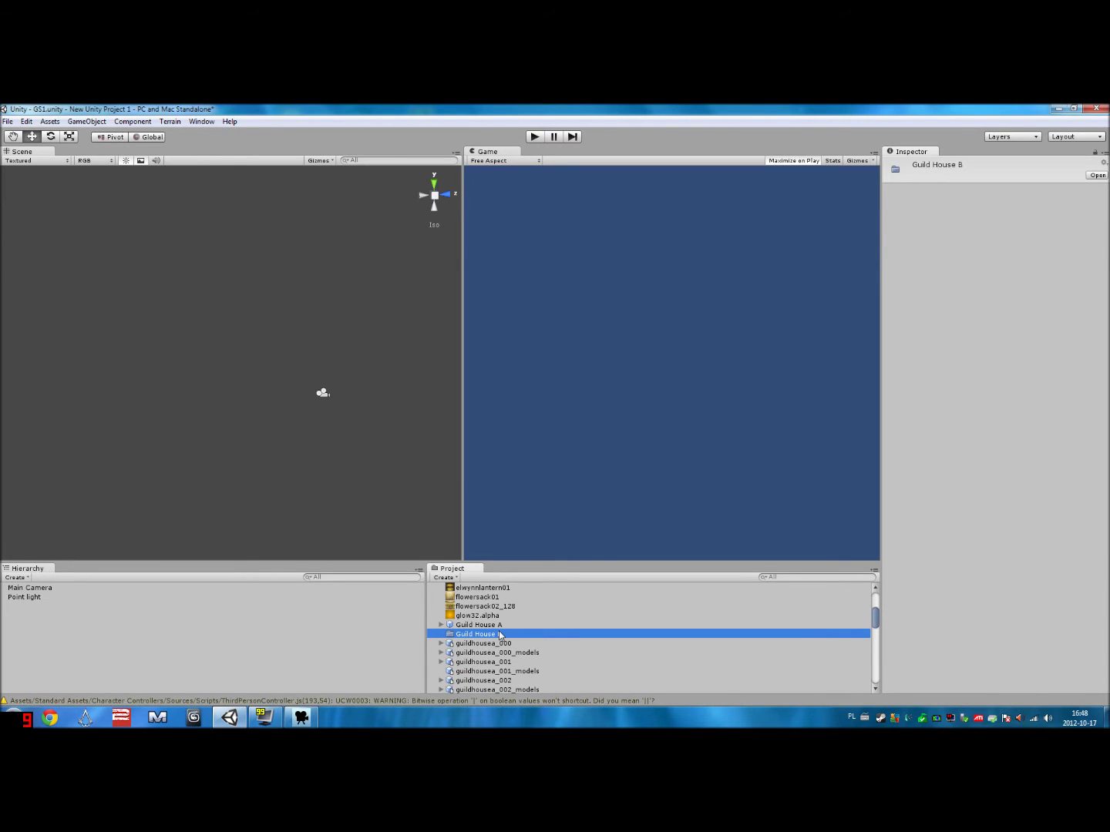
click(497, 634)
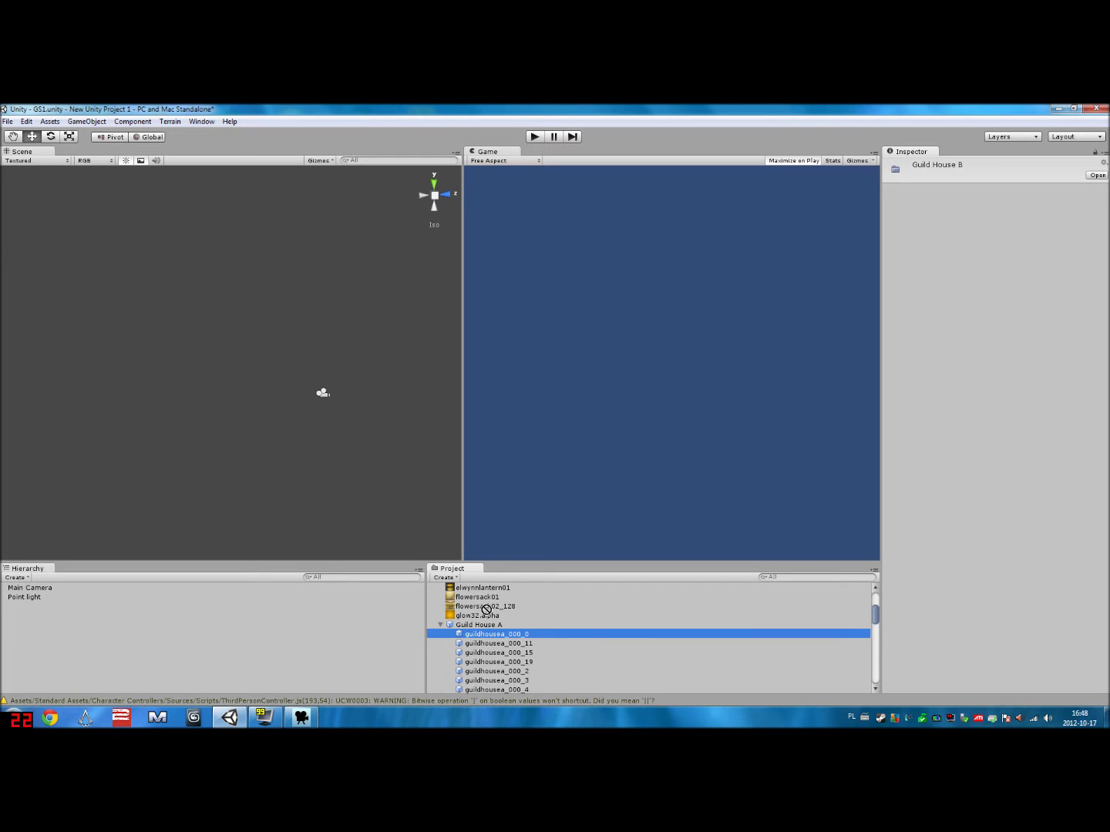
drag(505, 656, 496, 625)
scroll(496, 626, down, 3)
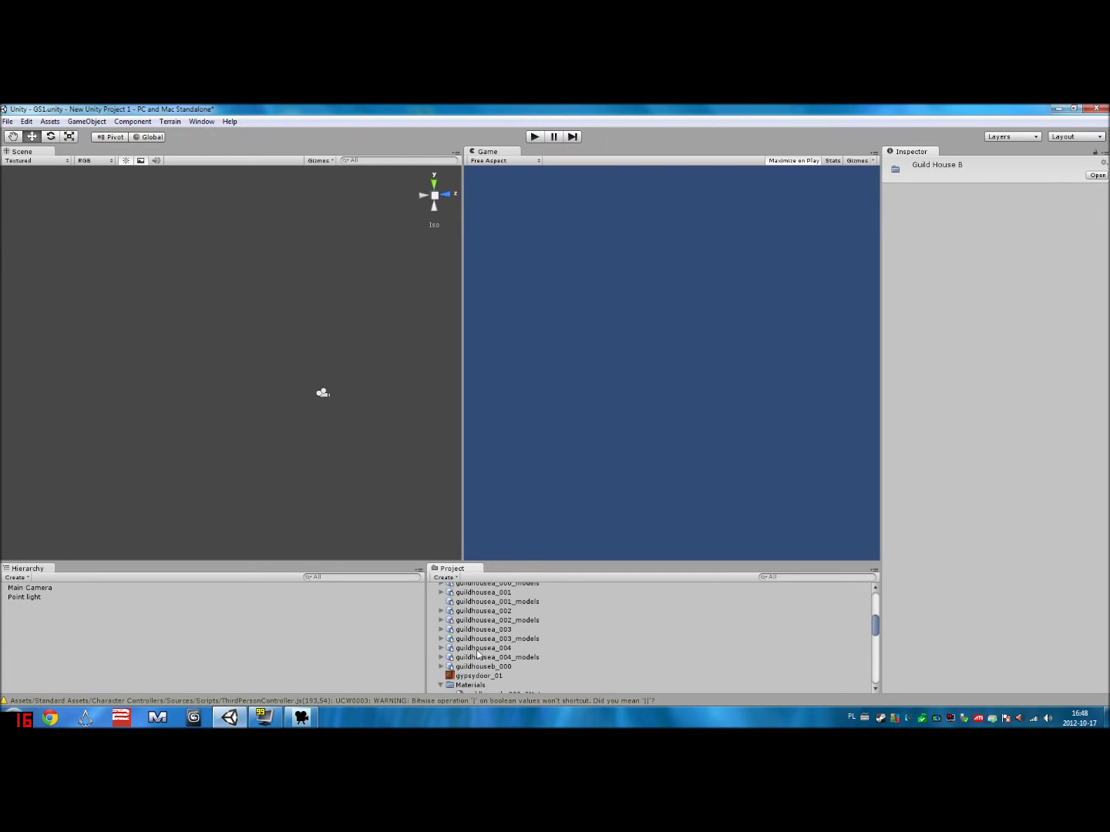
scroll(478, 653, up, 5)
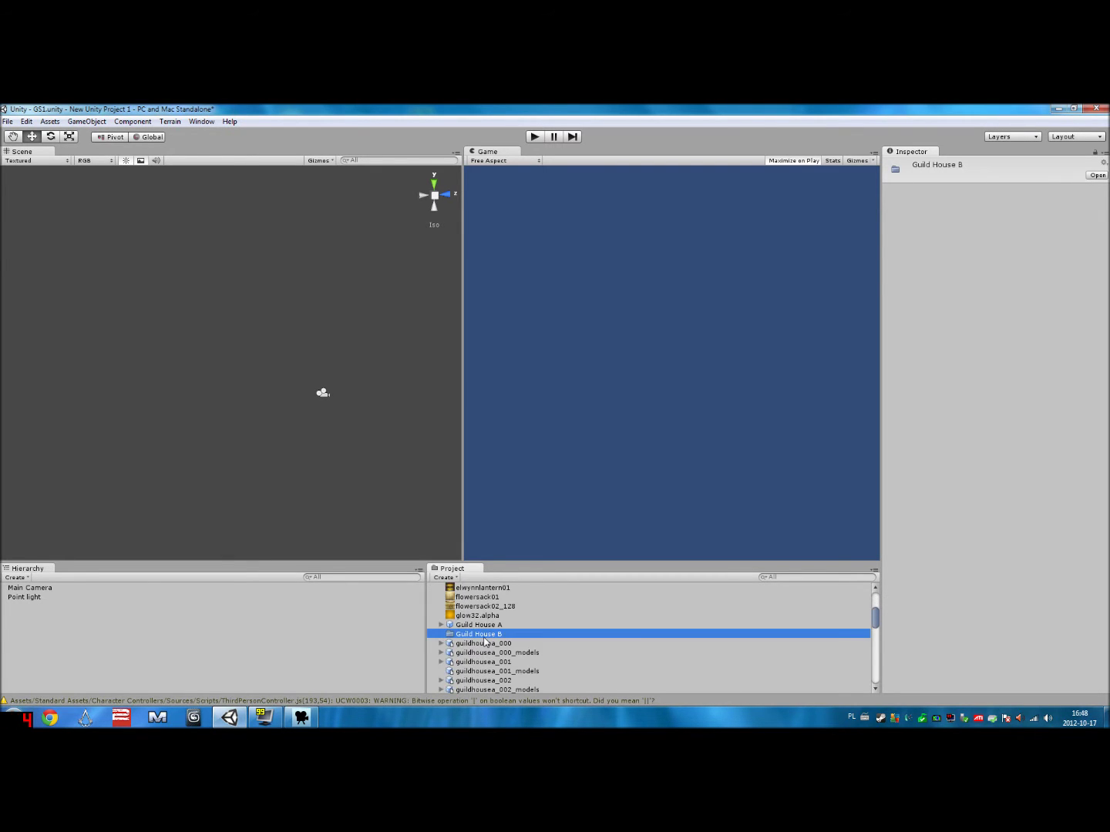
drag(483, 638, 487, 608)
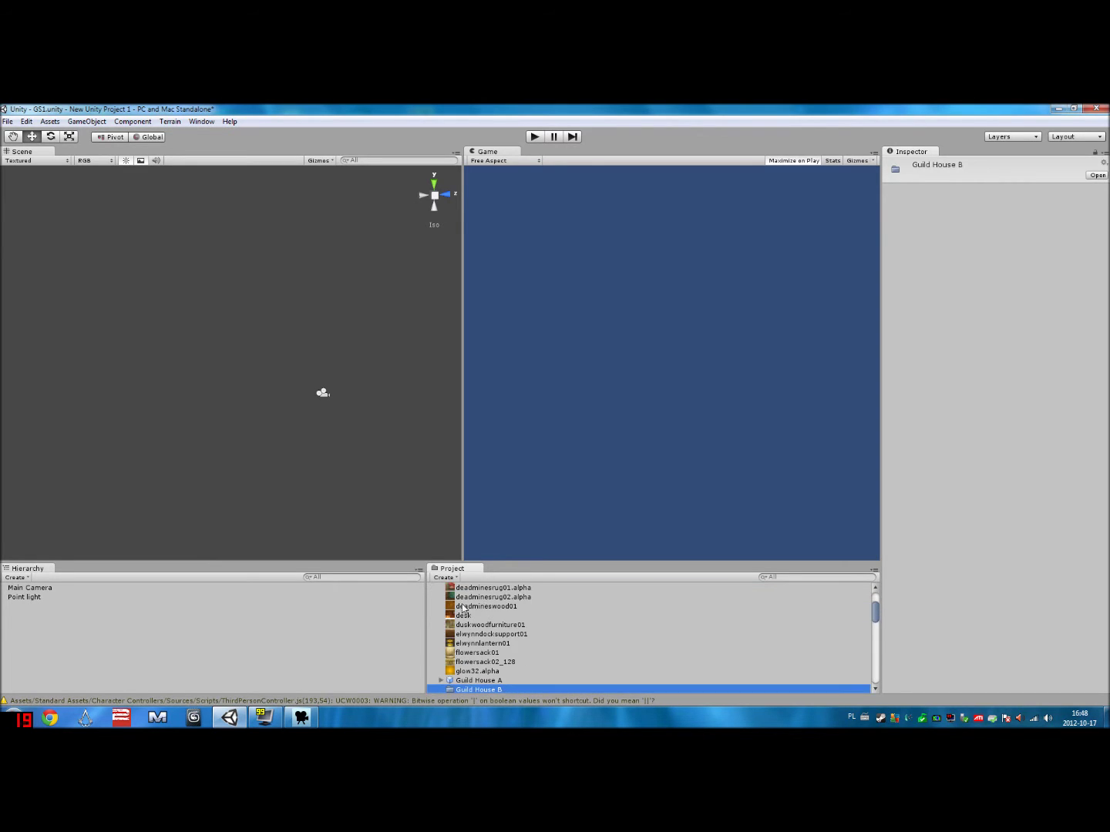
click(432, 592)
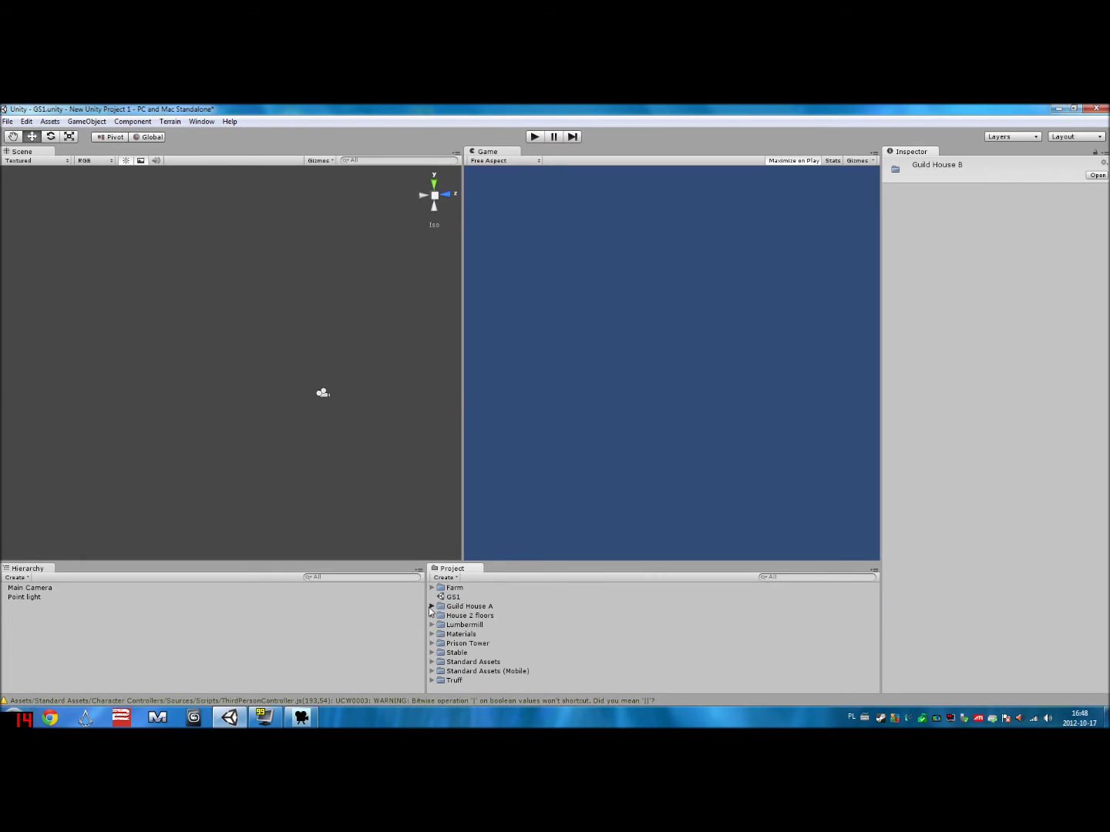
click(430, 607)
drag(474, 637, 473, 603)
scroll(475, 638, down, 2)
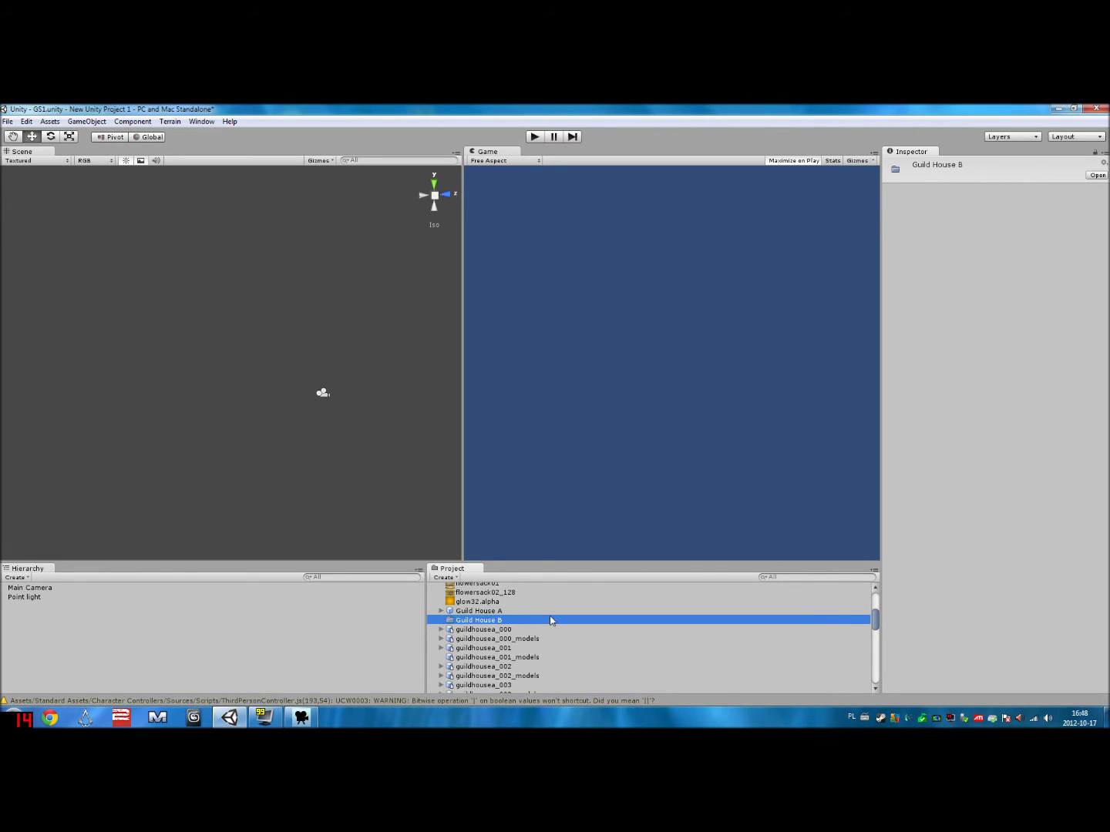
- Move the imported guildhouseb_000 model into the Guild House B folder and expand that folder
scroll(511, 614, down, 5)
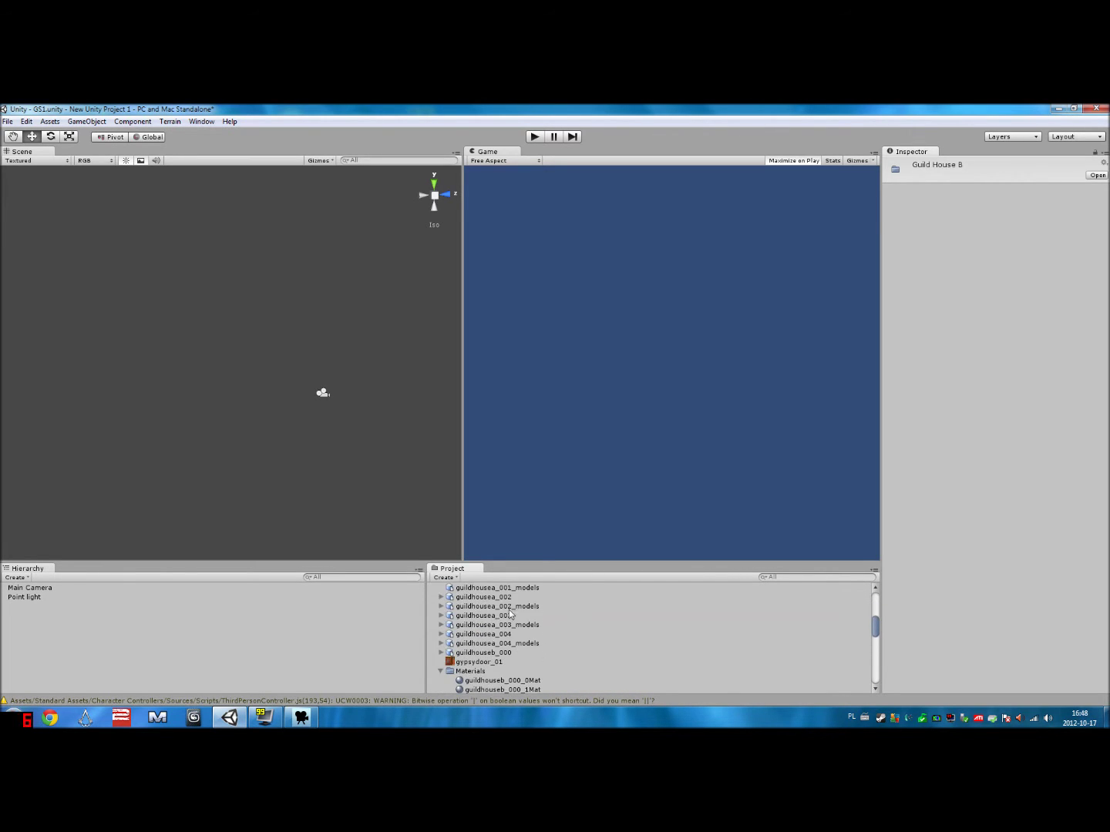
click(437, 671)
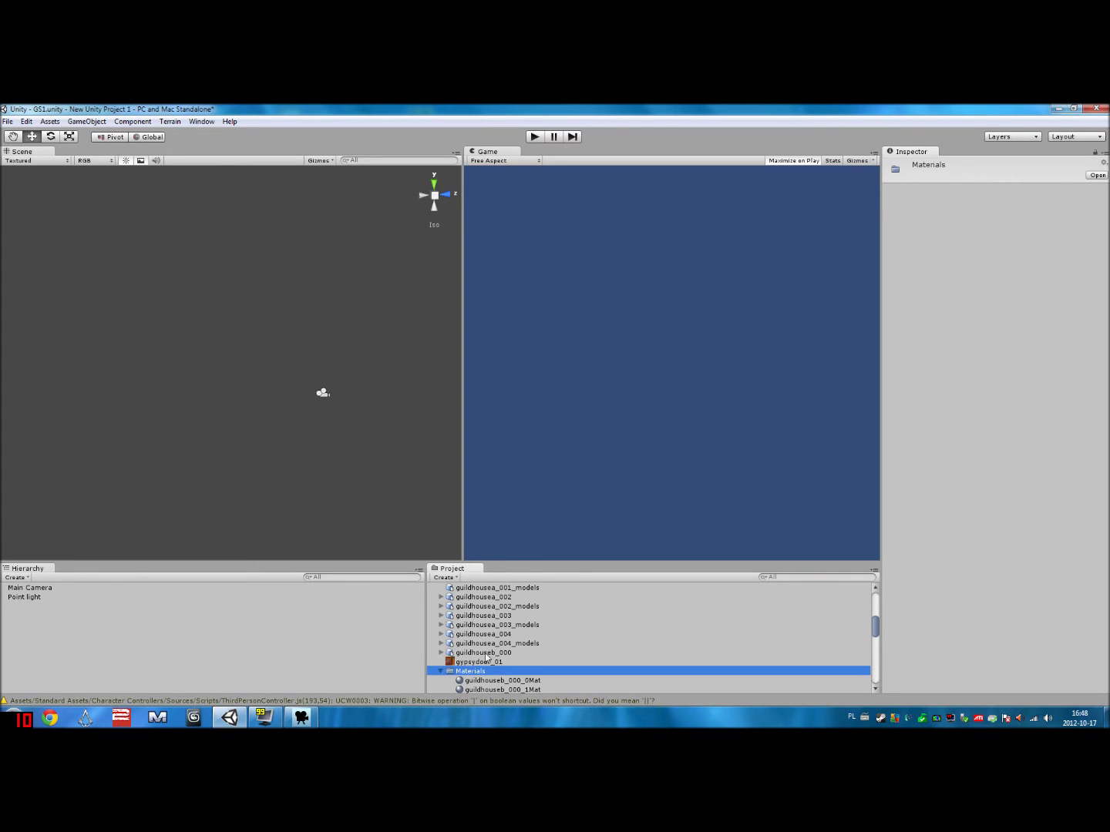
mouse_move(488, 653)
mouse_down()
mouse_move(493, 589)
mouse_move(490, 654)
mouse_up()
click(455, 651)
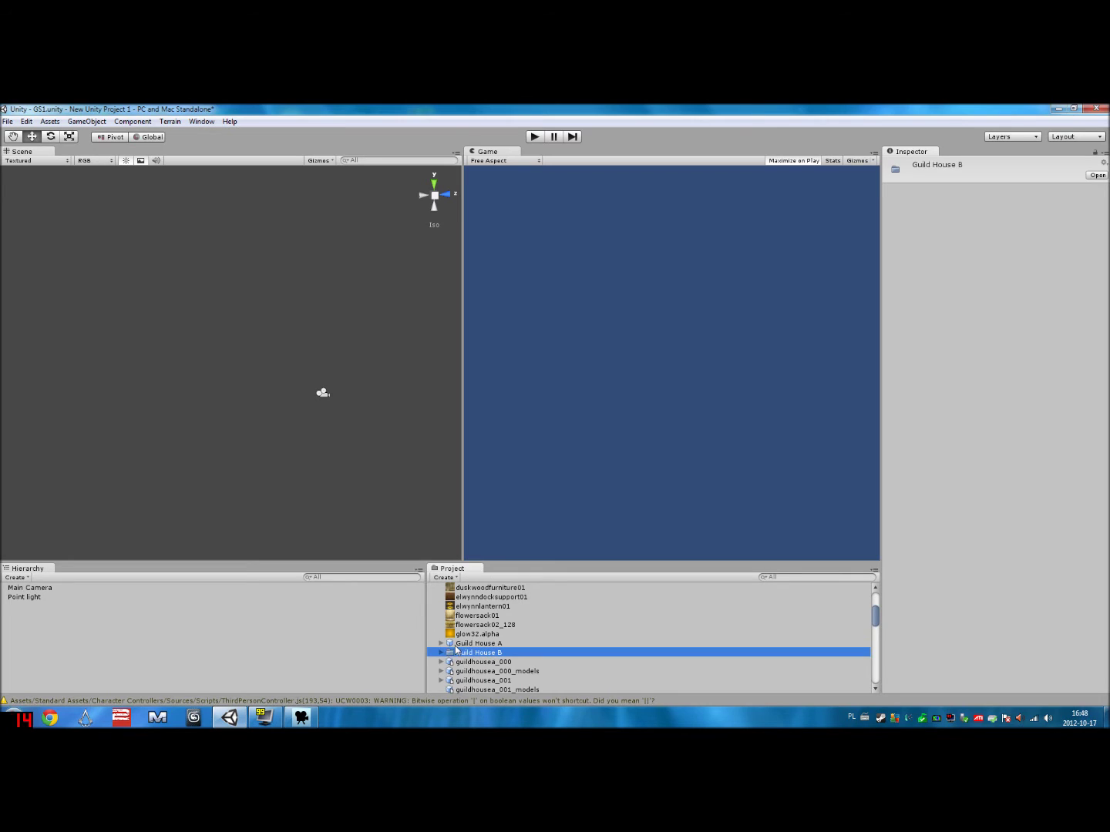
click(442, 653)
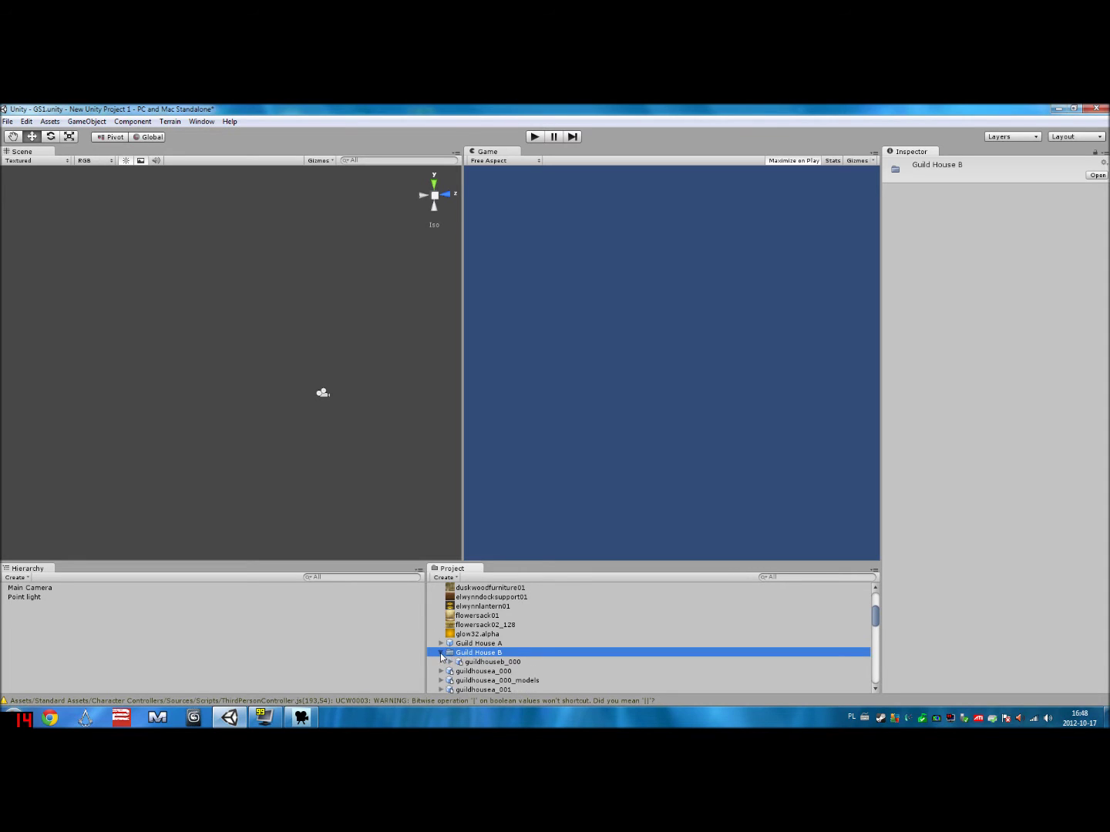
- Place the guildhouseb_000 model in the scene and set its position to X 0, Y 0, Z 0
click(509, 662)
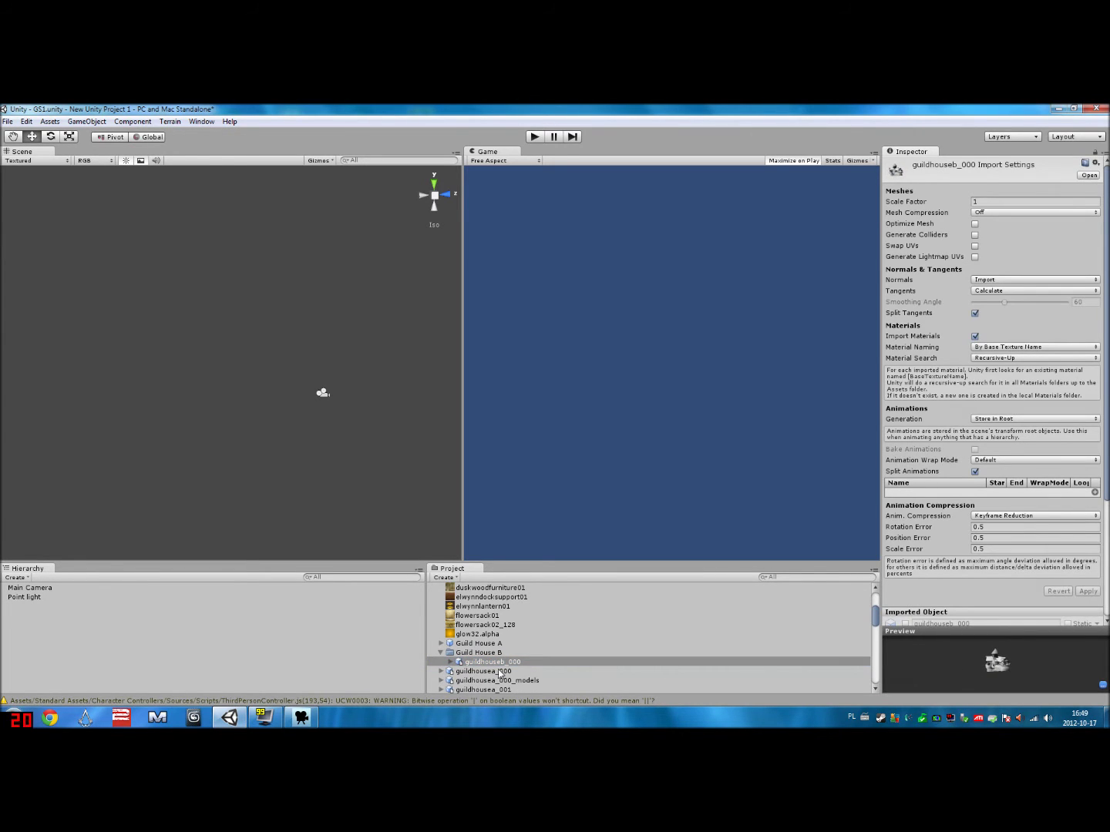
click(496, 664)
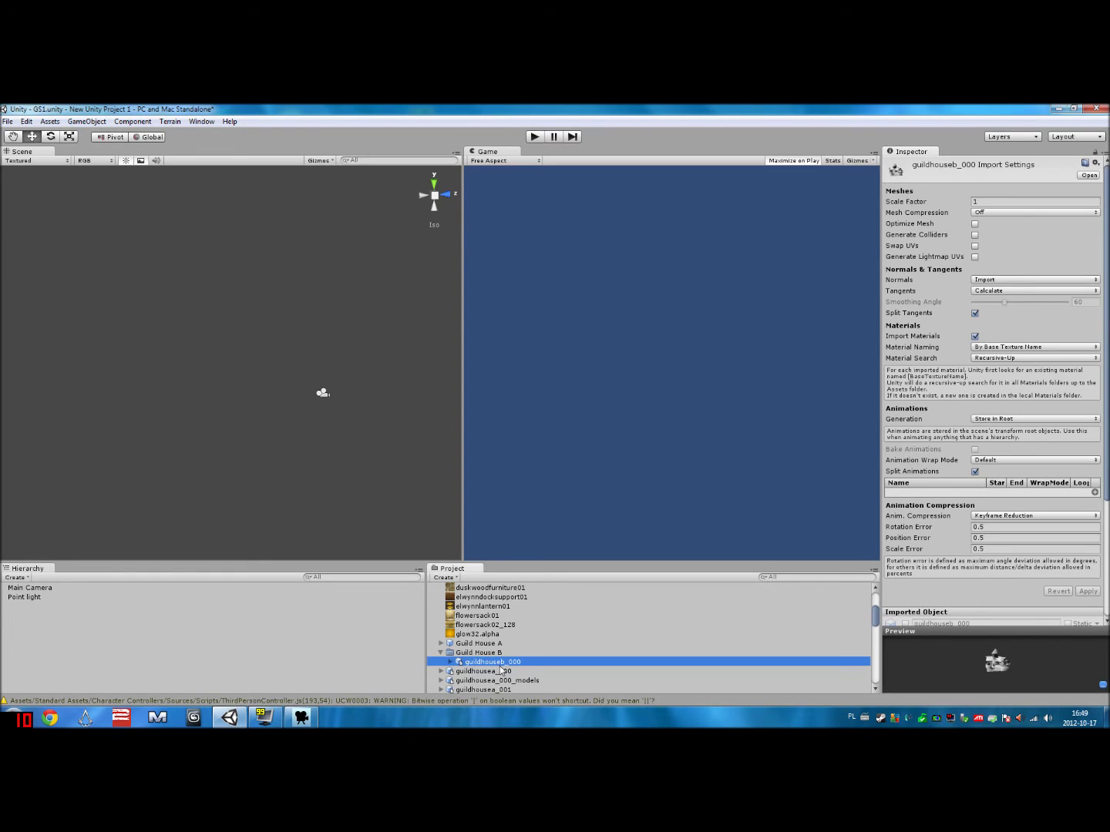
drag(501, 664, 247, 417)
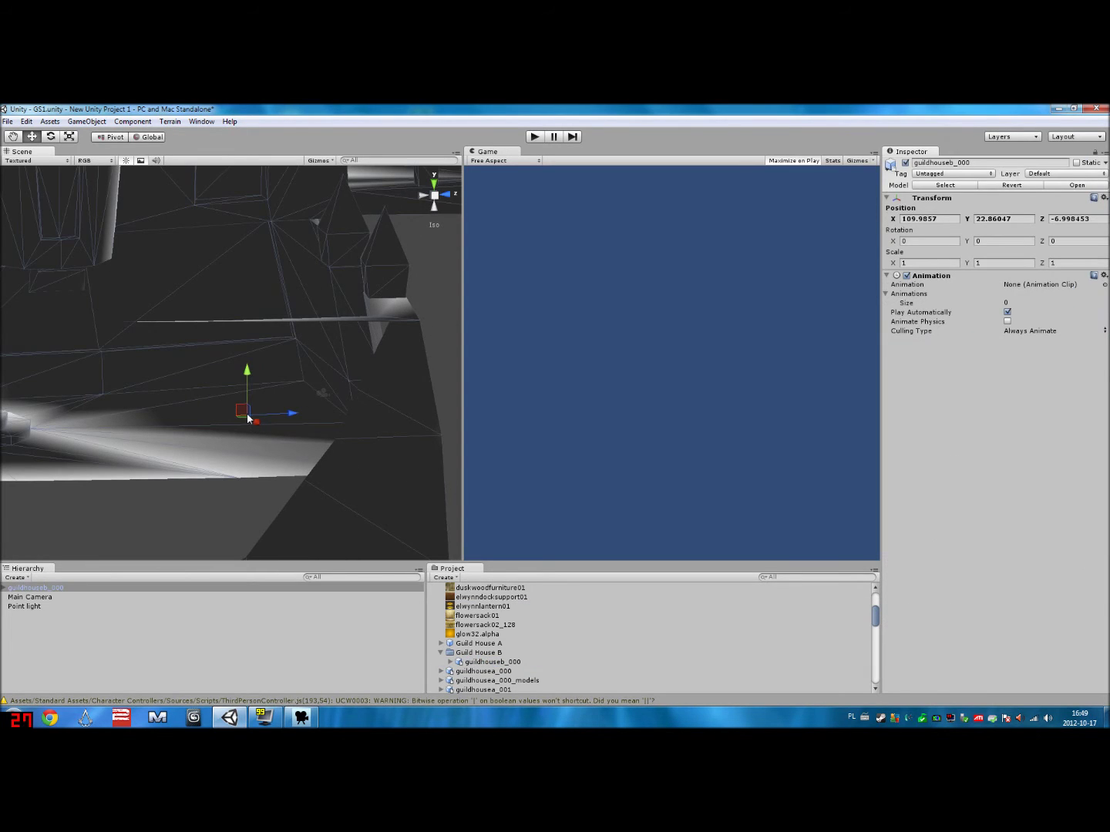
click(945, 219)
text(0)
key(Tab)
text(0)
key(Tab)
text(0)
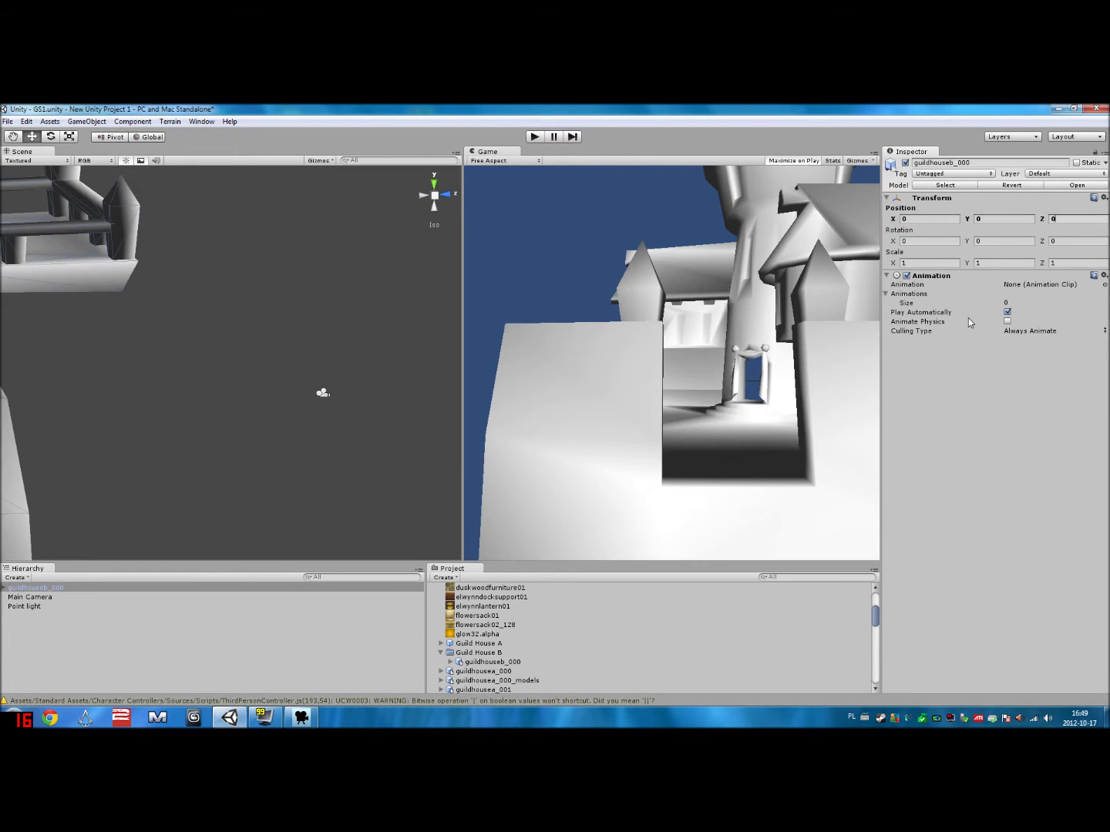
- Reposition the Main Camera in front of the guild house, raising it to about Y 15.6, to frame the building in the game view
right_drag(395, 330, 334, 333)
mouse_move(333, 336)
alt+mouse_down()
mouse_move(350, 300)
mouse_move(327, 316)
alt+mouse_up()
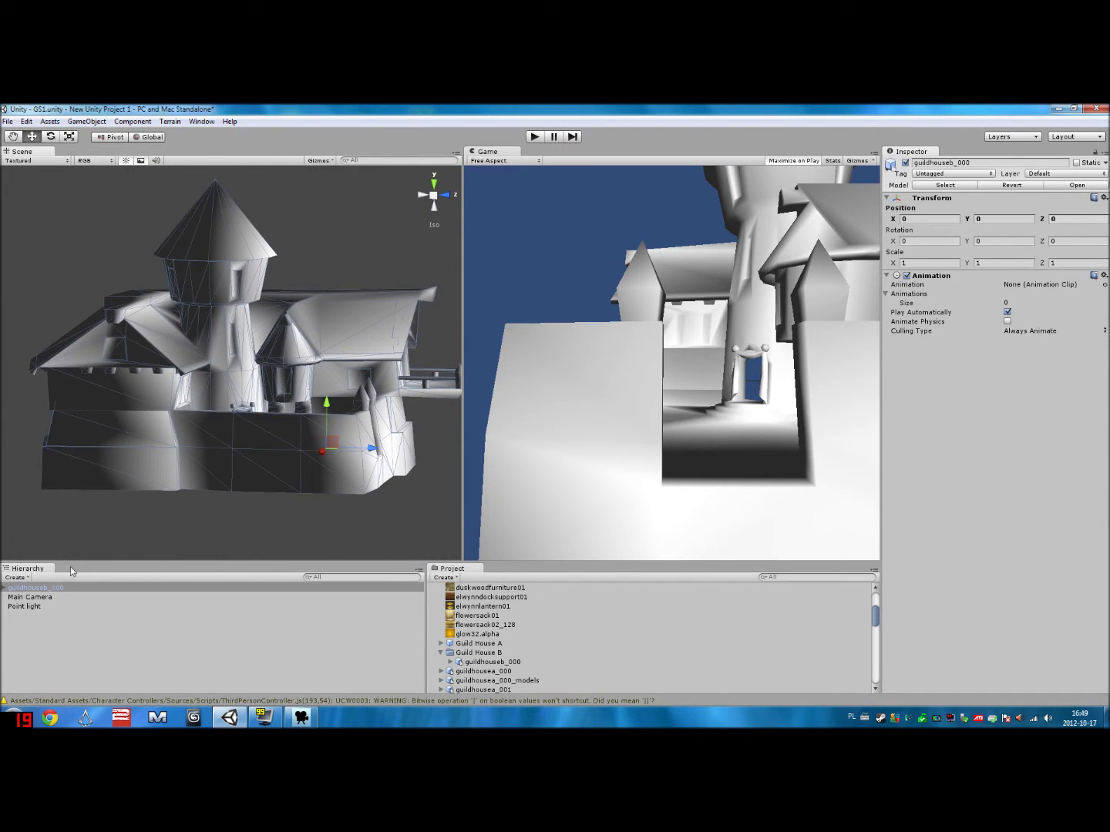
click(57, 597)
alt+drag(283, 389, 304, 394)
drag(424, 396, 449, 397)
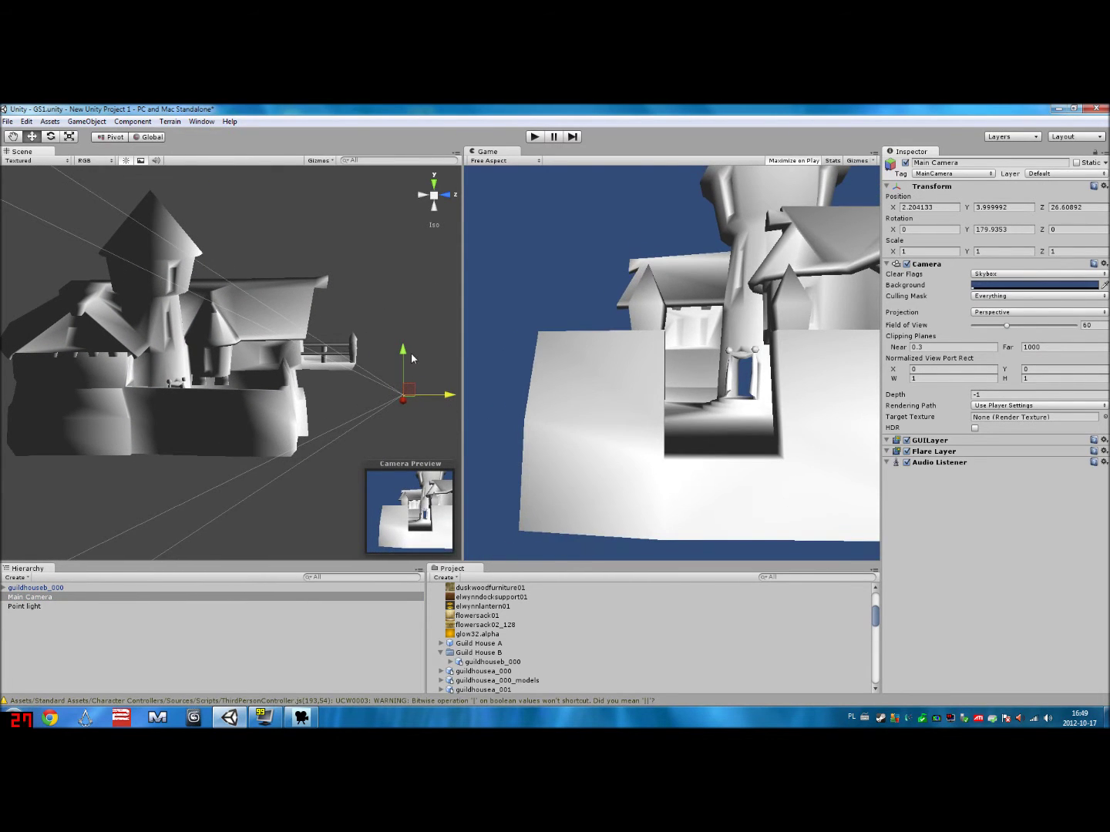
drag(407, 355, 394, 291)
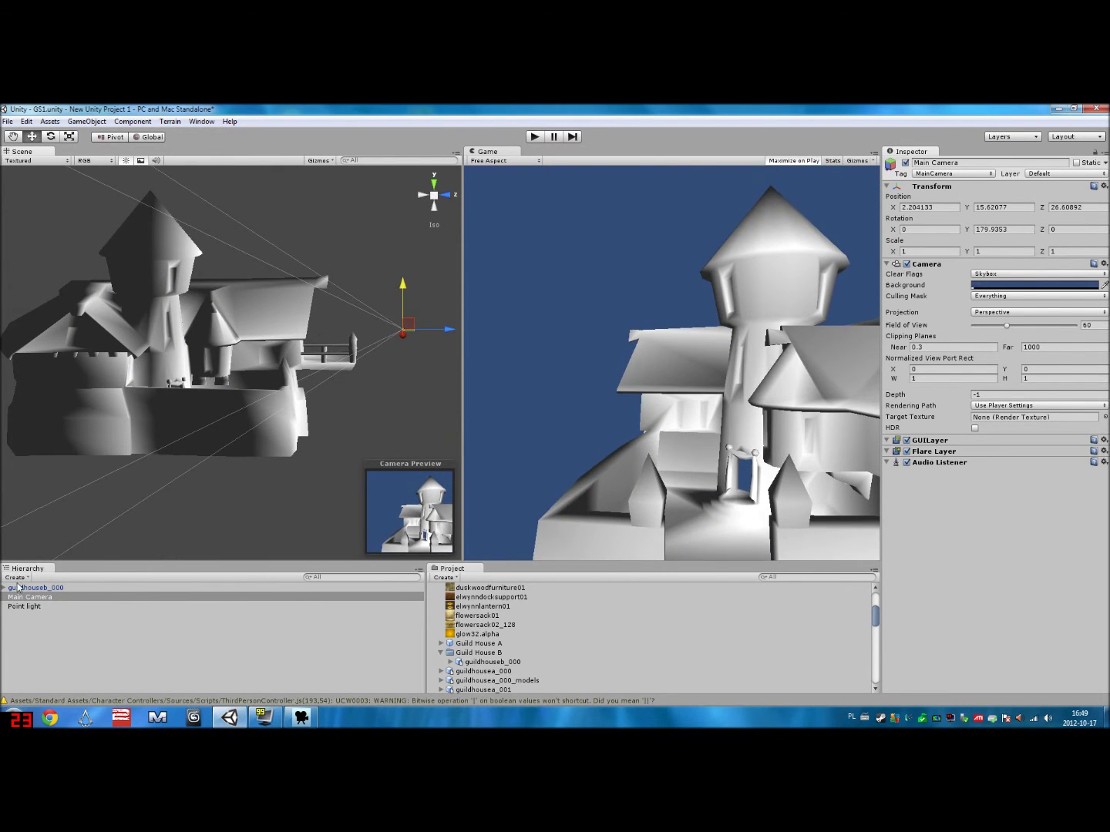
drag(406, 337, 487, 336)
right_drag(283, 393, 292, 429)
- Expand guildhouseb_000 in the scene hierarchy and go through its mesh parts, from guildhouseb_000_0 to guildhouseb_000_4, to examine which building section each covers
click(65, 588)
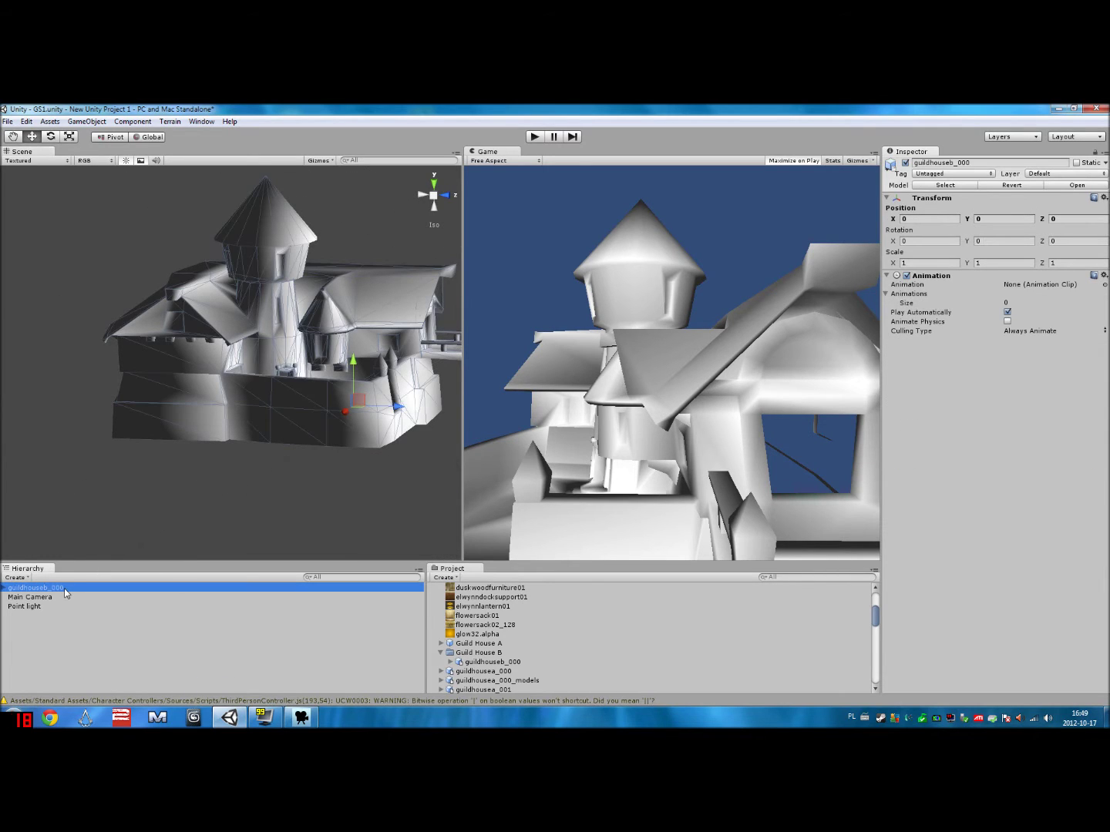
click(6, 589)
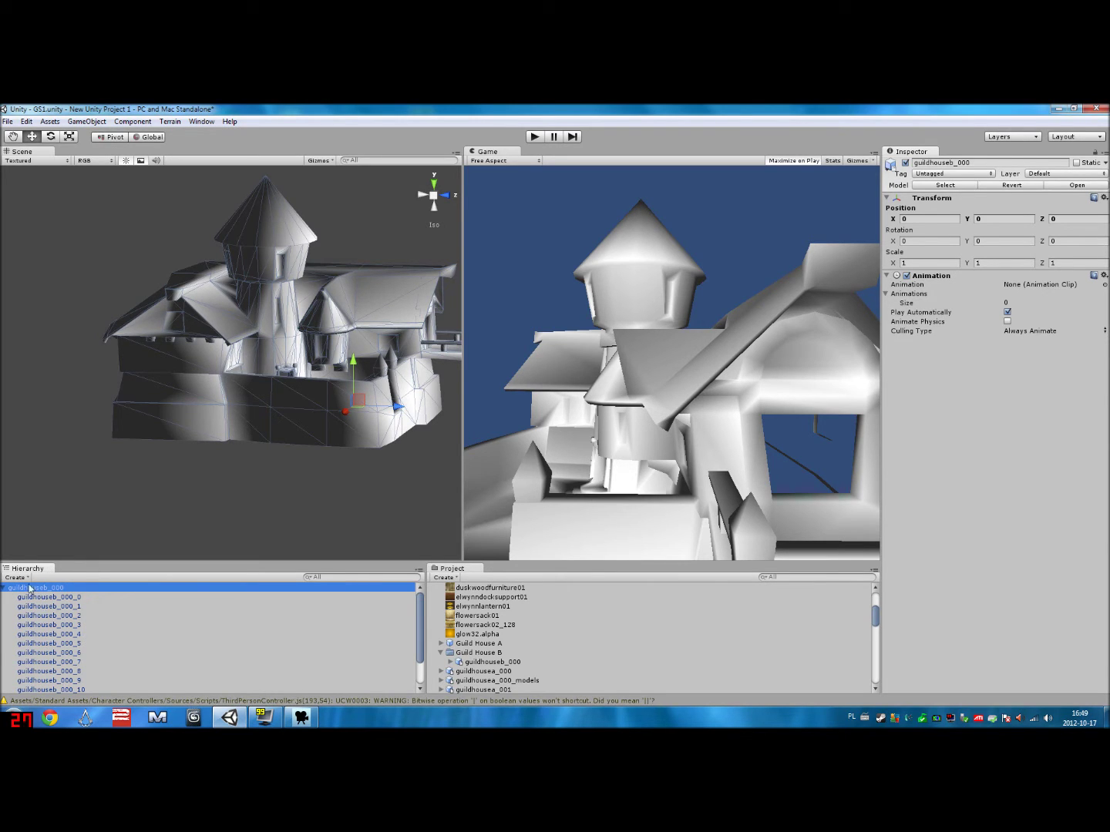
key(Down)
key(Down)
key(Down)
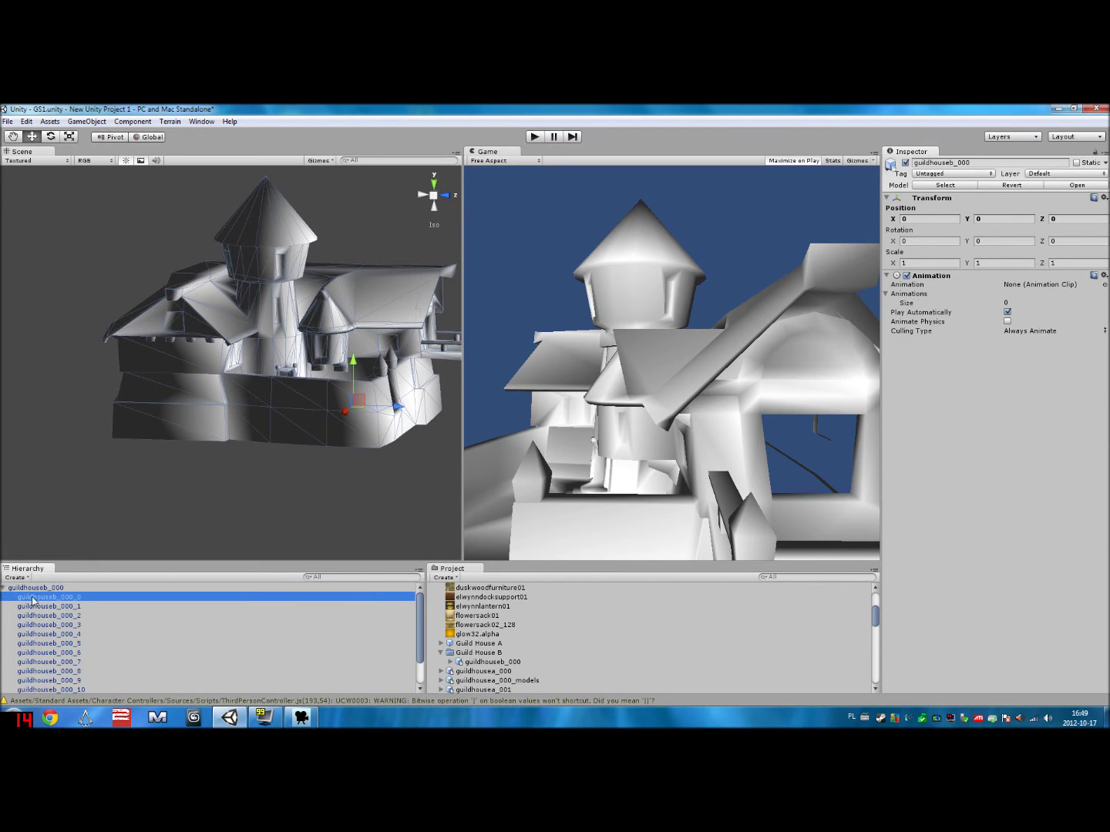
key(Down)
key(Down)
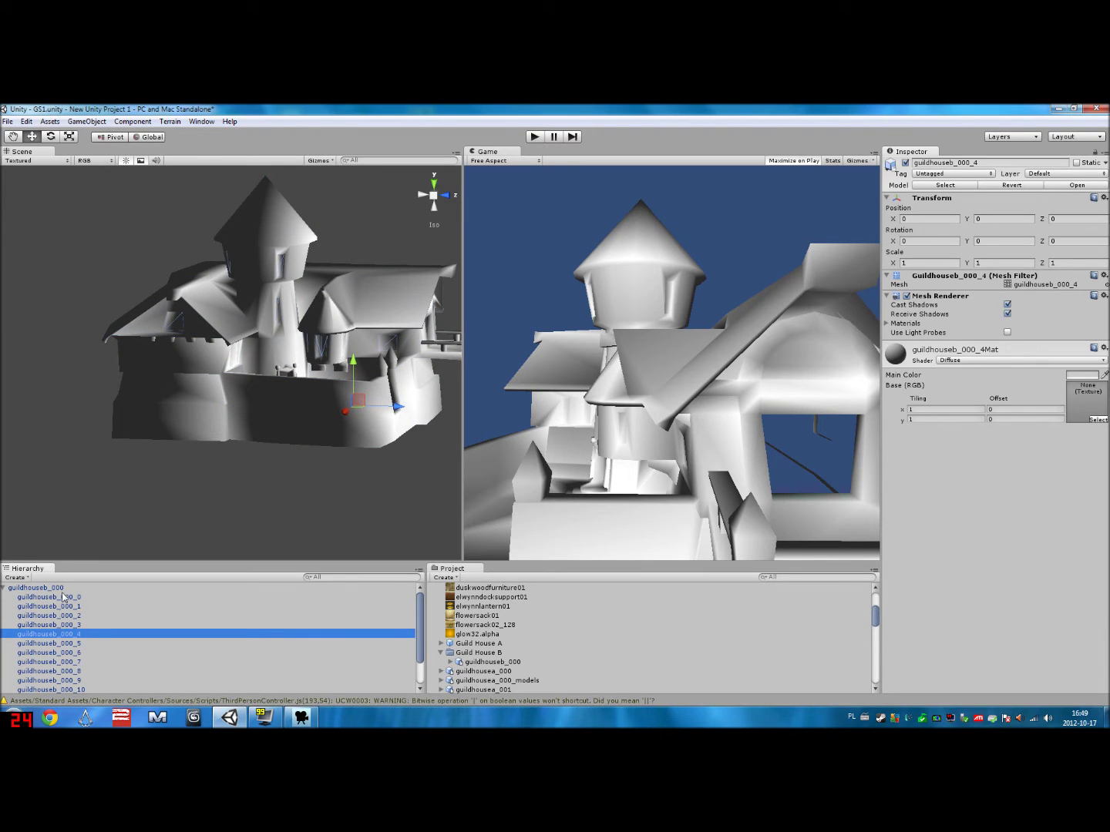
click(63, 597)
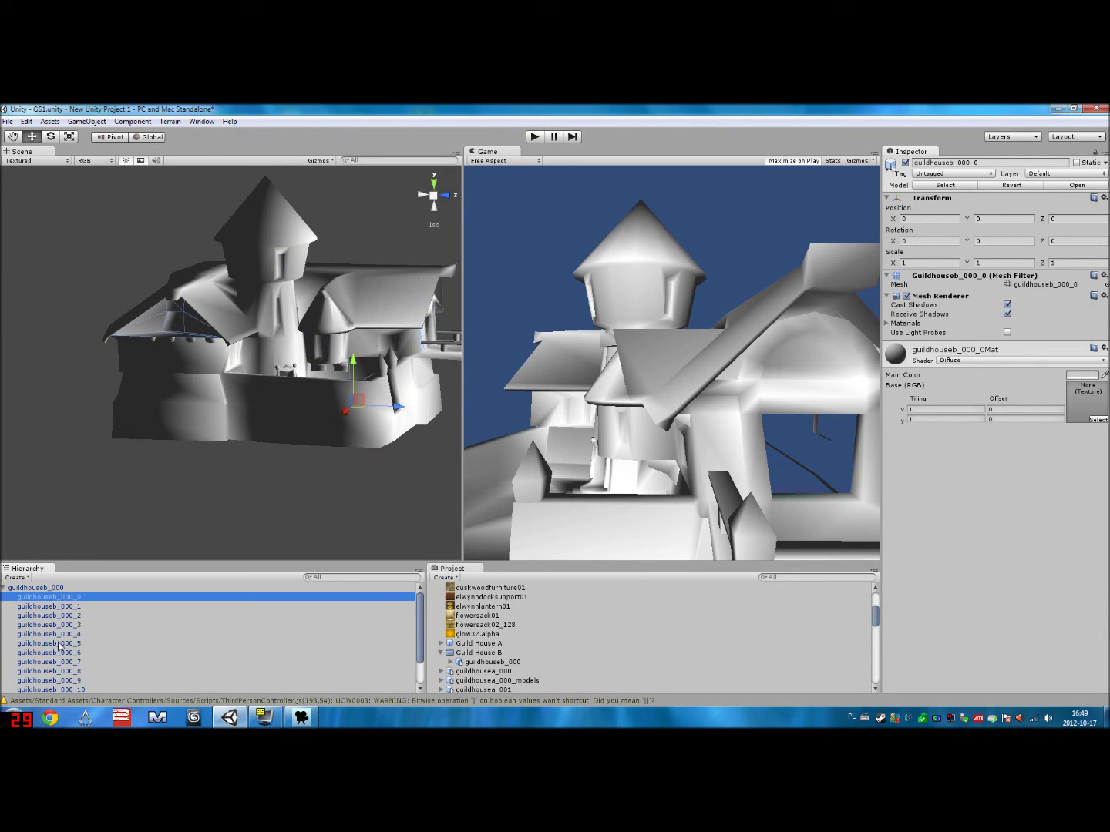
key(Down)
key(Down)
key(Down)
key(Down)
key(Down)
key(Down)
key(Down)
key(Down)
click(46, 606)
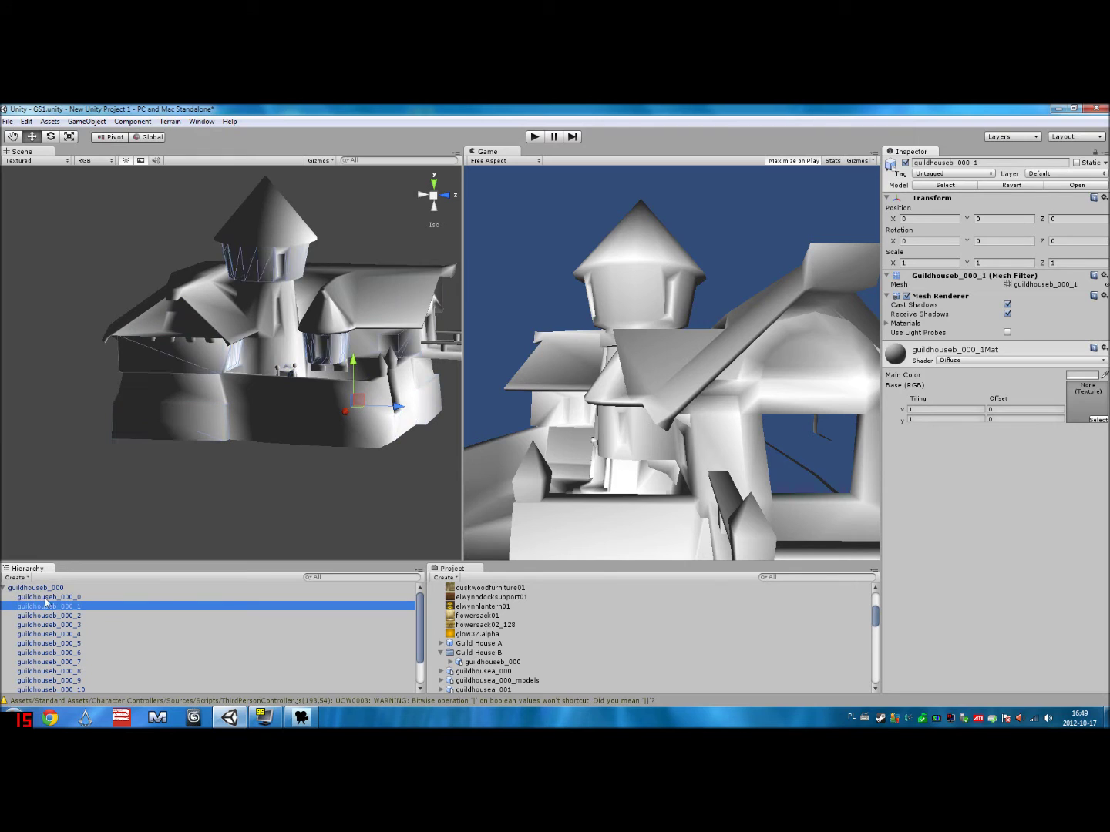
click(43, 599)
click(3, 589)
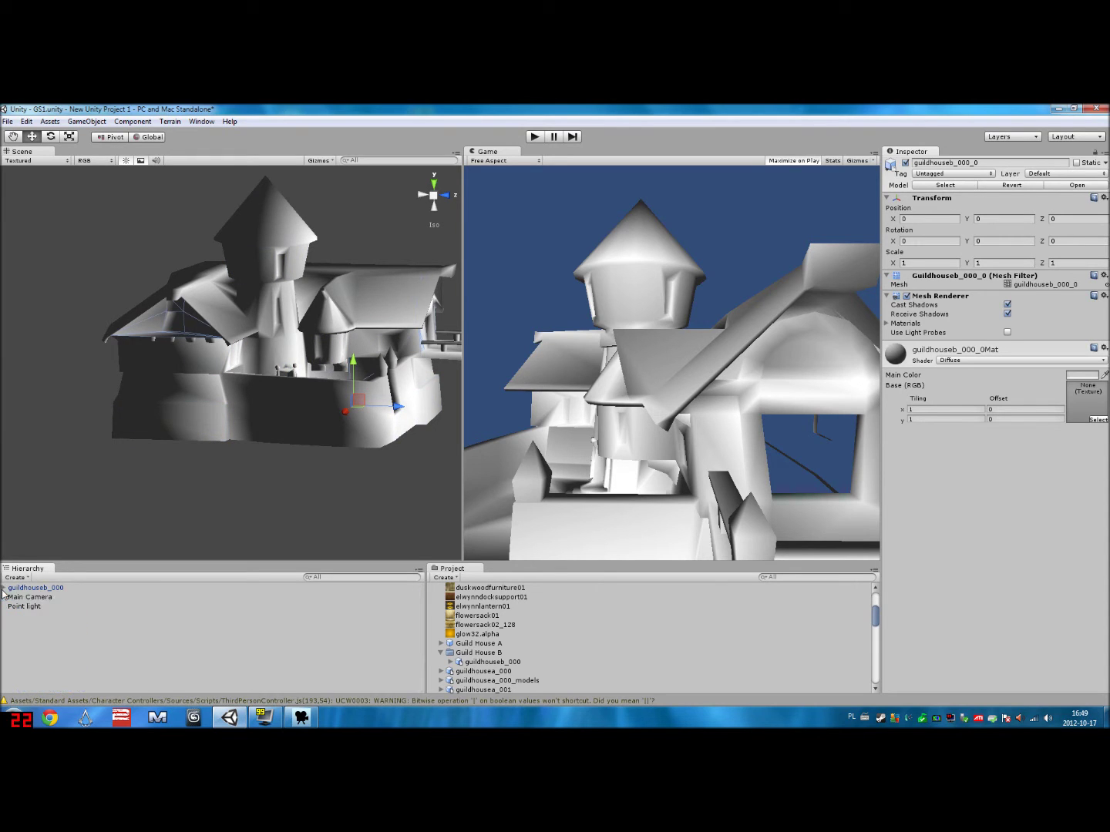
click(3, 588)
key(Down)
key(Down)
key(Down)
key(Down)
key(Down)
key(Down)
key(Down)
key(Down)
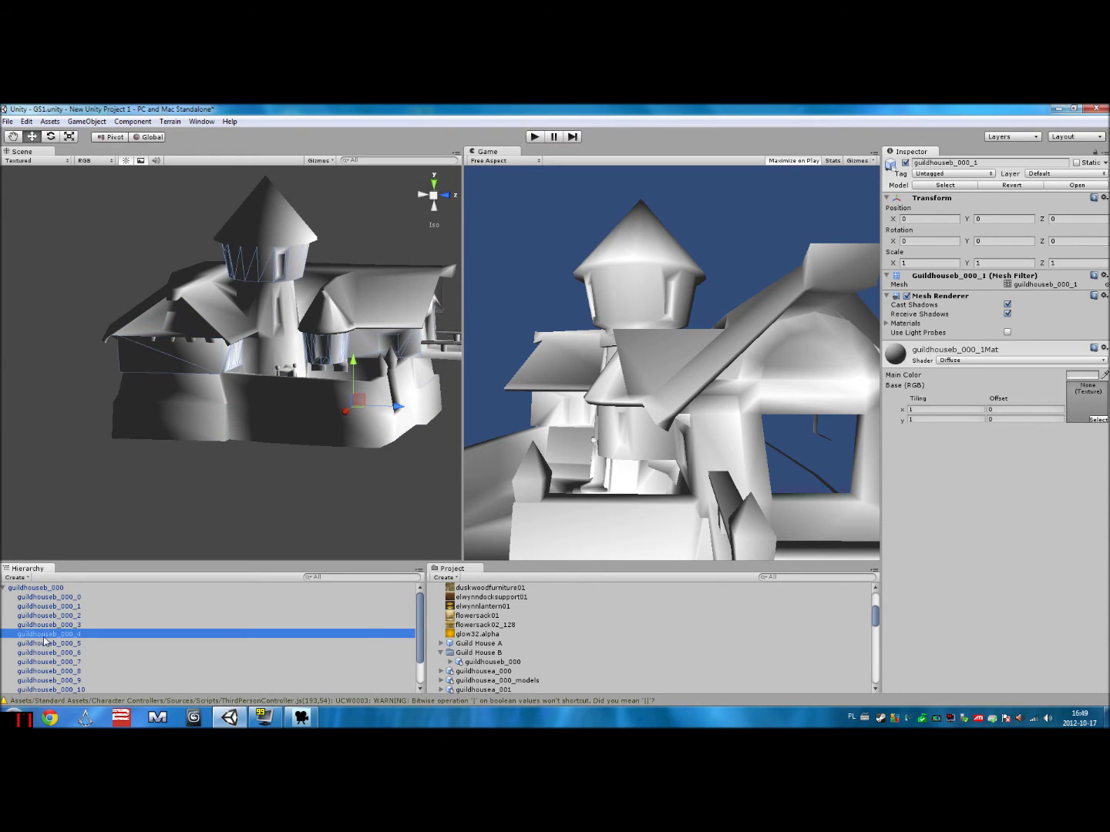
click(32, 607)
click(29, 599)
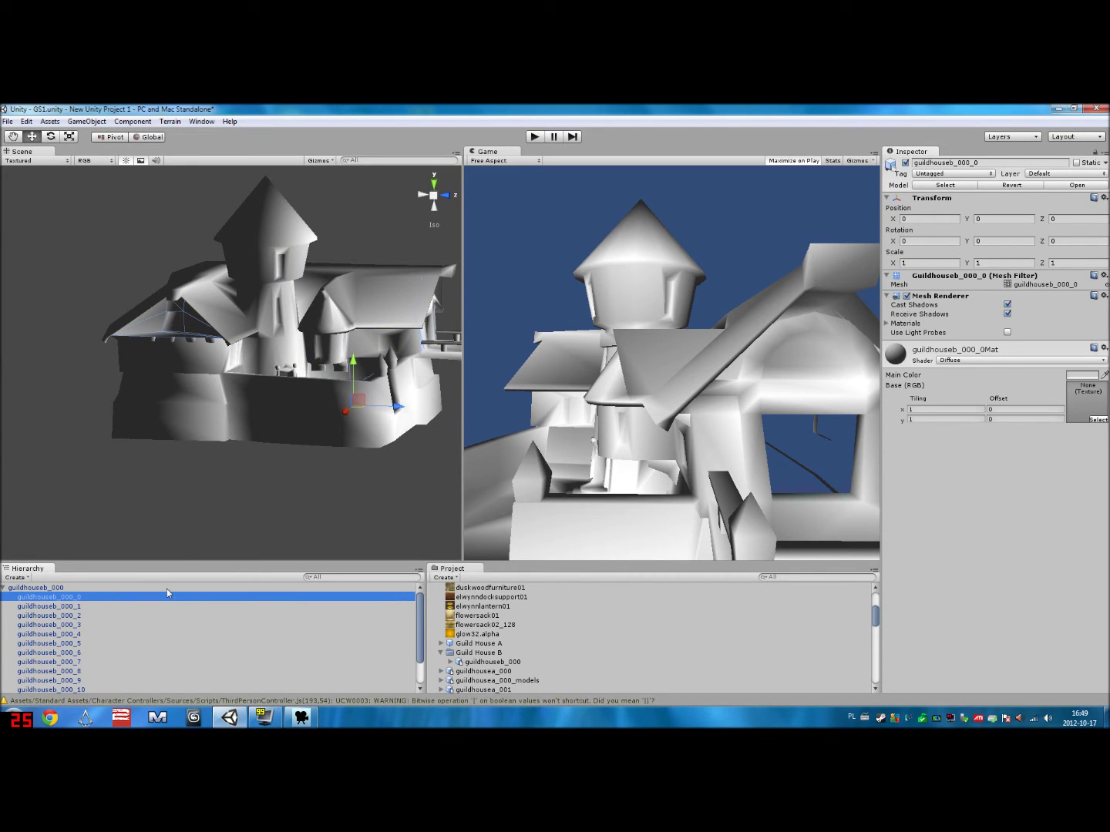
- Select the guildhouseb_000 asset in the Guild House B folder and expand it to list its mesh parts
drag(102, 233, 493, 385)
click(507, 664)
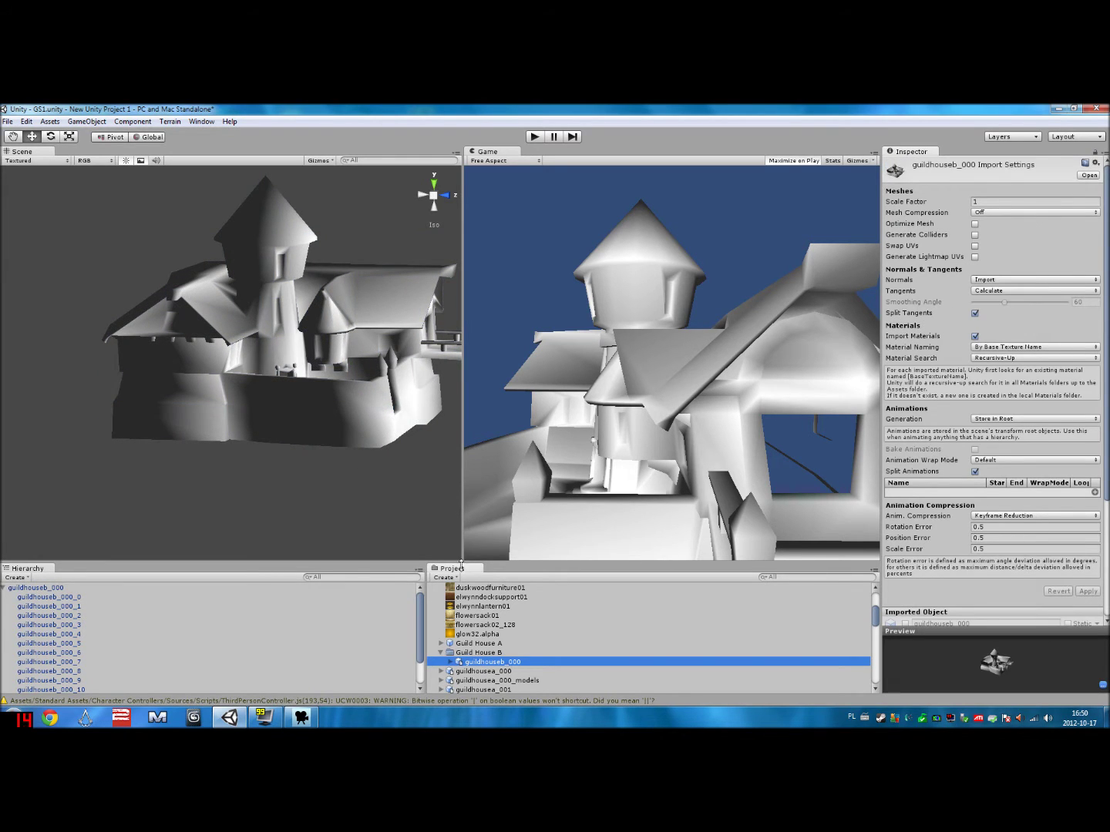
click(450, 662)
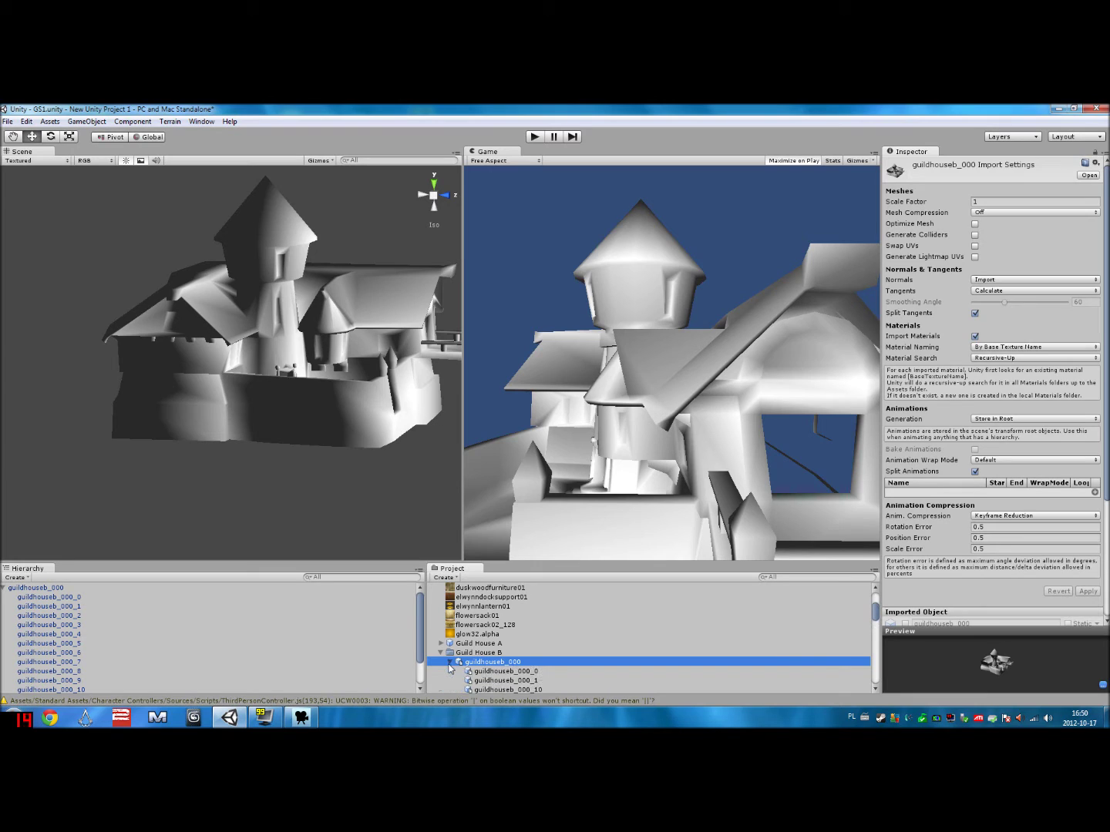
- Examine the guildhouseb_000_0 mesh part in the asset preview and up close in the scene to see which building sections it covers
click(509, 673)
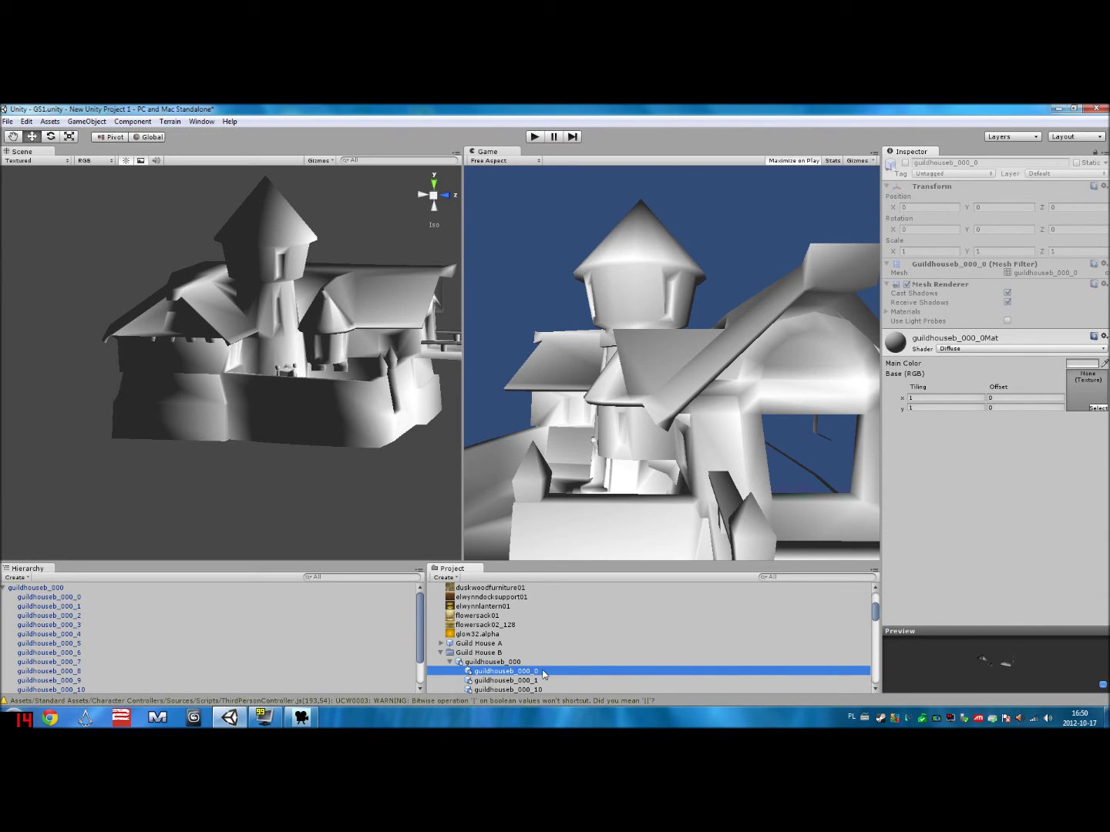
click(994, 664)
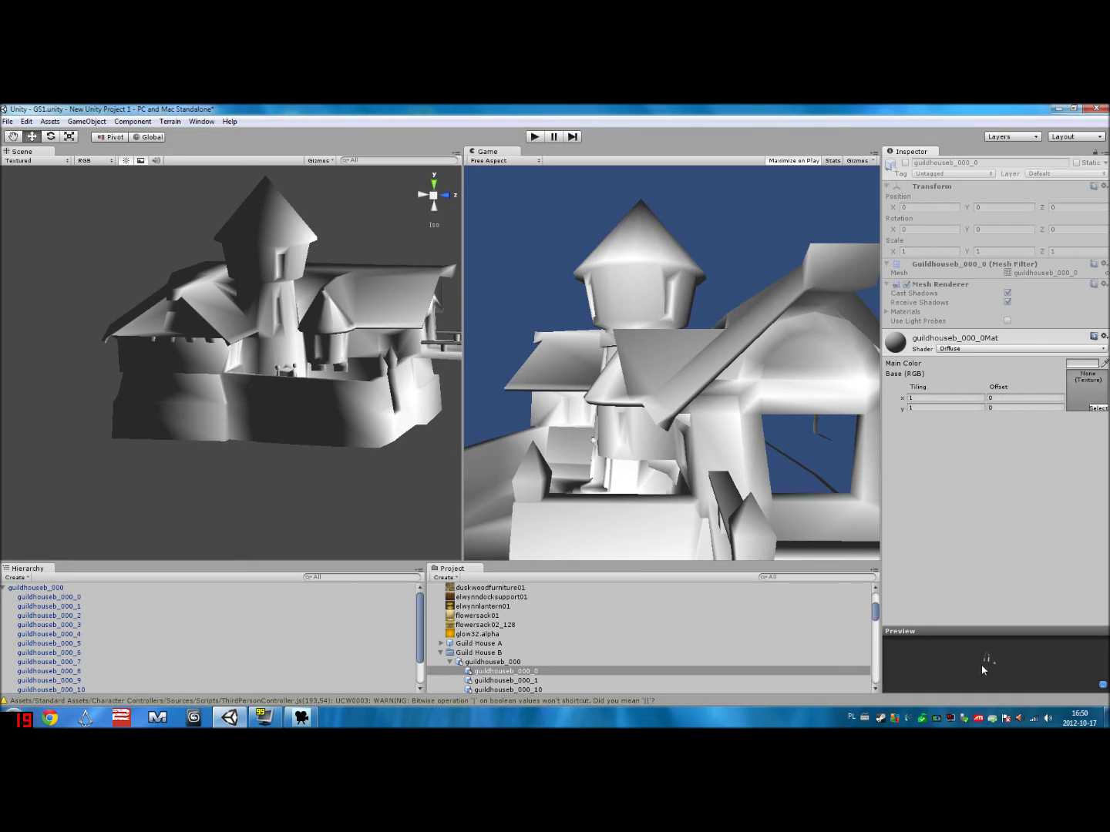
click(84, 596)
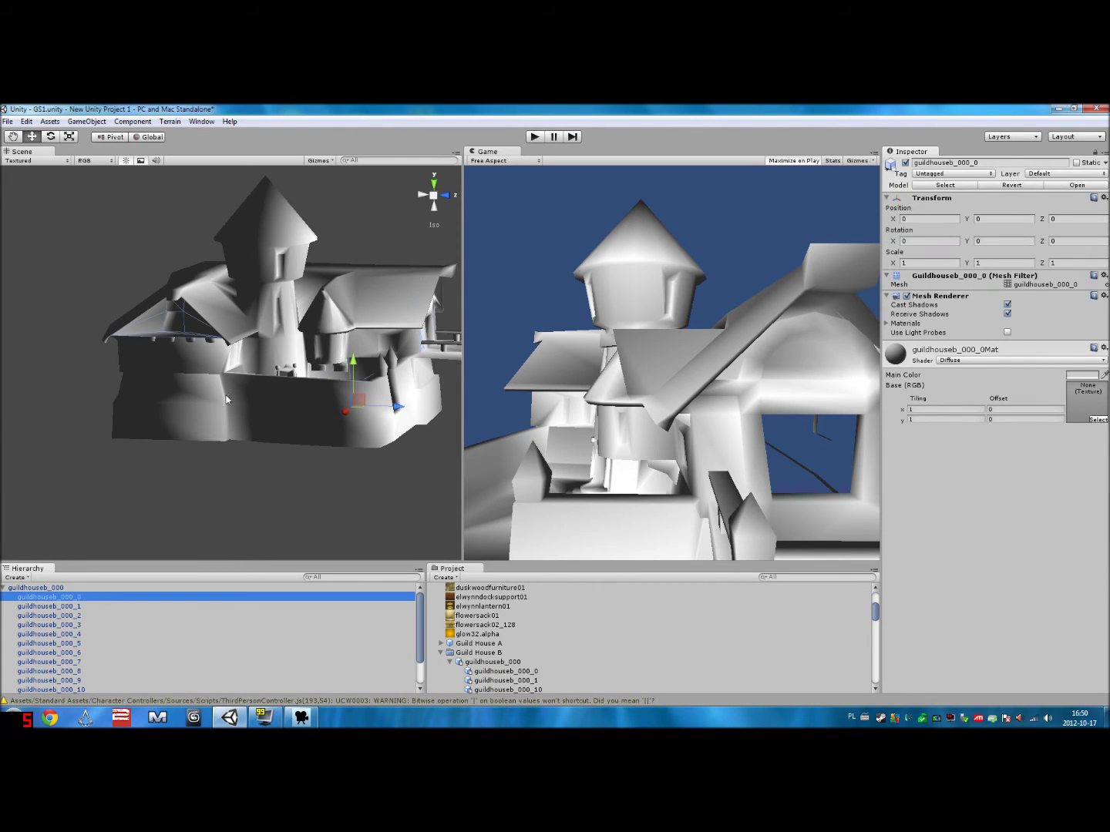
scroll(228, 397, down, 3)
scroll(261, 382, up, 10)
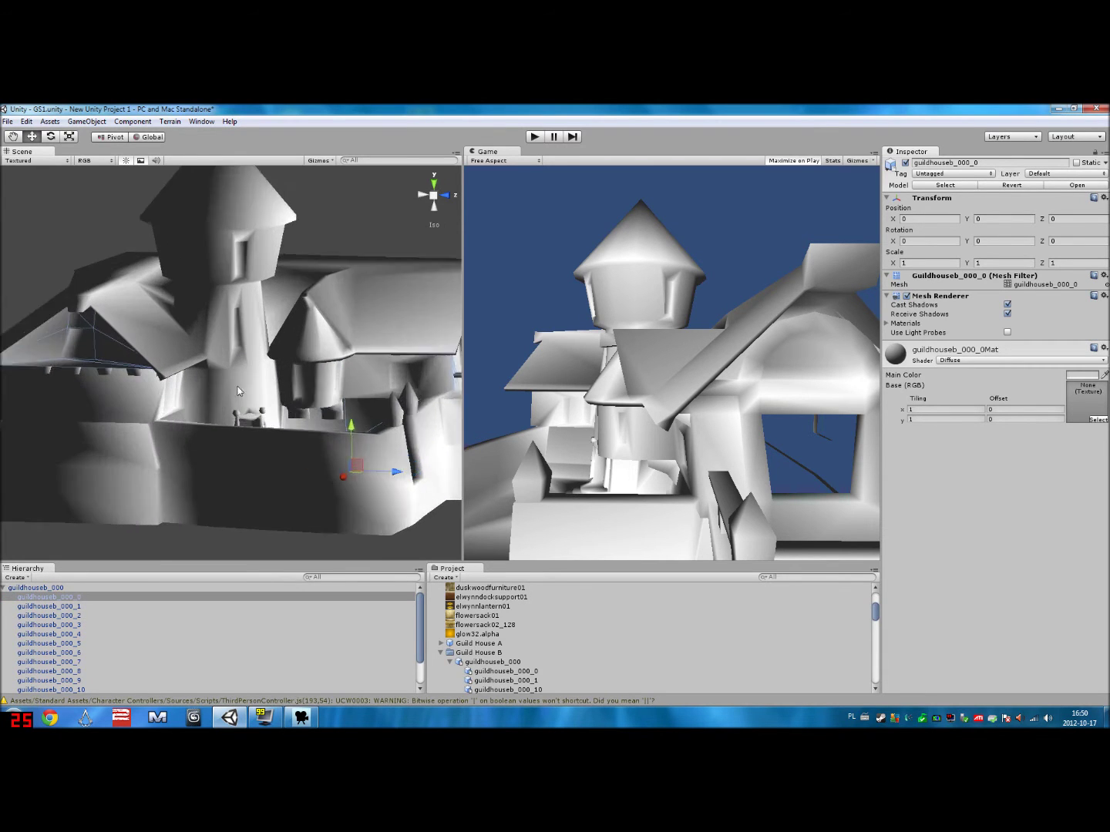
alt+drag(182, 390, 202, 376)
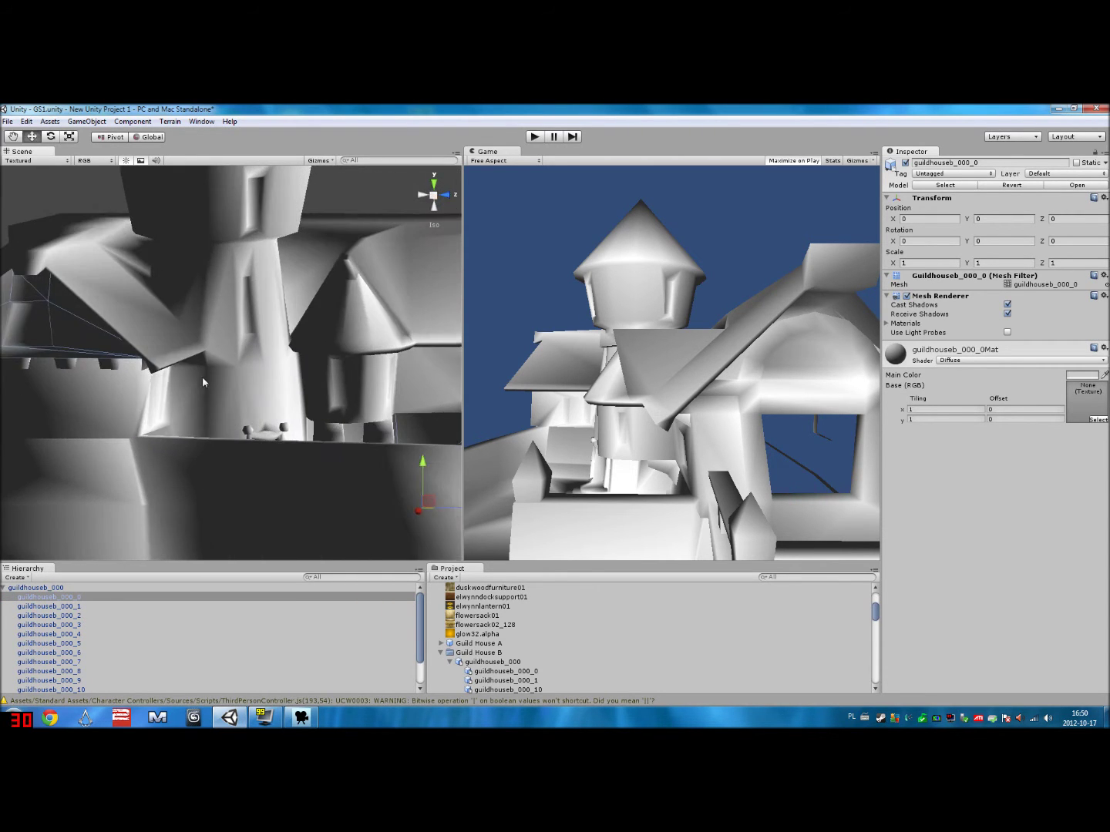
alt+drag(392, 432, 411, 454)
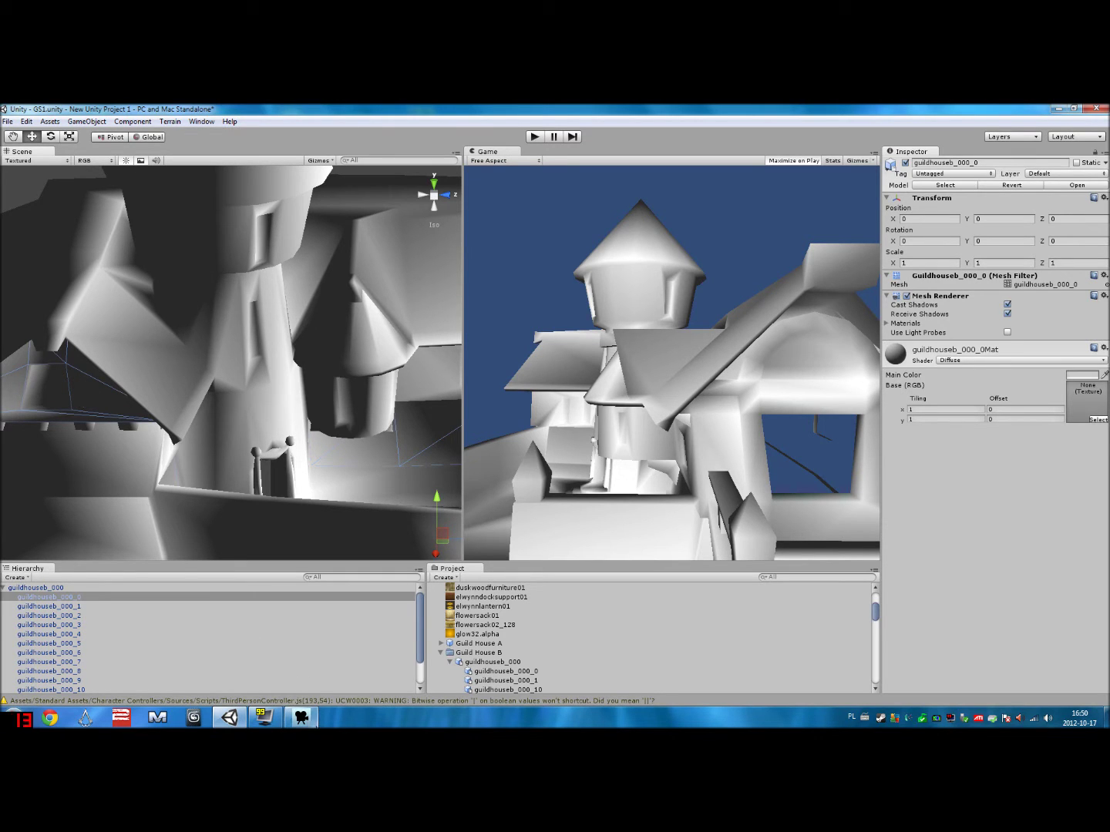
- Switch to Machinima Studio, hide and collapse the guildhouseb_001 and guildhouseb_002 groups, leaving guildhouseb_000 shown from the matching side
click(301, 717)
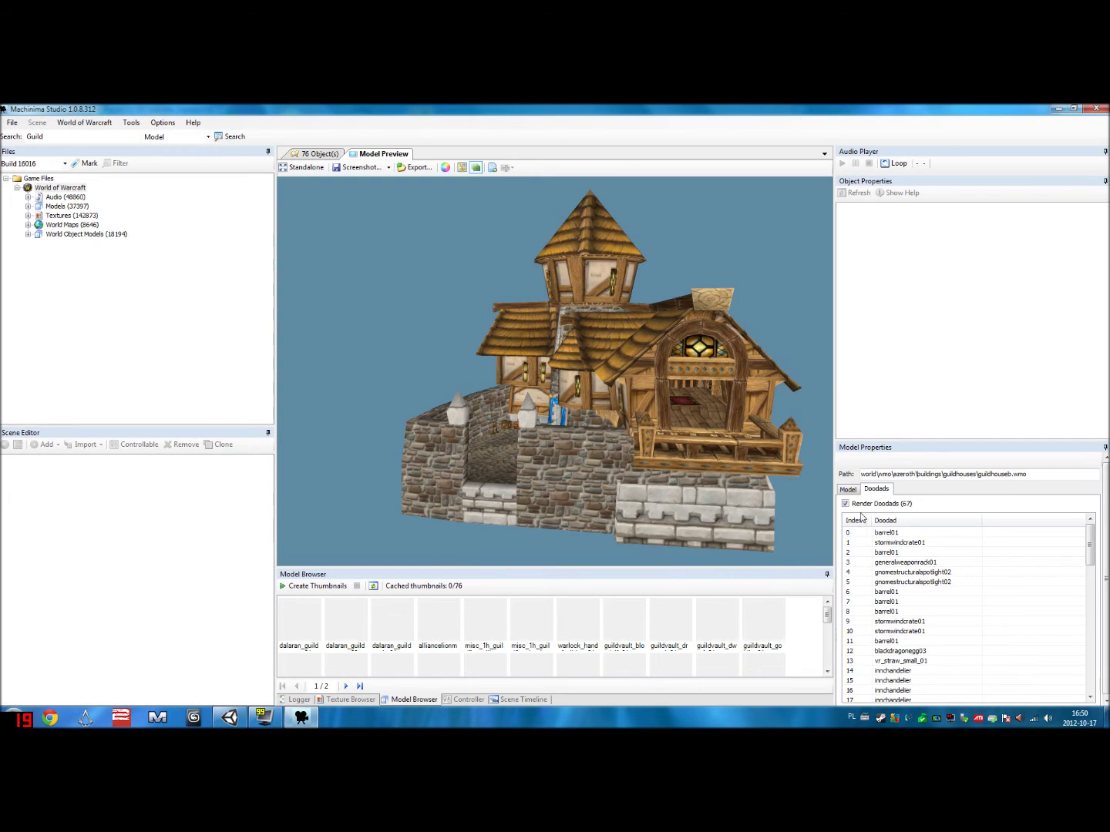
click(847, 489)
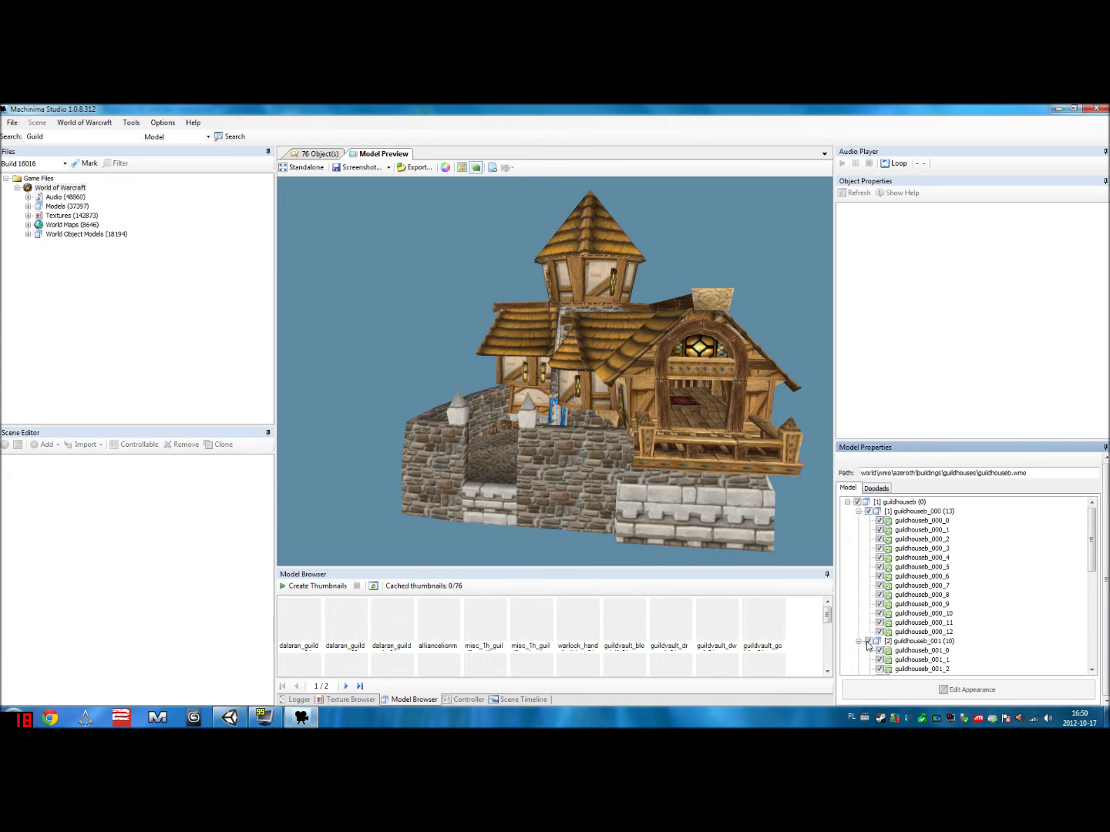
scroll(867, 646, down, 6)
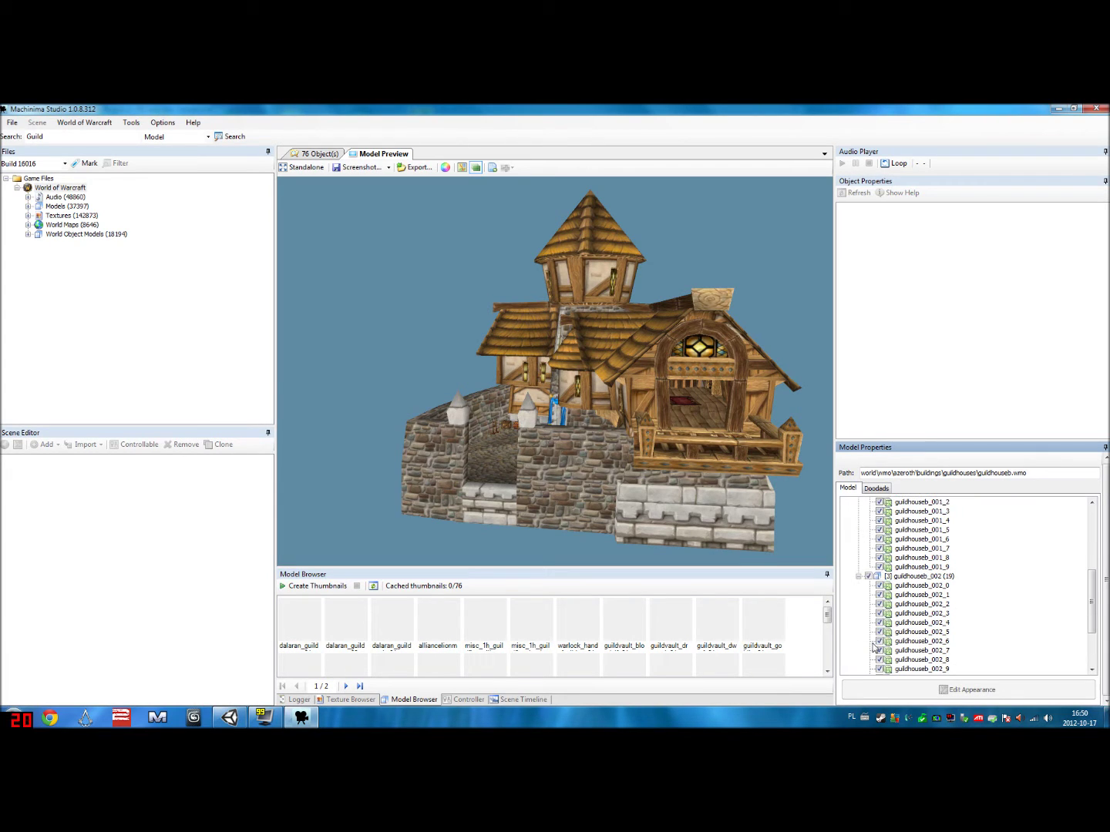
click(868, 577)
scroll(868, 578, up, 6)
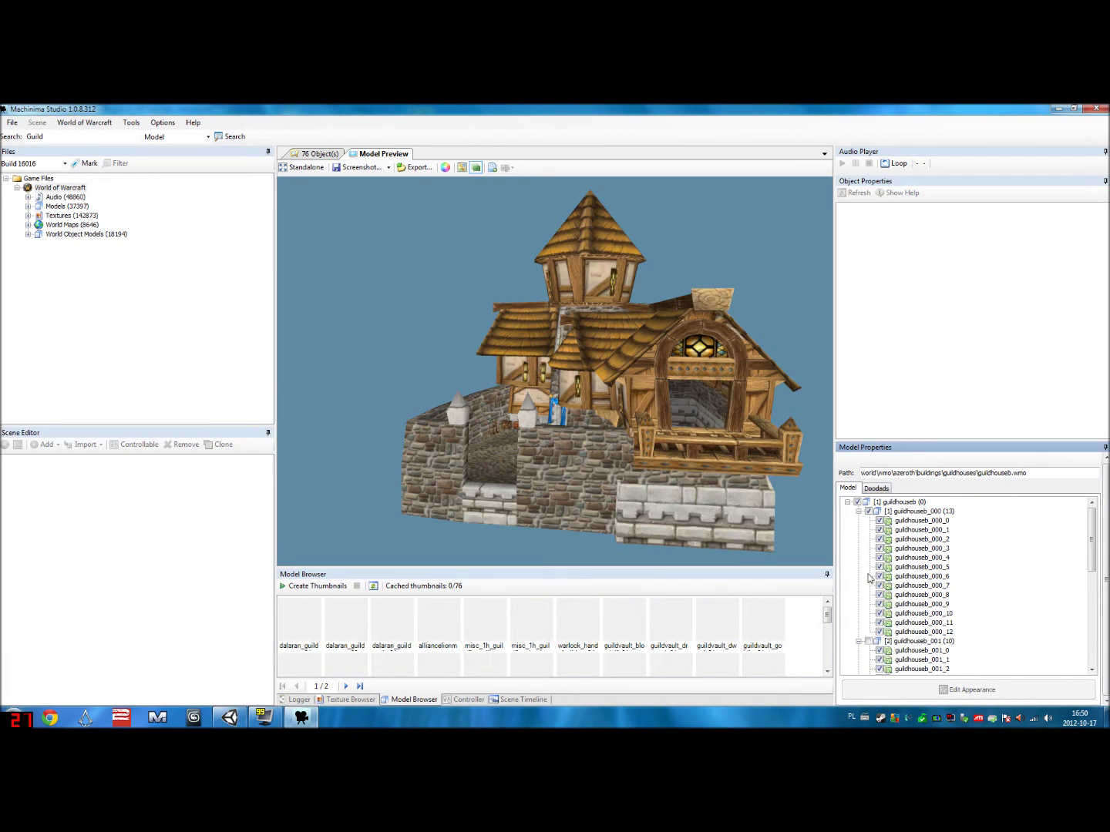
click(859, 641)
click(858, 651)
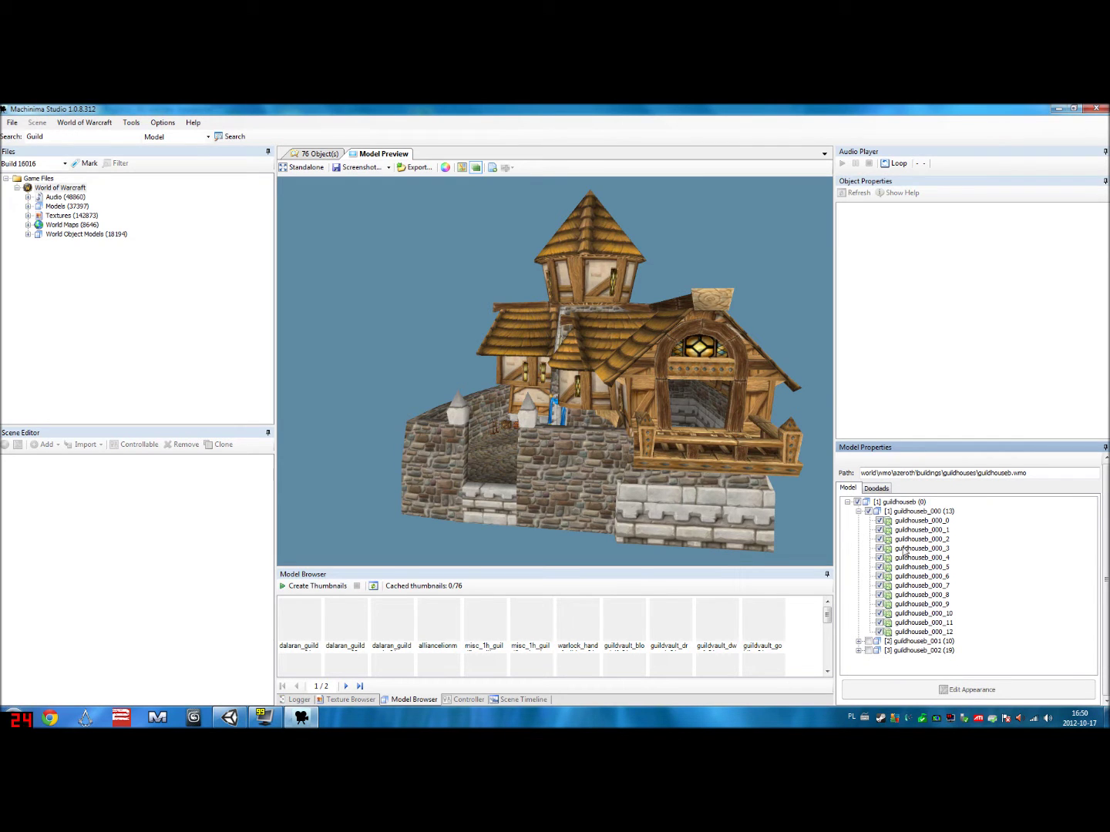
drag(466, 375, 488, 357)
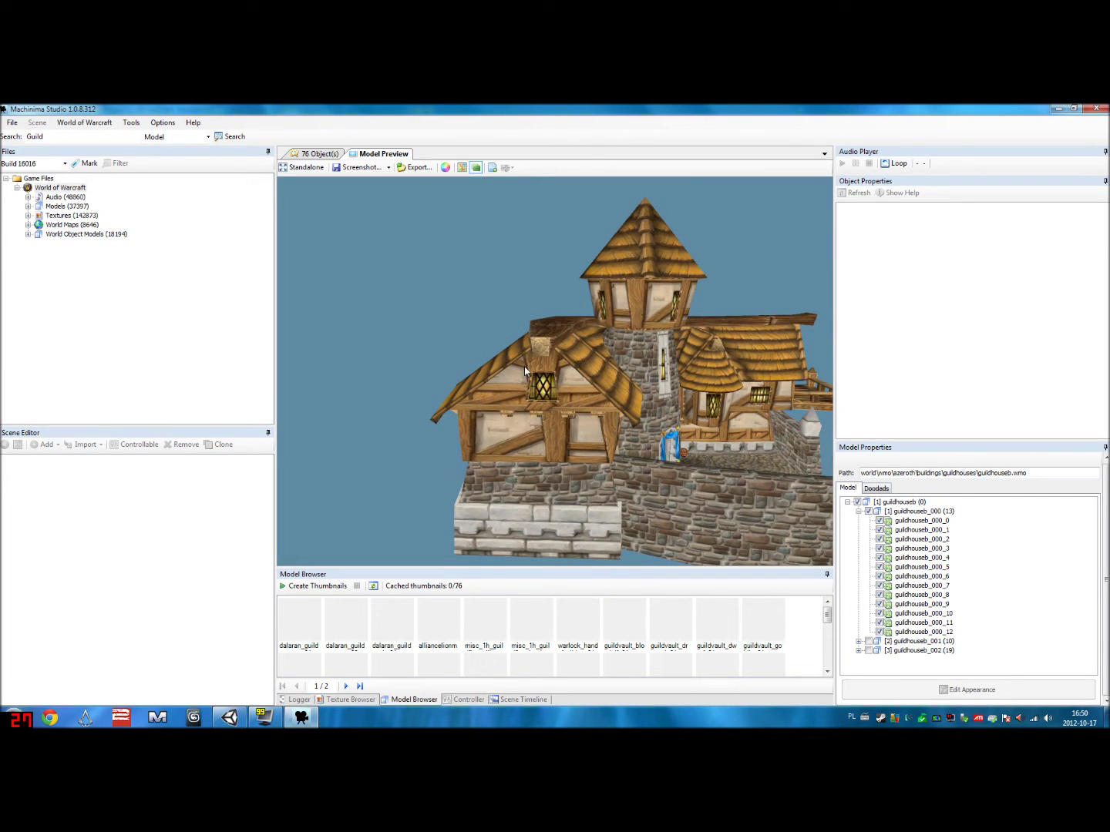
- Switch back to Unity and import the mm_strmwnd_wall_02 texture from the guildhouseb export folder as a new asset
click(229, 717)
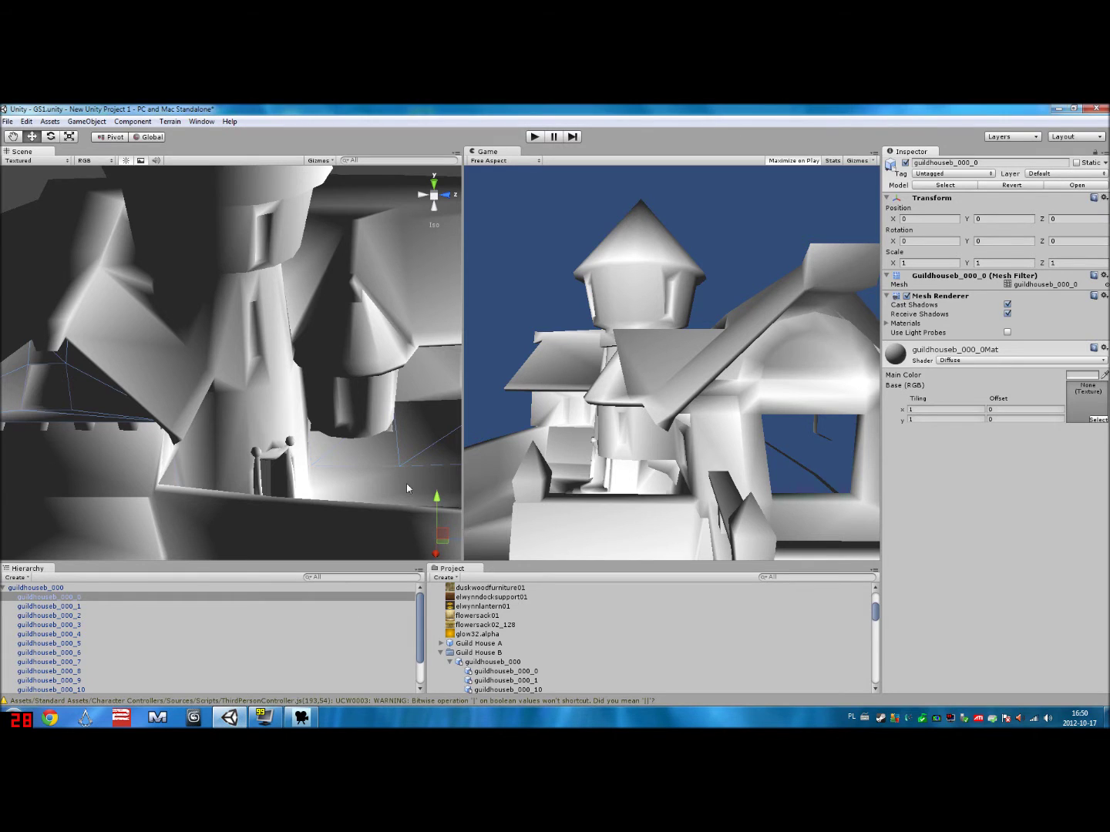
click(524, 671)
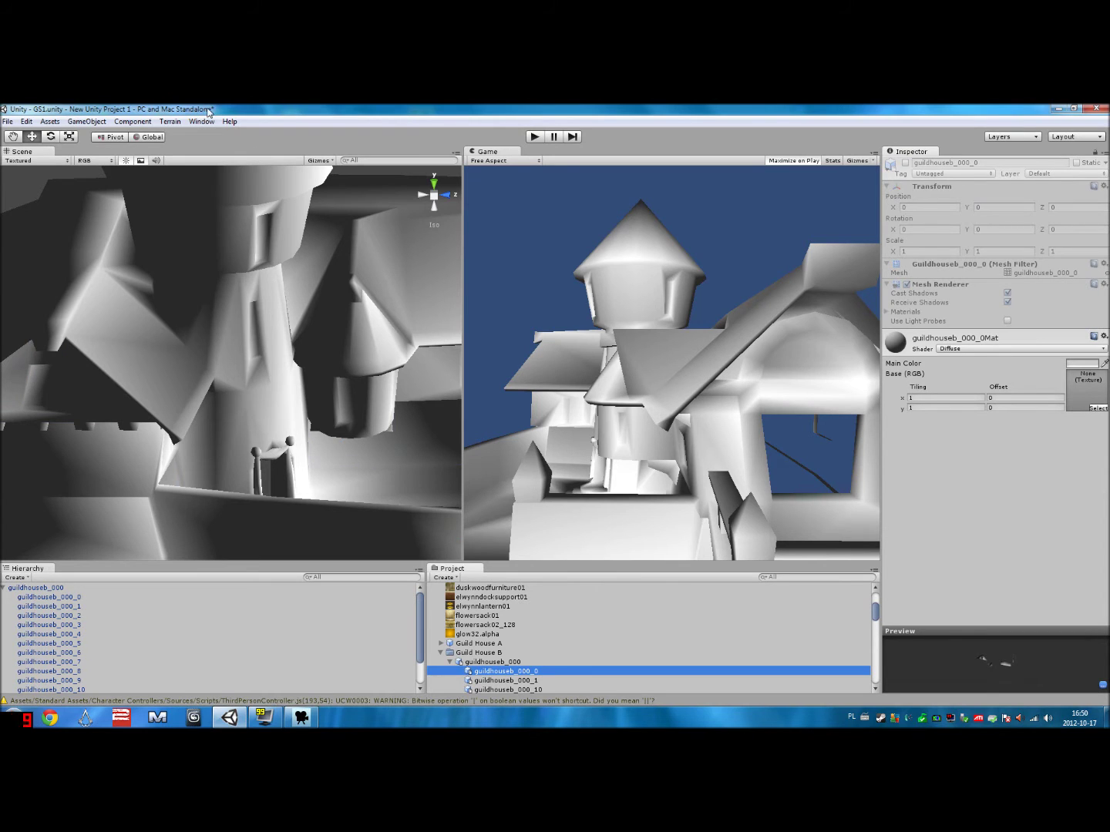
click(50, 121)
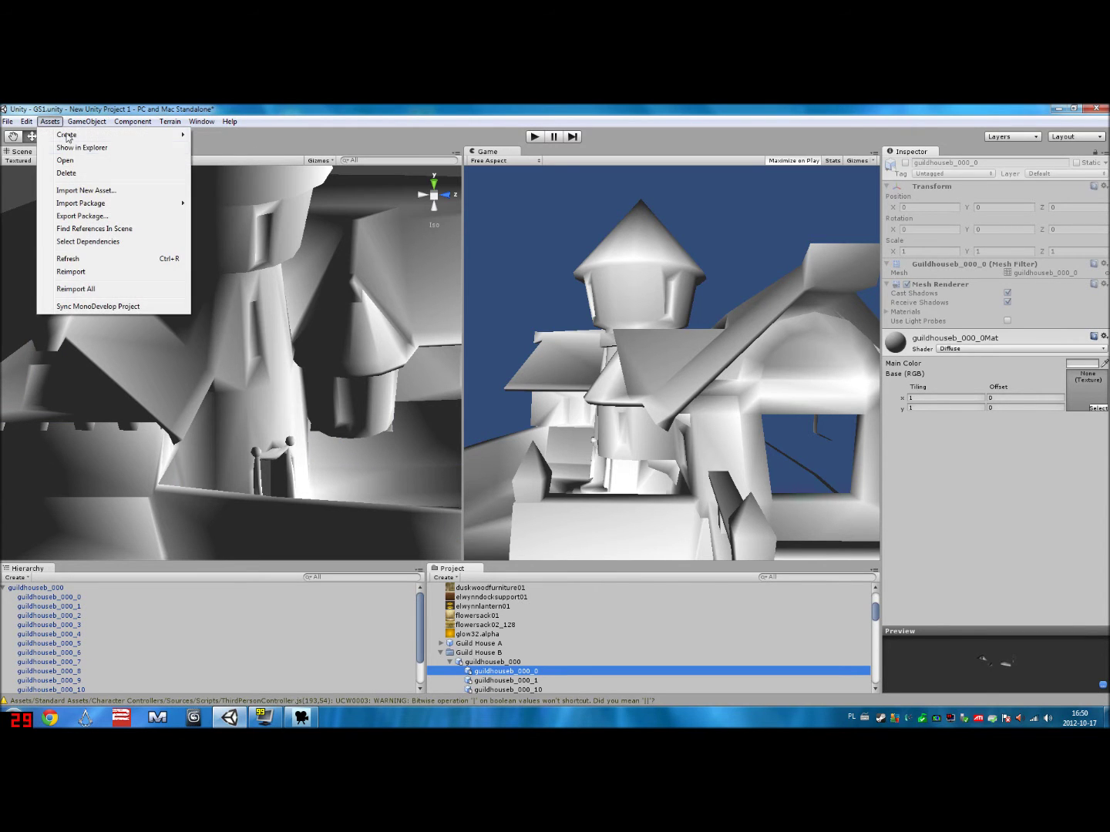
click(85, 190)
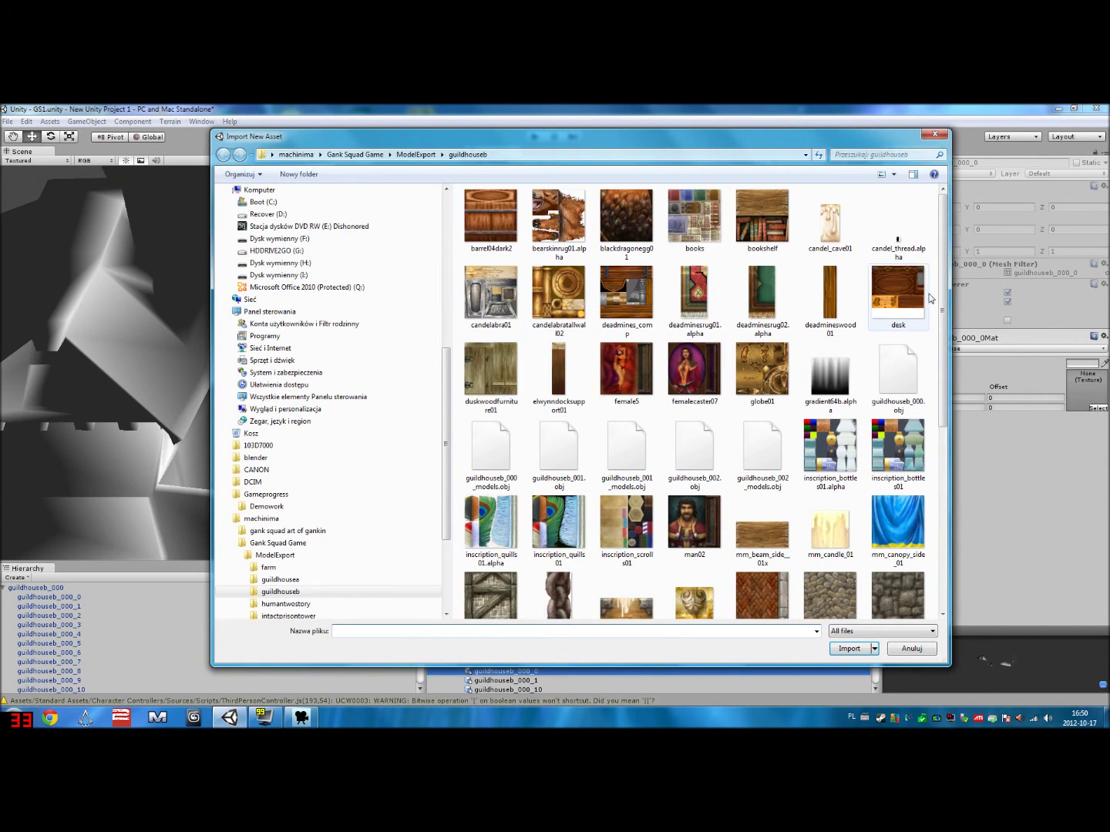
drag(943, 291, 947, 476)
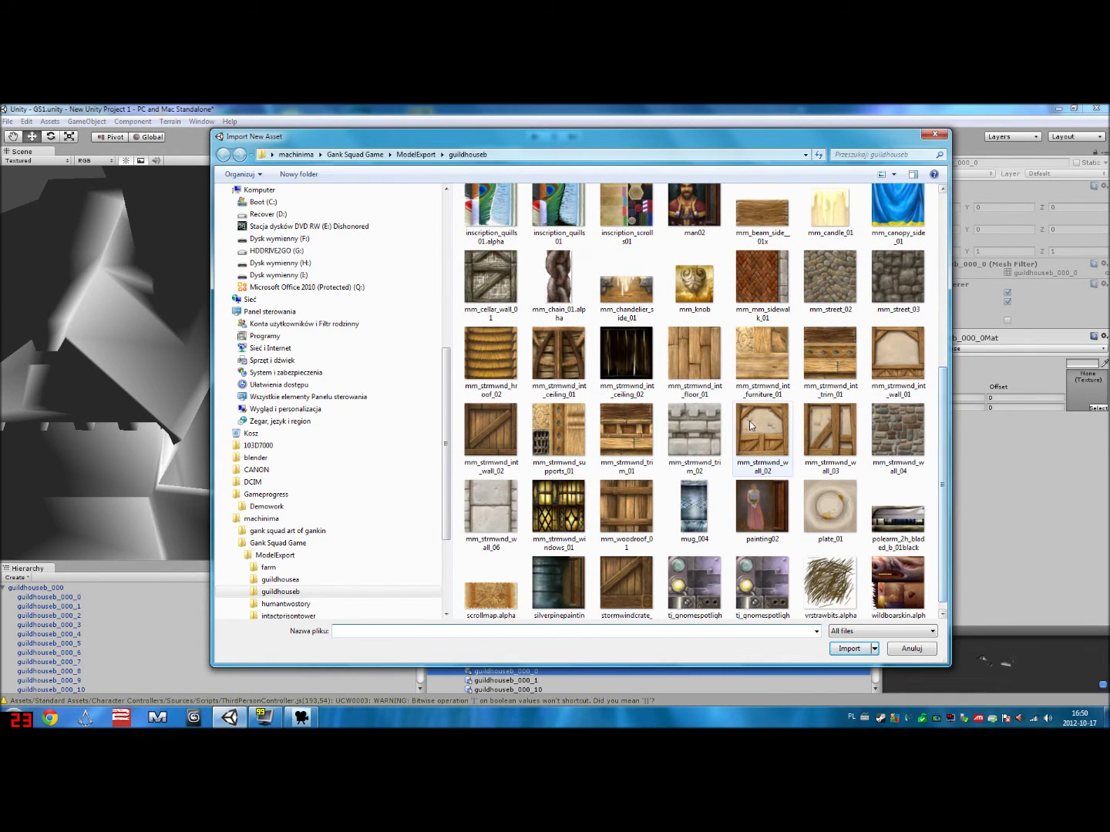
click(765, 437)
double_click(765, 437)
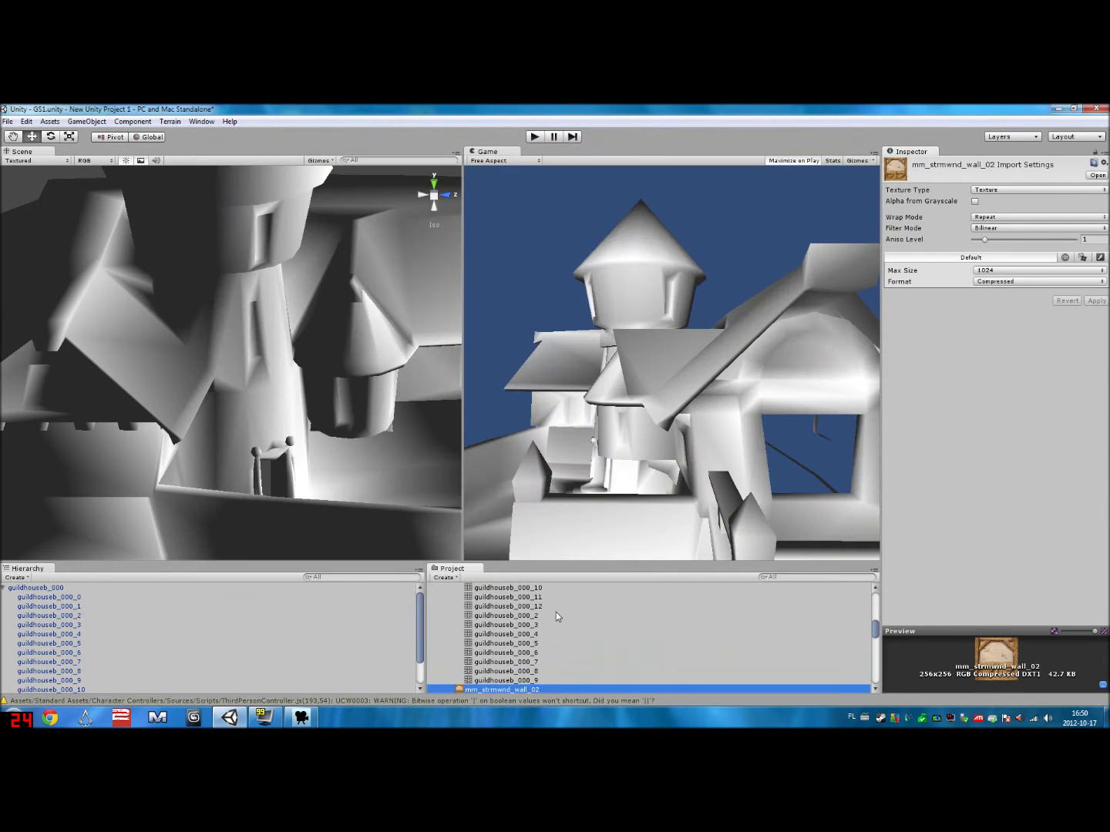
- Assign the mm_strmwnd_wall_02 texture from the Guild House A folder as the base texture of guildhouseb_000_0's material
scroll(526, 685, up, 5)
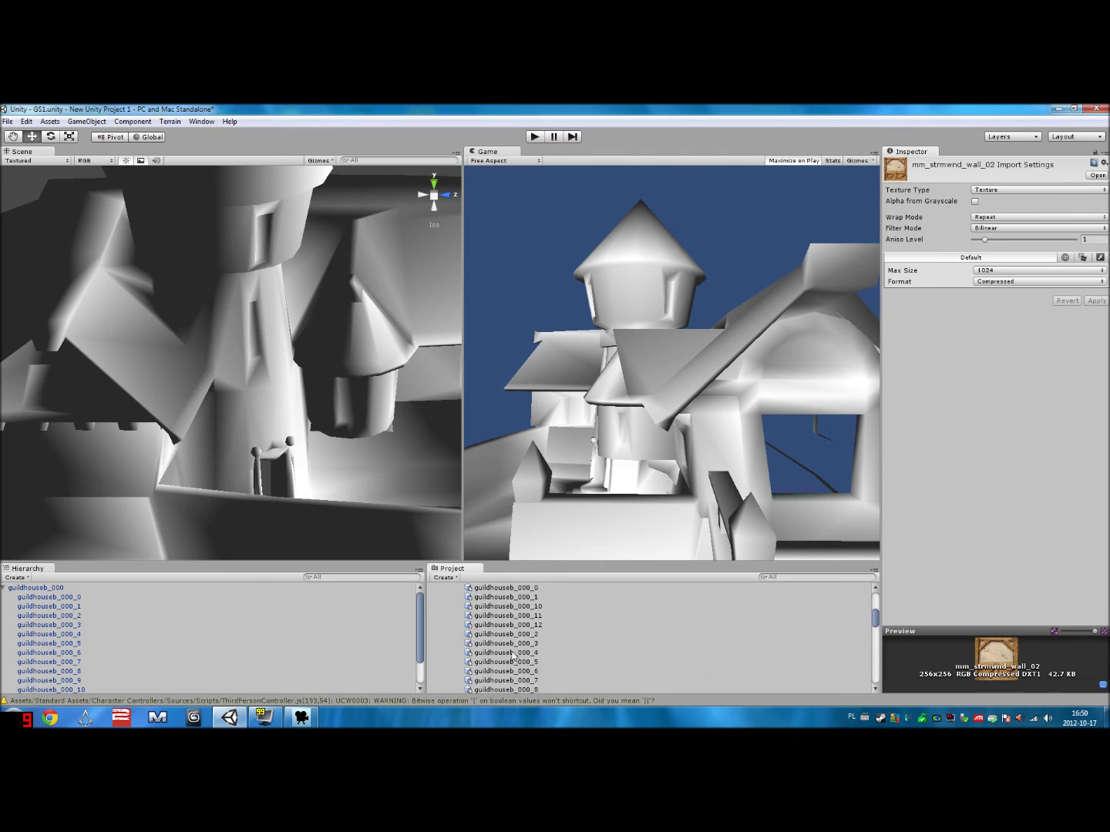
click(538, 658)
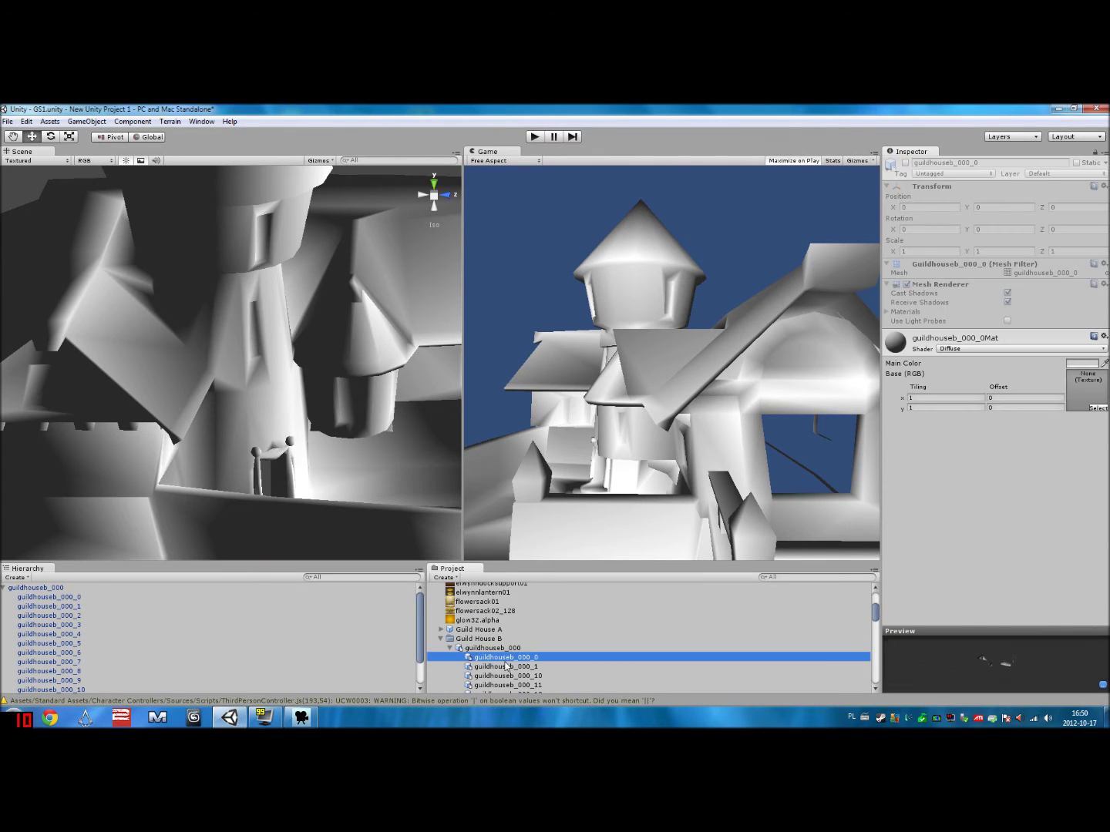
click(31, 597)
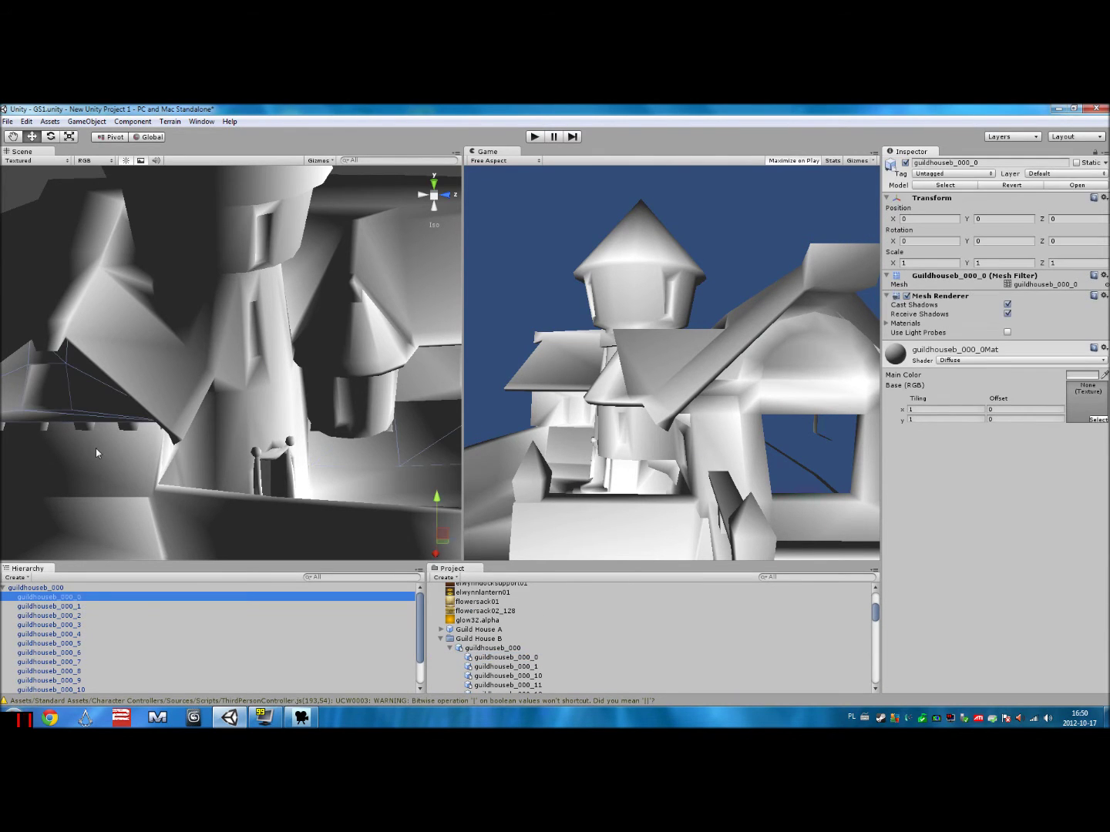
click(530, 660)
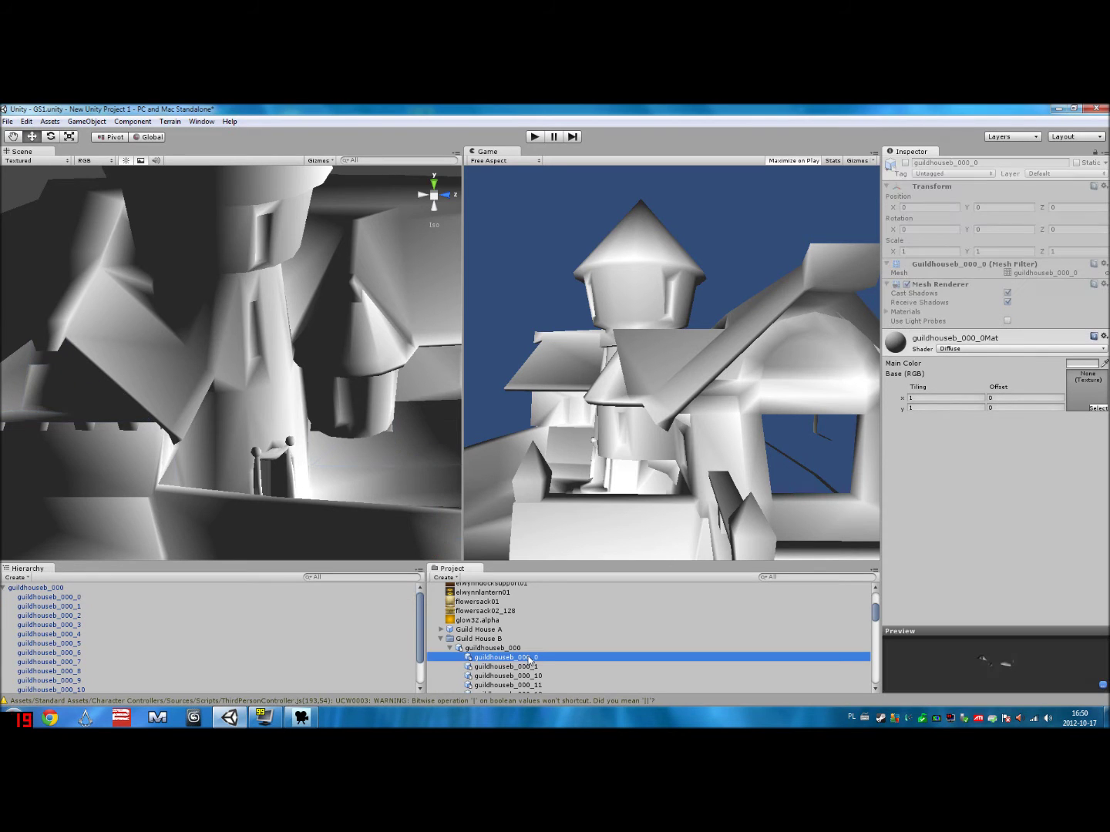
click(1096, 409)
scroll(821, 251, down, 15)
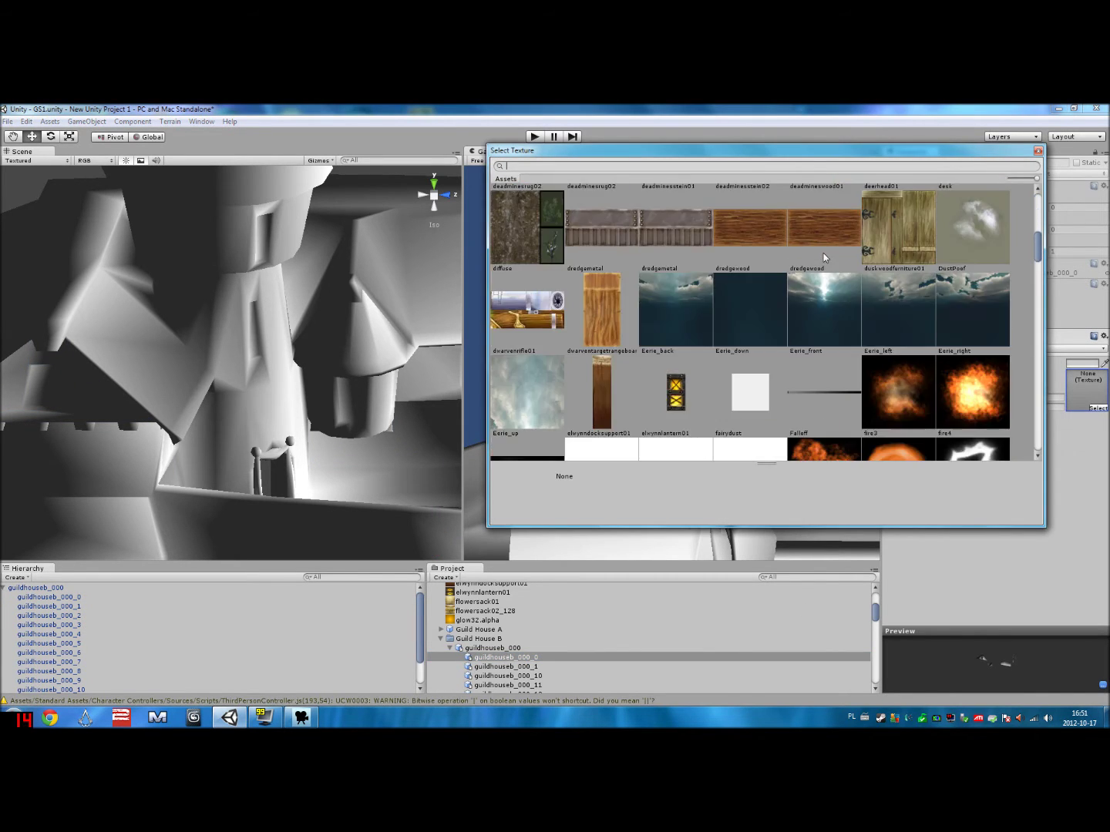
scroll(823, 255, down, 10)
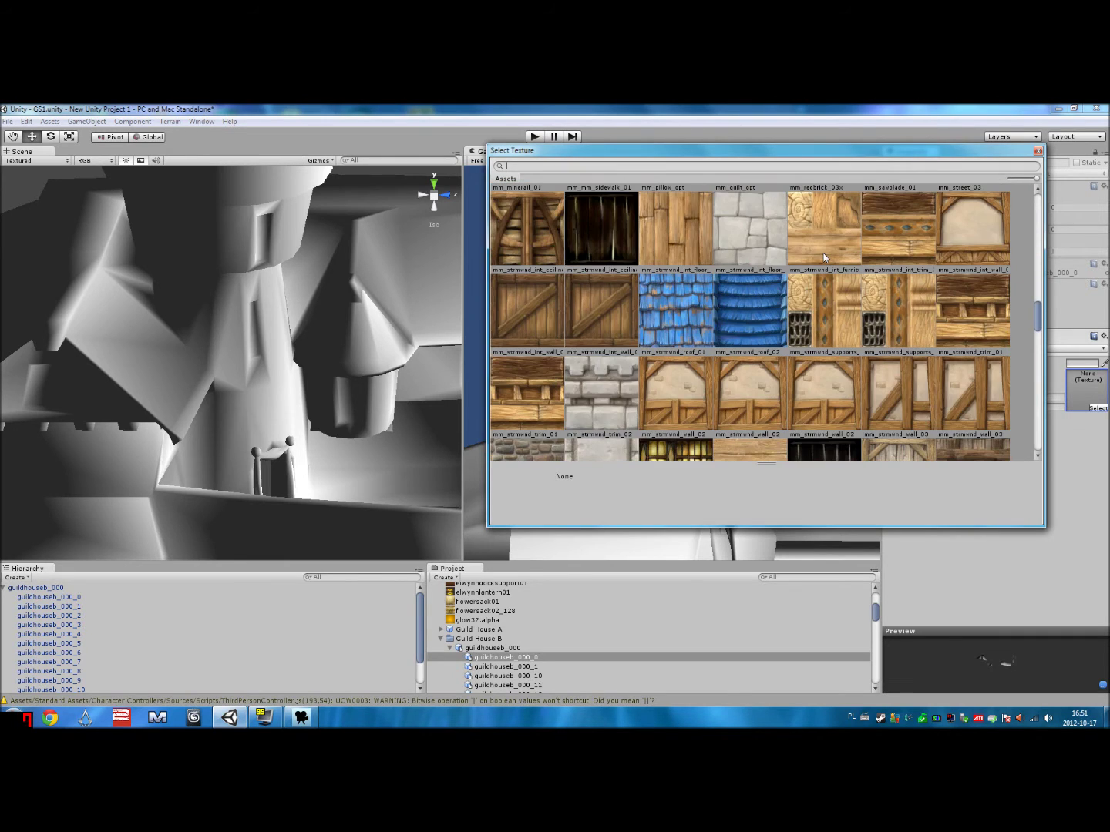
click(826, 404)
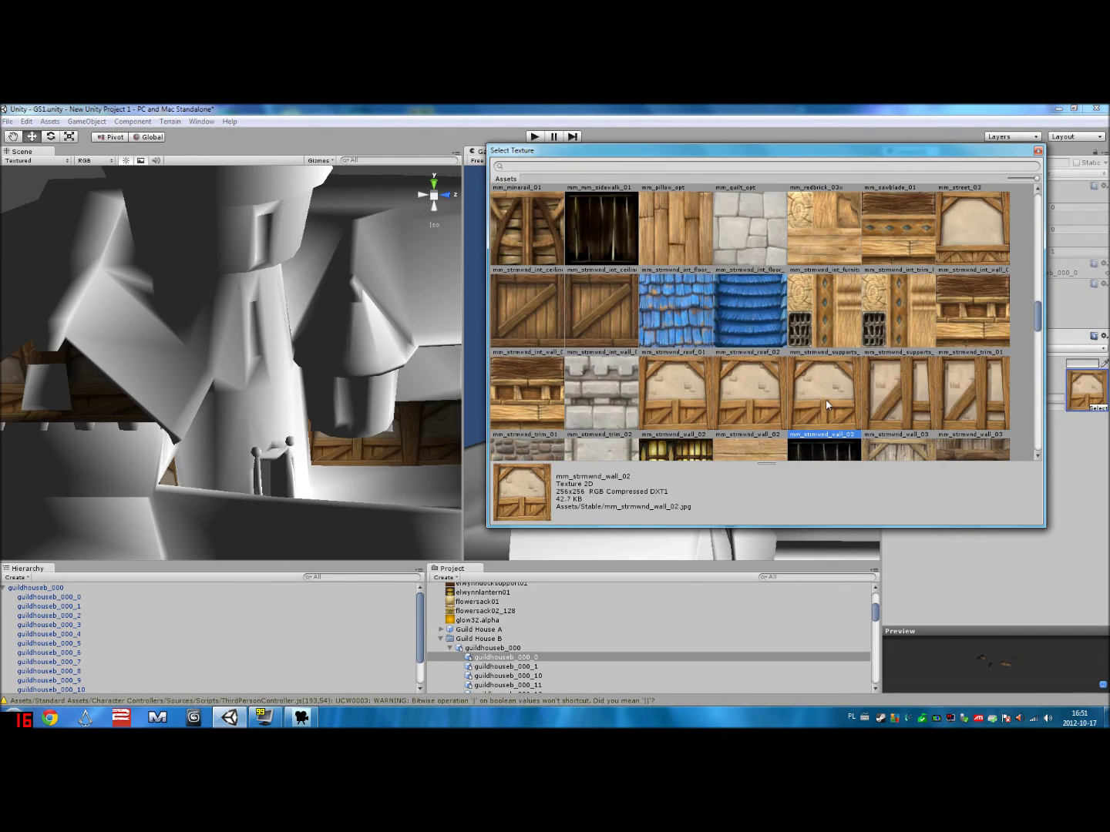
click(758, 405)
click(883, 414)
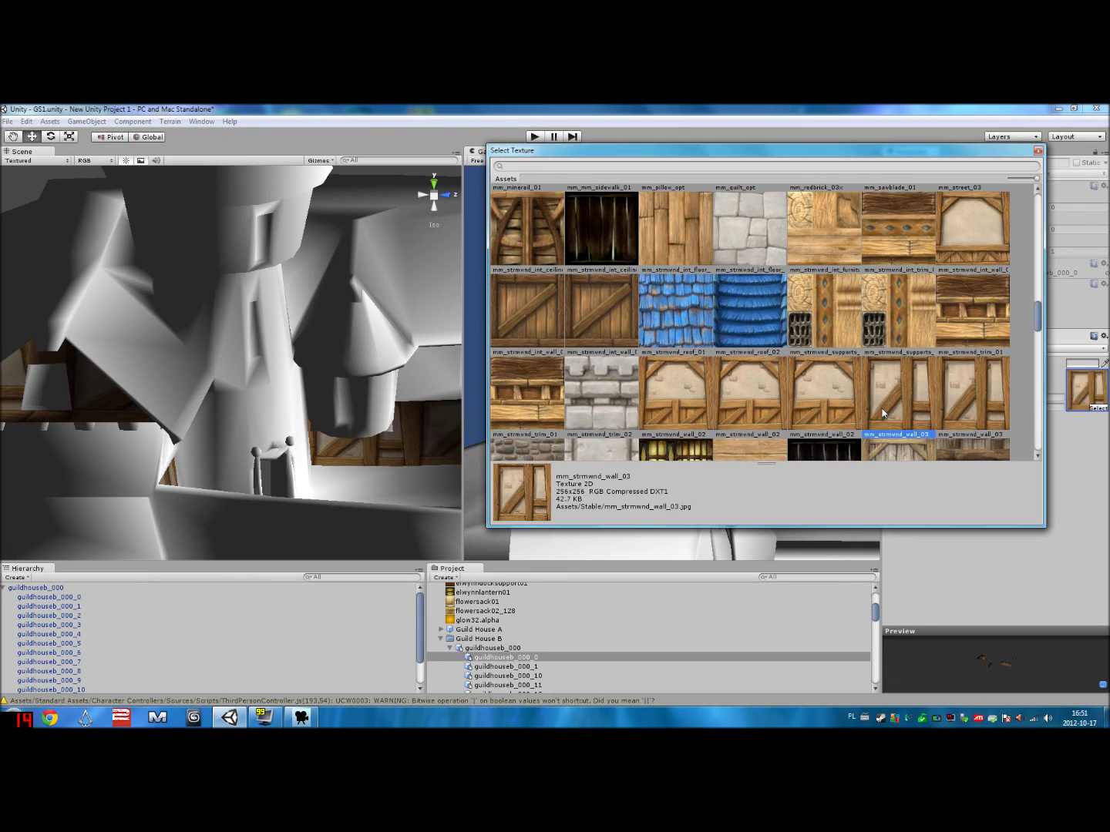
click(770, 409)
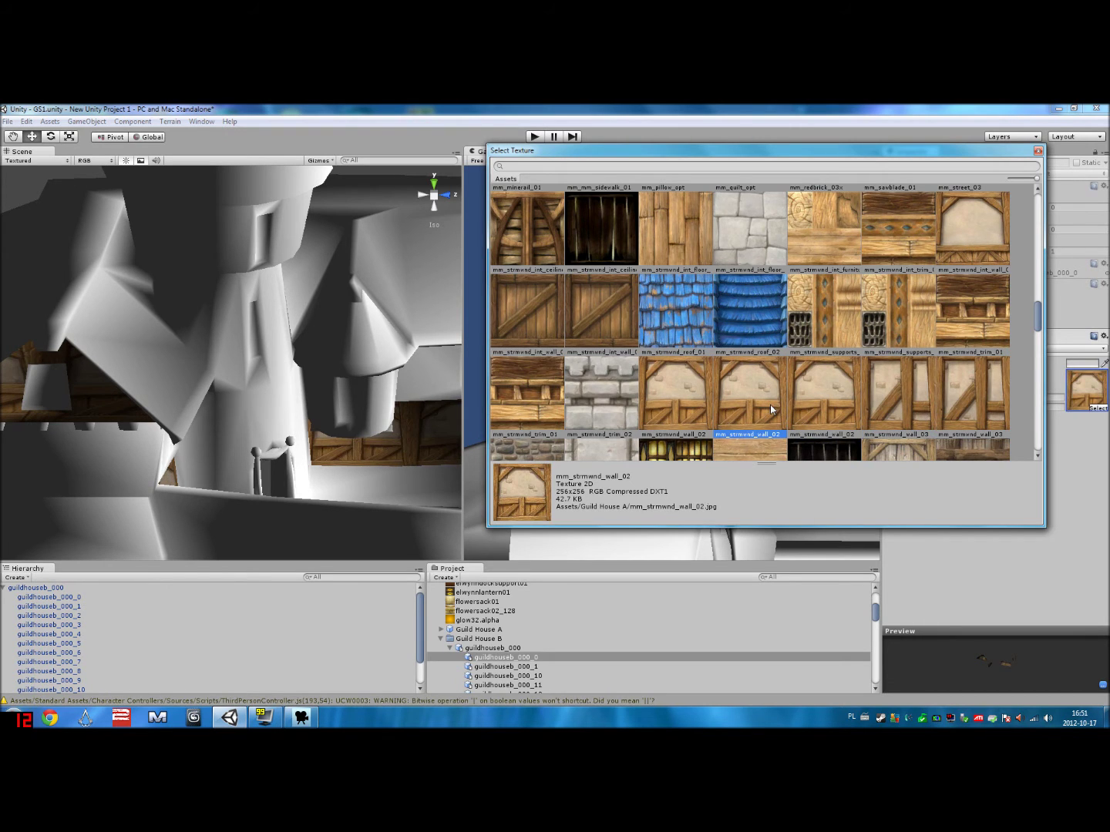
double_click(771, 409)
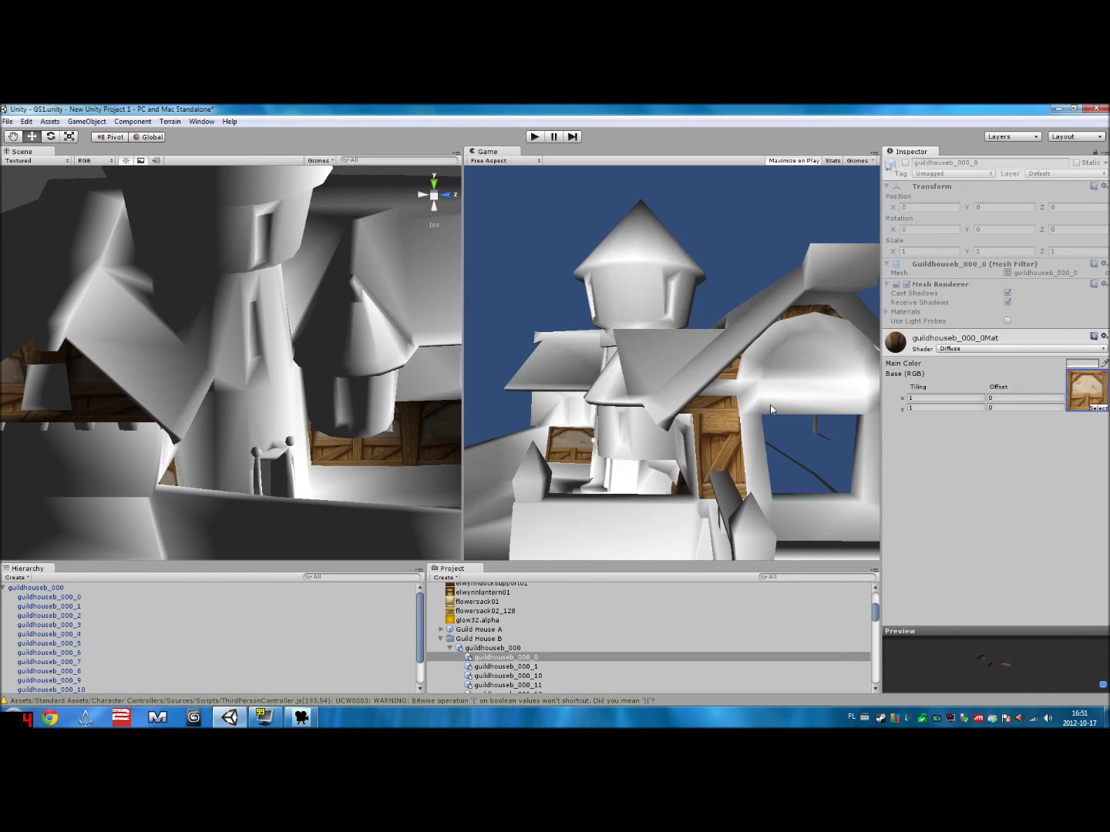
- Check guildhouseb_000_0 in Machinima Studio by toggling its visibility and viewing its diffuse texture in the Appearance Editor, and return to Unity
click(301, 718)
drag(551, 439, 589, 376)
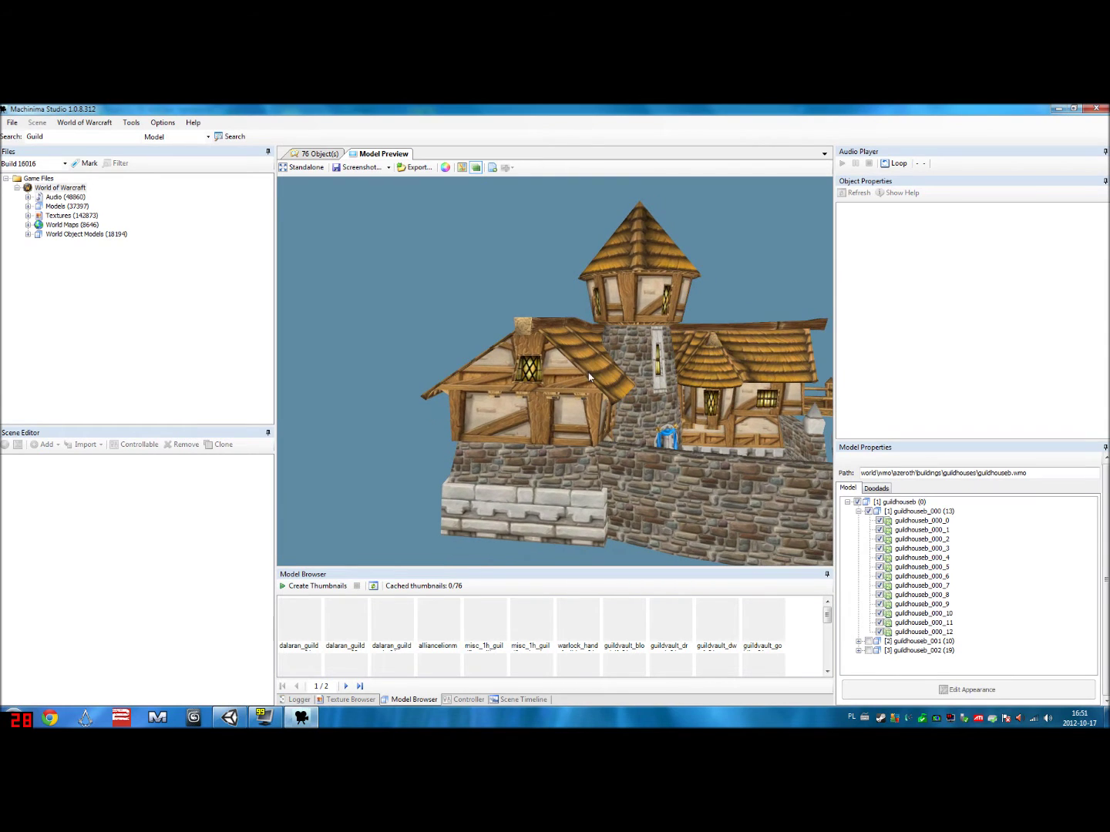
click(877, 522)
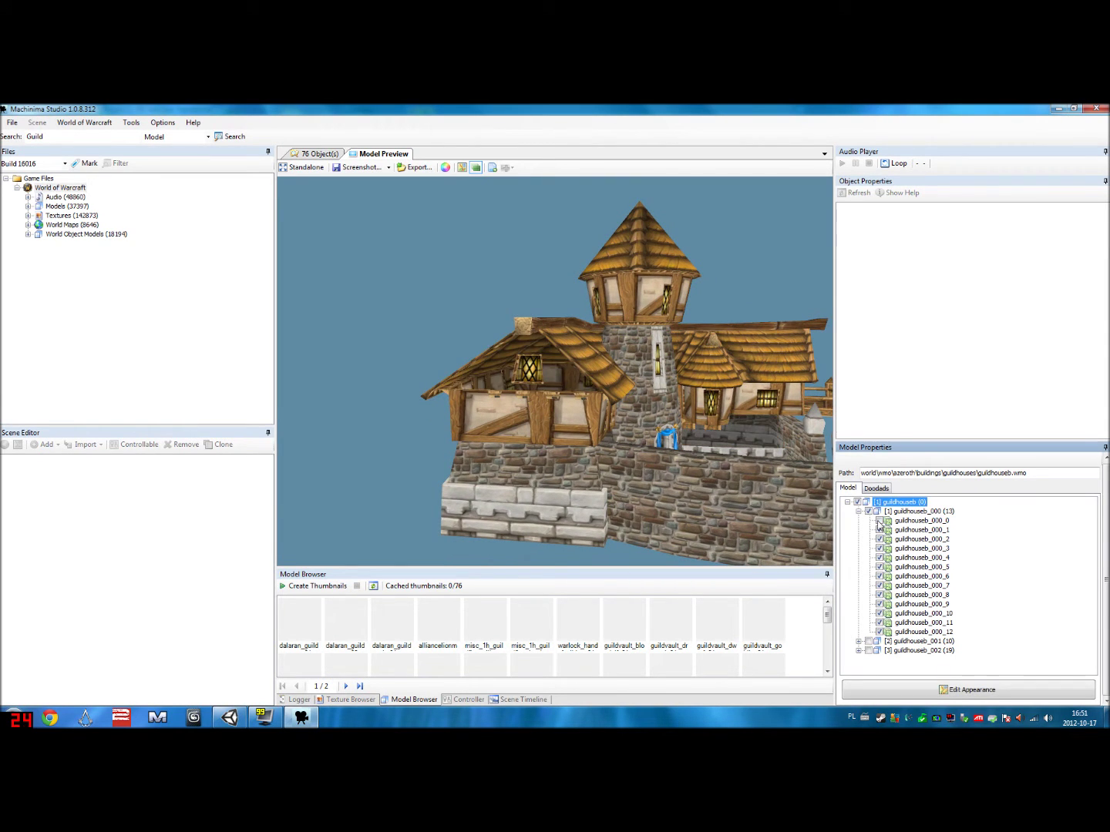
click(878, 521)
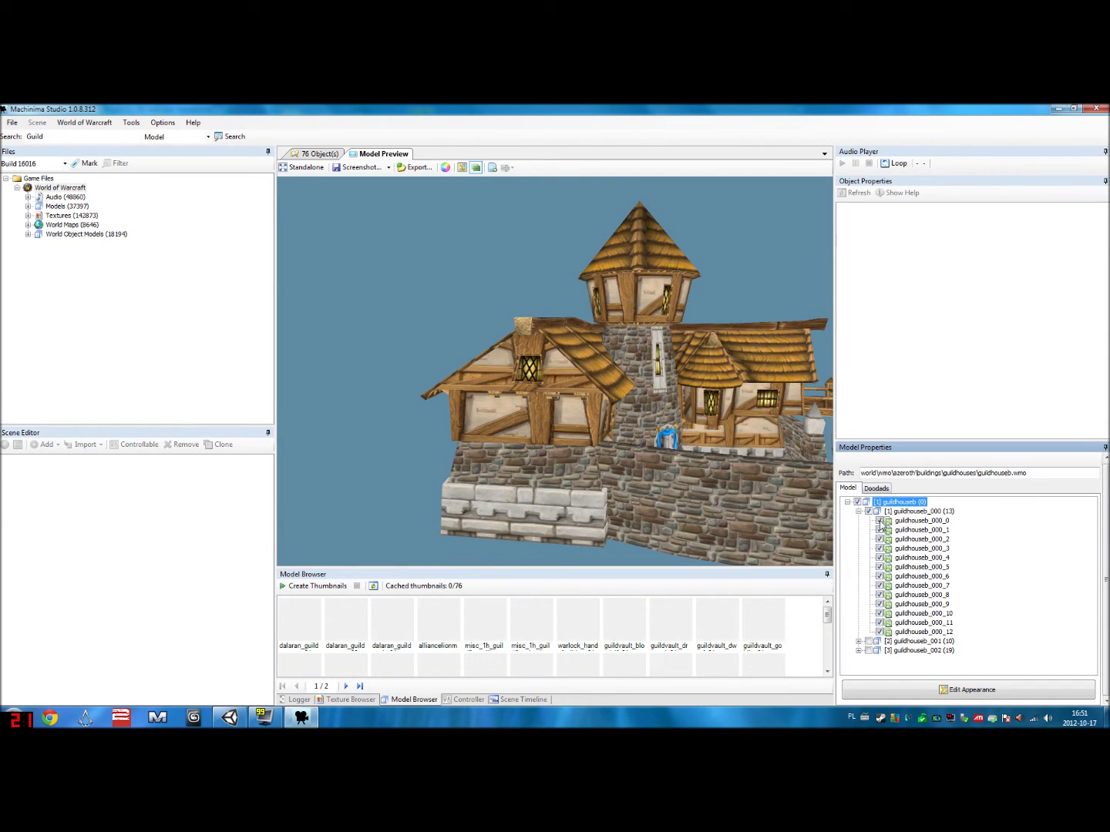
click(880, 522)
right_click(898, 521)
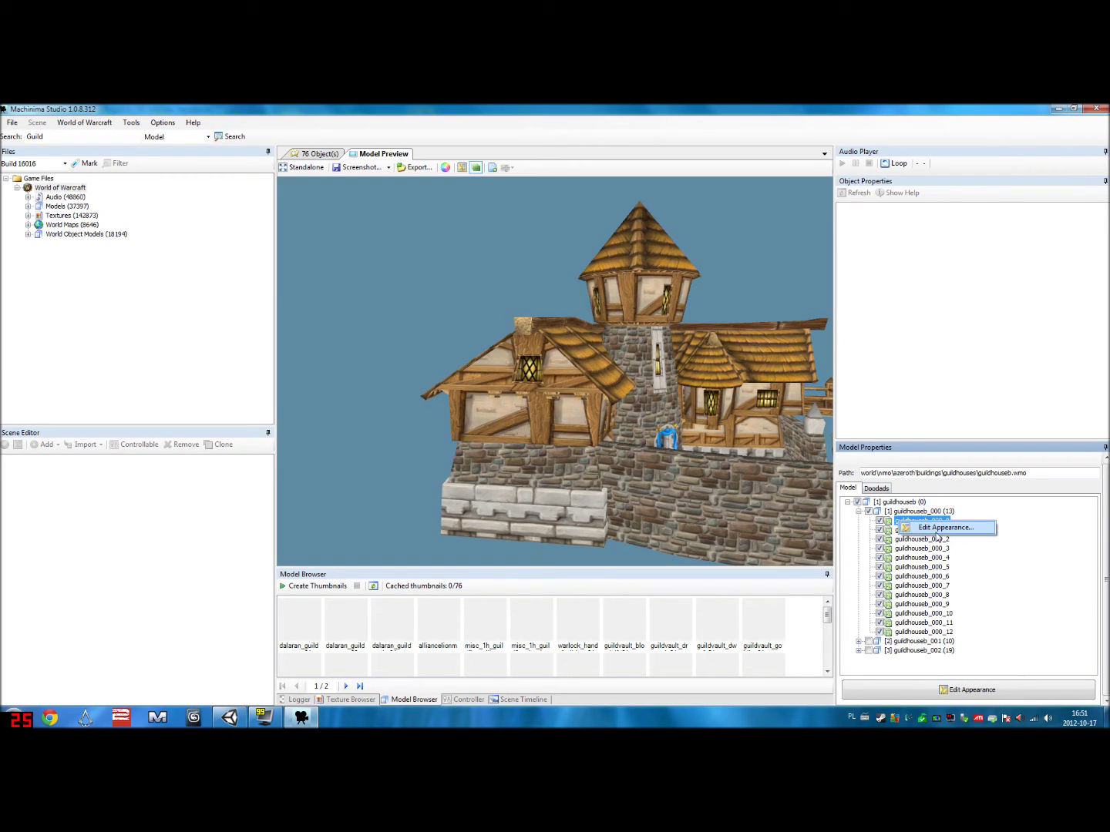
click(934, 529)
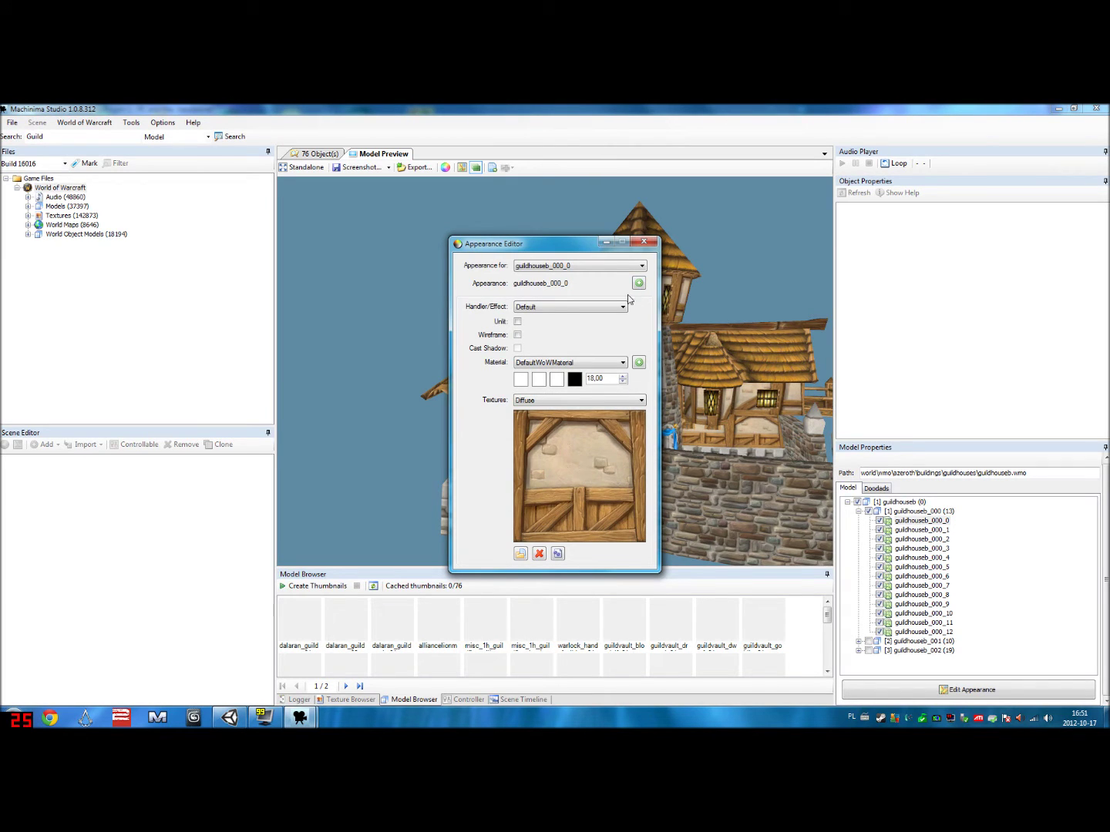
click(645, 244)
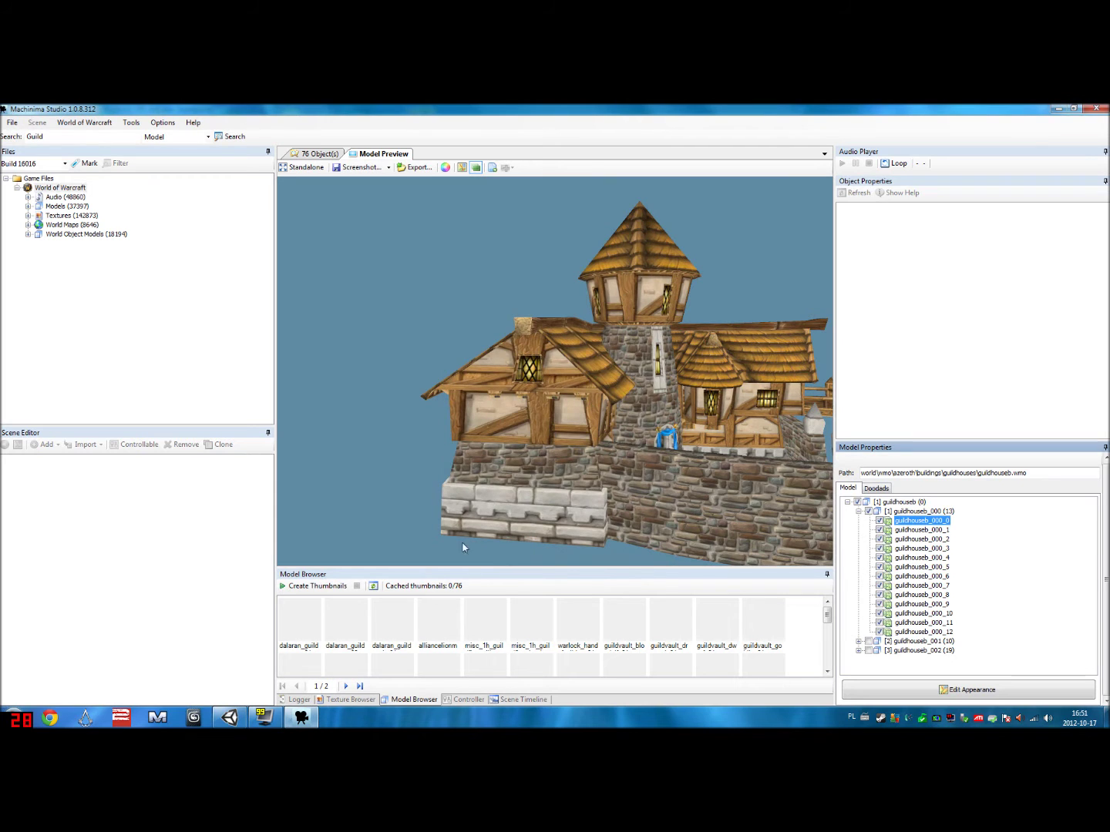
click(230, 717)
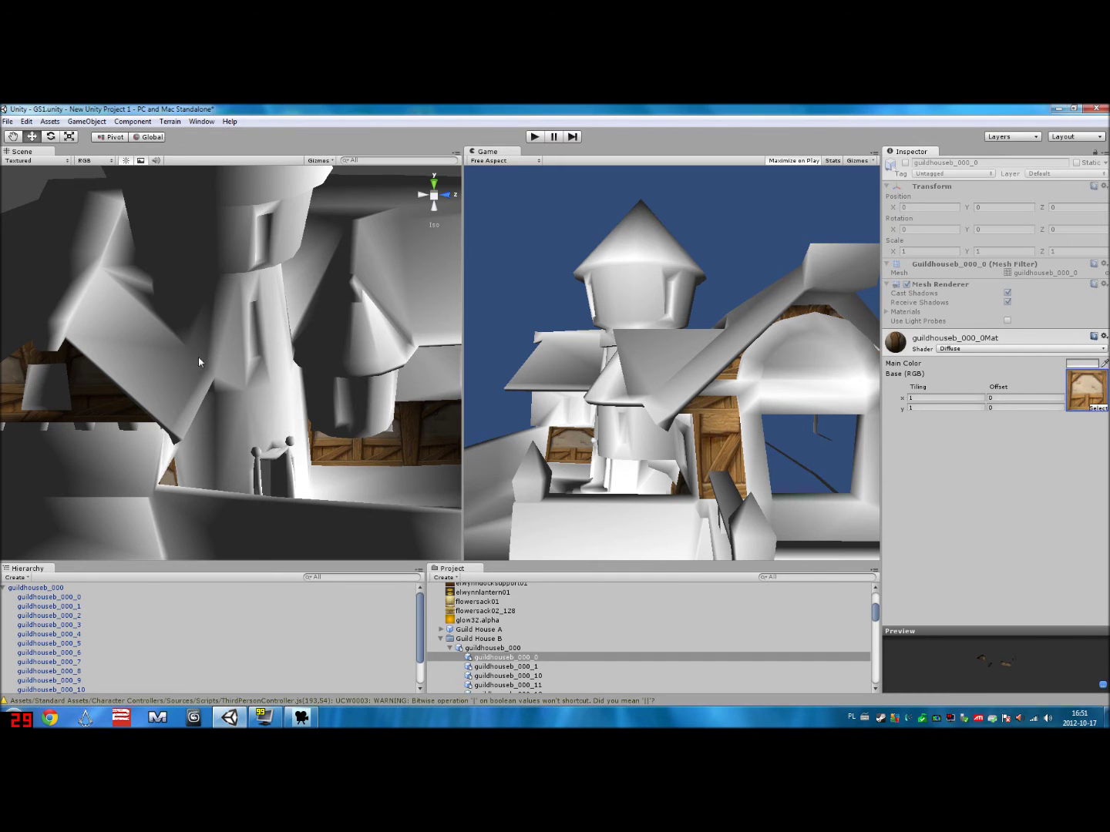
- Locate guildhouseb_000_1 in the scene and compare its walls with the textured guild house in Machinima Studio, returning to Unity
click(529, 667)
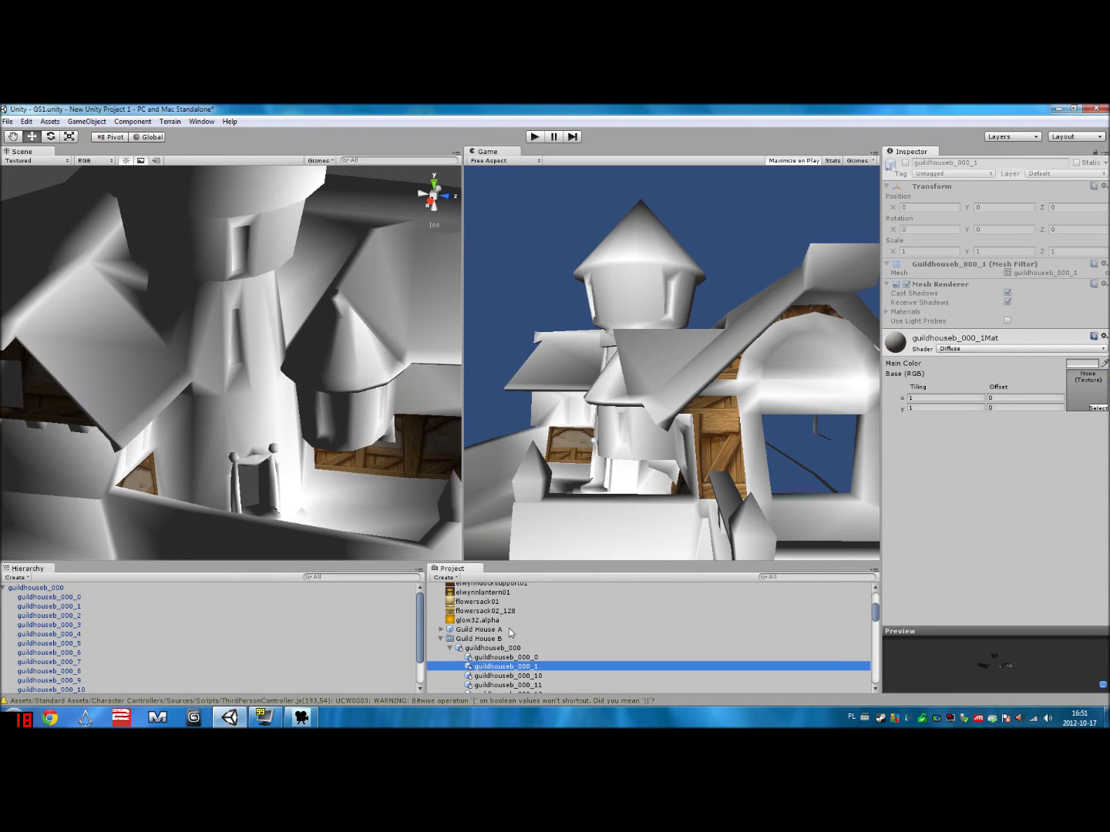
scroll(292, 397, down, 5)
alt+drag(294, 405, 265, 377)
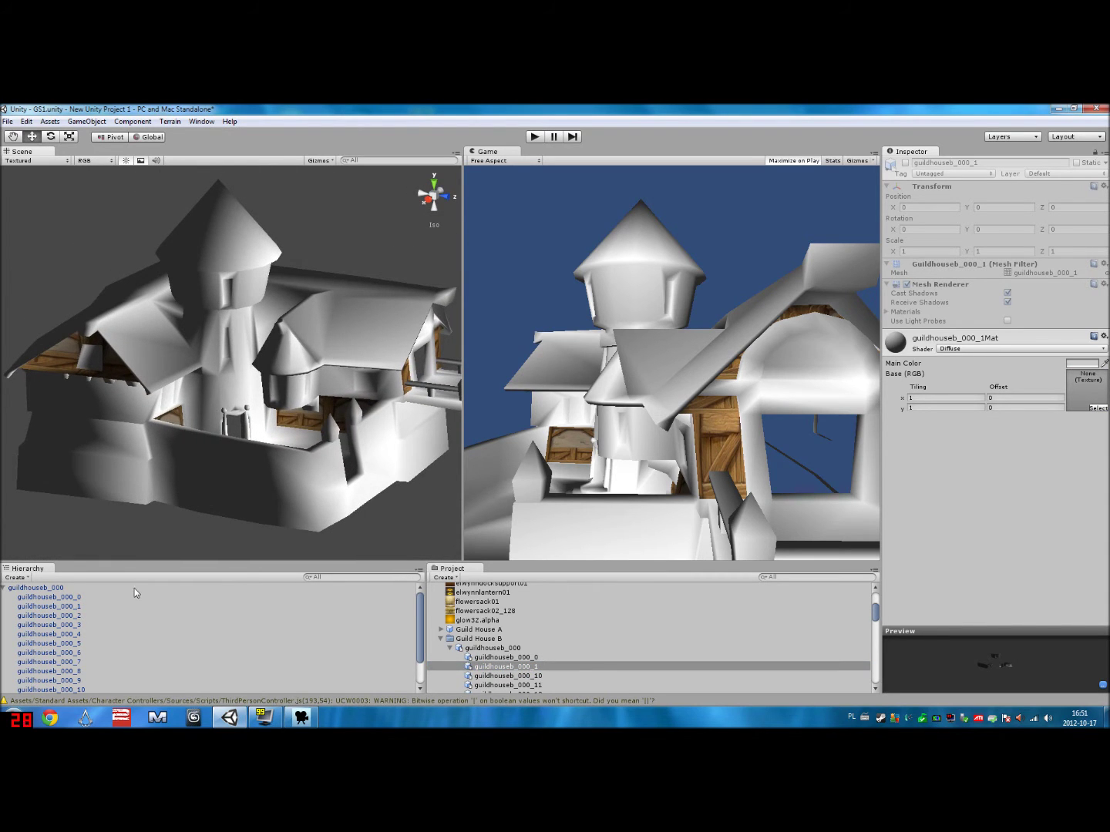
click(115, 607)
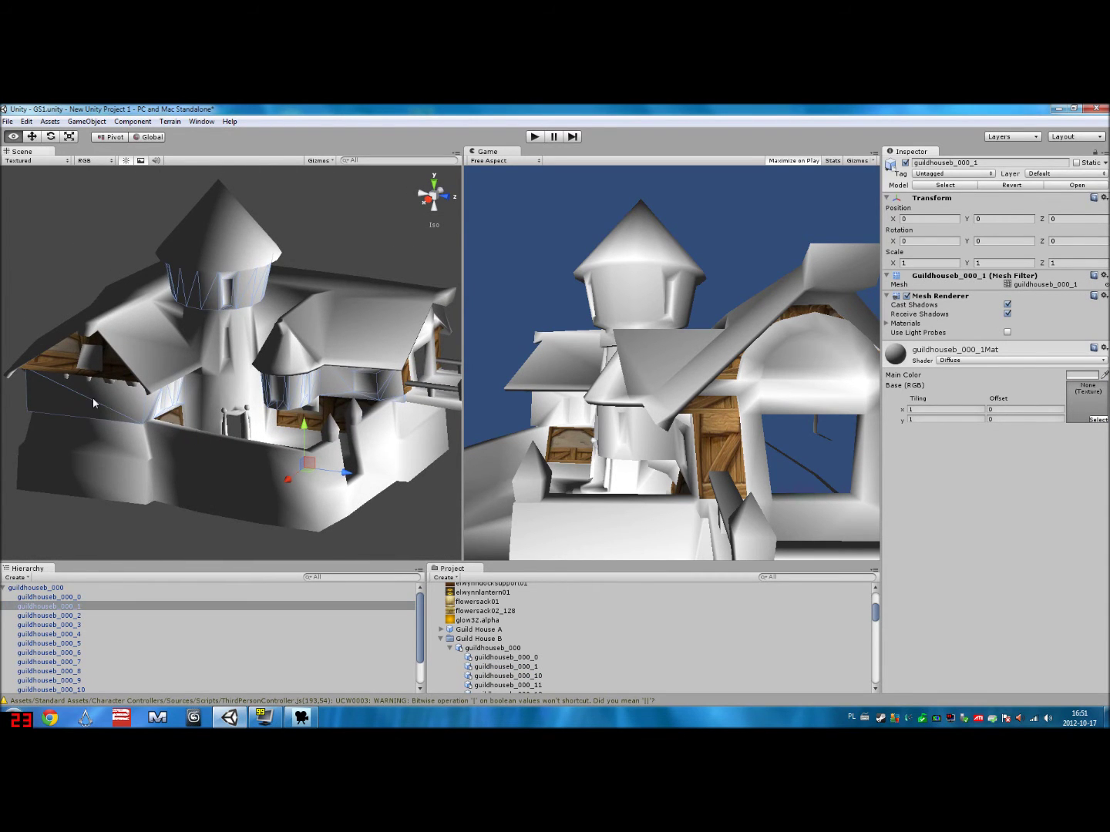
alt+drag(93, 397, 206, 383)
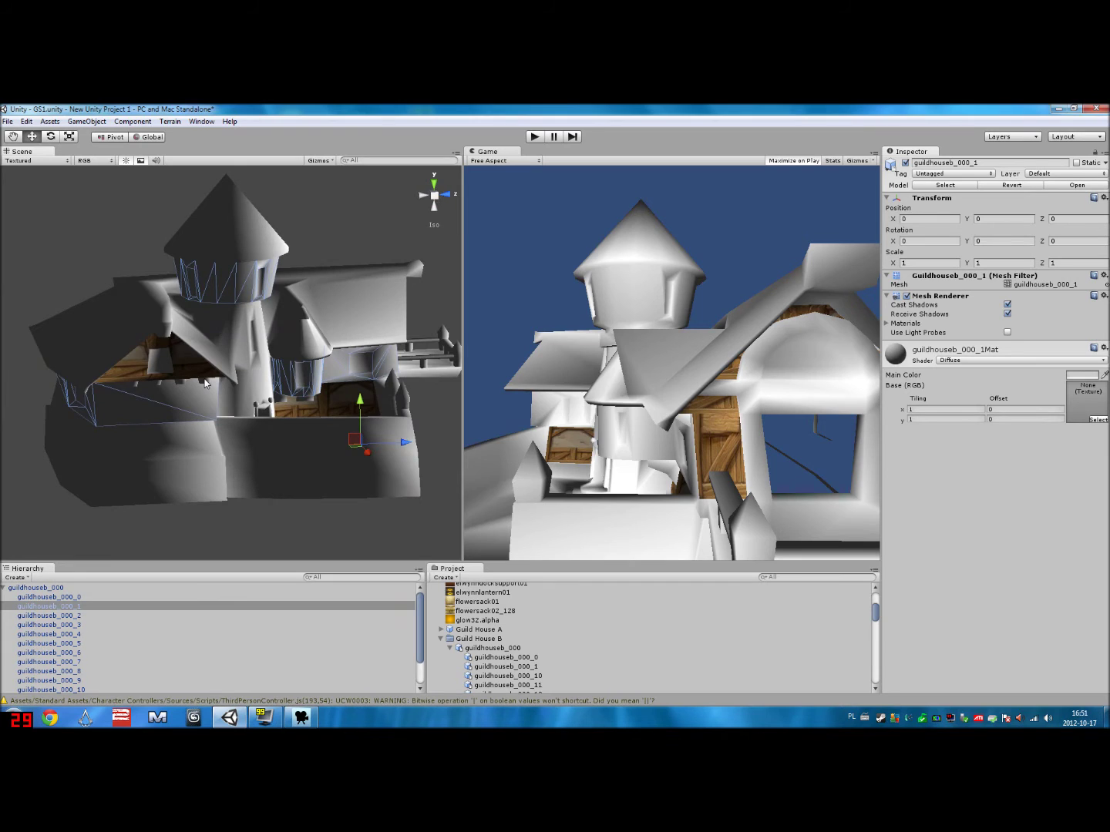
key(alt+Tab)
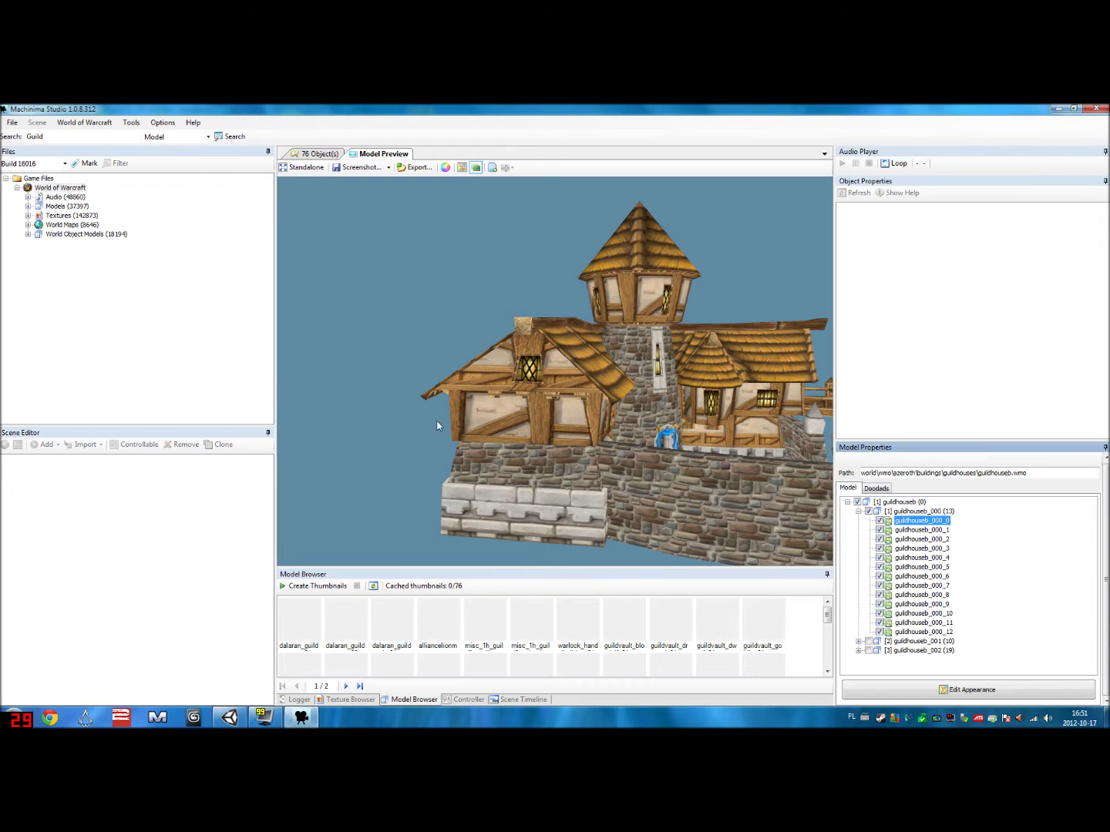
key(alt+Tab)
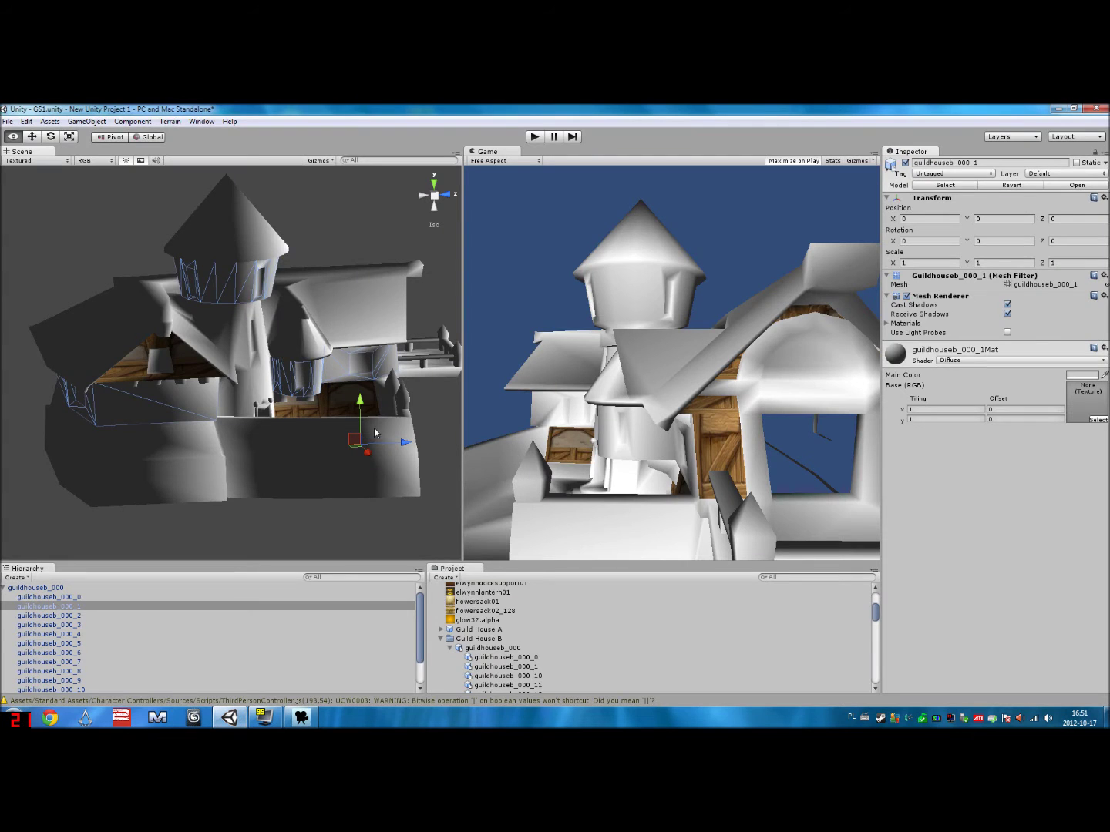
- Assign the mm_strmwnd_wall_03 texture as the base texture of guildhouseb_000_1's material
click(523, 667)
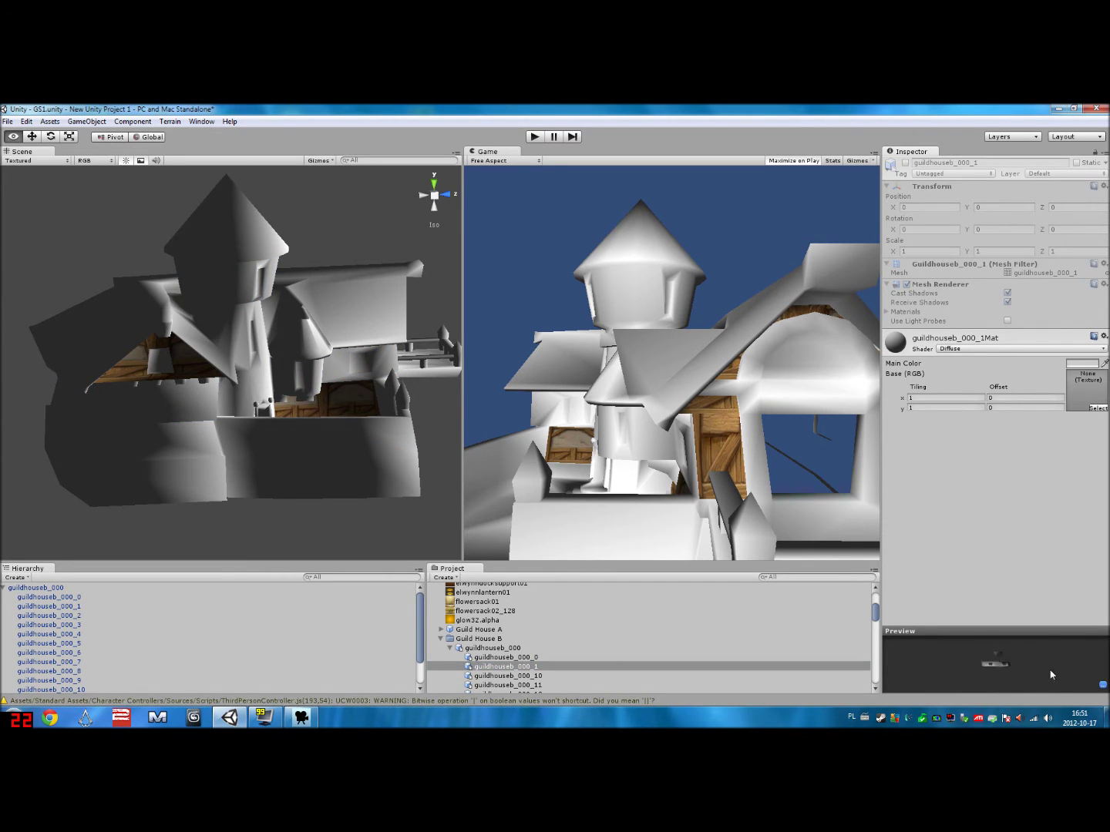
drag(1050, 674, 1035, 603)
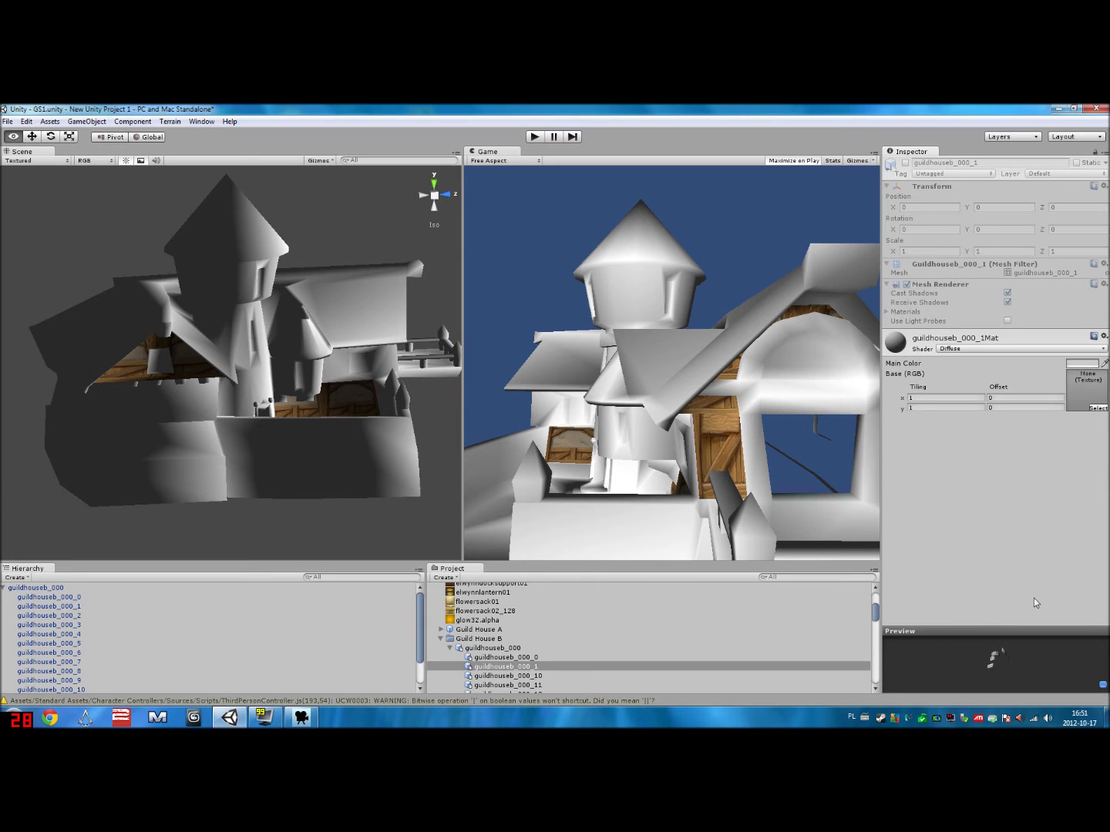
click(1095, 408)
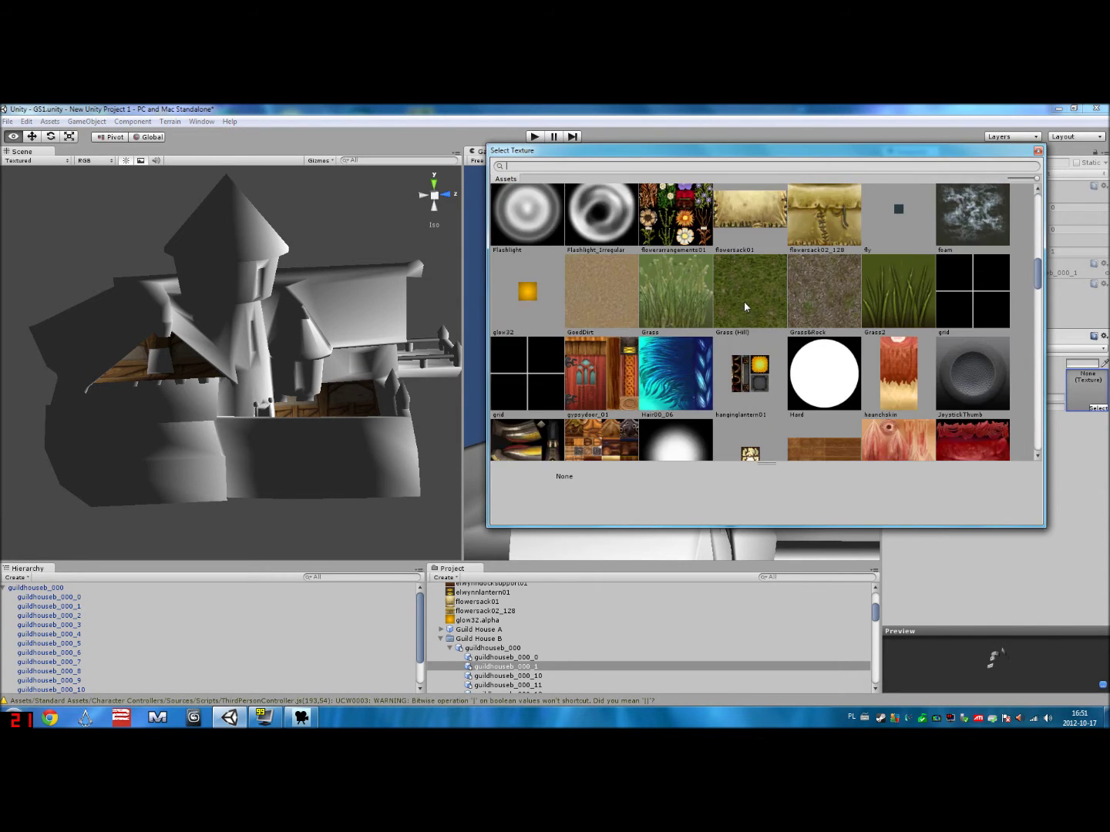
scroll(744, 303, down, 10)
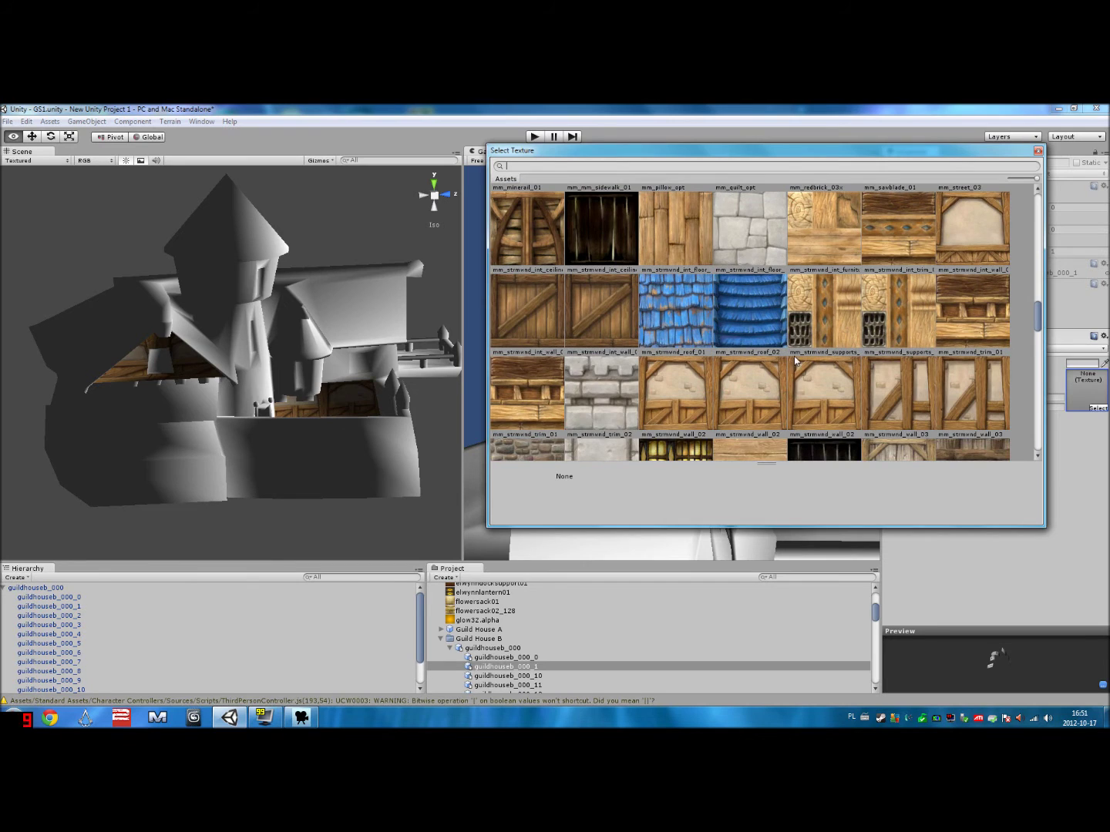
click(915, 407)
- Compare the newly textured upper walls with the original model in Machinima Studio and return to Unity
key(alt+Tab)
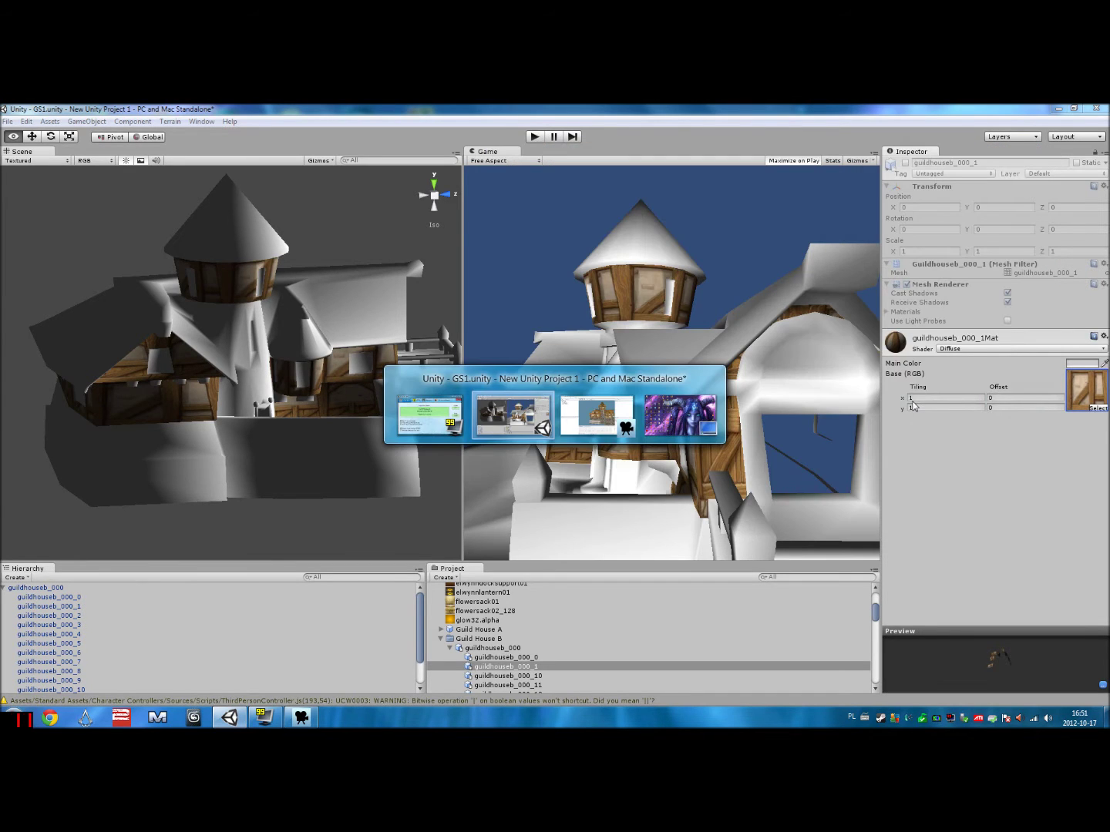
key(alt+Tab)
key(alt+Tab)
key(alt+Tab)
key(alt+Tab)
key(alt+Tab)
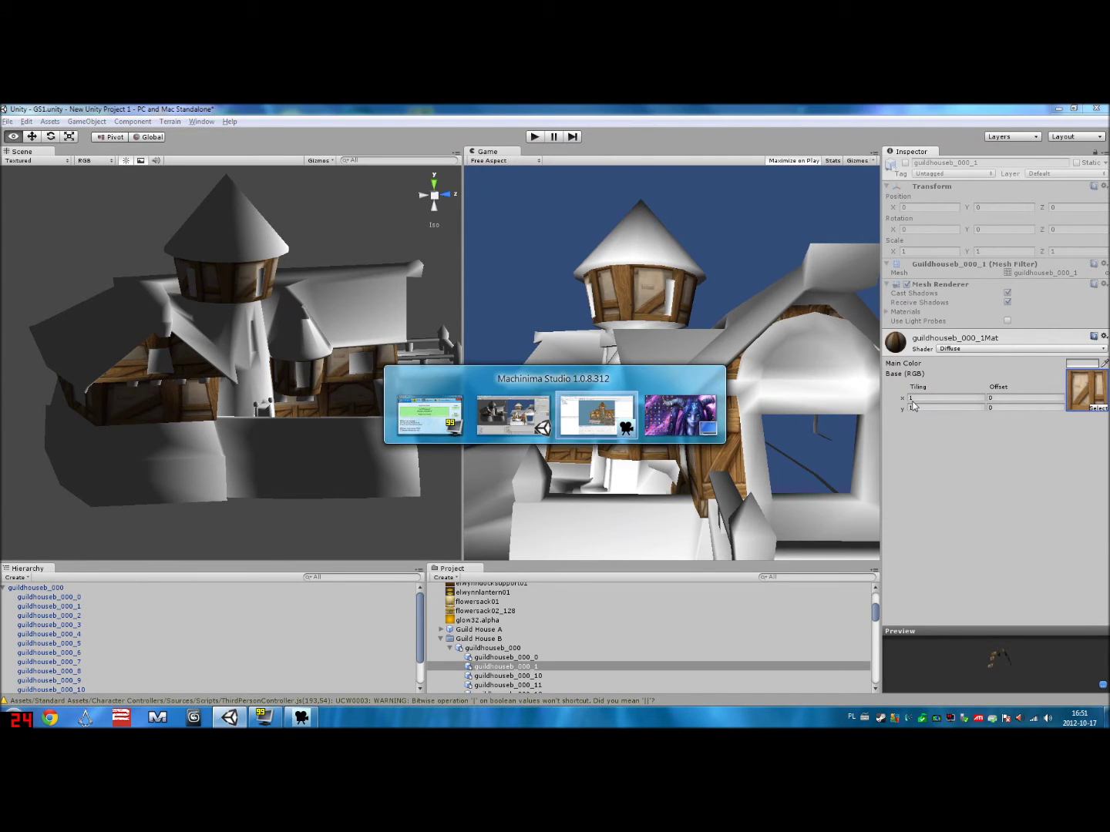
key(alt+Tab)
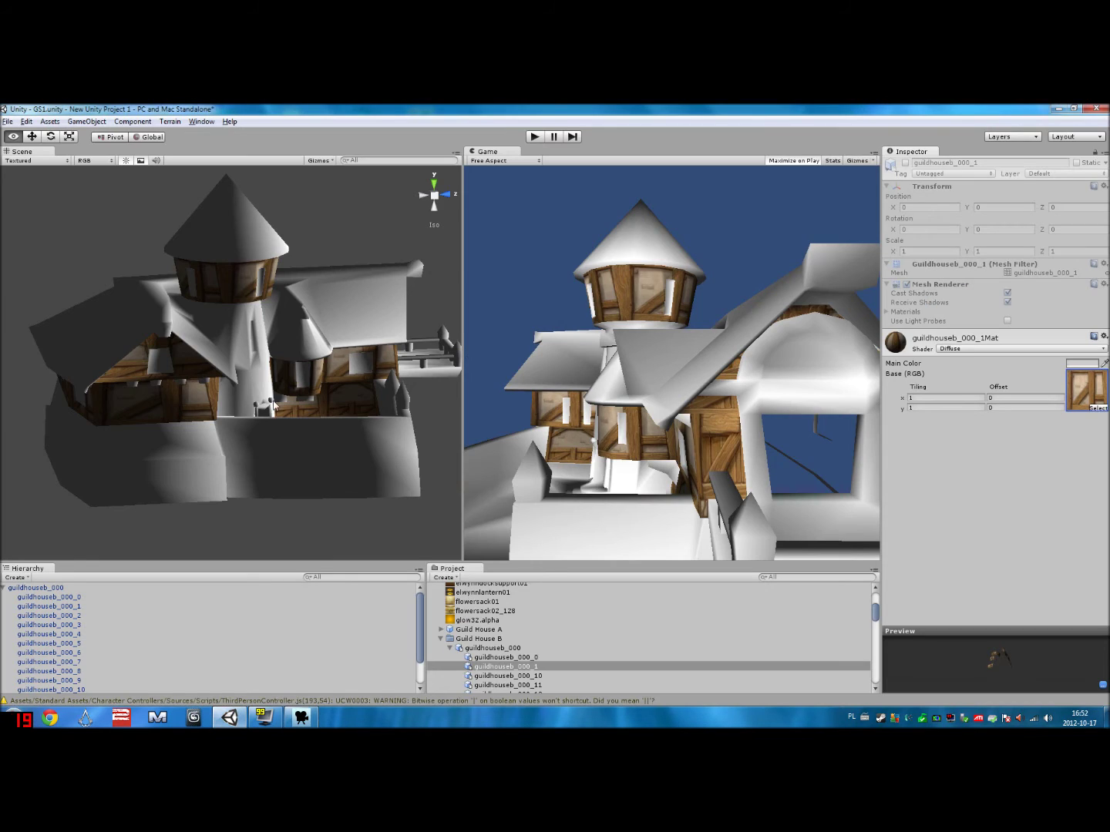
- Locate guildhouseb_000_10 in the scene and compare the courtyard floor with the same area in Machinima Studio, returning to Unity
click(541, 675)
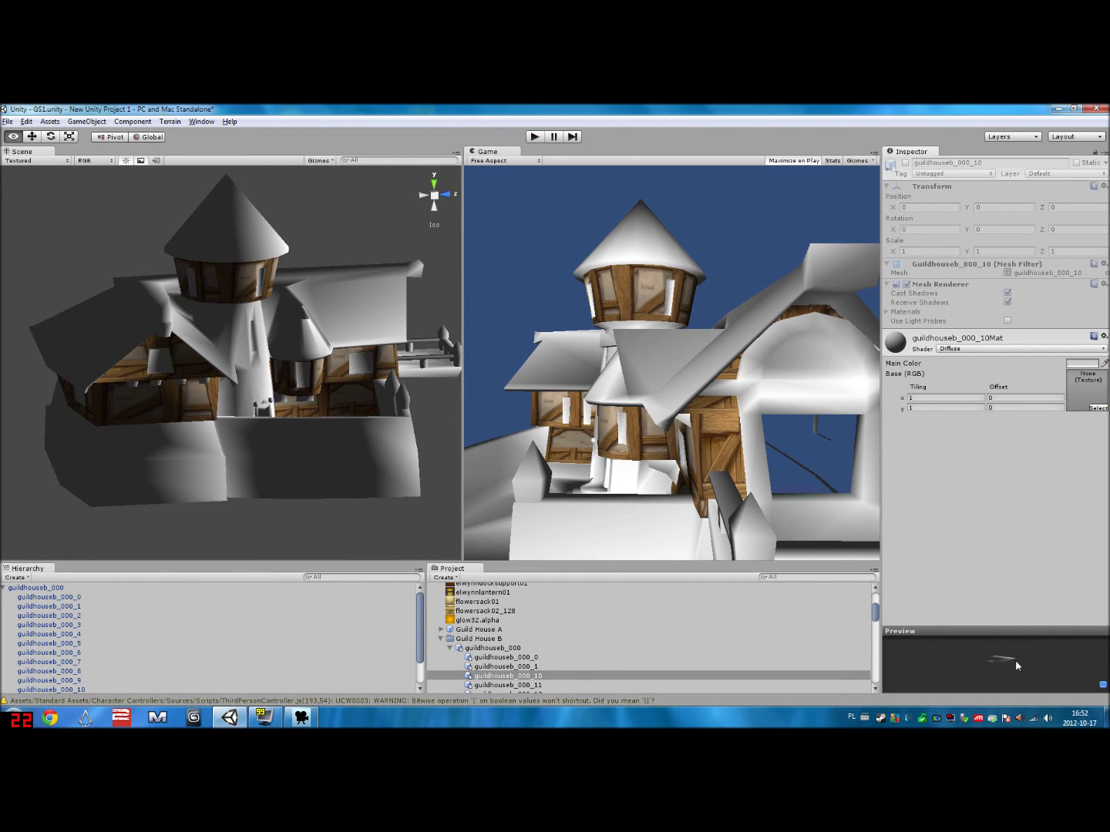
scroll(85, 632, down, 2)
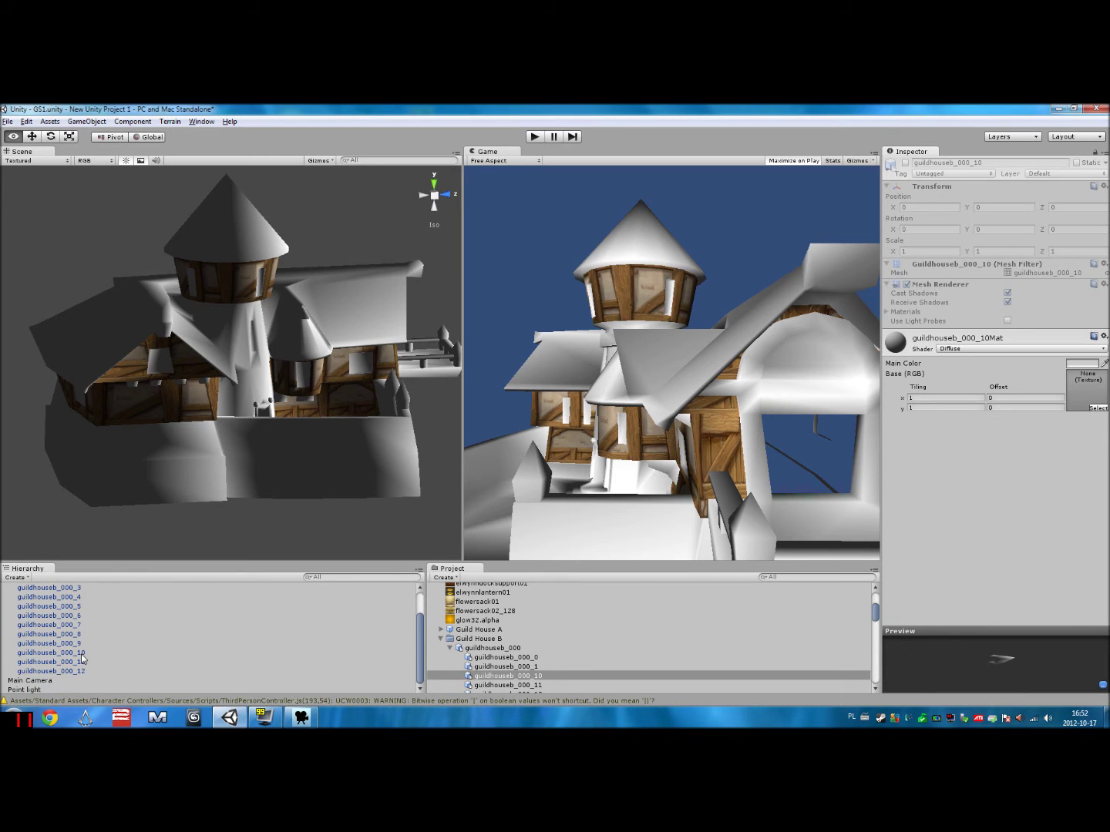
click(80, 654)
alt+drag(333, 364, 325, 492)
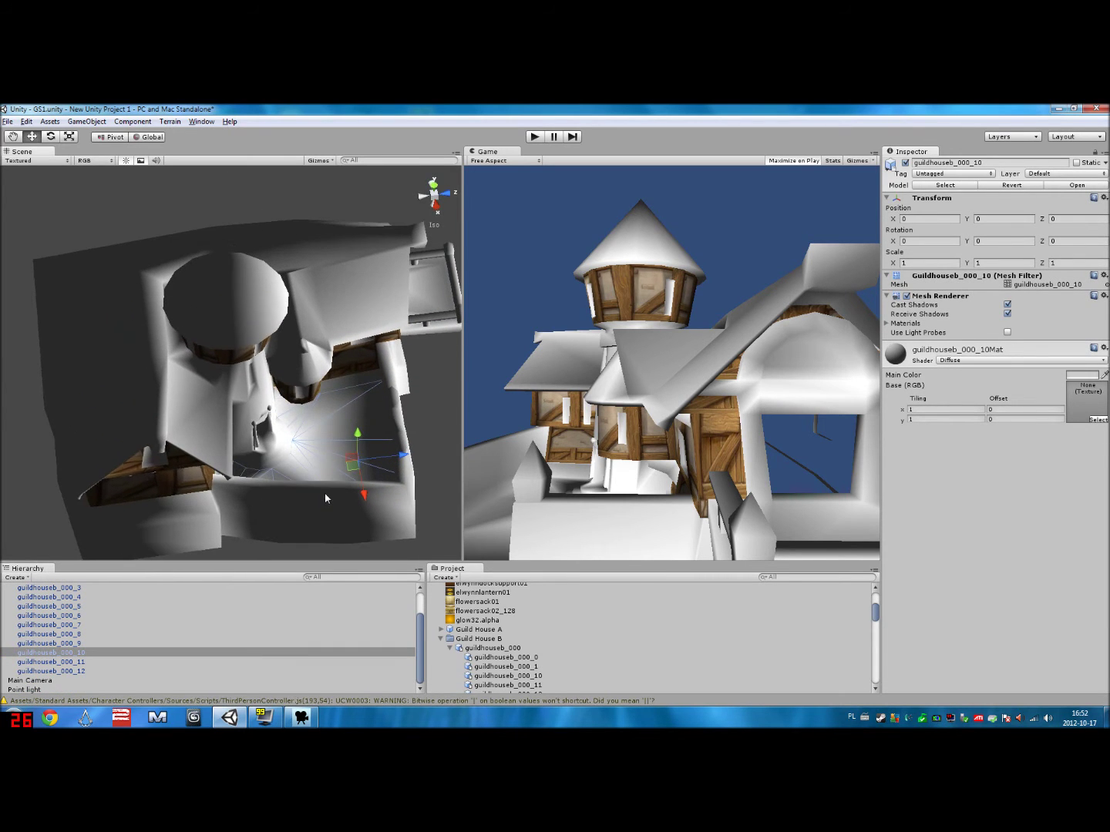
key(alt+Tab)
key(alt+Tab)
key(alt+Tab)
key(alt+Tab)
key(alt+Tab)
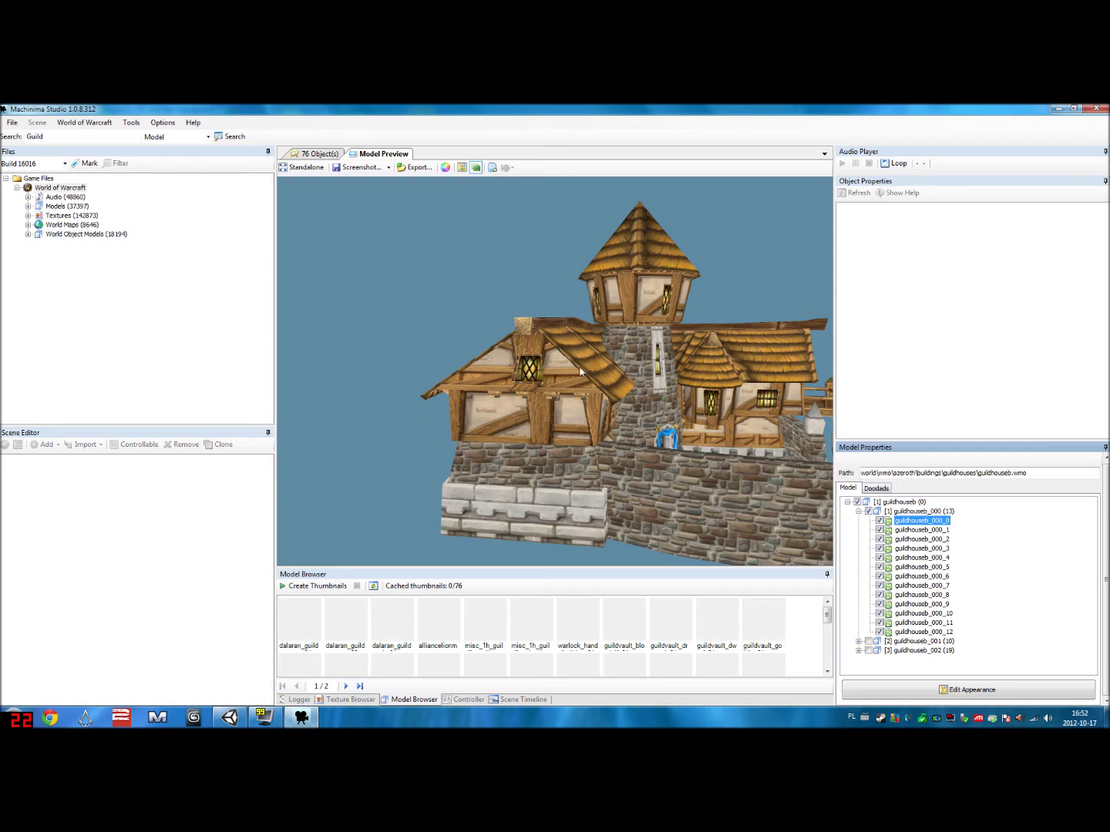
drag(578, 368, 662, 401)
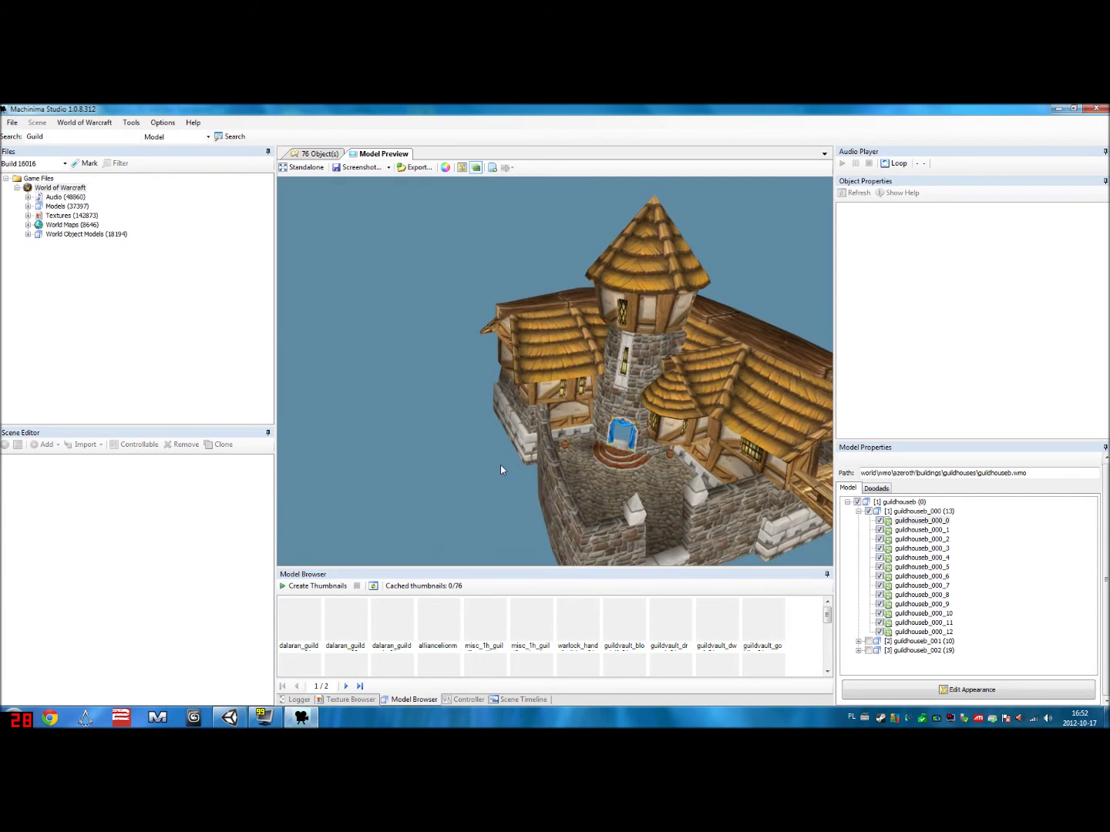
drag(500, 469, 613, 473)
key(alt+Tab)
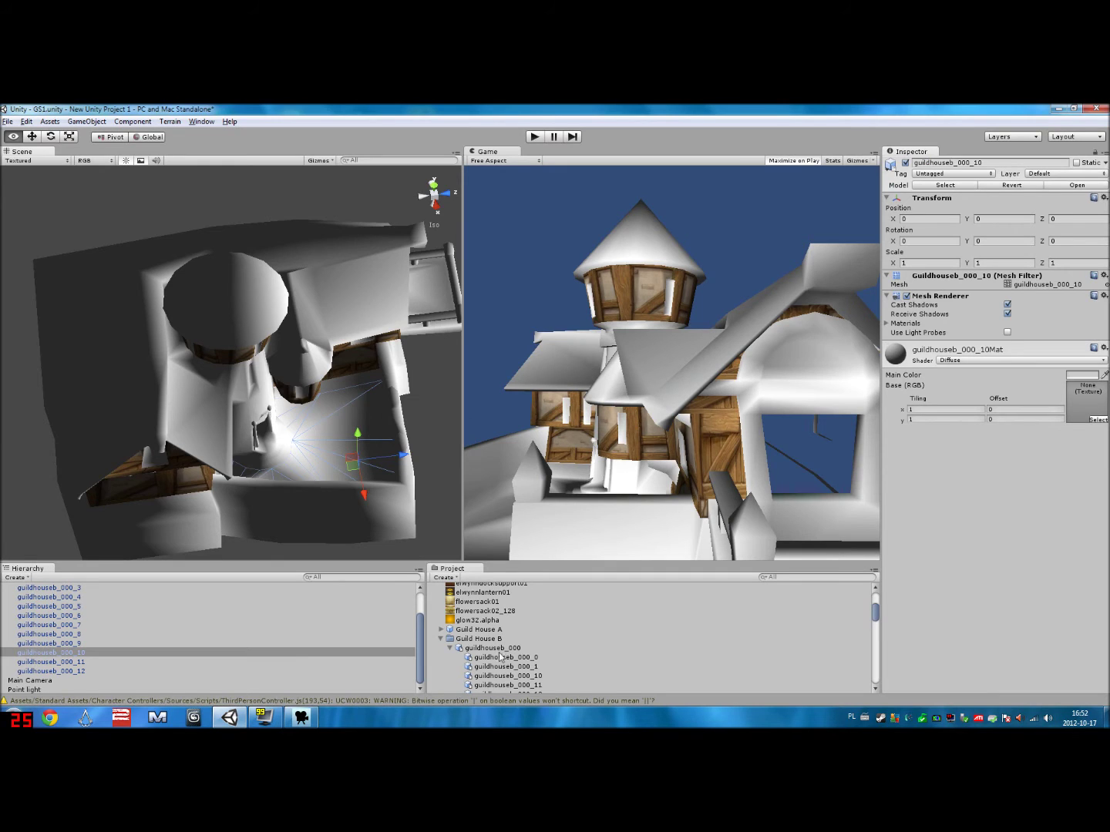
- Assign the mm_strmwnd_wall_04 texture from the Guild House A folder as the base texture of guildhouseb_000_10's material
click(544, 675)
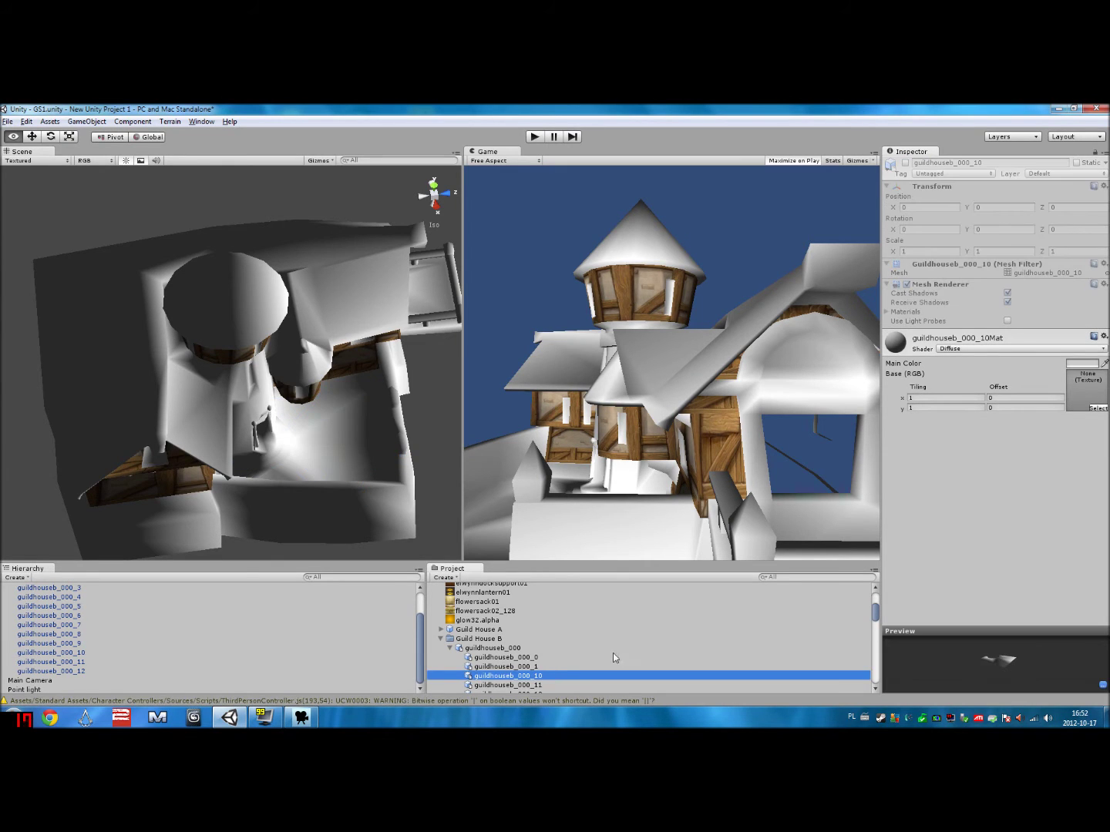
click(1097, 408)
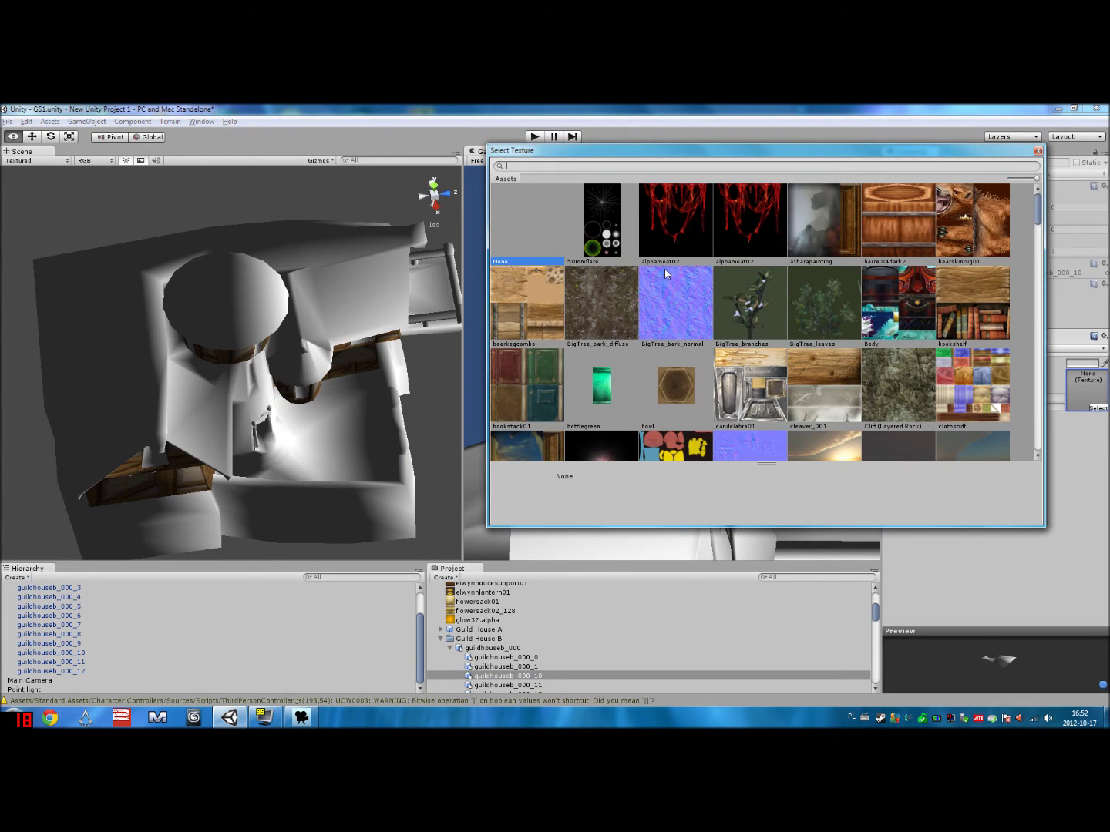
text(rock)
key(BackSpace)
key(BackSpace)
key(BackSpace)
key(BackSpace)
scroll(664, 269, down, 3)
scroll(665, 271, down, 20)
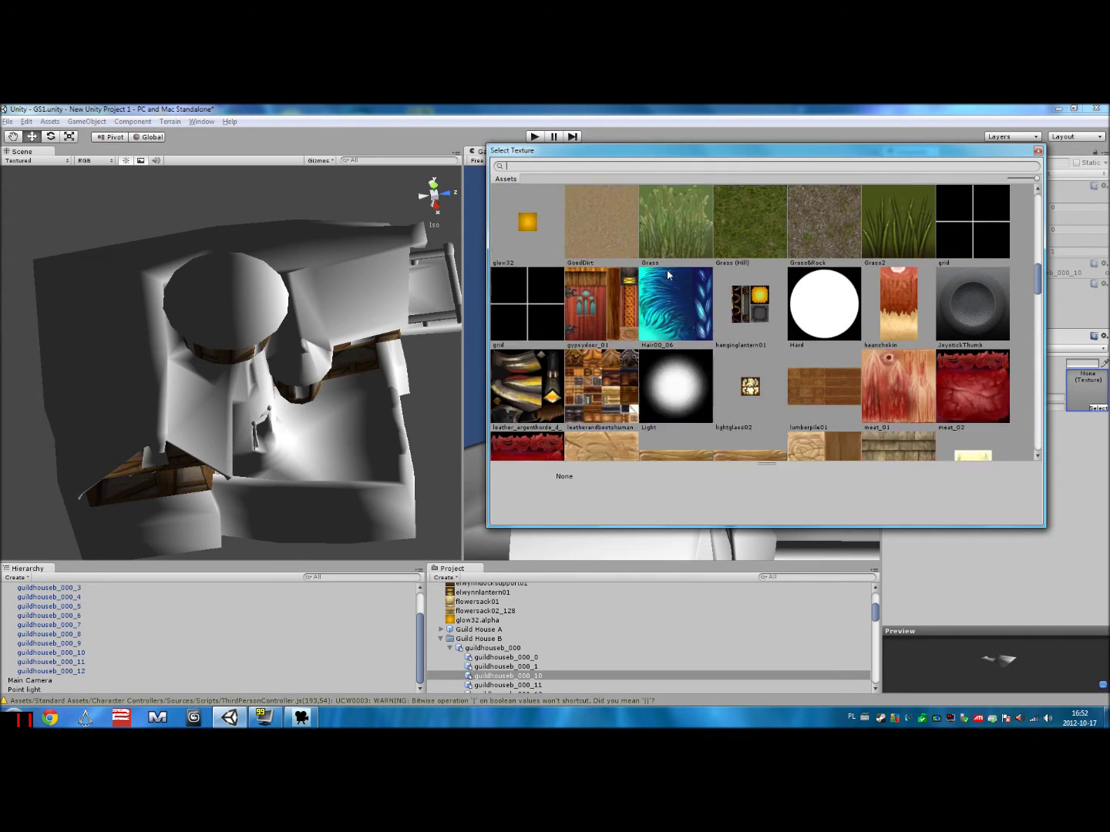
scroll(738, 291, down, 10)
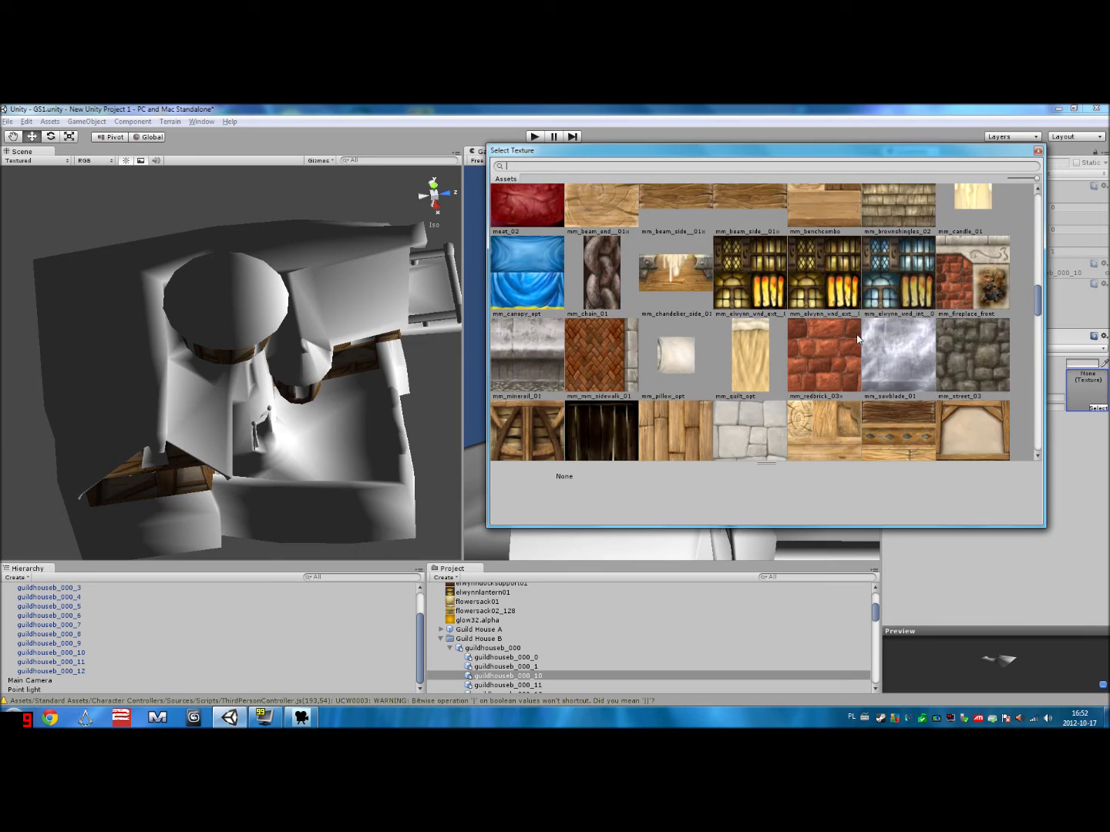
scroll(832, 339, down, 2)
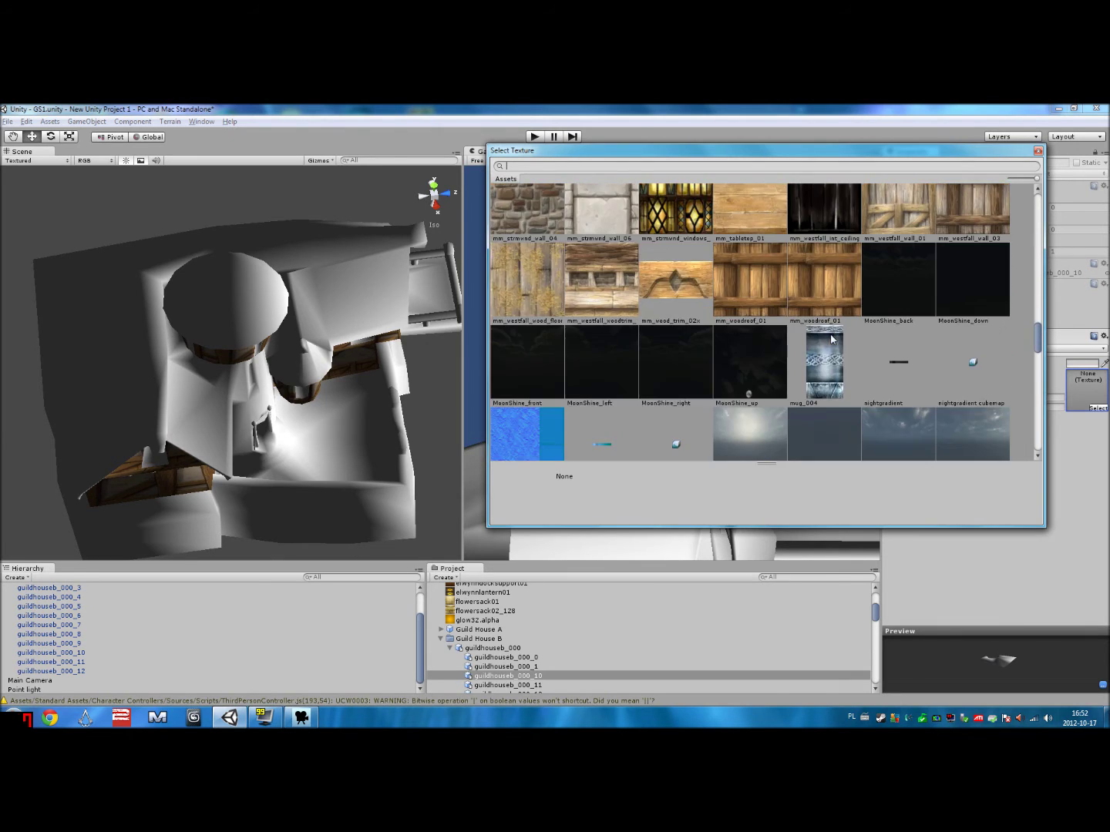
scroll(766, 348, up, 4)
click(530, 396)
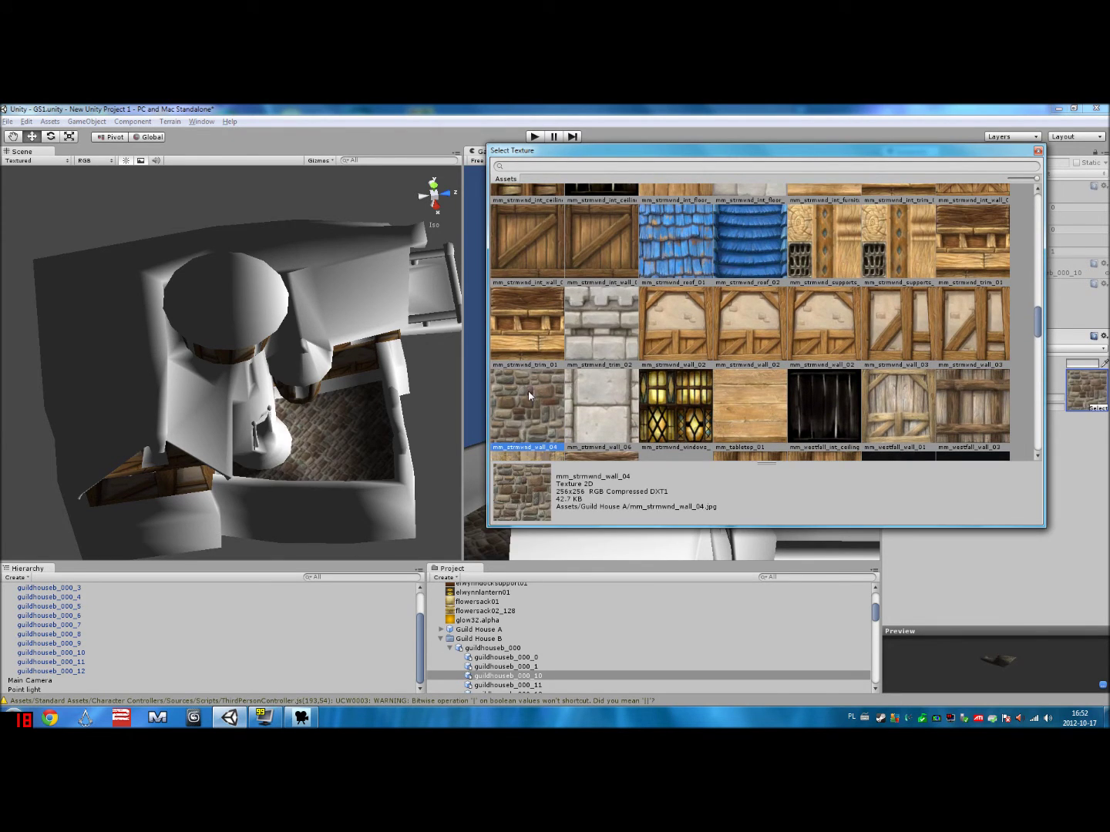
- Check the textured courtyard floor against Machinima Studio and inspect it from the opposite side in the Unity scene
key(alt+Tab)
key(Tab)
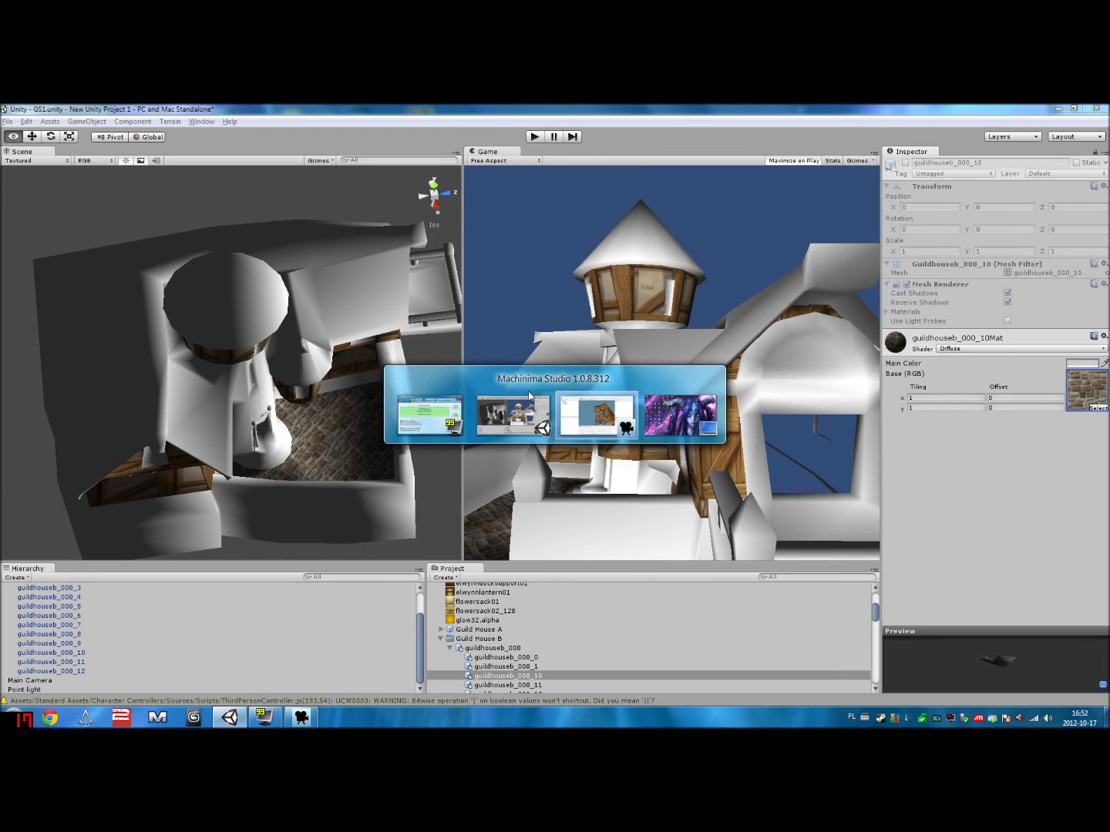
key(alt+Tab)
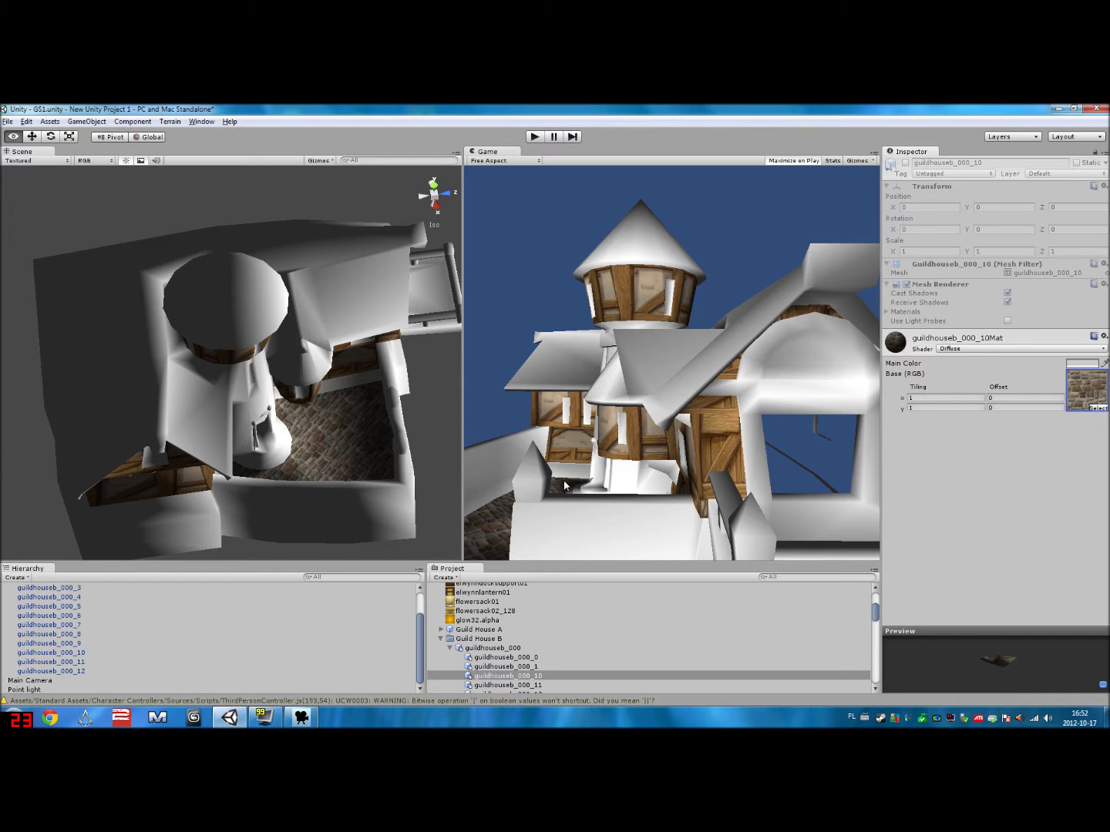
alt+drag(356, 464, 147, 456)
- Switch to Machinima Studio and toggle the visibility of guildhouseb_000 parts one by one to identify the courtyard floor mesh
key(alt+Tab)
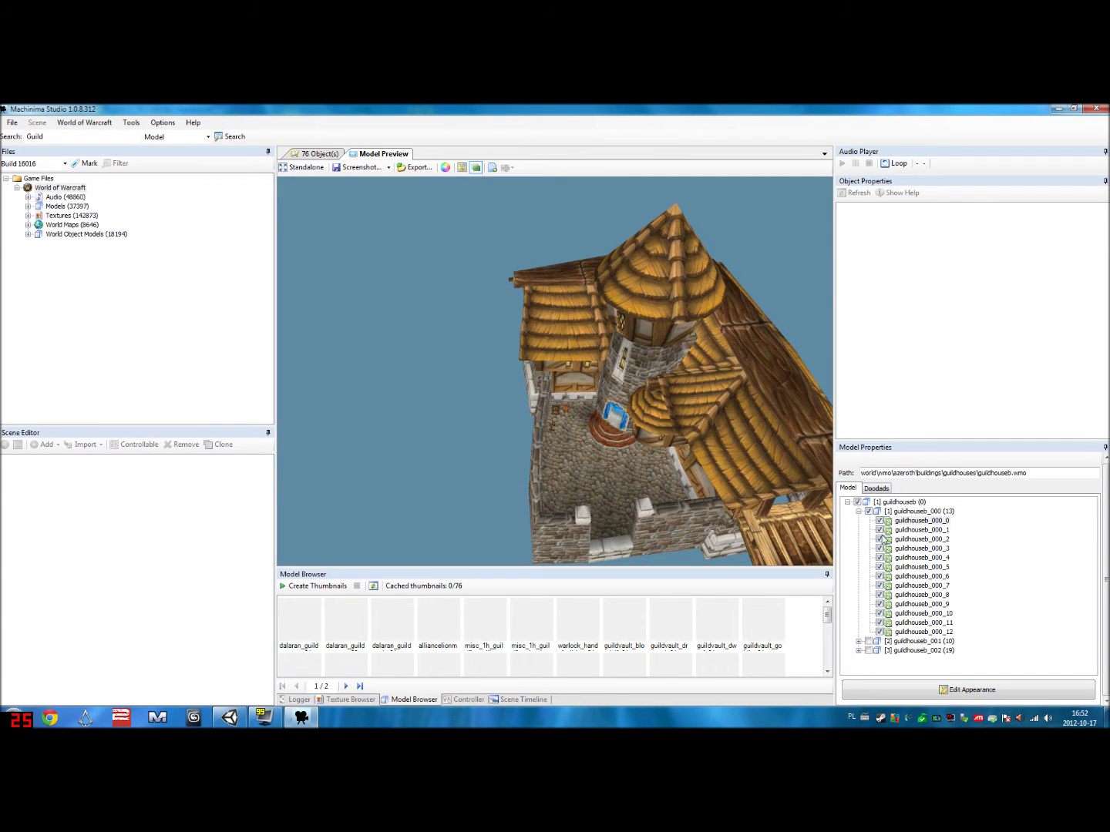
click(880, 530)
click(879, 539)
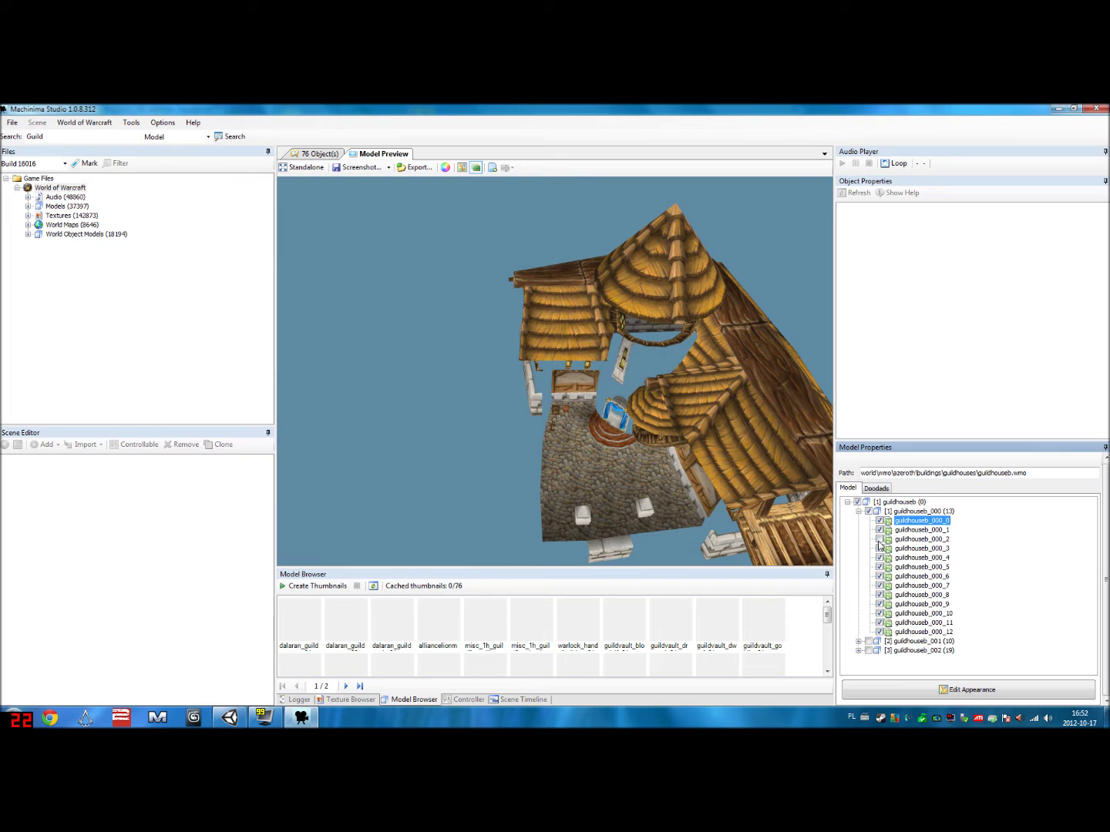
click(879, 539)
click(879, 548)
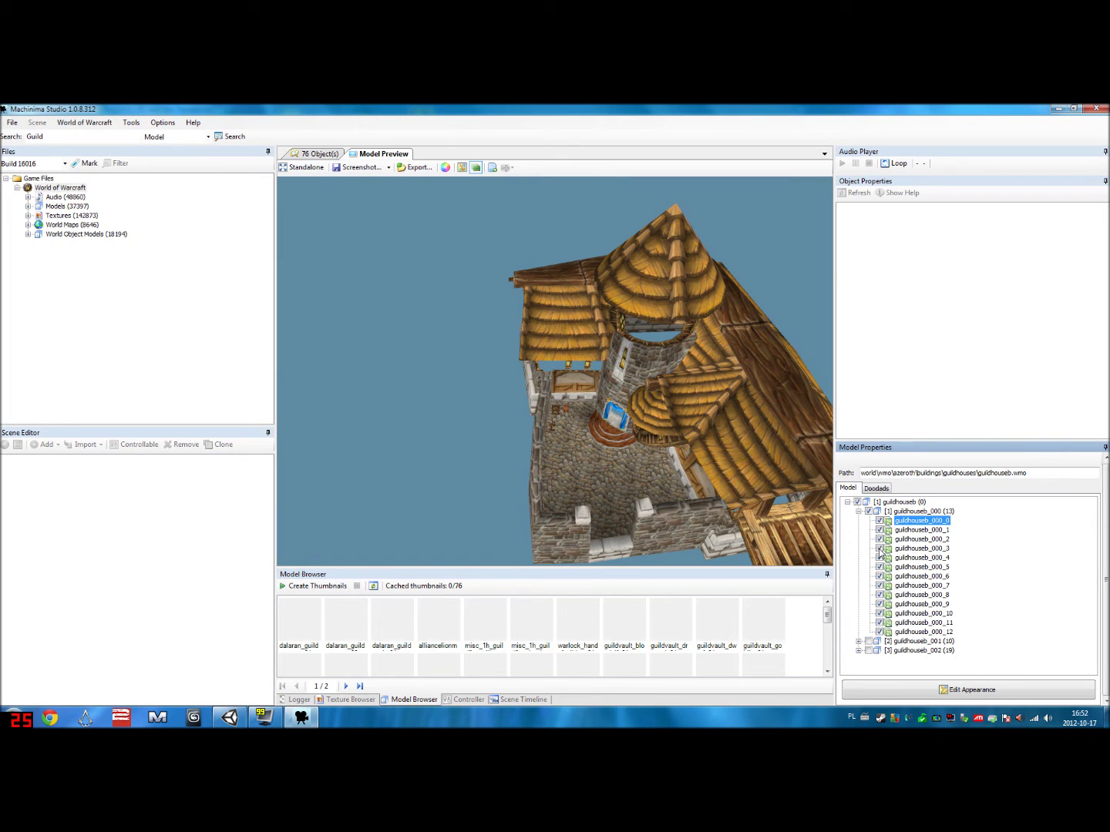
click(879, 549)
click(879, 558)
click(880, 568)
click(880, 577)
click(880, 577)
click(880, 586)
click(880, 586)
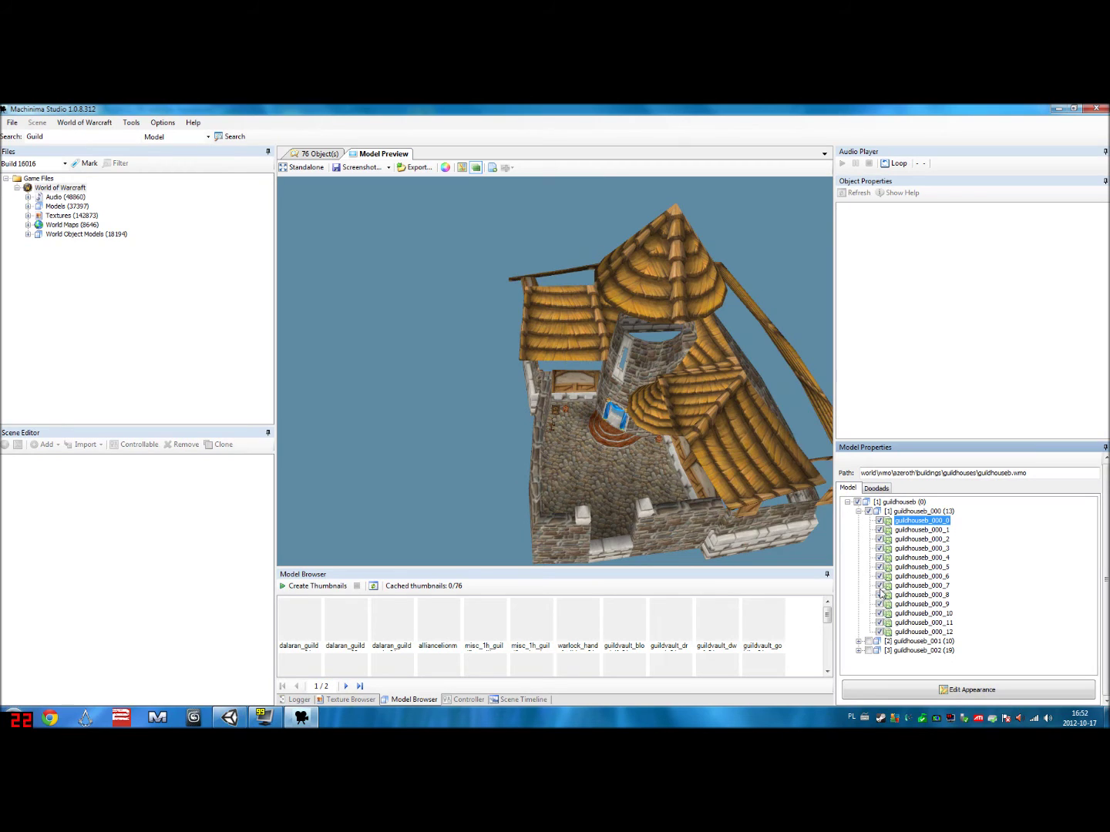
click(880, 595)
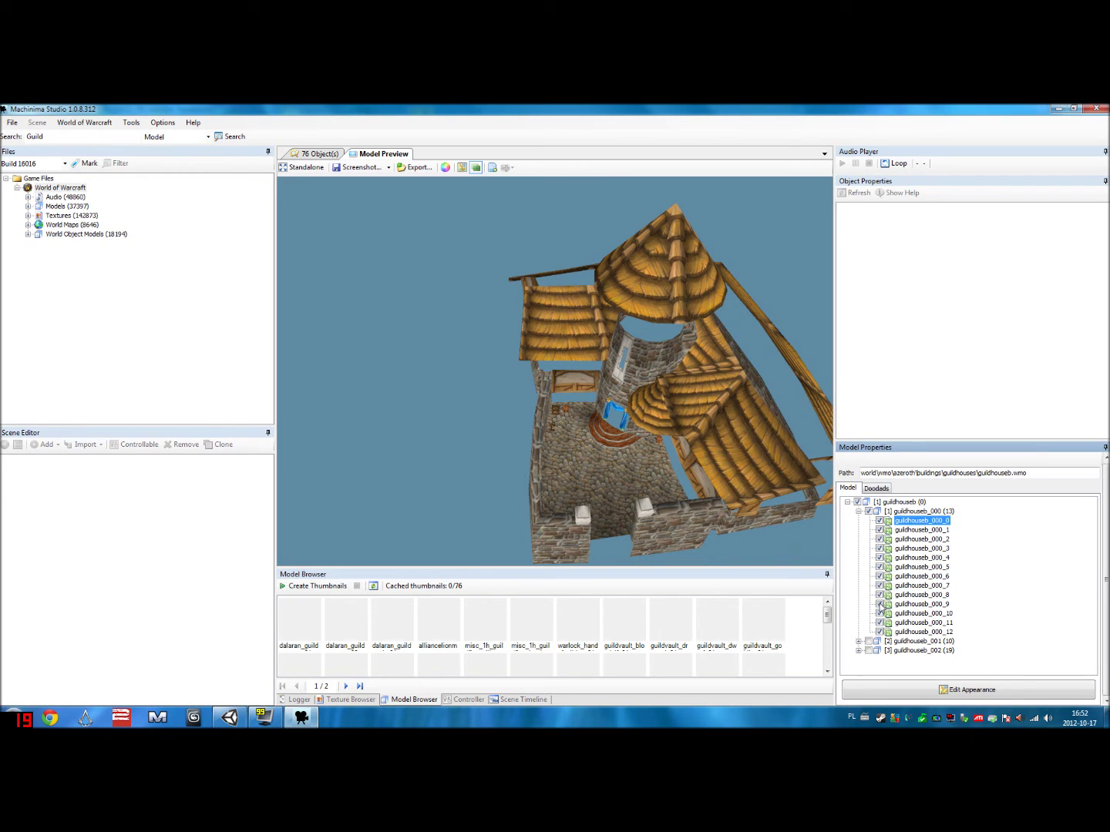
click(880, 613)
click(880, 612)
- View guildhouseb_000_10's diffuse texture from the Appearance Editor in the Image Viewer and switch back to Unity
click(922, 612)
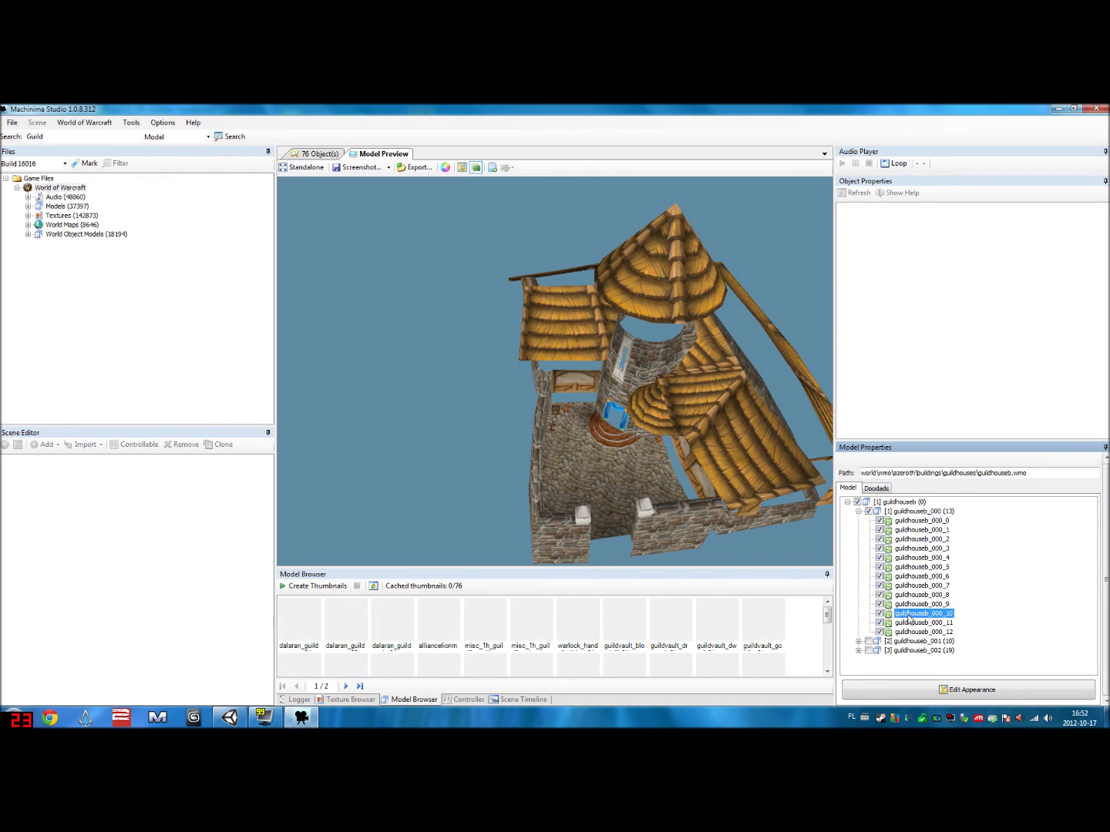
right_click(909, 615)
click(943, 625)
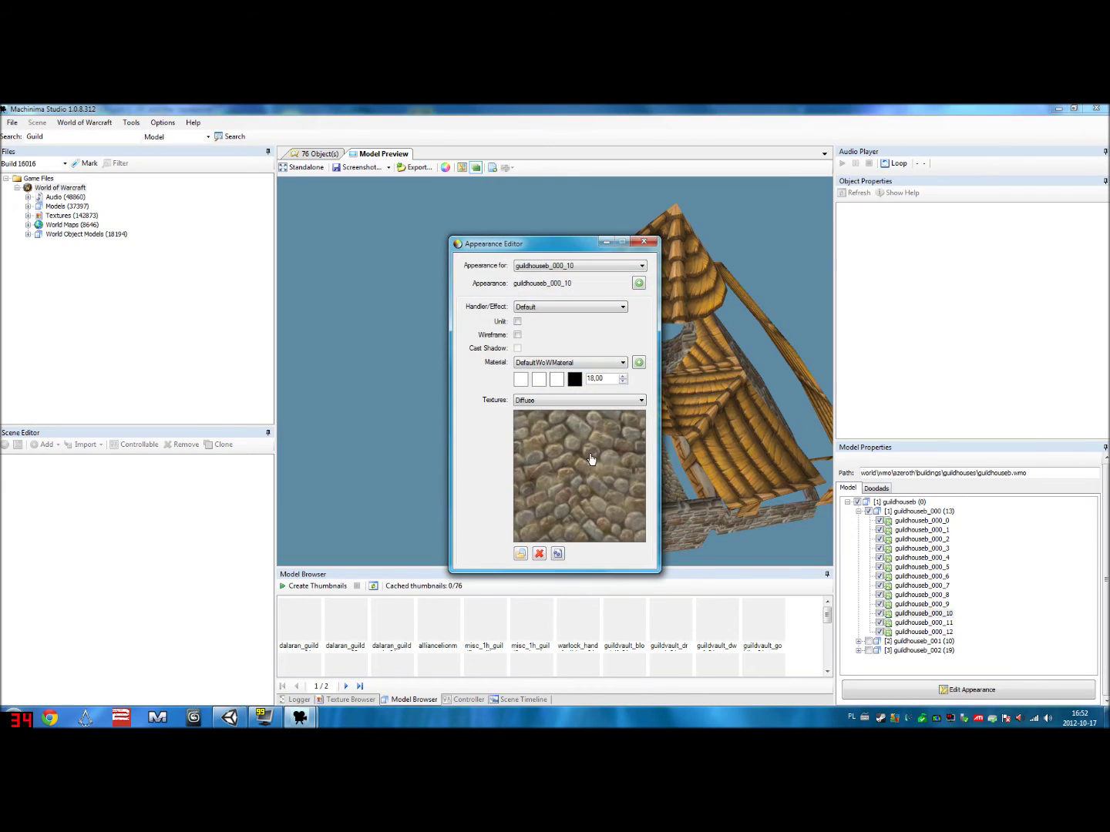
double_click(587, 468)
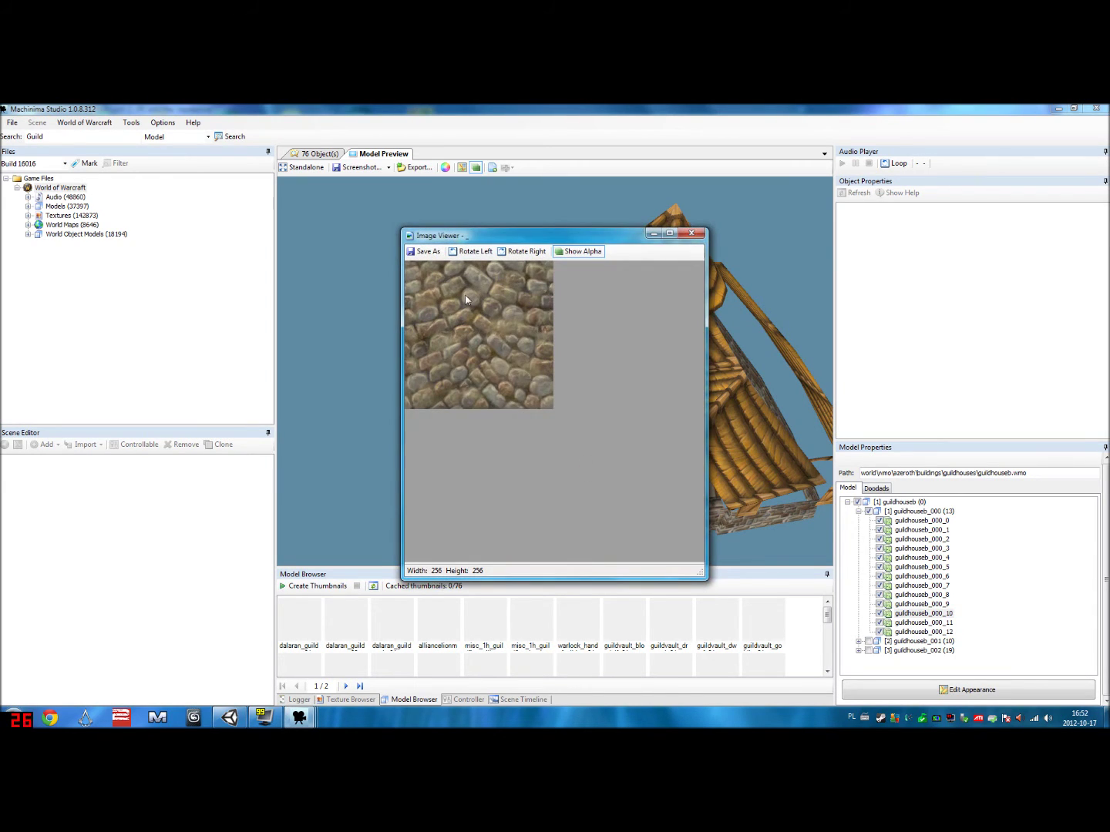
key(alt+Tab)
key(alt+Tab)
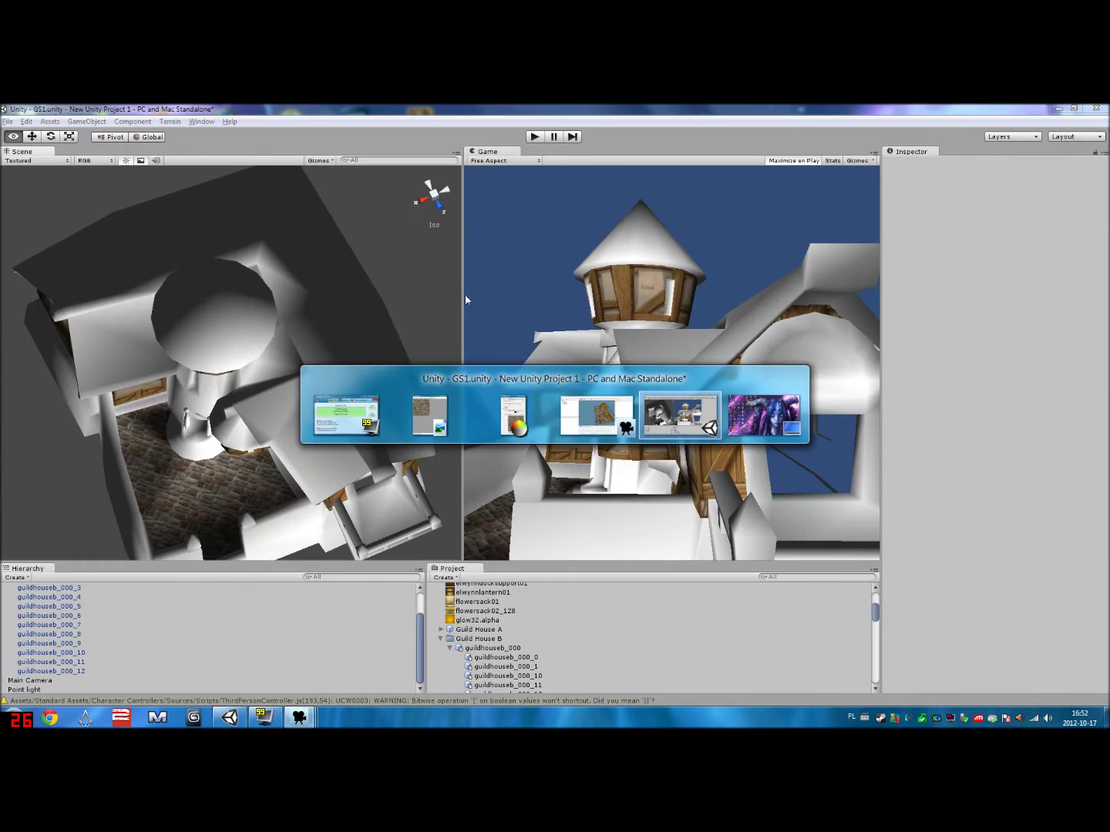
- Import the mm_street_02 texture from the guildhouseb export folder into the Unity project
click(50, 121)
click(105, 192)
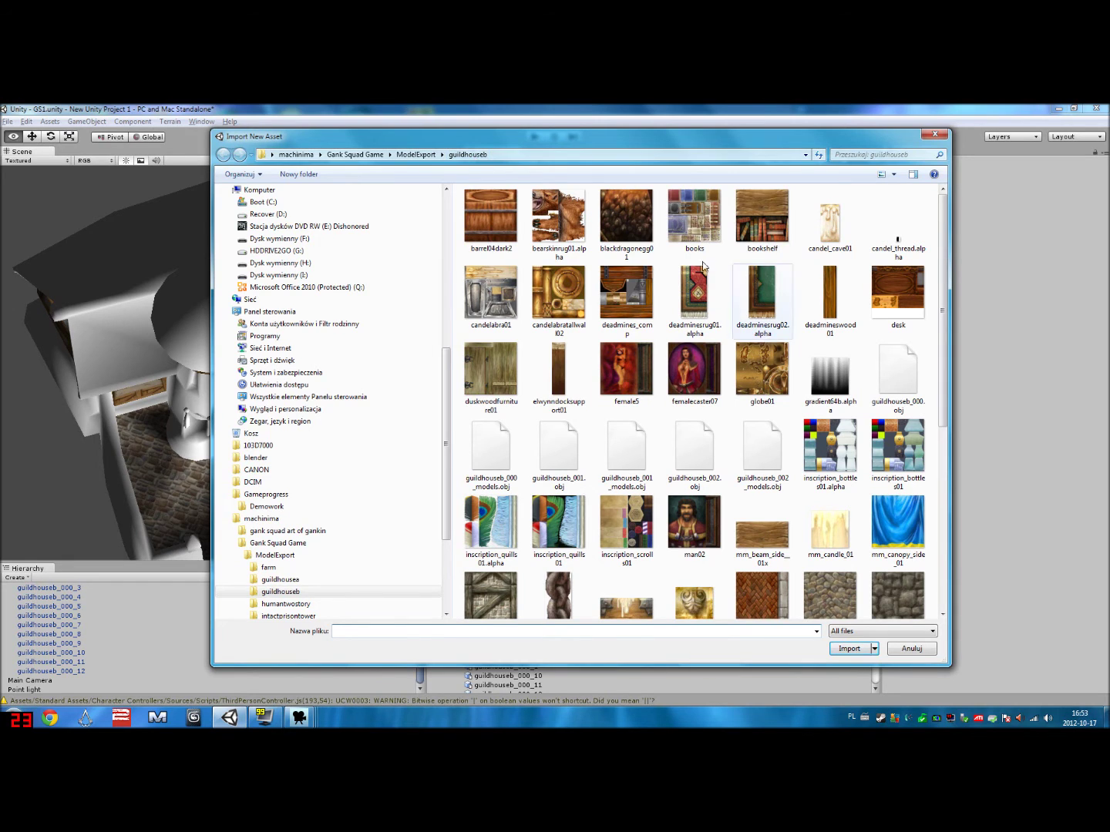
click(840, 594)
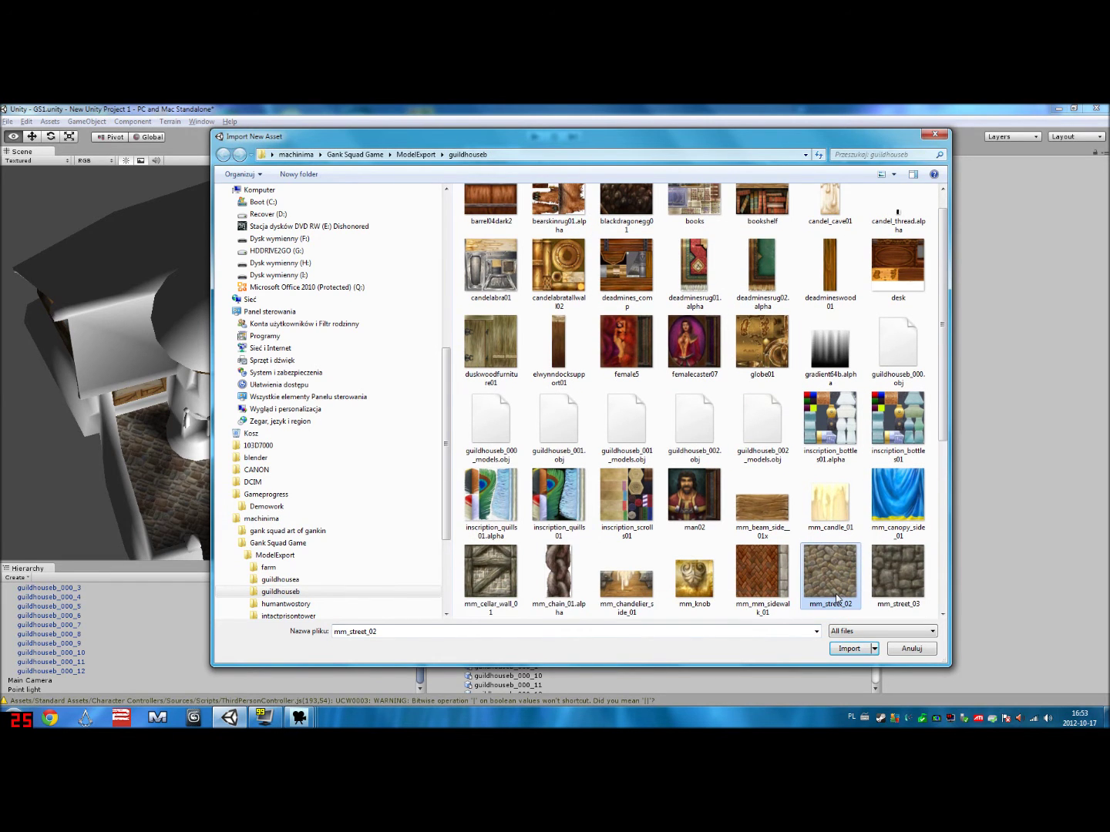
double_click(842, 573)
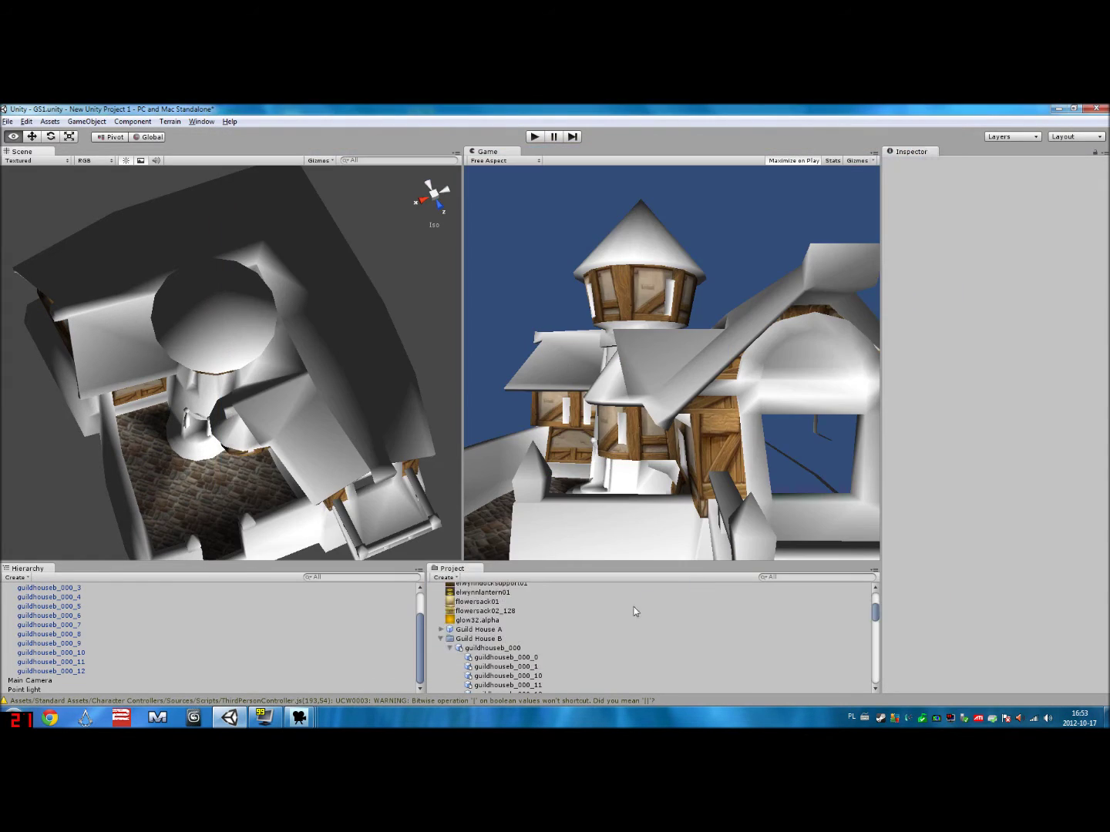
- Replace the base texture of guildhouseb_000_10's material with mm_street_02
scroll(539, 621, up, 10)
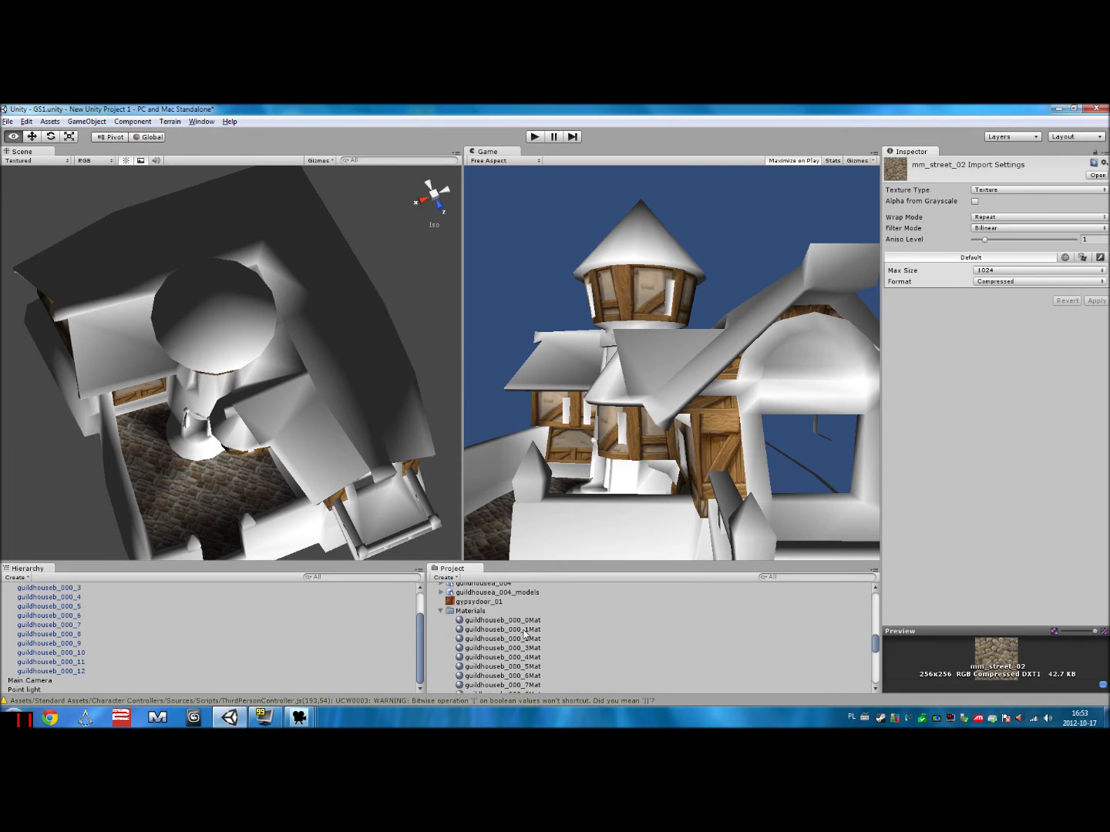
scroll(503, 639, up, 5)
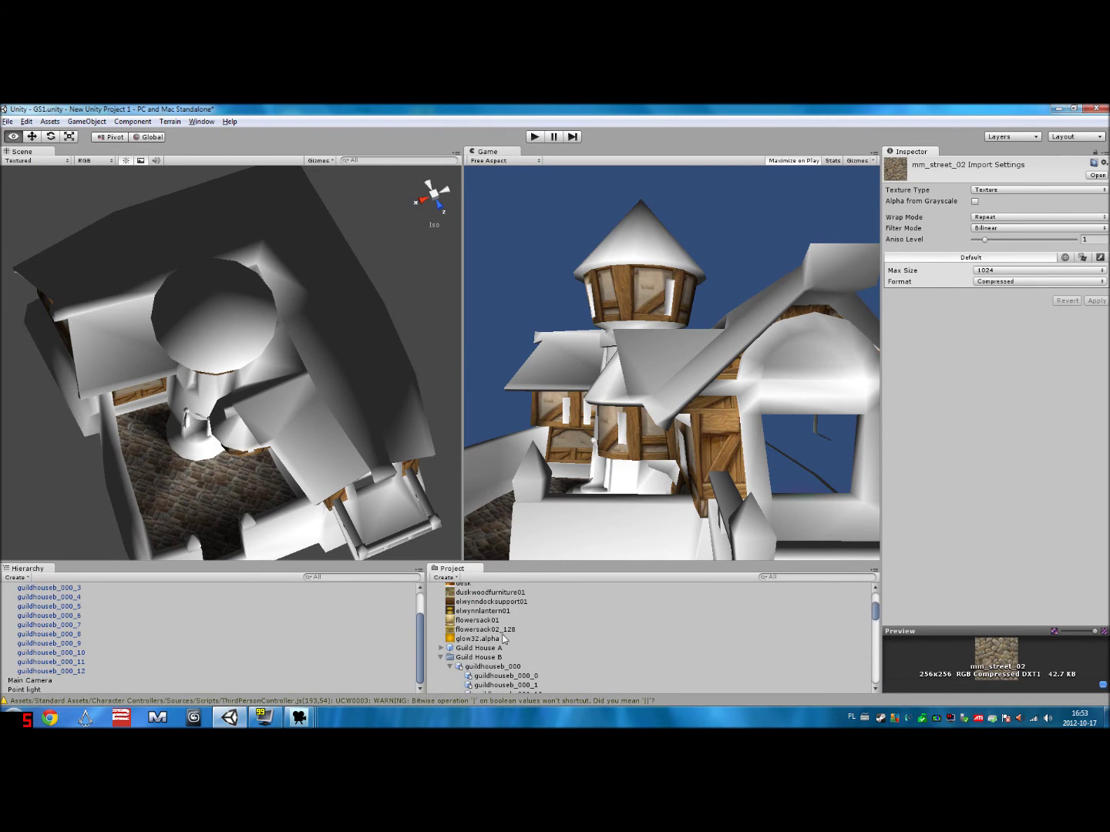
click(538, 625)
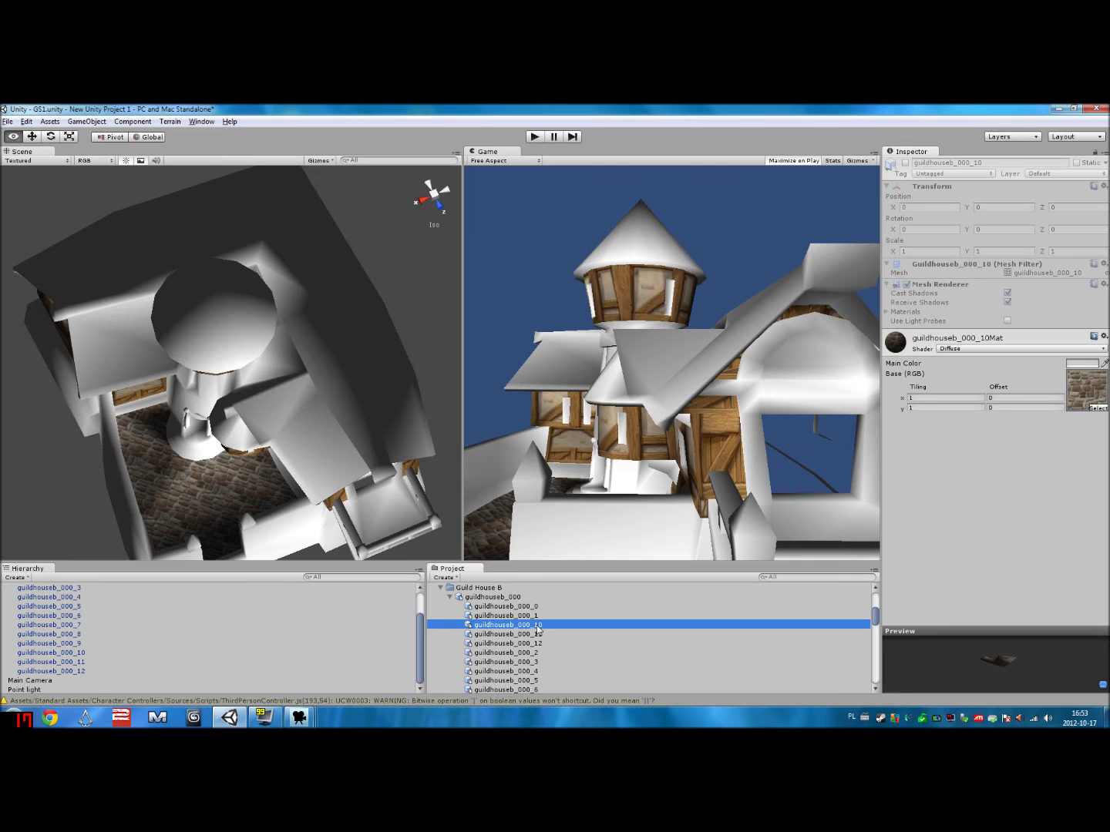
click(1098, 408)
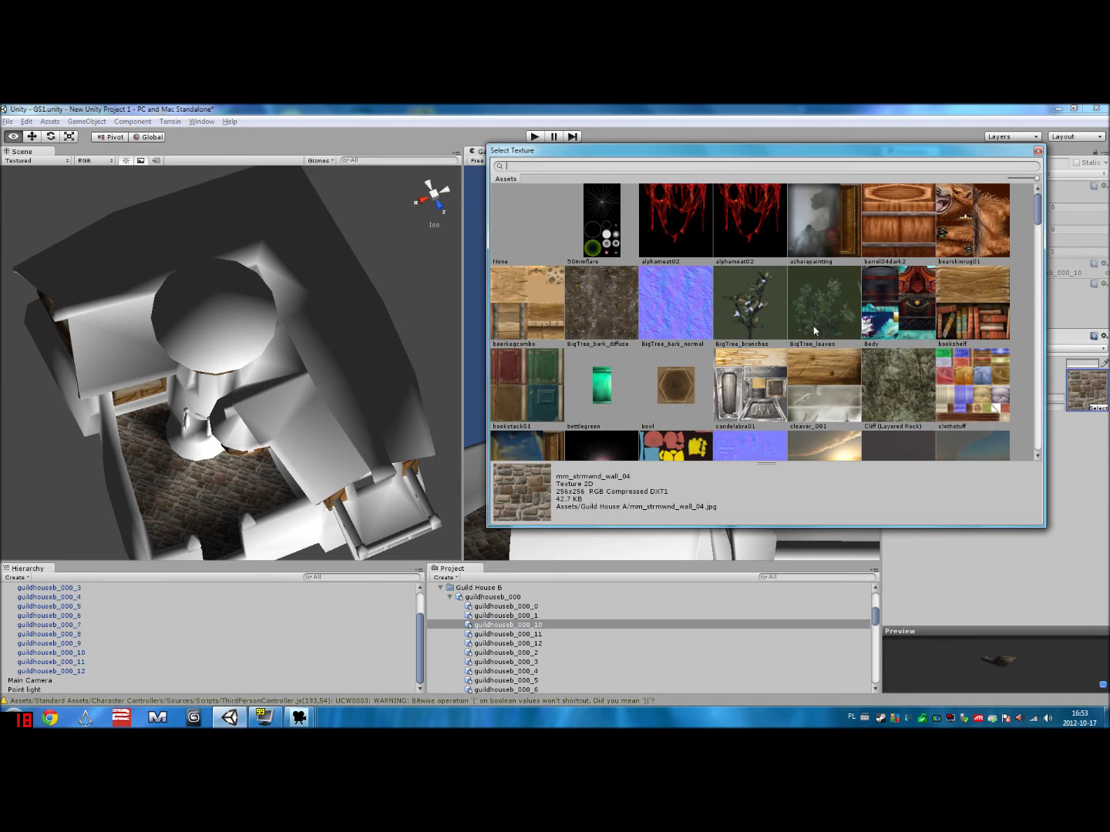
text(mm)
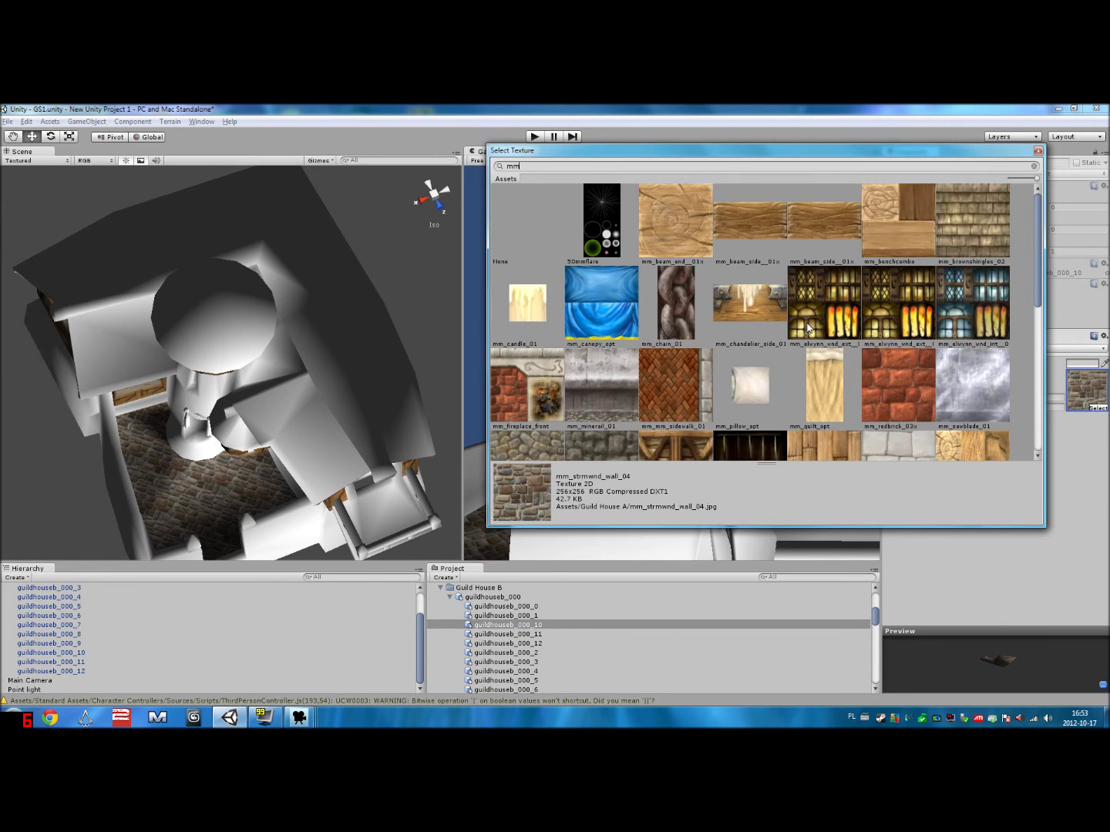
scroll(710, 322, down, 1)
click(534, 399)
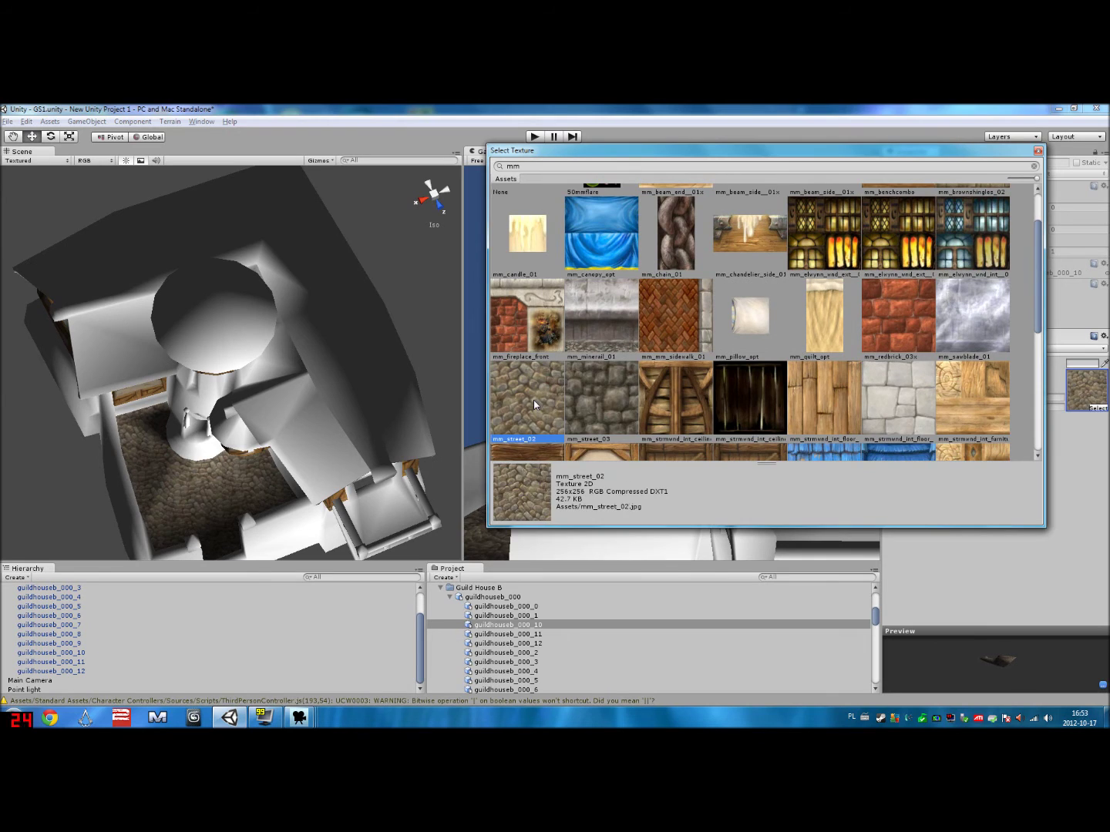
double_click(533, 400)
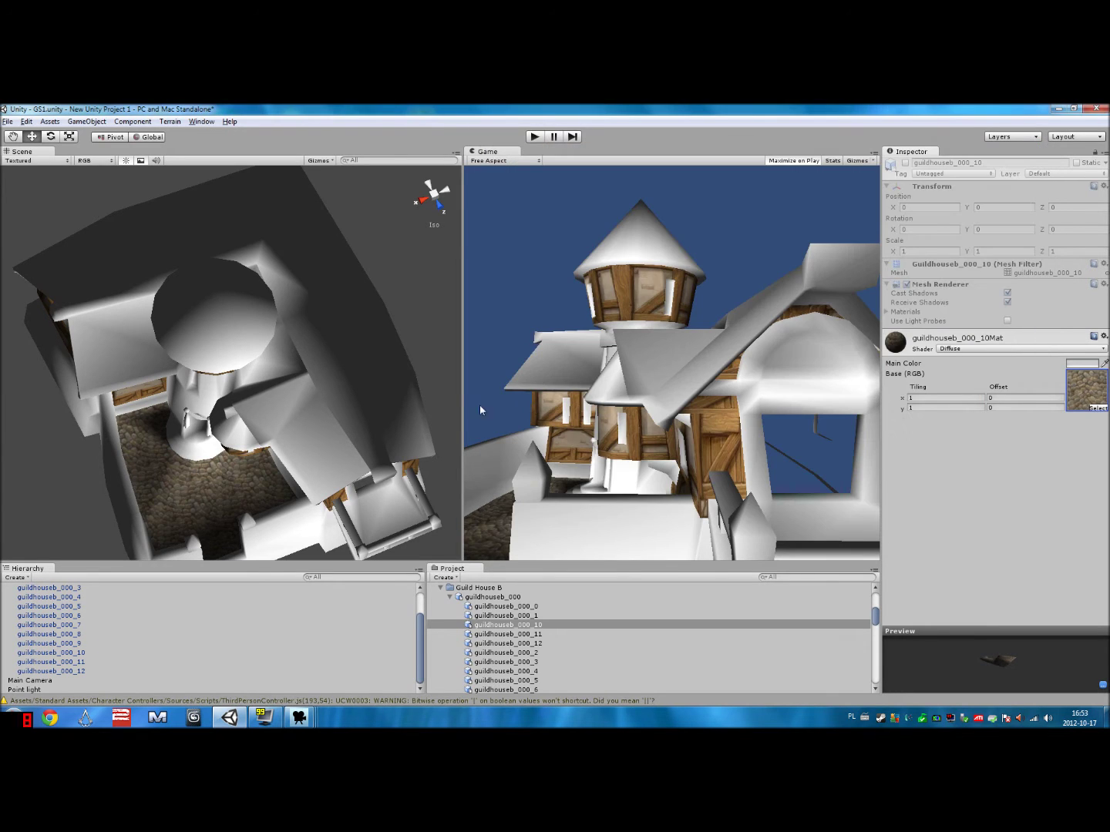
- Examine guildhouseb_000_11's mesh preview and locate that part in the scene, leaving its project asset selected
click(513, 643)
click(512, 634)
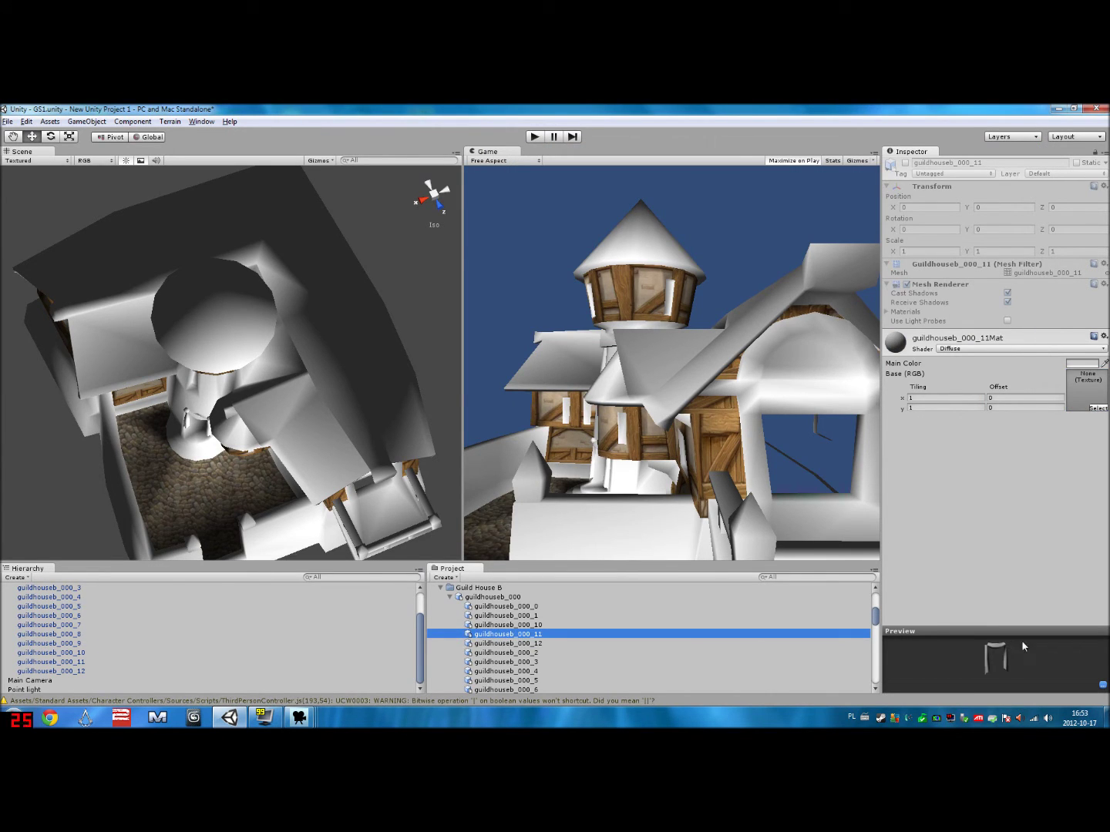
drag(1022, 646, 1048, 667)
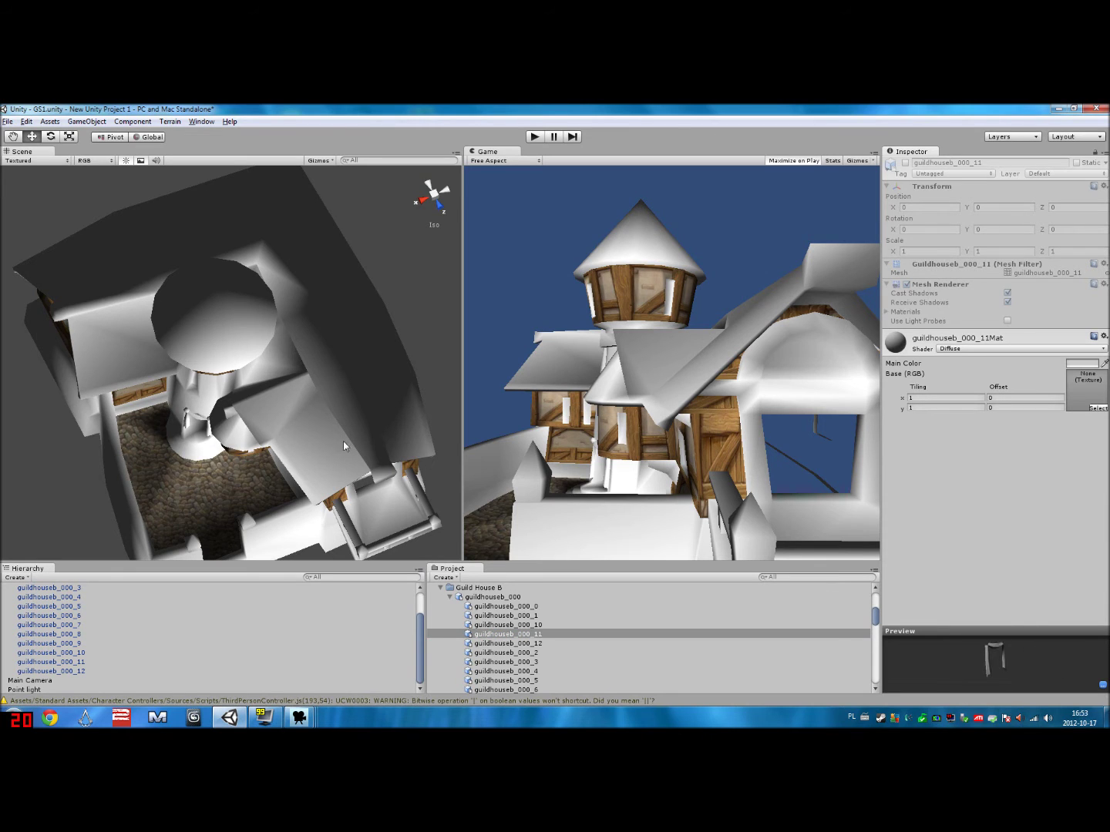
alt+drag(344, 441, 269, 390)
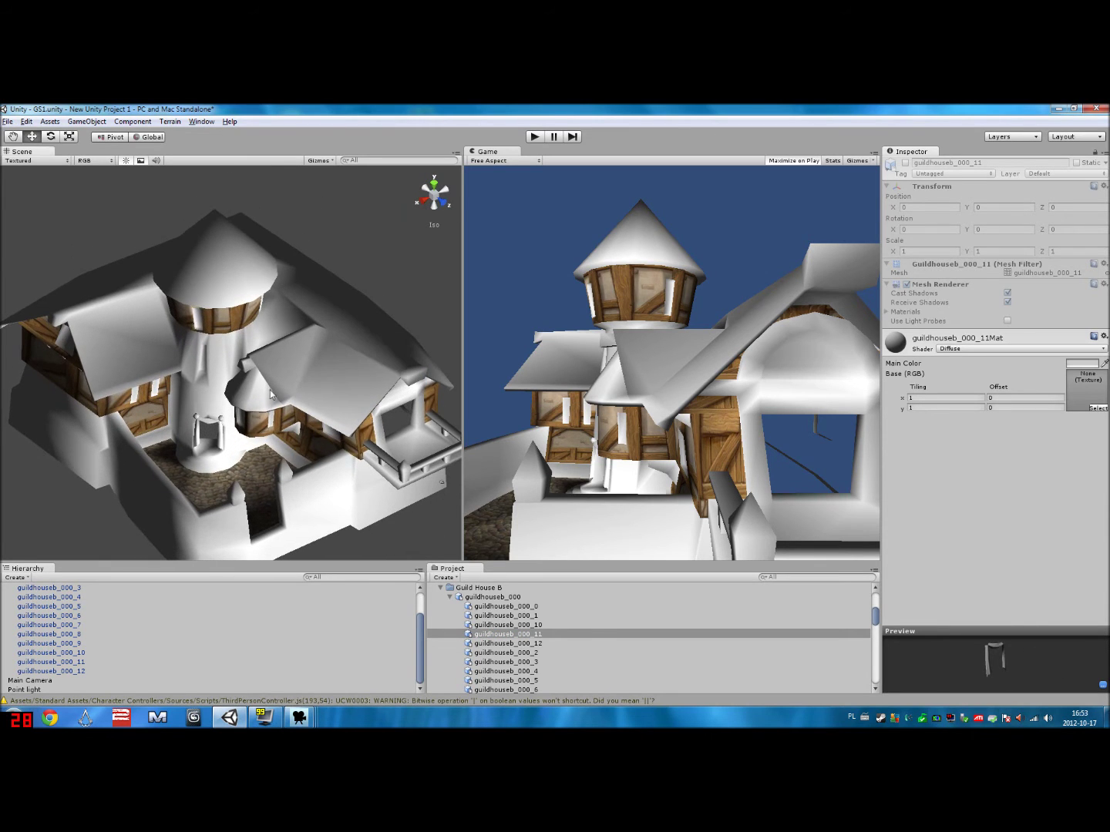
click(67, 661)
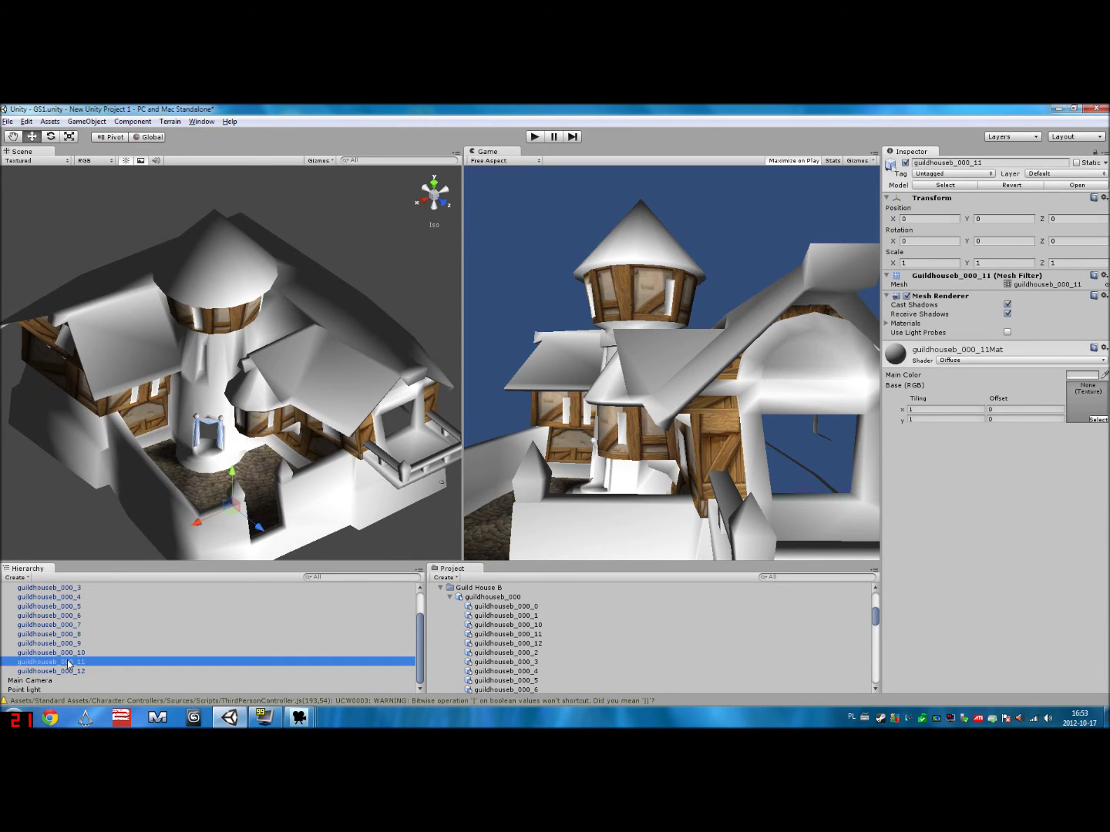
click(531, 635)
- Close the Appearance Editor and Image Viewer windows and switch to Machinima Studio's main window
click(299, 716)
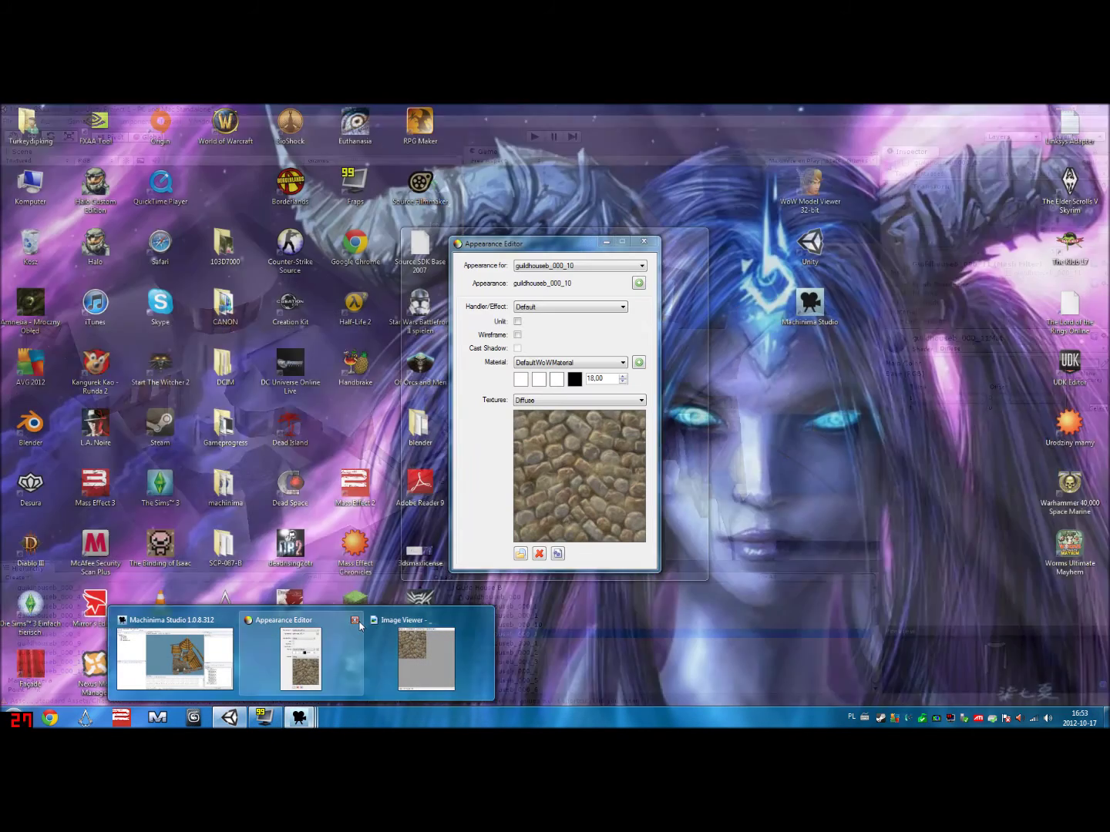
click(360, 624)
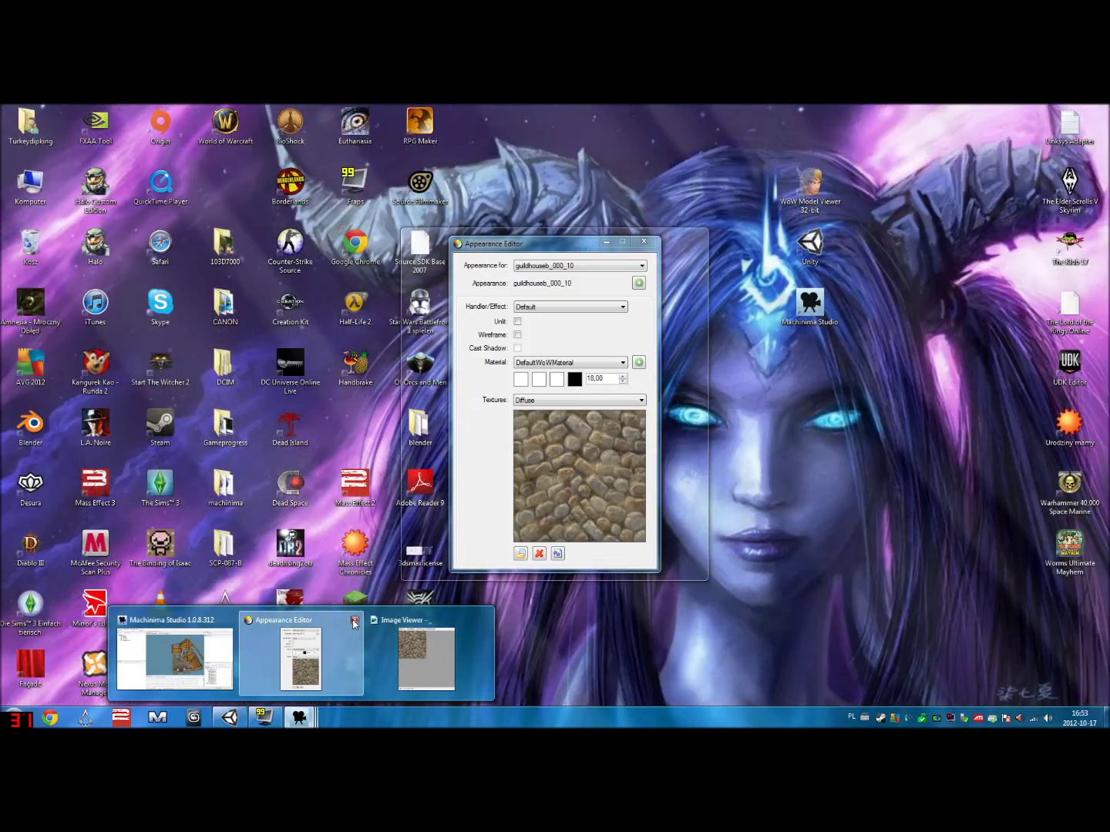
click(354, 621)
click(417, 621)
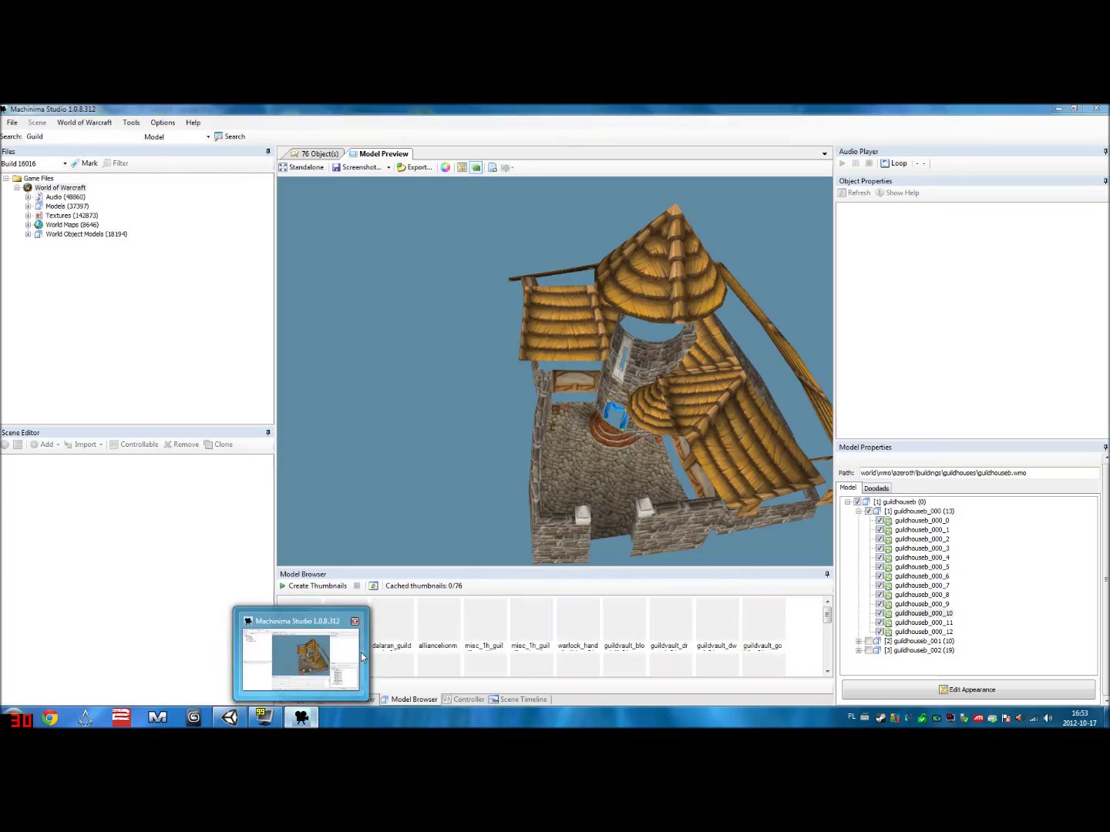
click(331, 654)
- Toggle the visibility of guildhouseb_000 parts 2, 3, 5, 6 and 7 to identify which part of the building each covers
drag(648, 462, 954, 557)
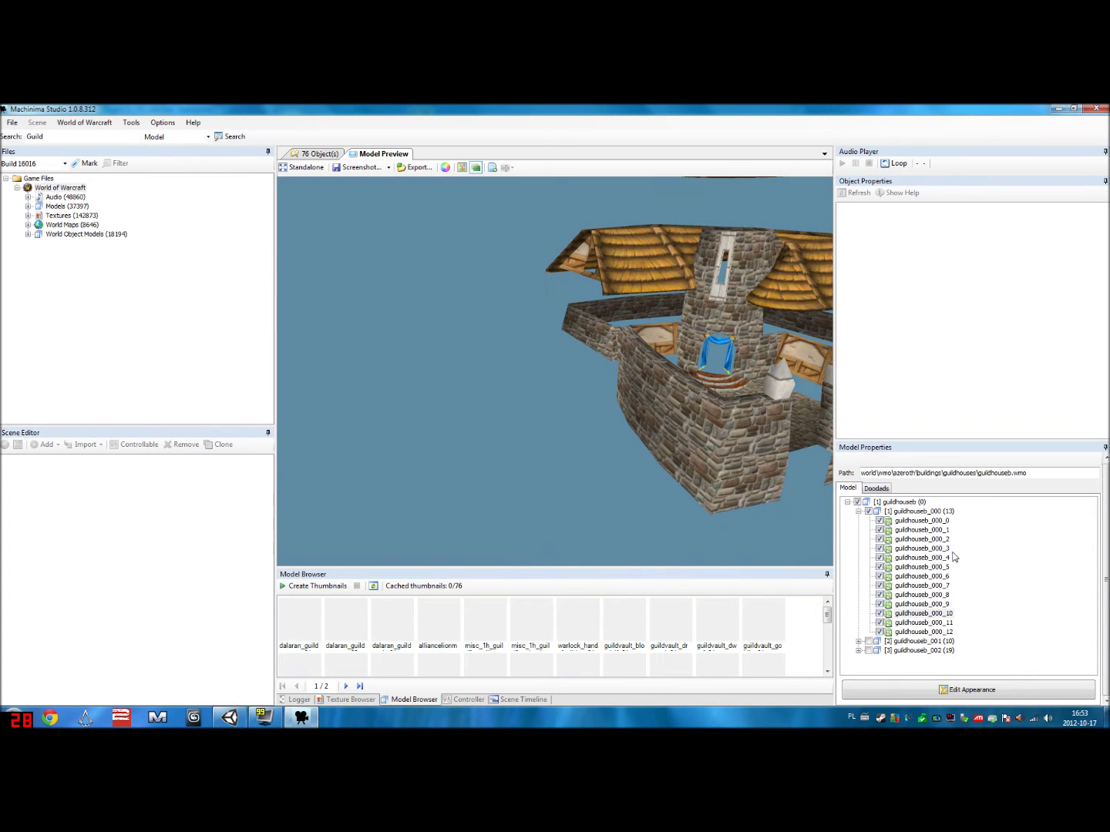
click(877, 514)
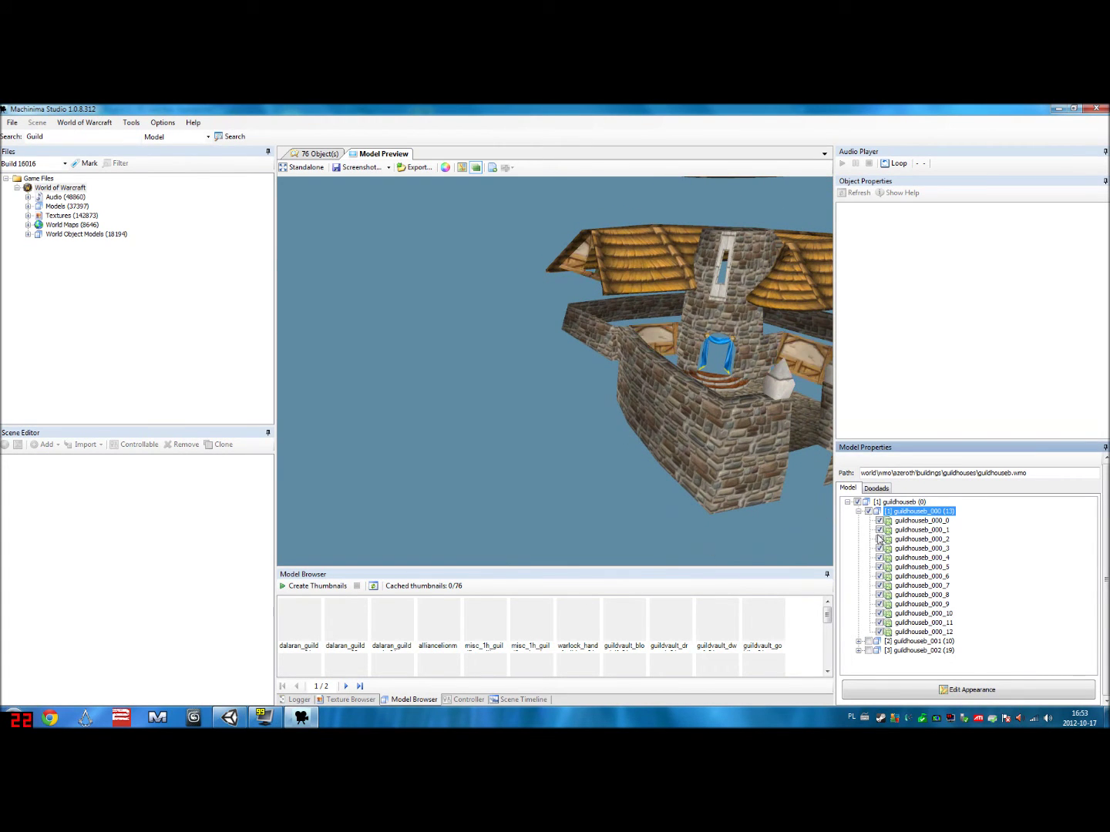
click(879, 537)
click(879, 538)
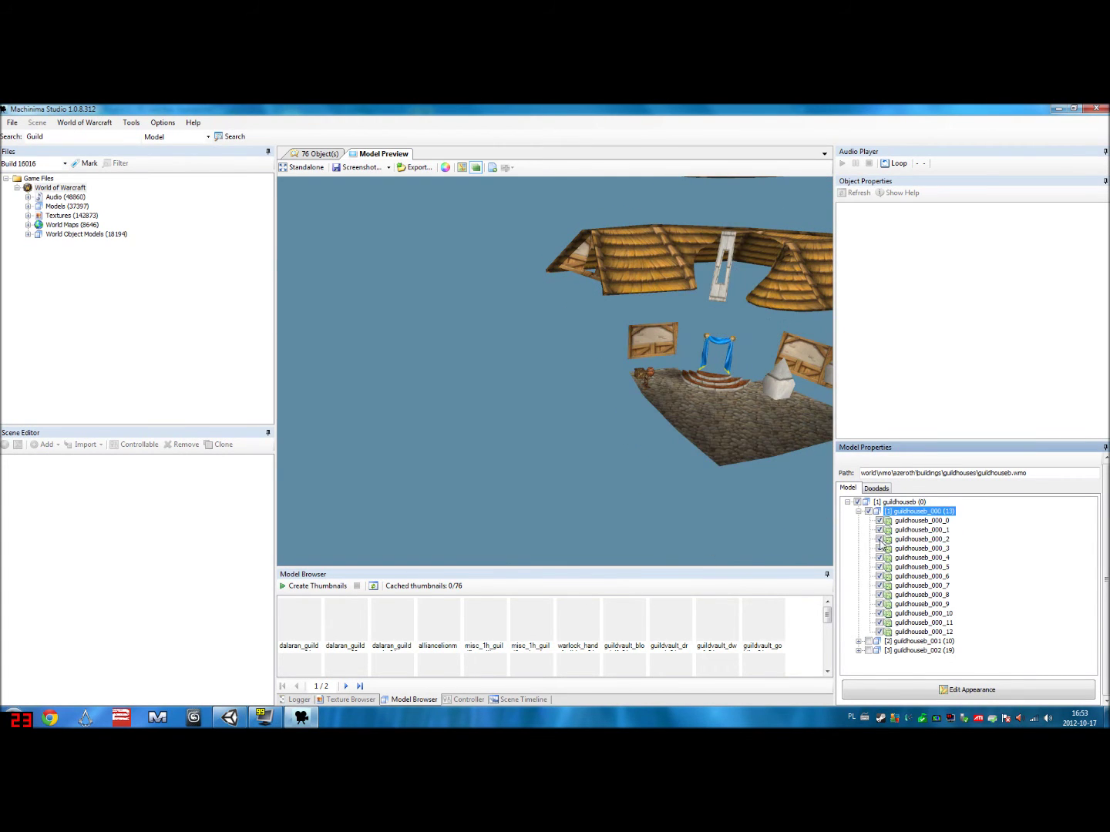
click(880, 548)
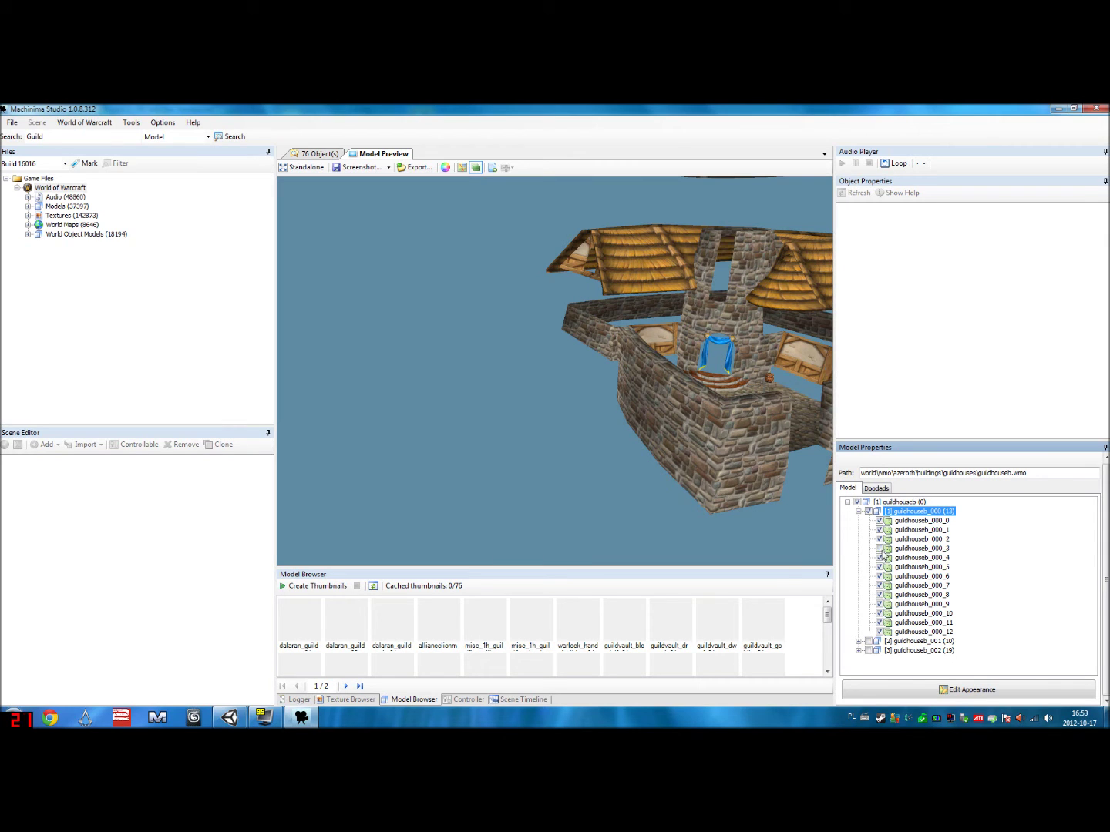
click(880, 548)
click(879, 566)
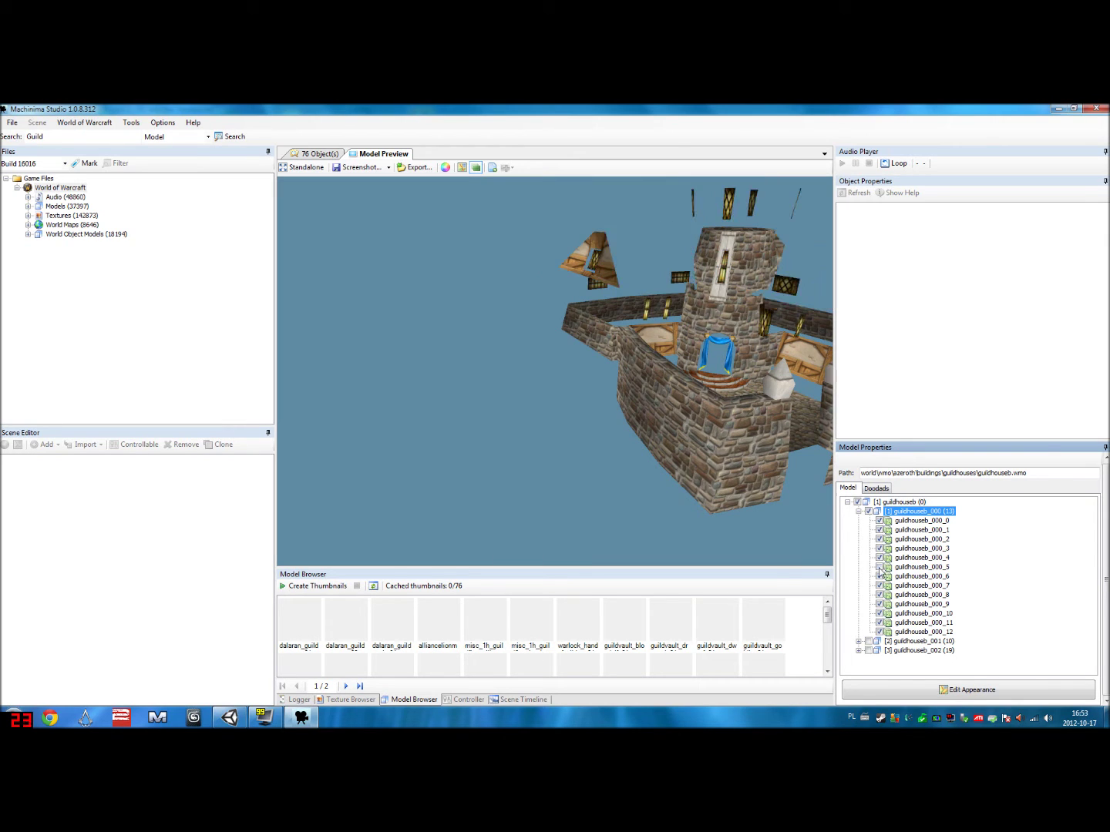
click(880, 566)
click(879, 575)
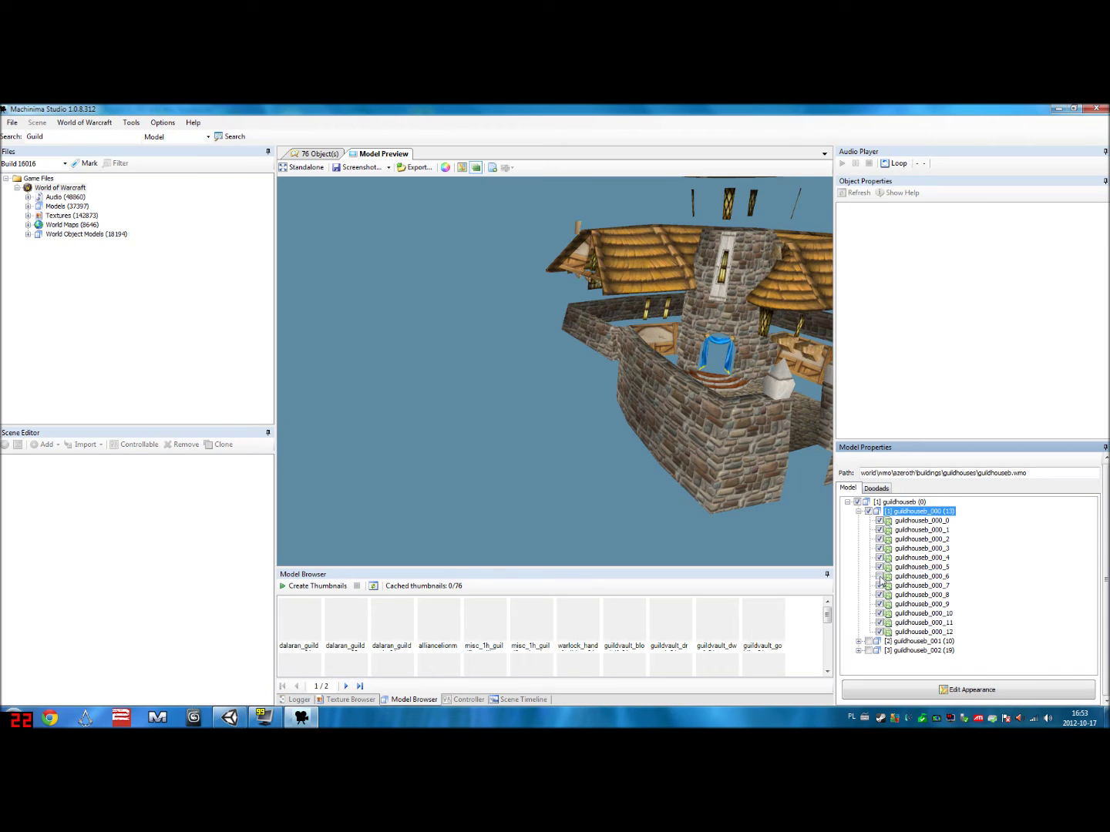
click(880, 576)
click(879, 577)
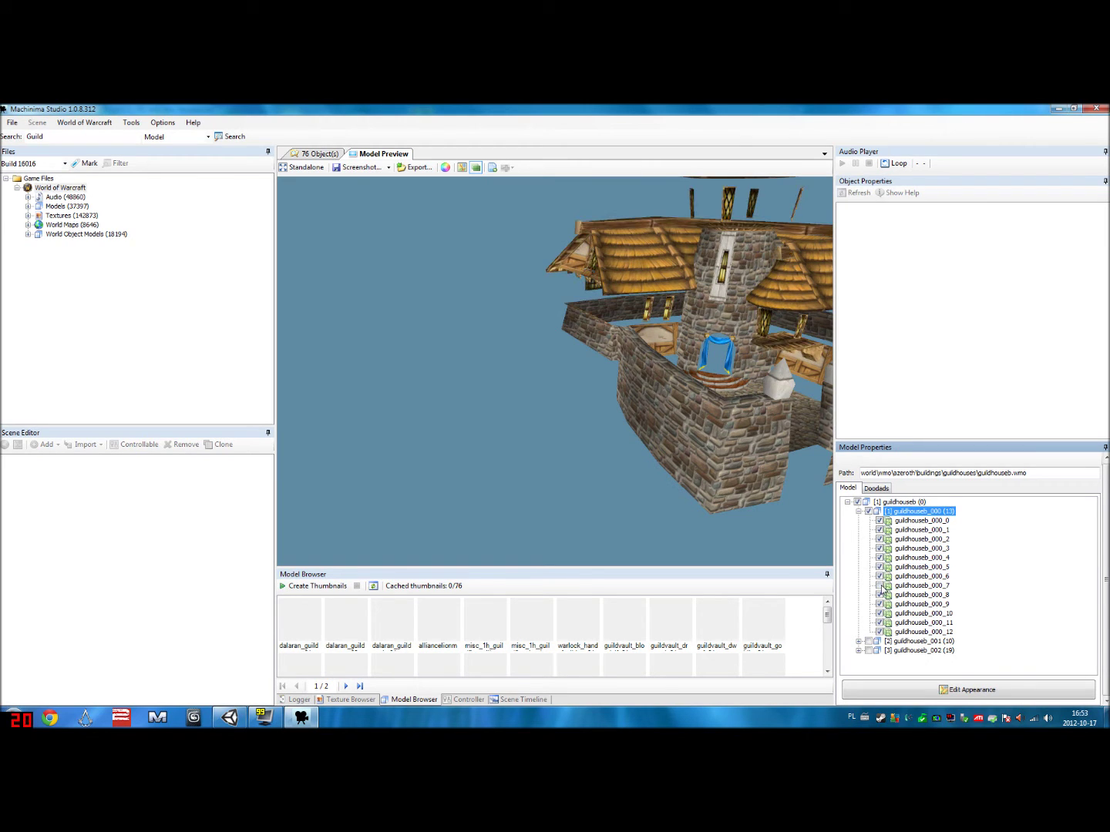
click(881, 601)
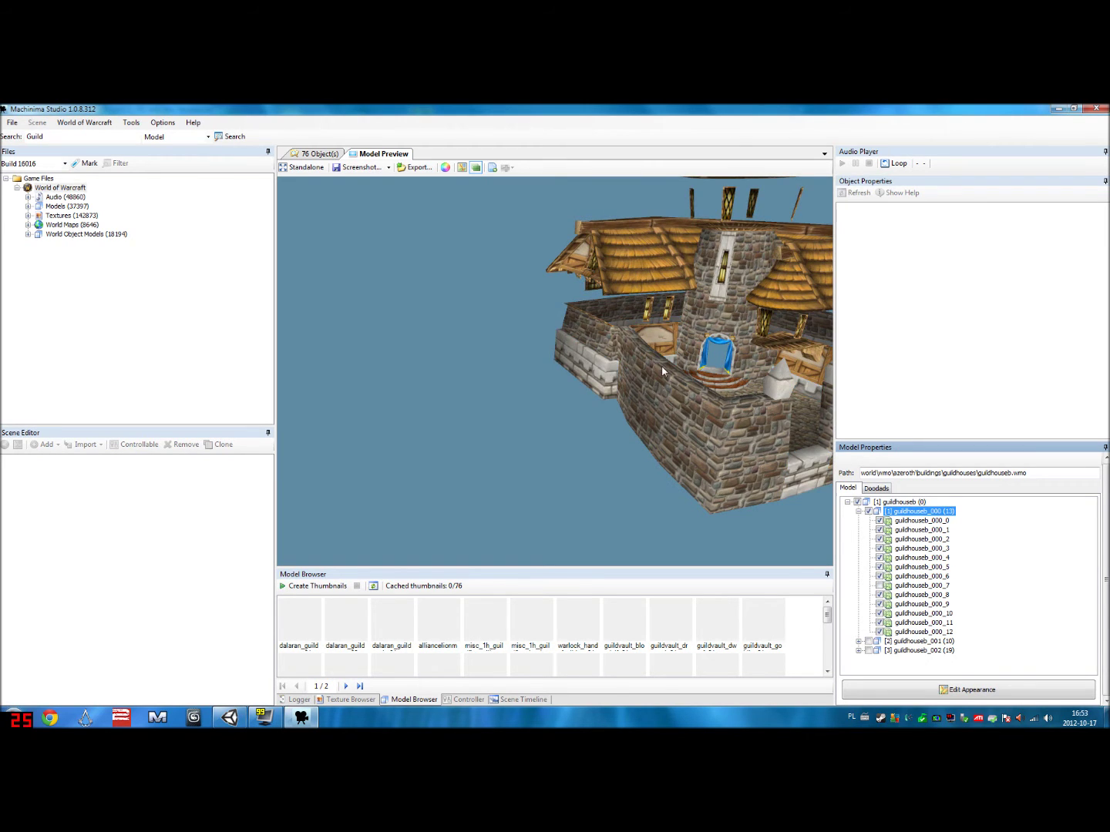
mouse_move(661, 373)
mouse_down()
mouse_move(742, 369)
mouse_move(645, 365)
mouse_up()
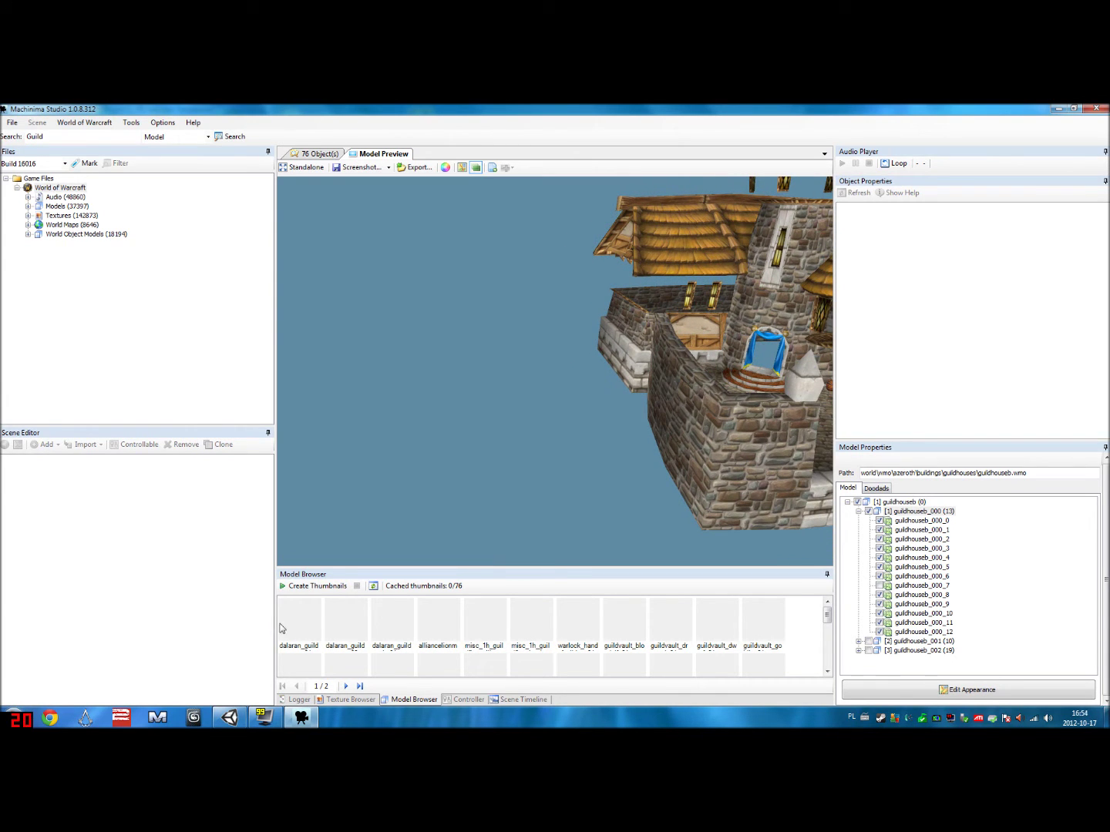
- Switch back to Unity and assign mm_strmwnd_int_floor_02 as the base texture of guildhouseb_000_11's material
key(alt+Tab)
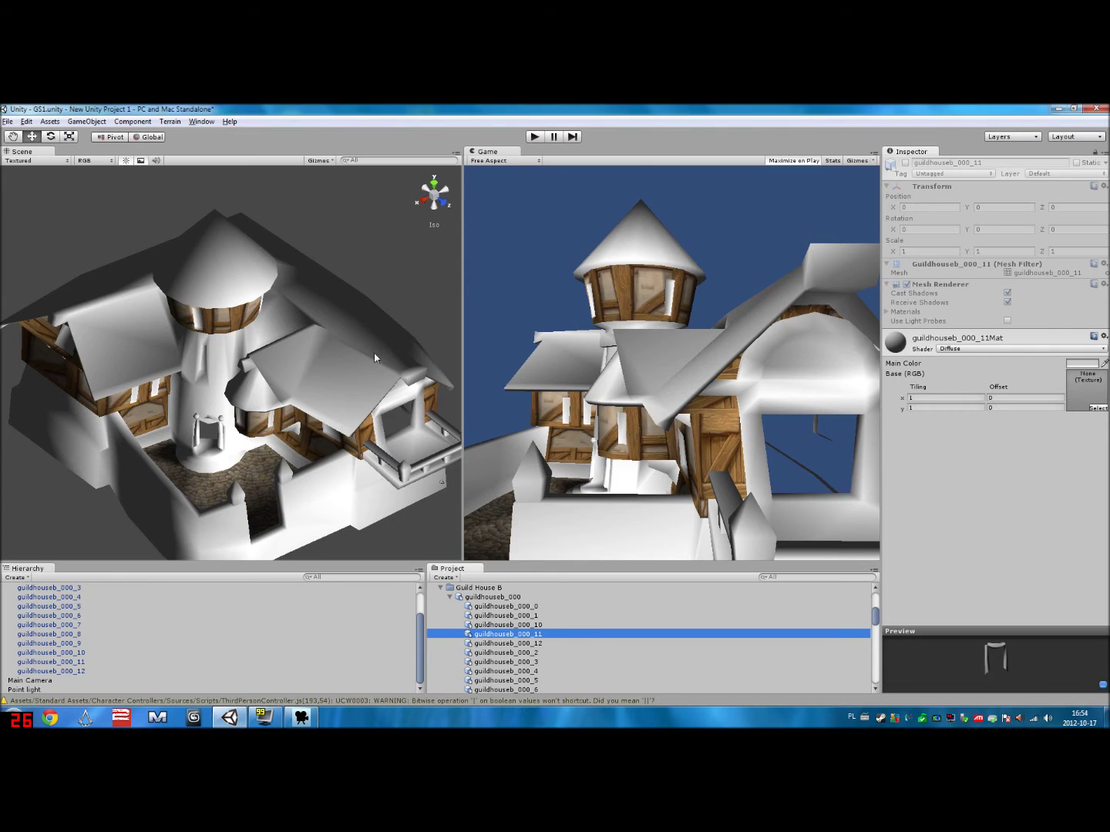
click(1097, 408)
scroll(768, 322, down, 10)
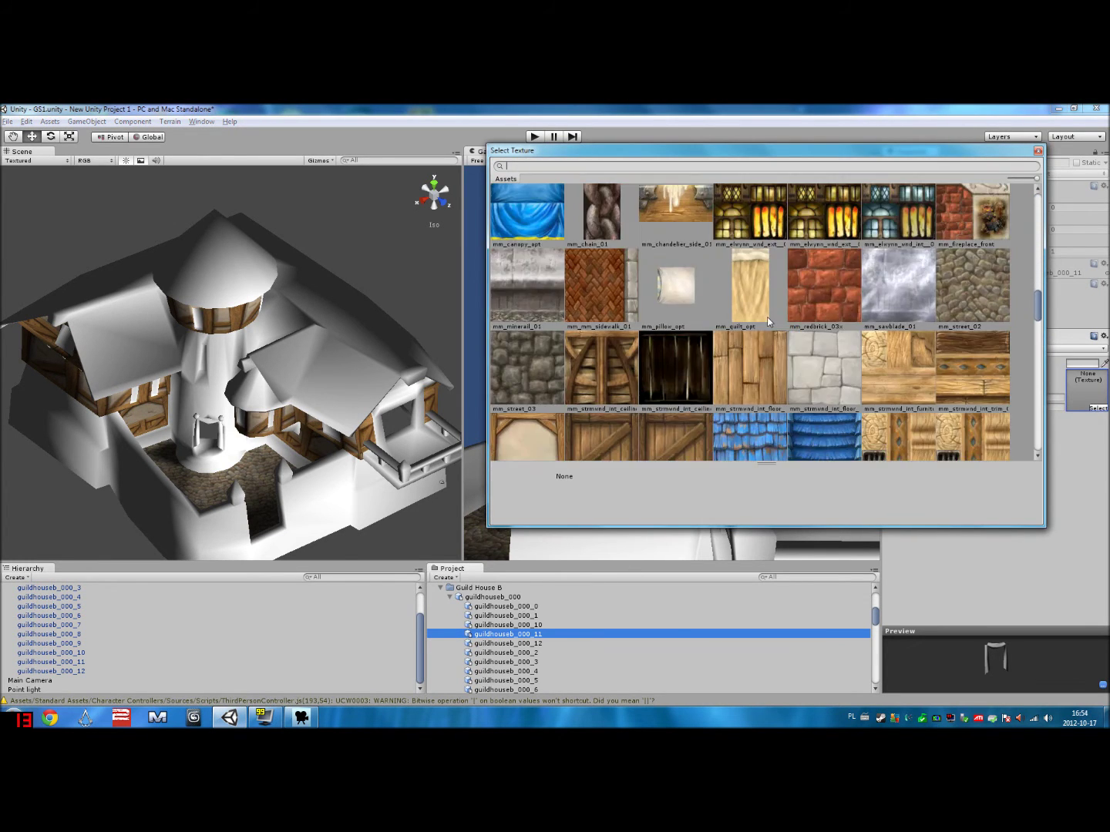
scroll(767, 322, down, 2)
scroll(801, 312, up, 1)
click(831, 304)
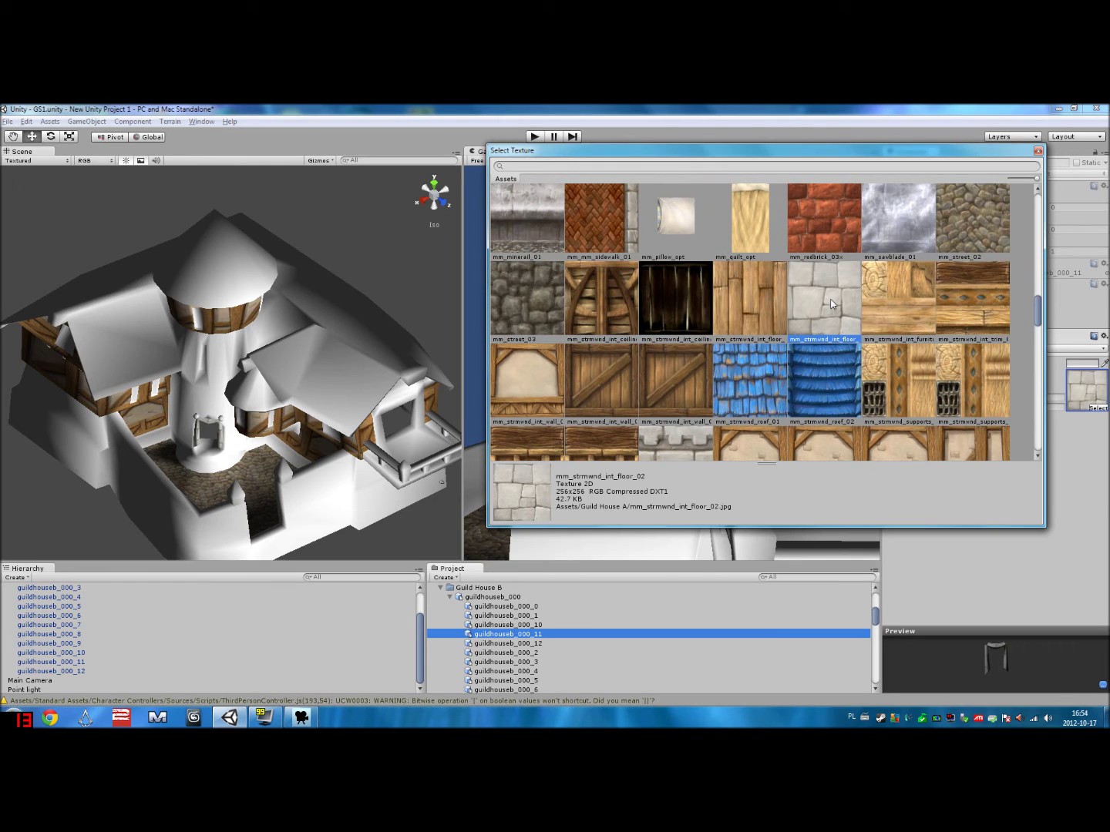
click(297, 420)
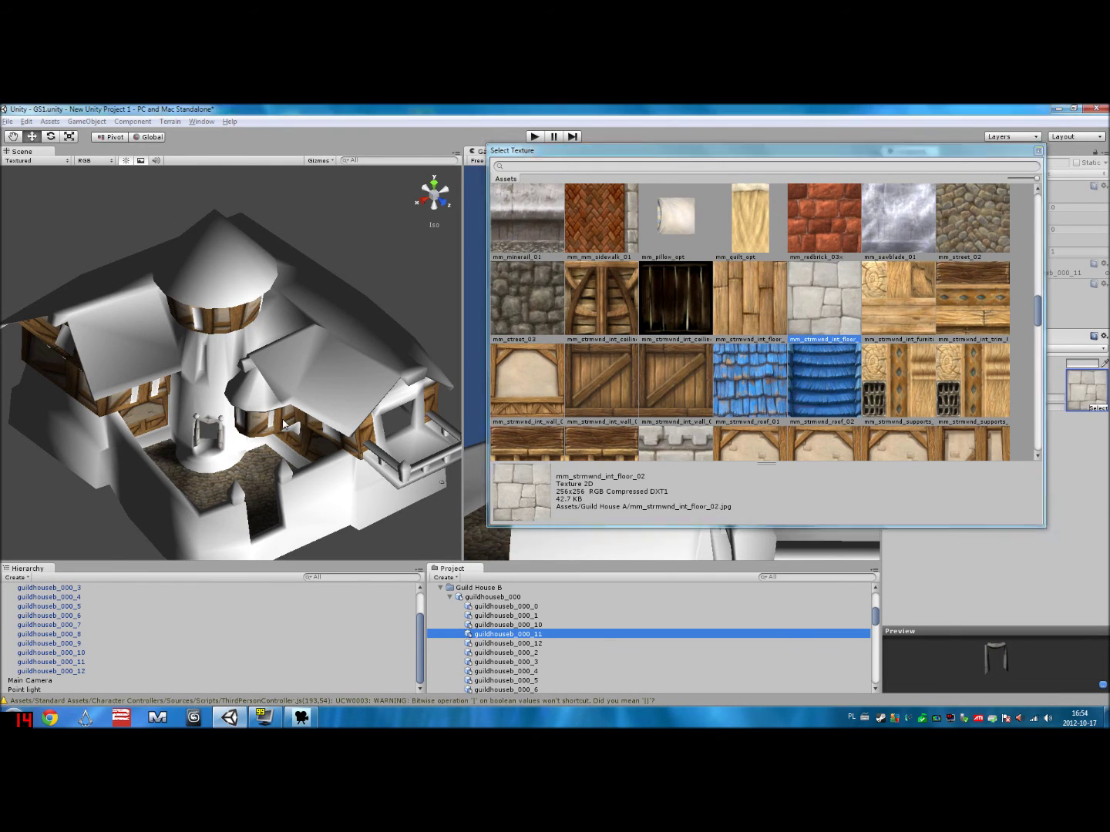
alt+drag(295, 404, 271, 359)
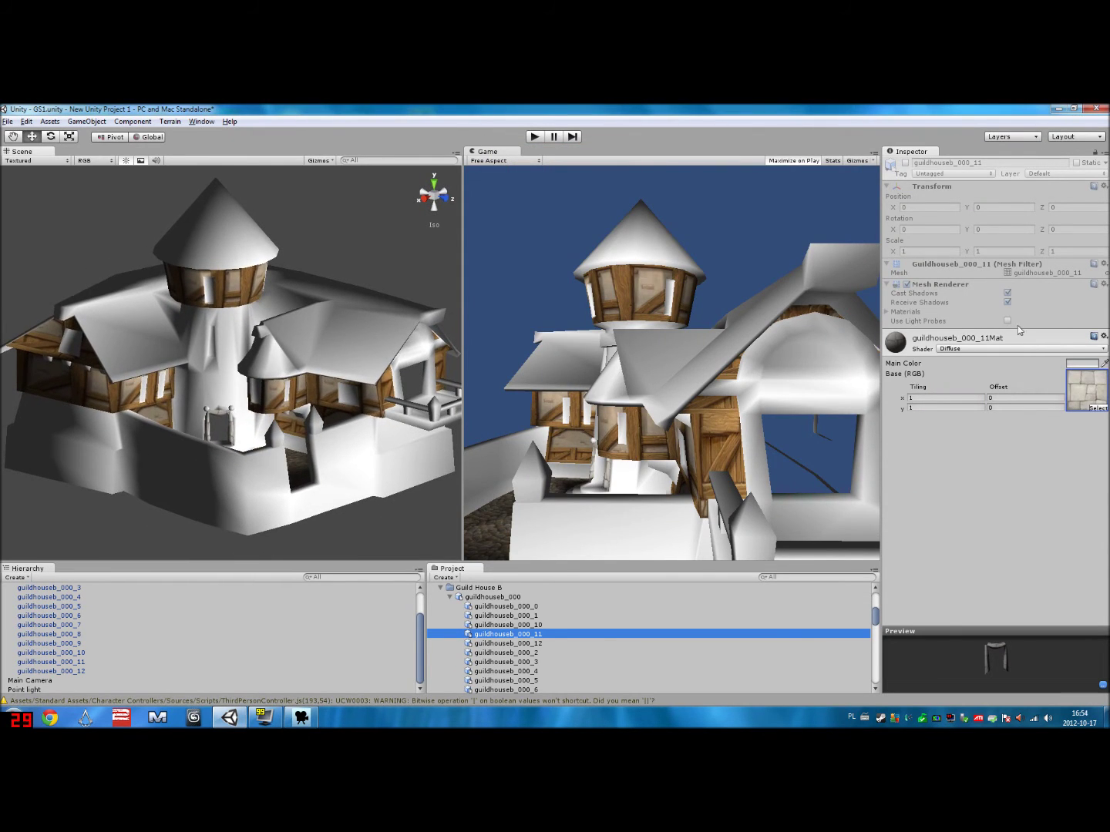
- Import the mm_canopy_side_01 texture from the guildhouseb export folder into the Unity project
click(50, 121)
click(91, 188)
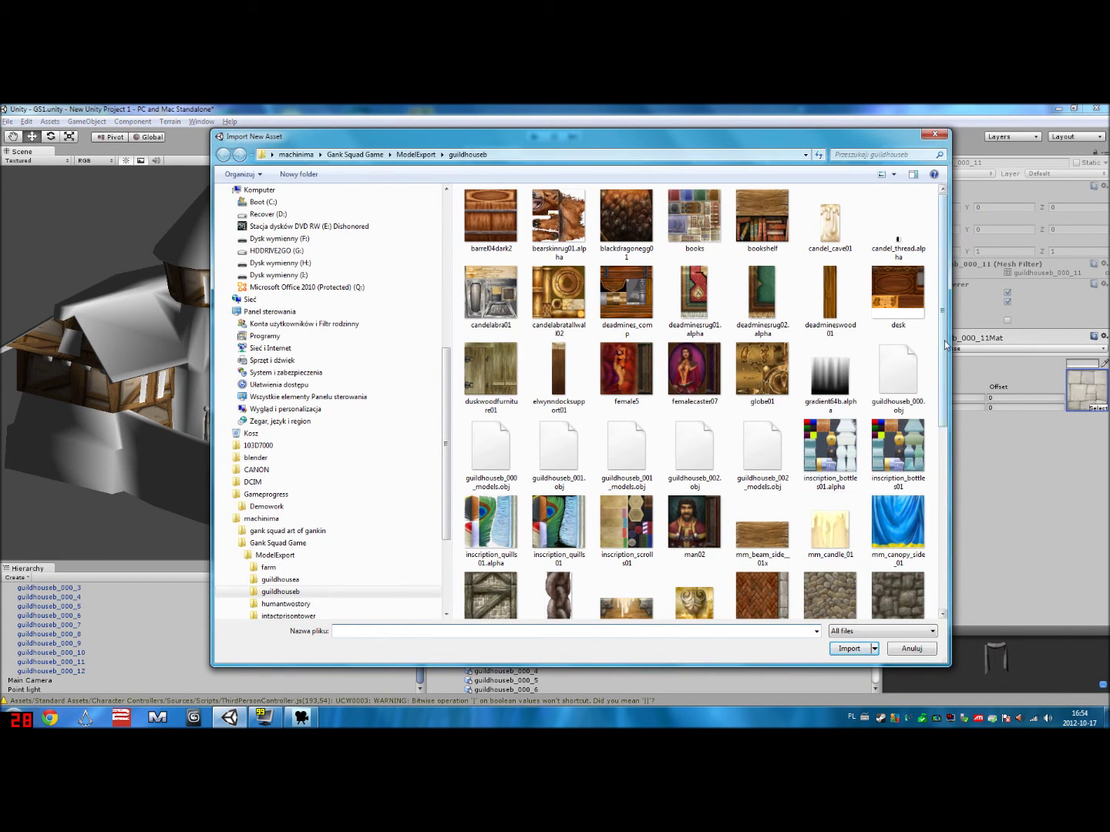
drag(944, 339, 930, 467)
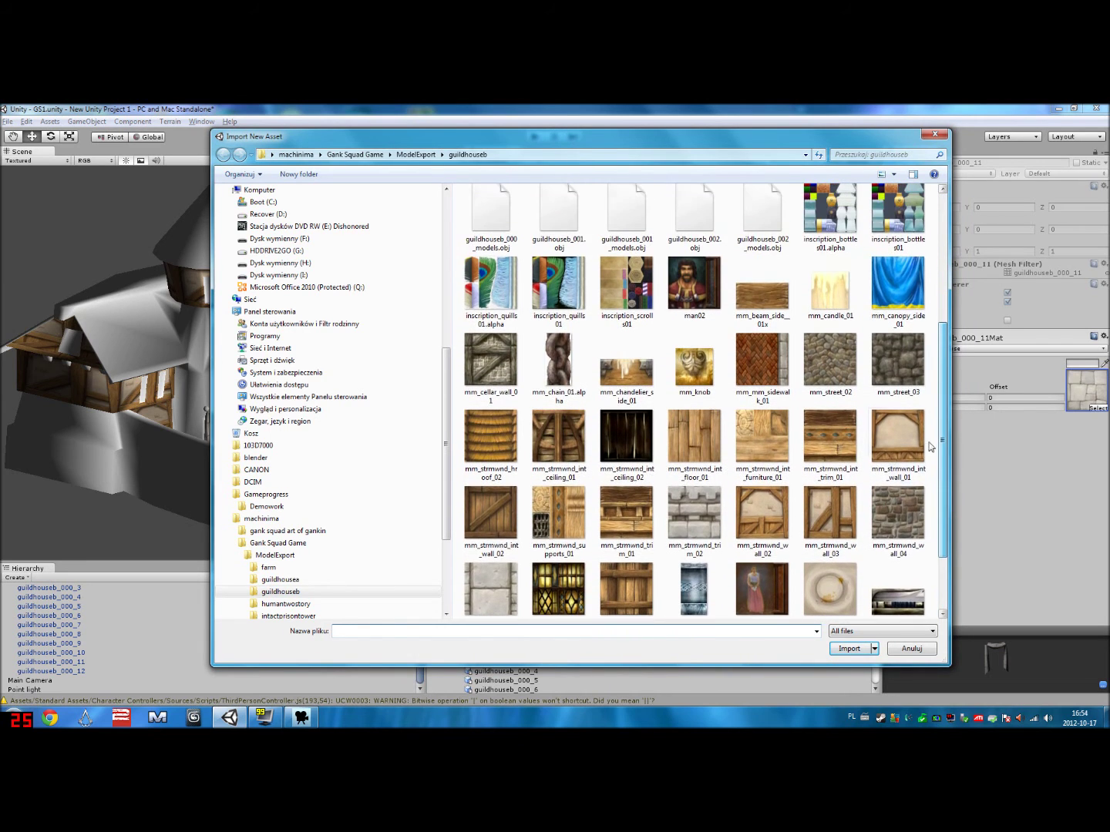
double_click(906, 301)
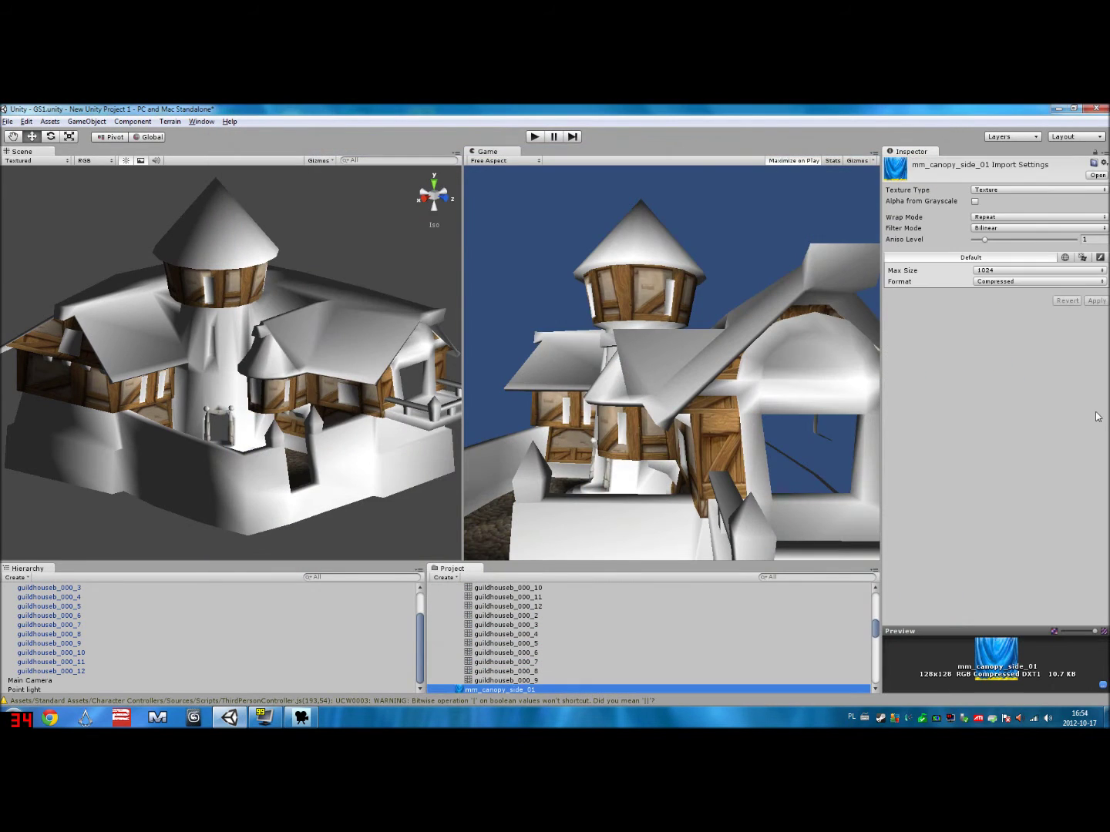
scroll(486, 643, up, 5)
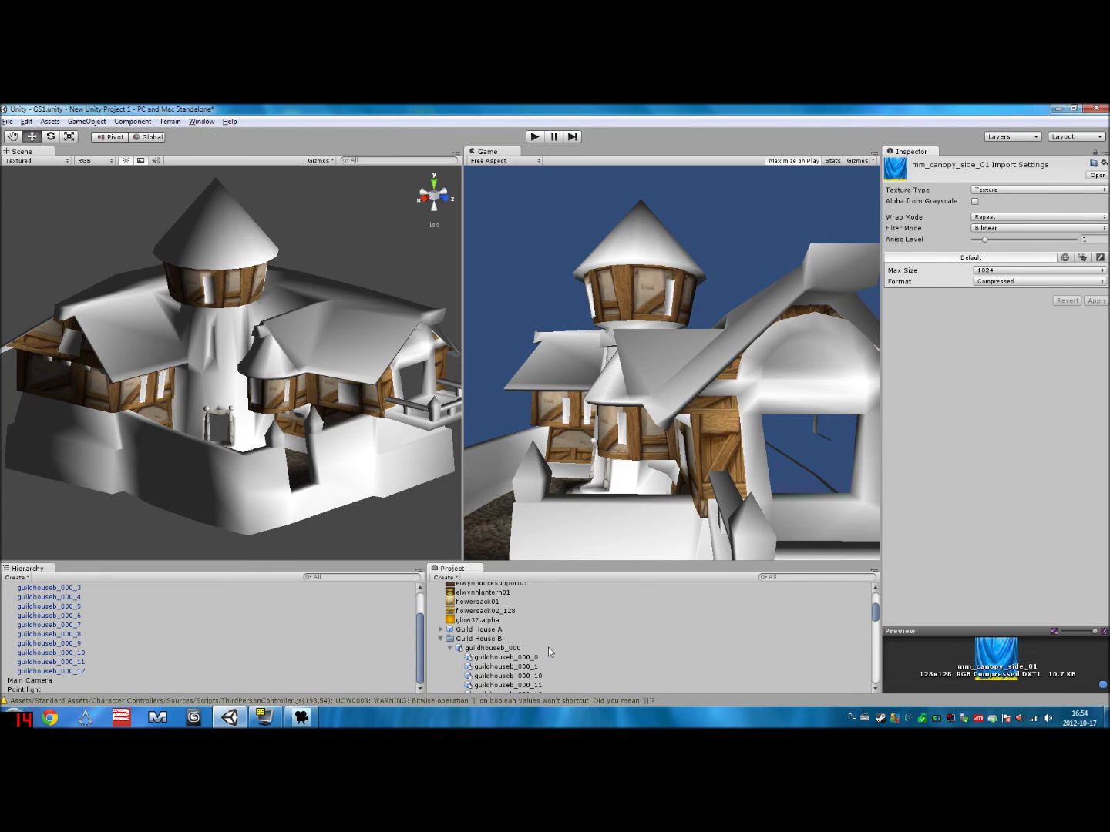
- Assign mm_canopy_side_01 as the base texture of guildhouseb_000_11's material
scroll(548, 647, down, 3)
click(543, 615)
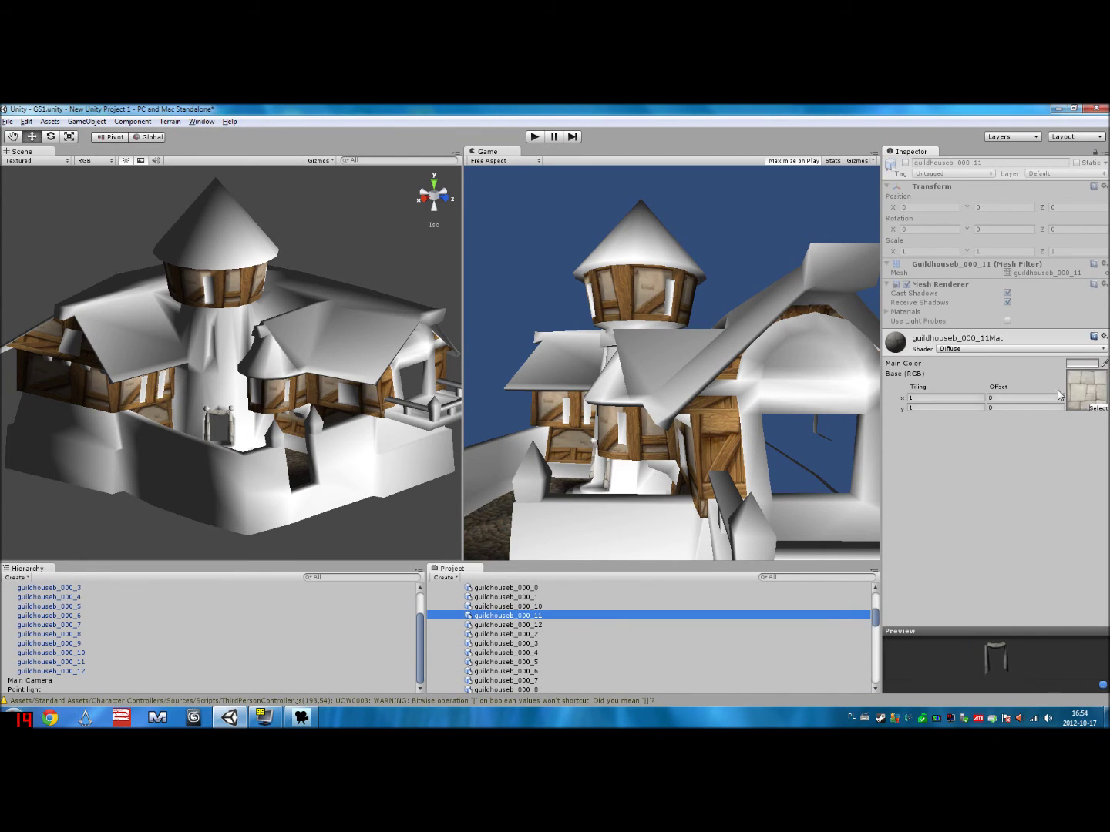
click(1086, 409)
click(1097, 408)
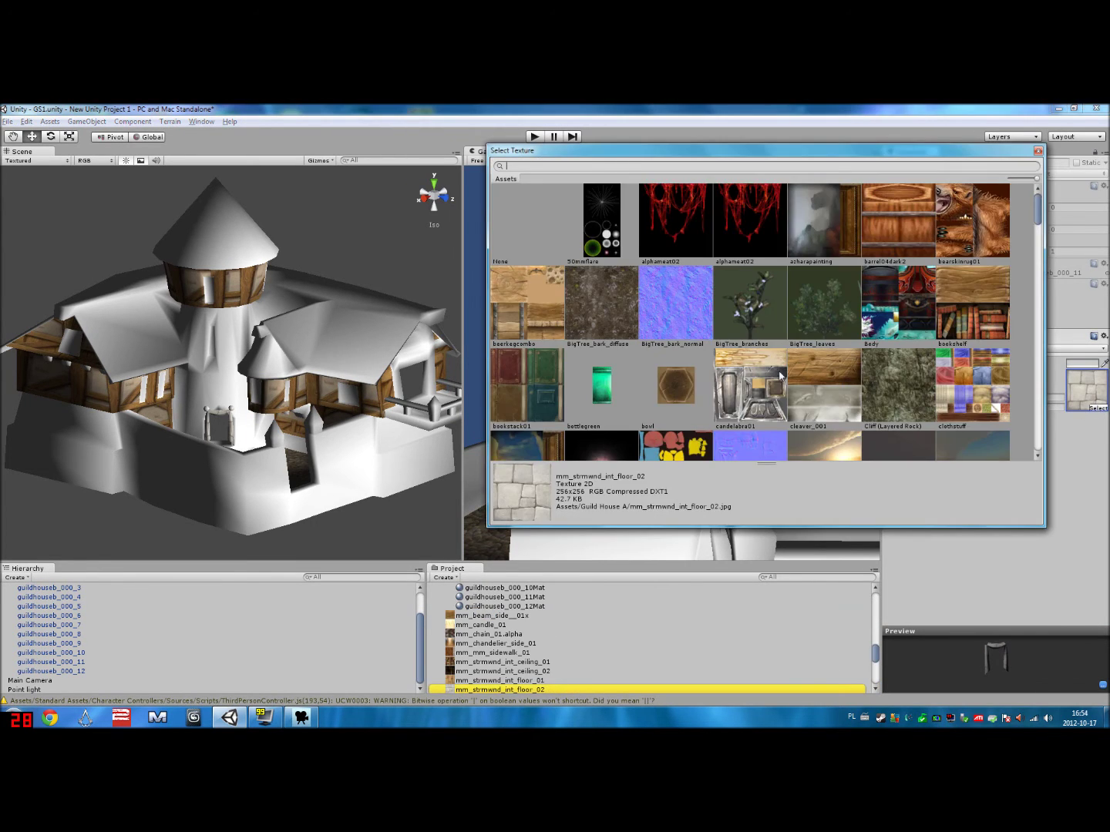
scroll(729, 360, down, 10)
scroll(730, 360, down, 8)
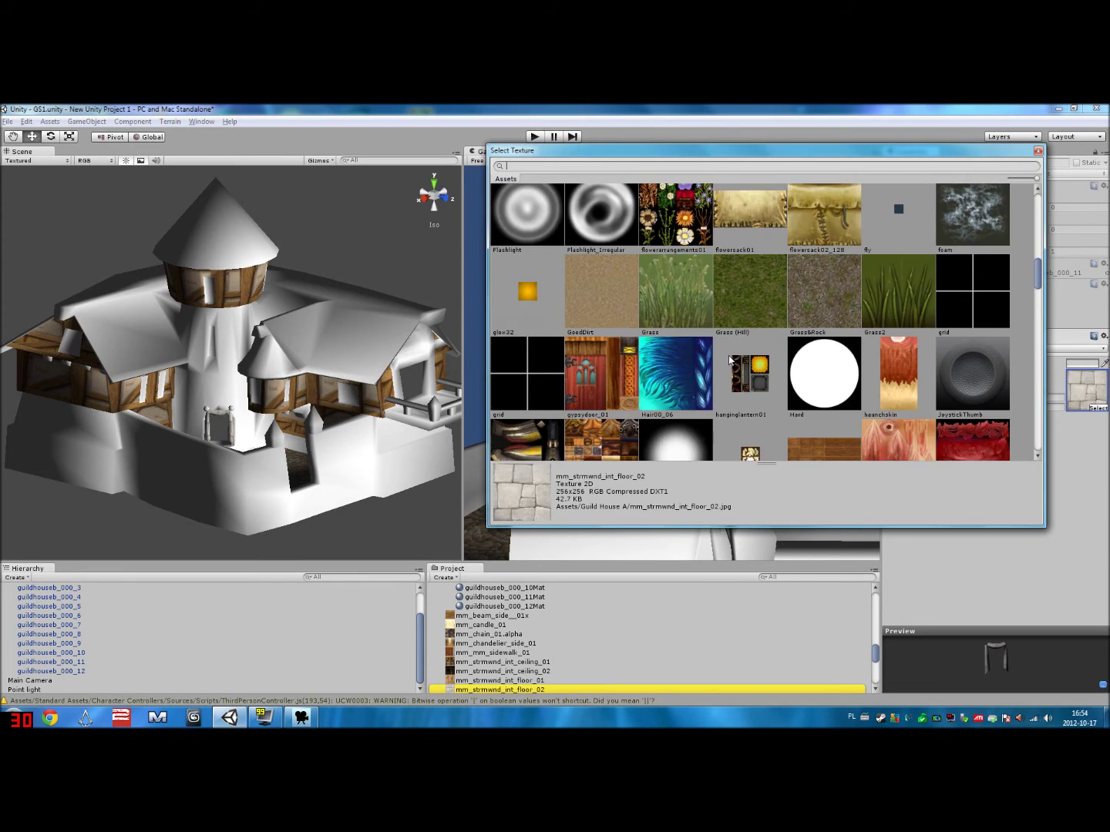
click(607, 278)
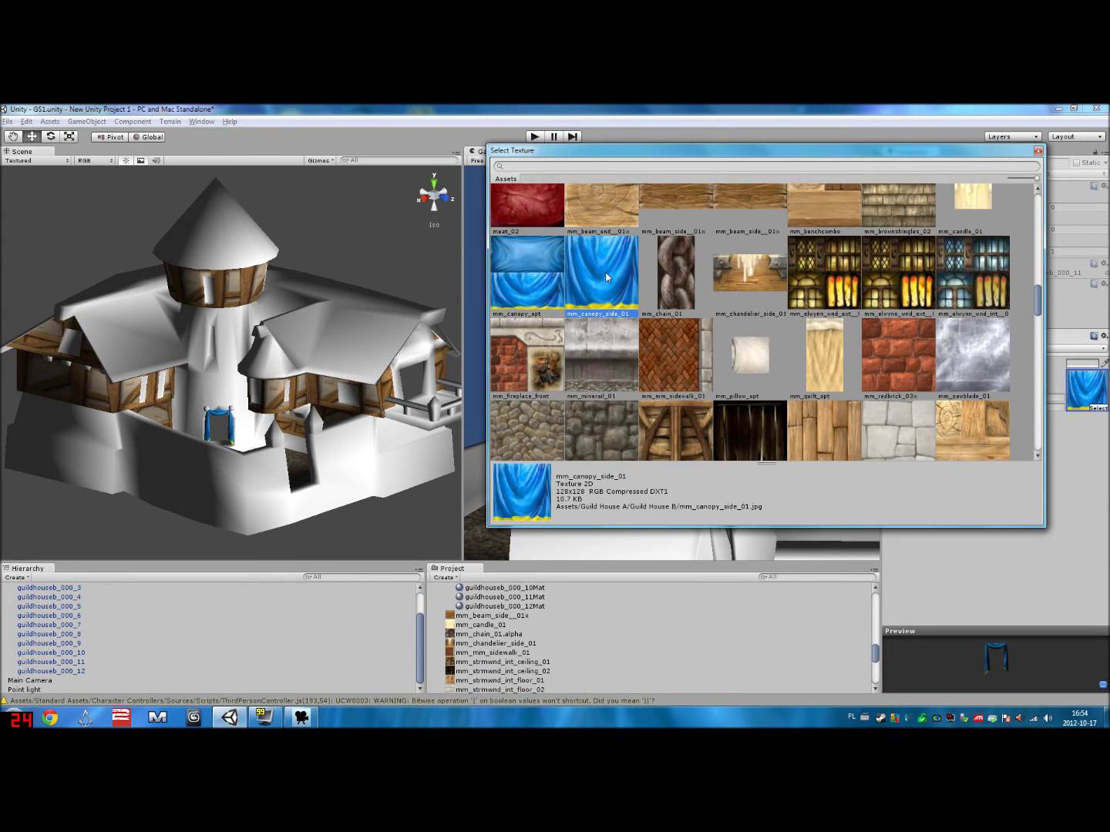
double_click(607, 277)
alt+drag(268, 404, 302, 446)
- Select guildhouseb_000 in the scene hierarchy and collapse its list of parts
scroll(513, 615, up, 5)
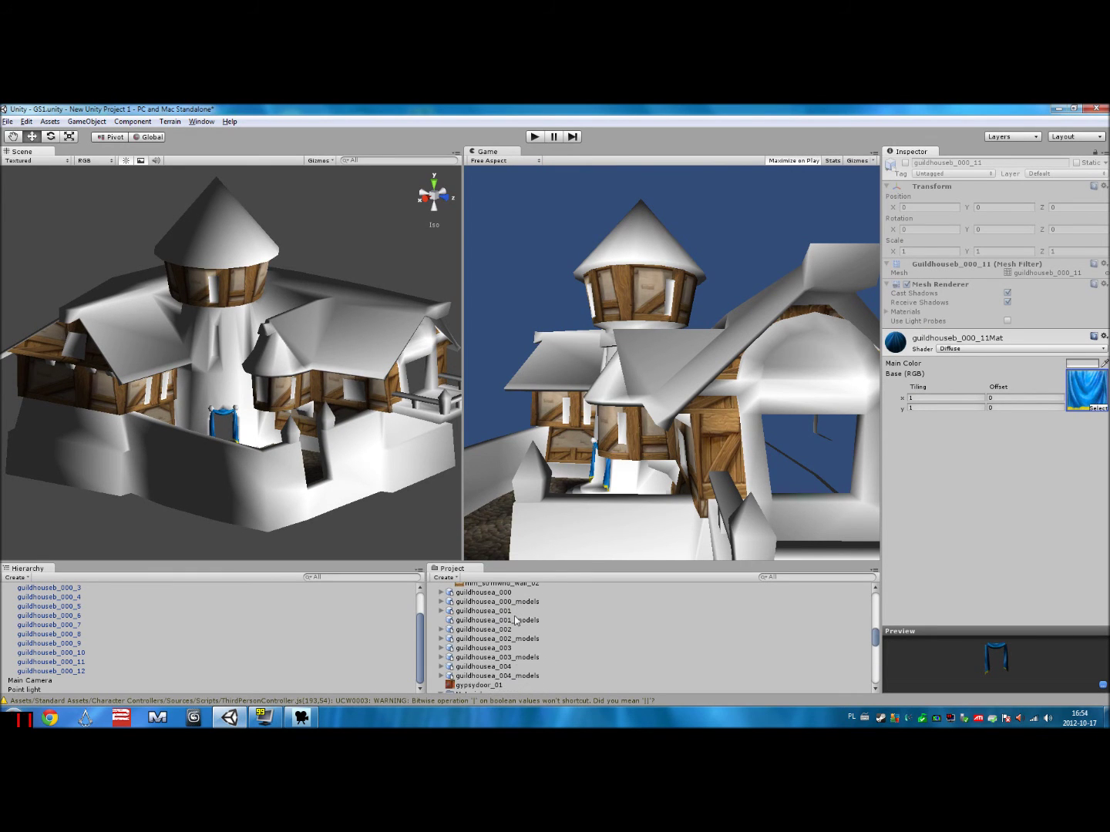
scroll(514, 620, up, 3)
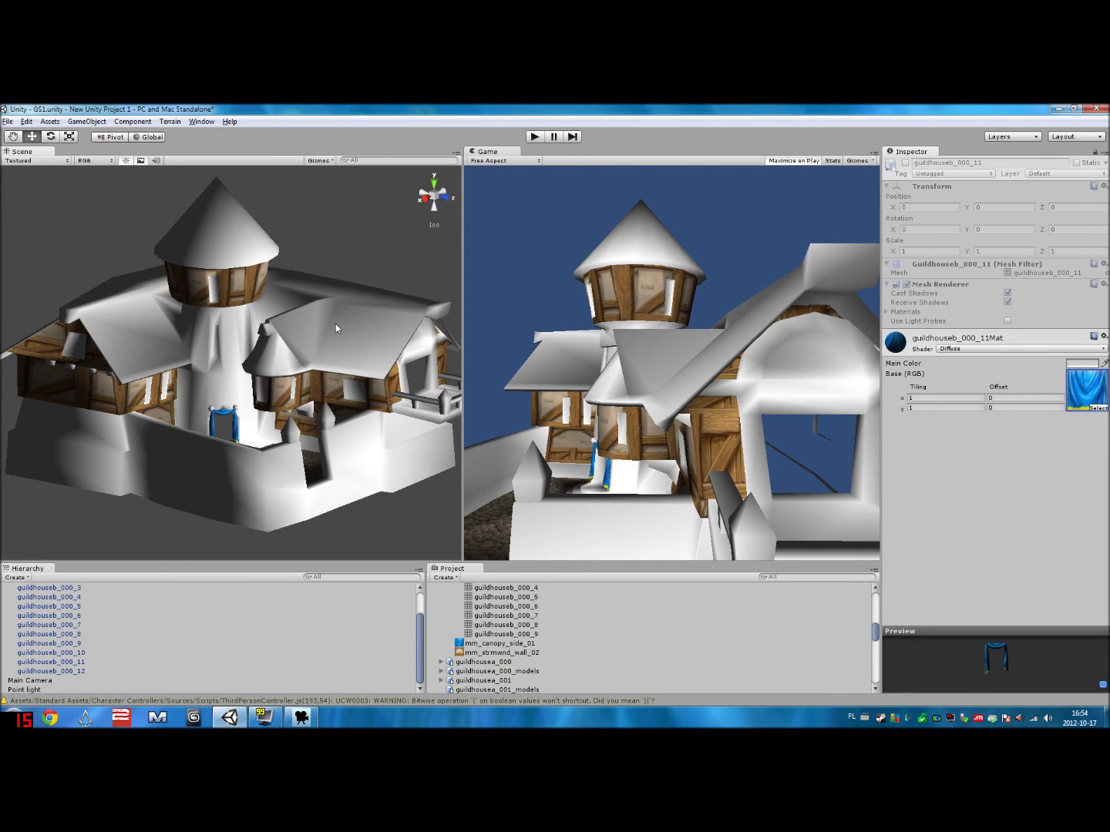
alt+drag(335, 329, 239, 357)
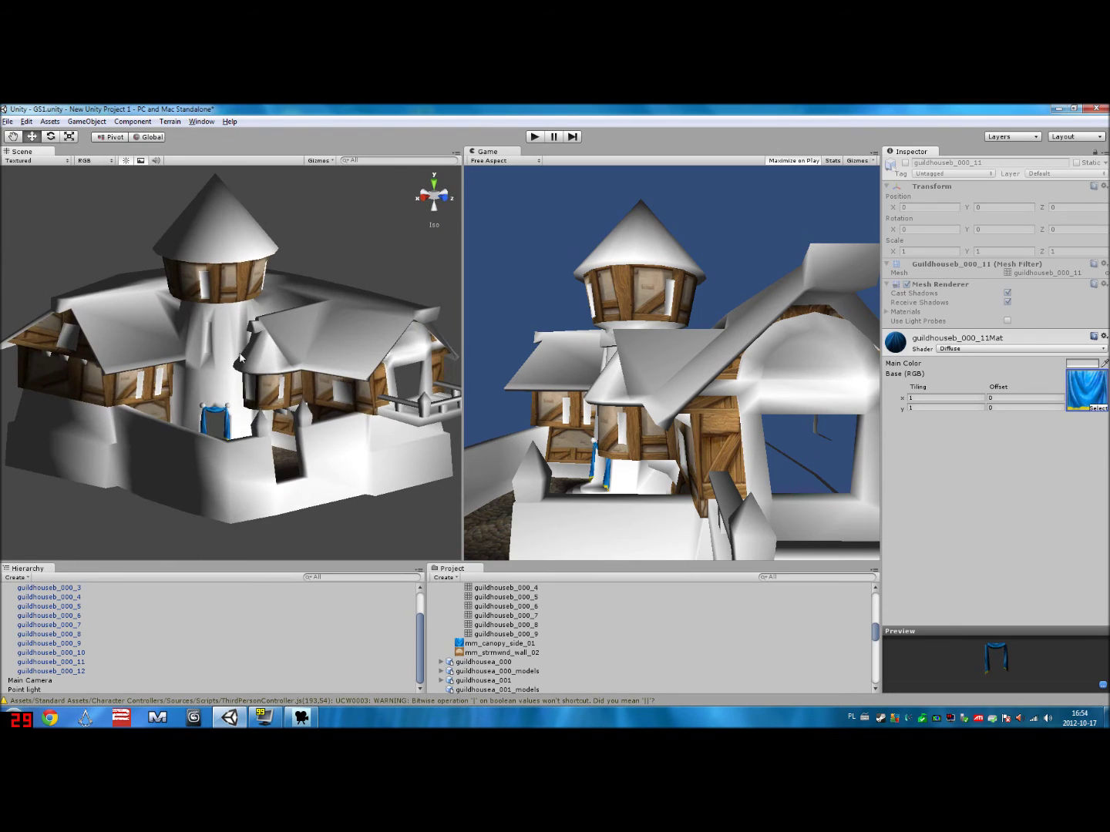
scroll(81, 602, up, 2)
click(9, 588)
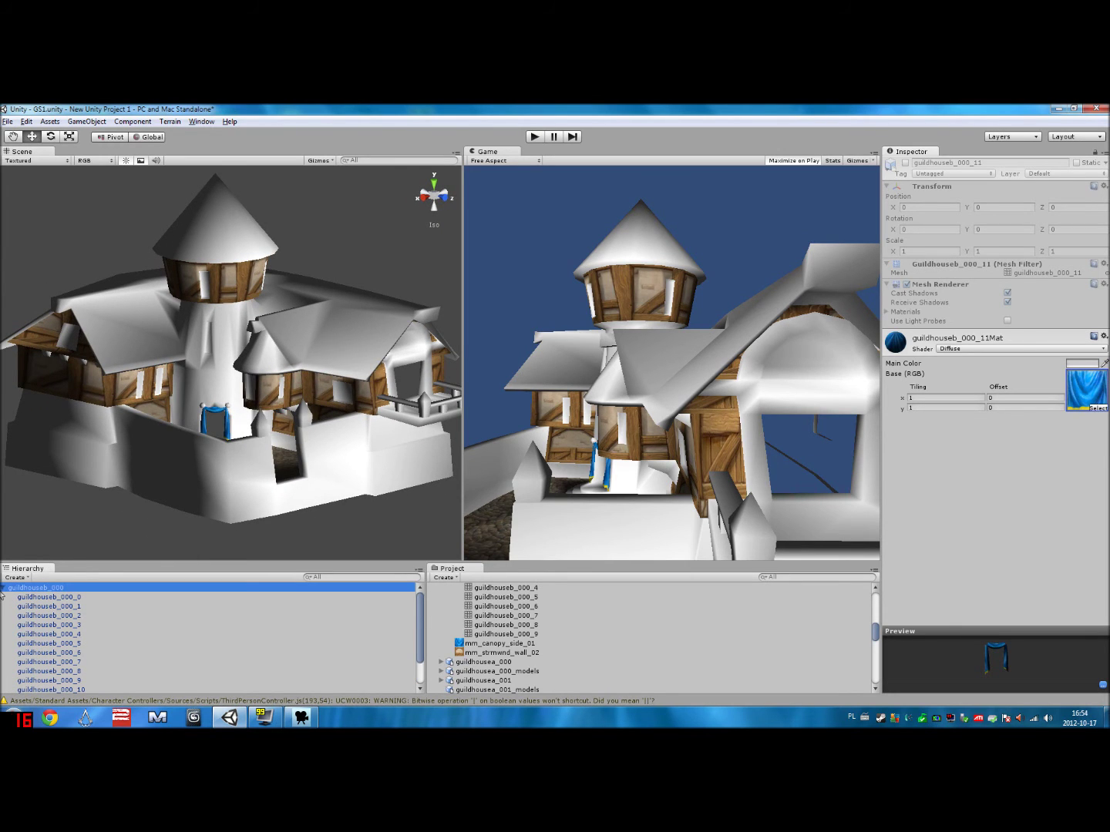
click(9, 589)
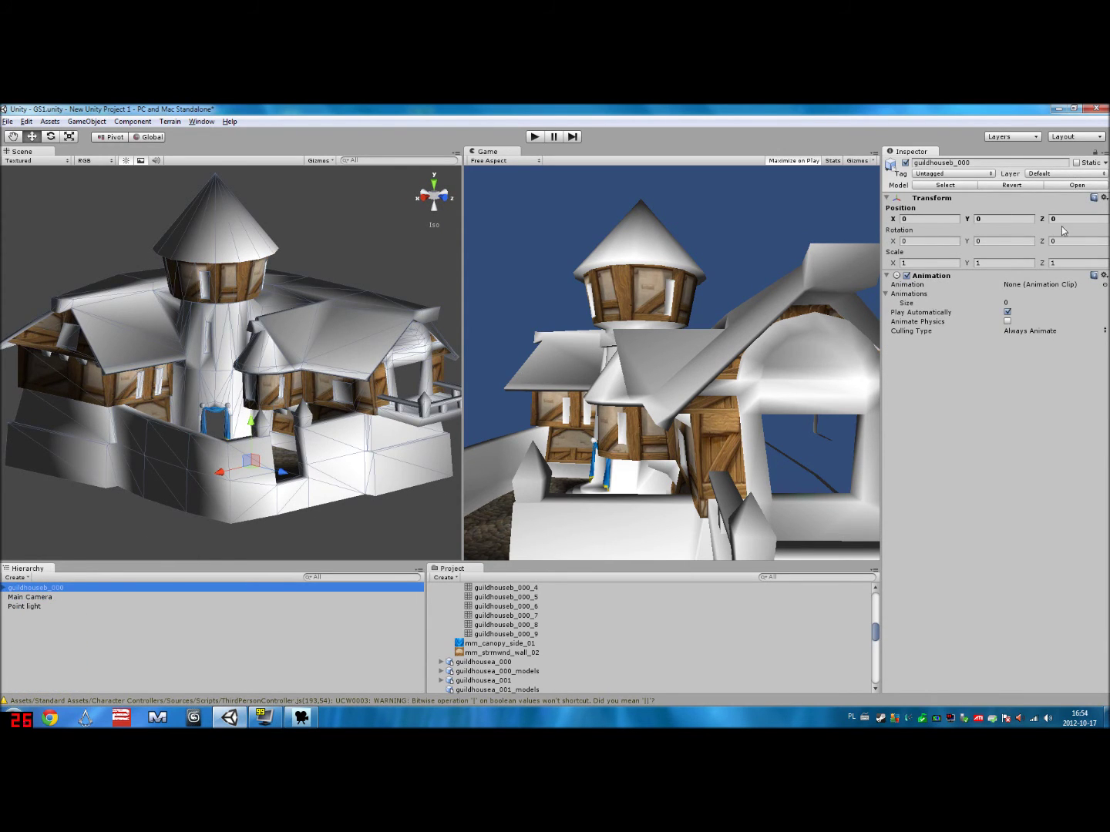
- Import guildhouseb_000_models.obj from the guildhouseb export folder into the project and check its preview
scroll(529, 682, up, 10)
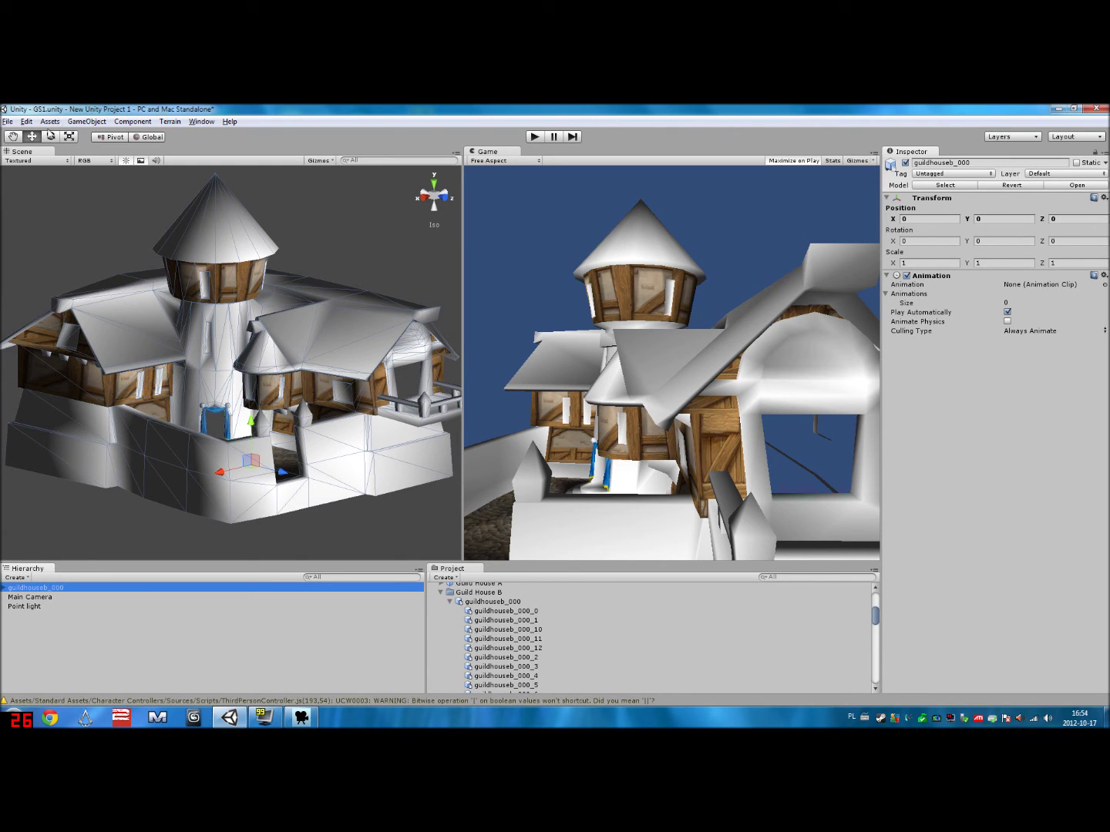
click(50, 121)
click(104, 192)
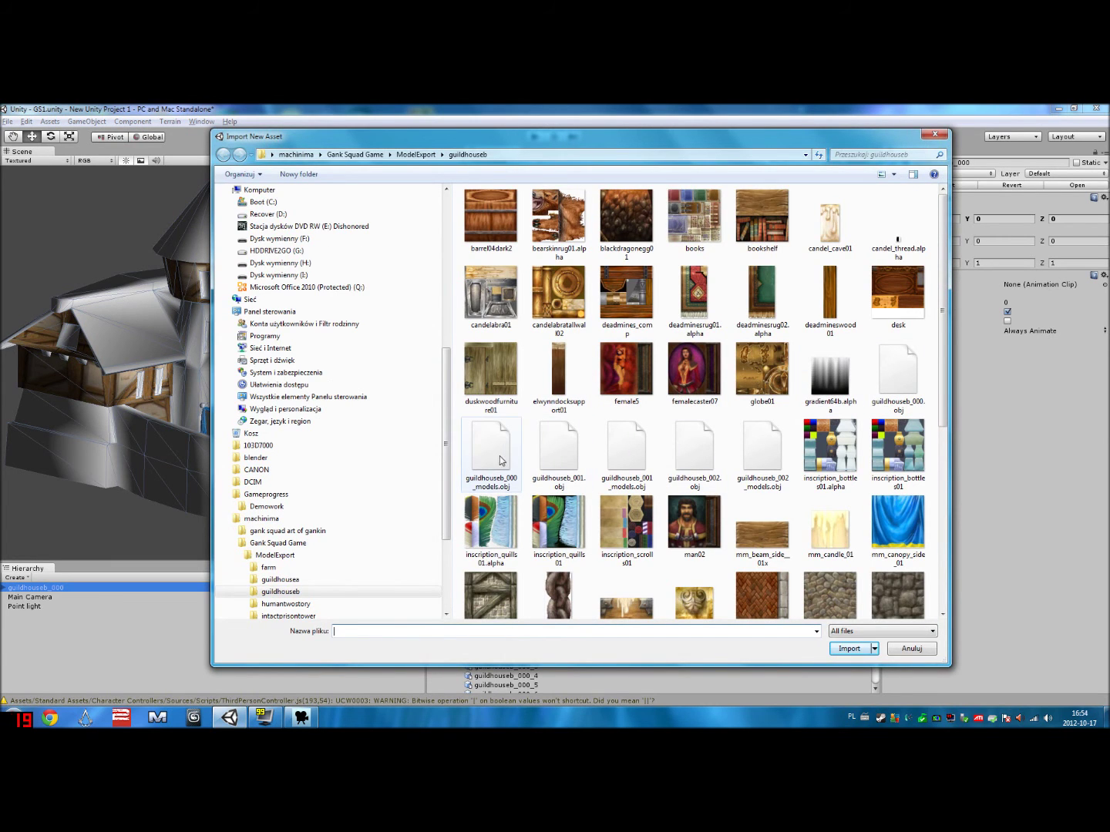
double_click(499, 457)
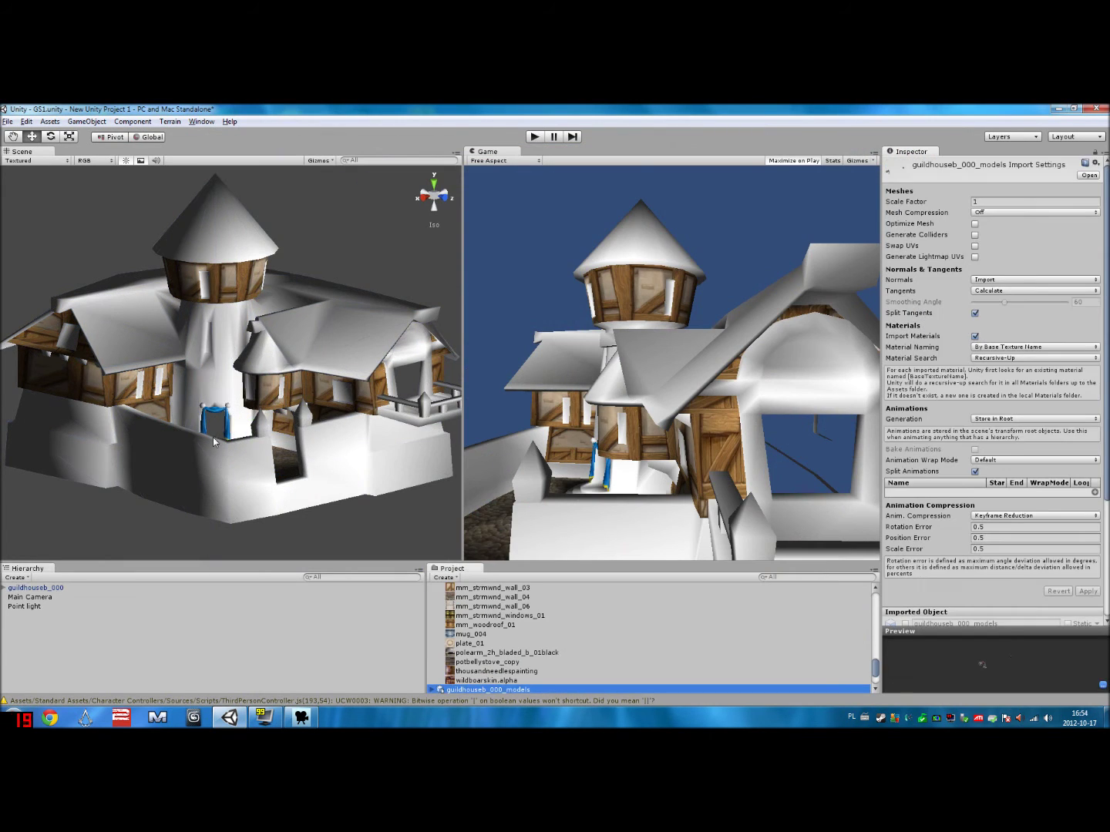
drag(982, 675, 961, 667)
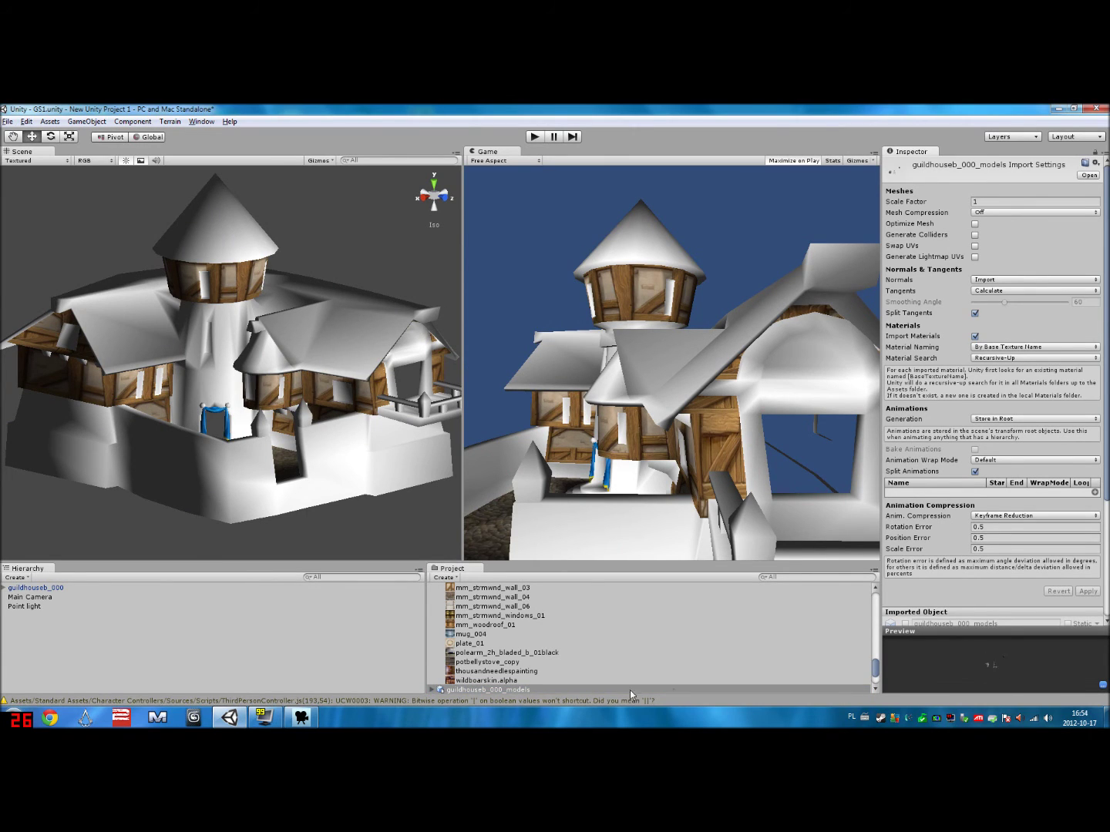
- Place guildhouseb_000_models in the scene and set its position to X 0, Y 0, Z 0
drag(554, 689, 286, 423)
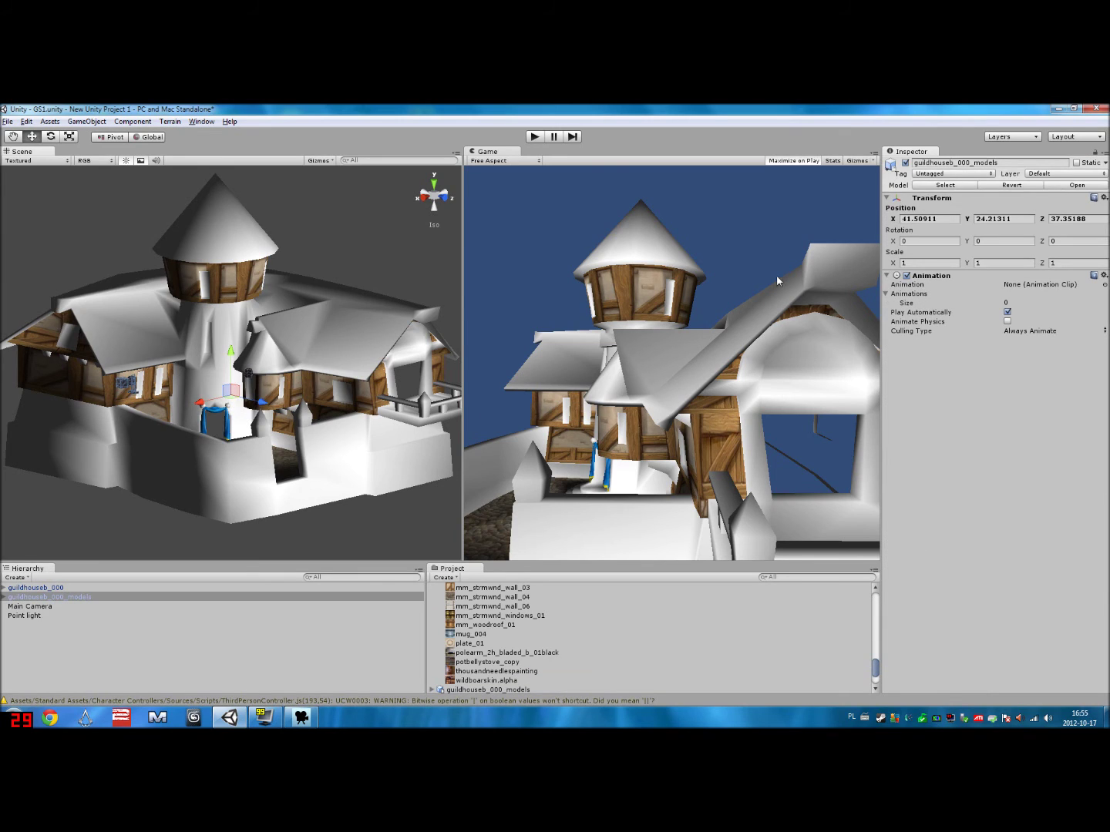
click(936, 219)
key(ctrl+a)
text(0)
key(Tab)
text(0)
key(Tab)
text(0)
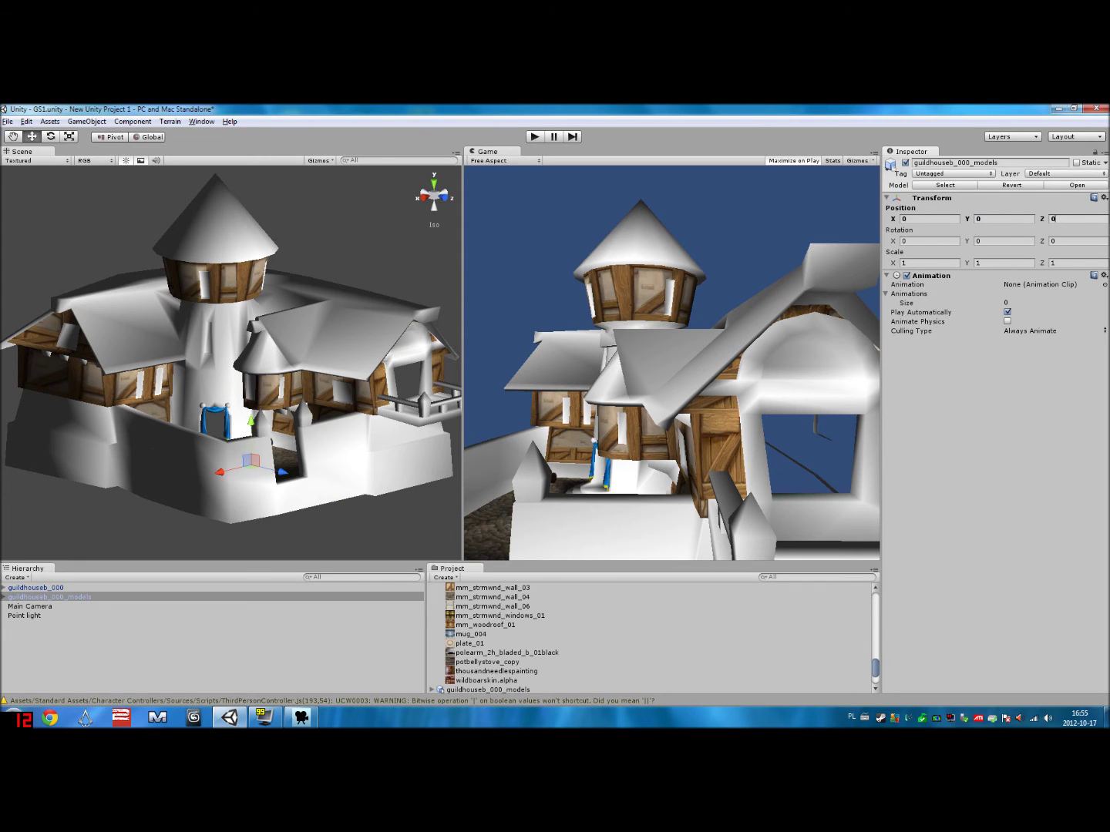
- Import guildhouseb_001.obj from the guildhouseb export folder into the project
alt+drag(359, 322, 276, 357)
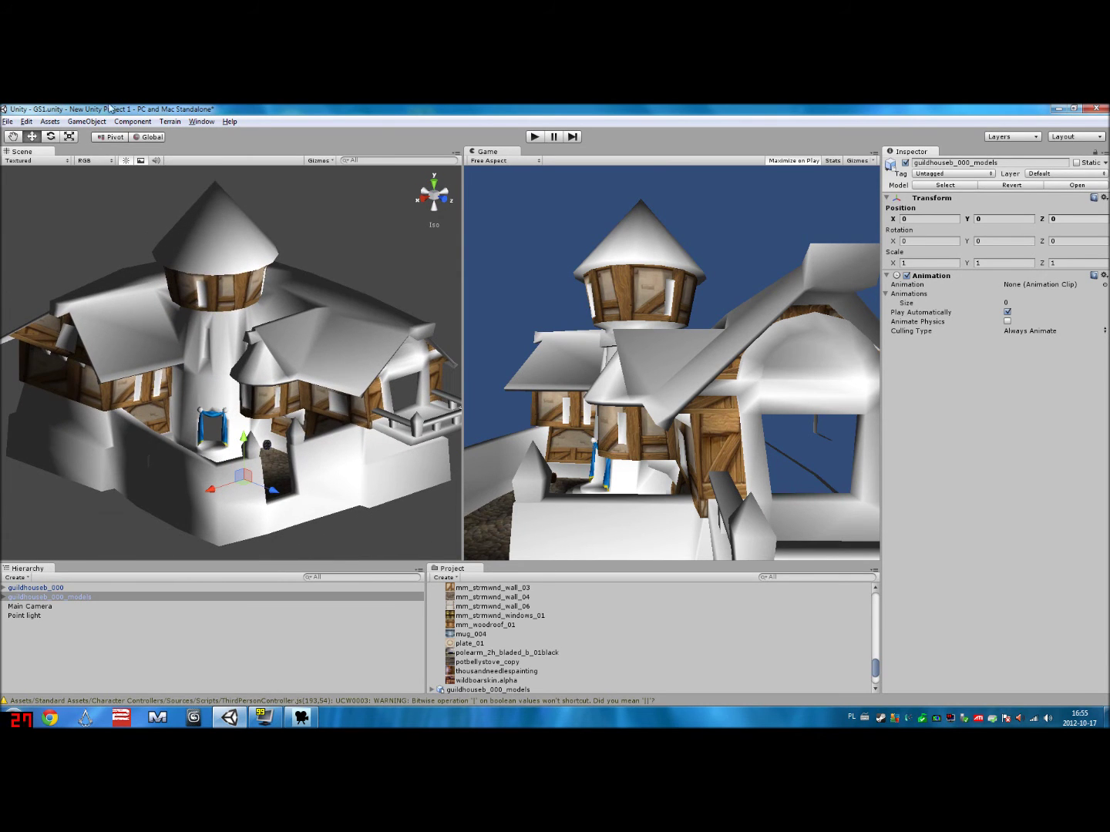
click(50, 121)
click(85, 190)
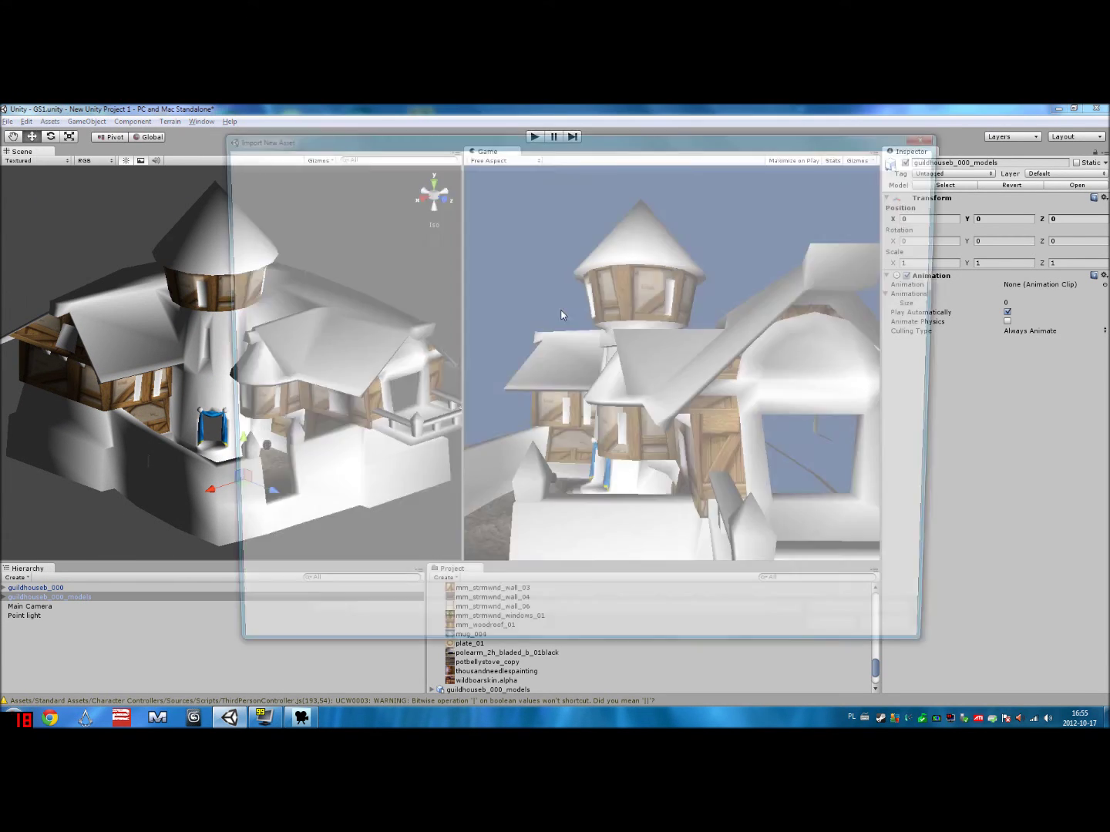
double_click(560, 435)
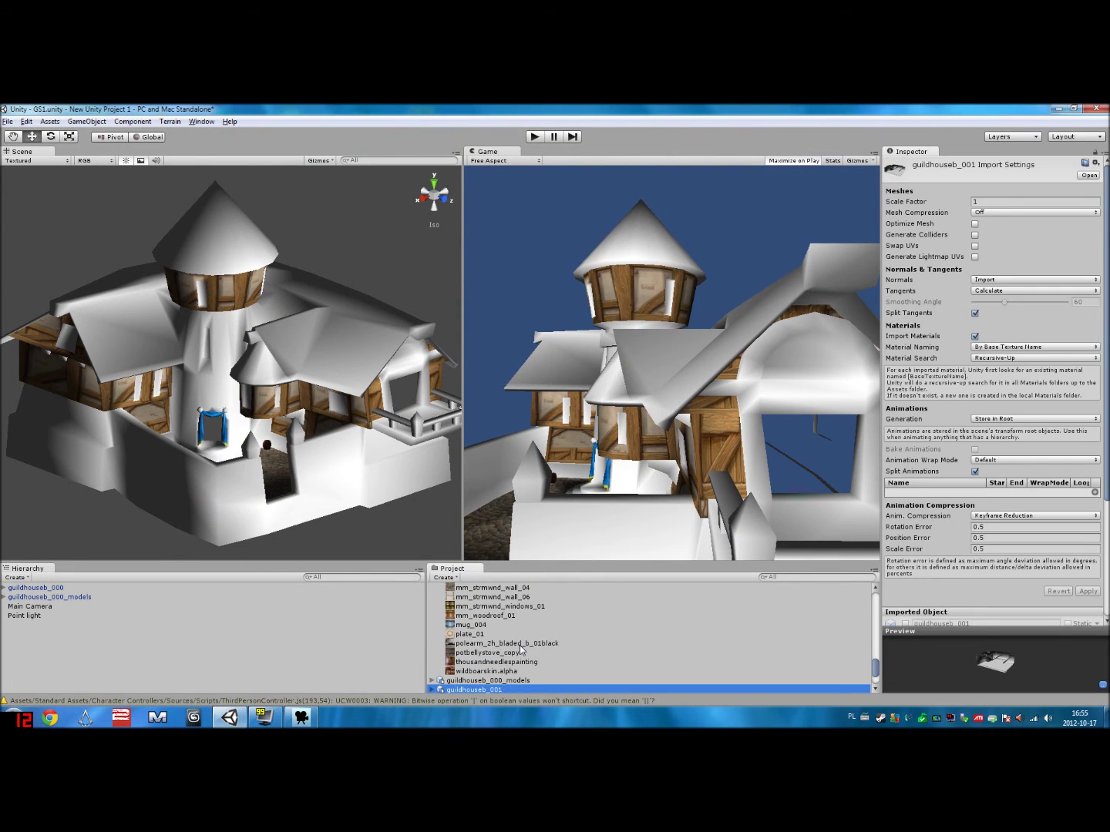
- Place guildhouseb_001 in the scene and set its position to X 0, Y 0, Z 0
drag(498, 692, 250, 328)
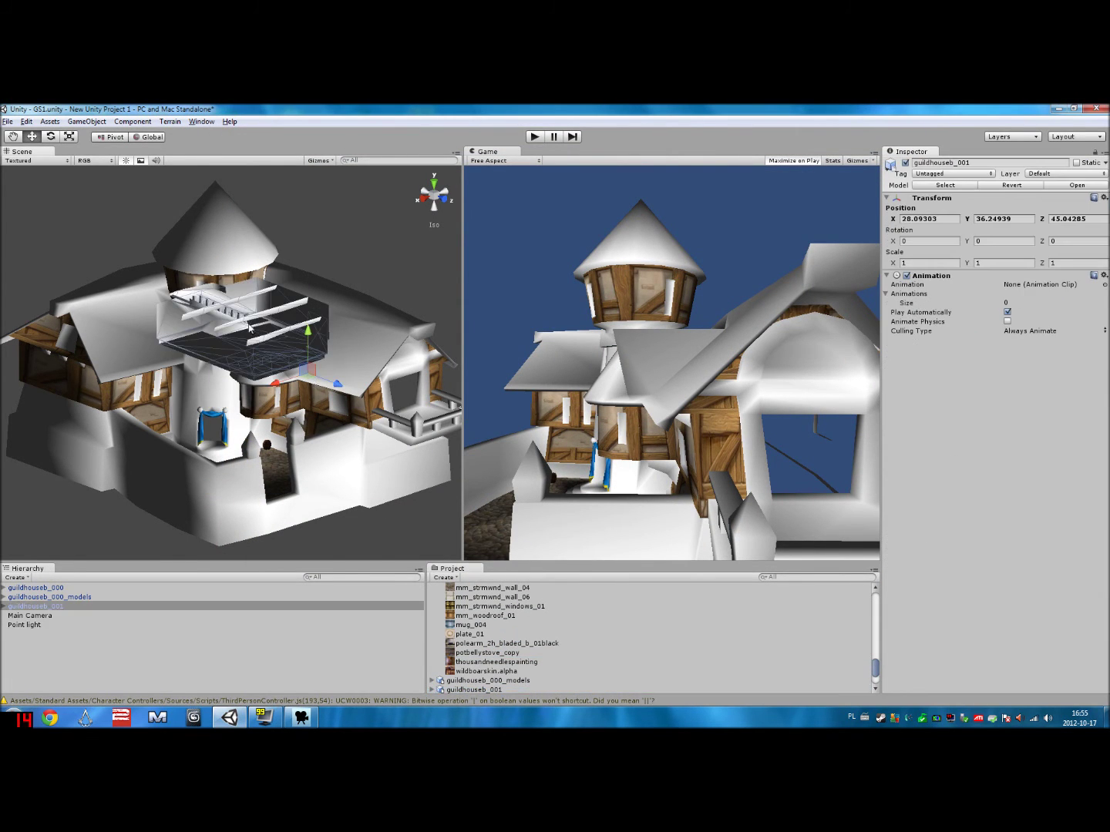
drag(952, 218, 900, 218)
text(0)
key(Tab)
text(0)
key(Tab)
text(0)
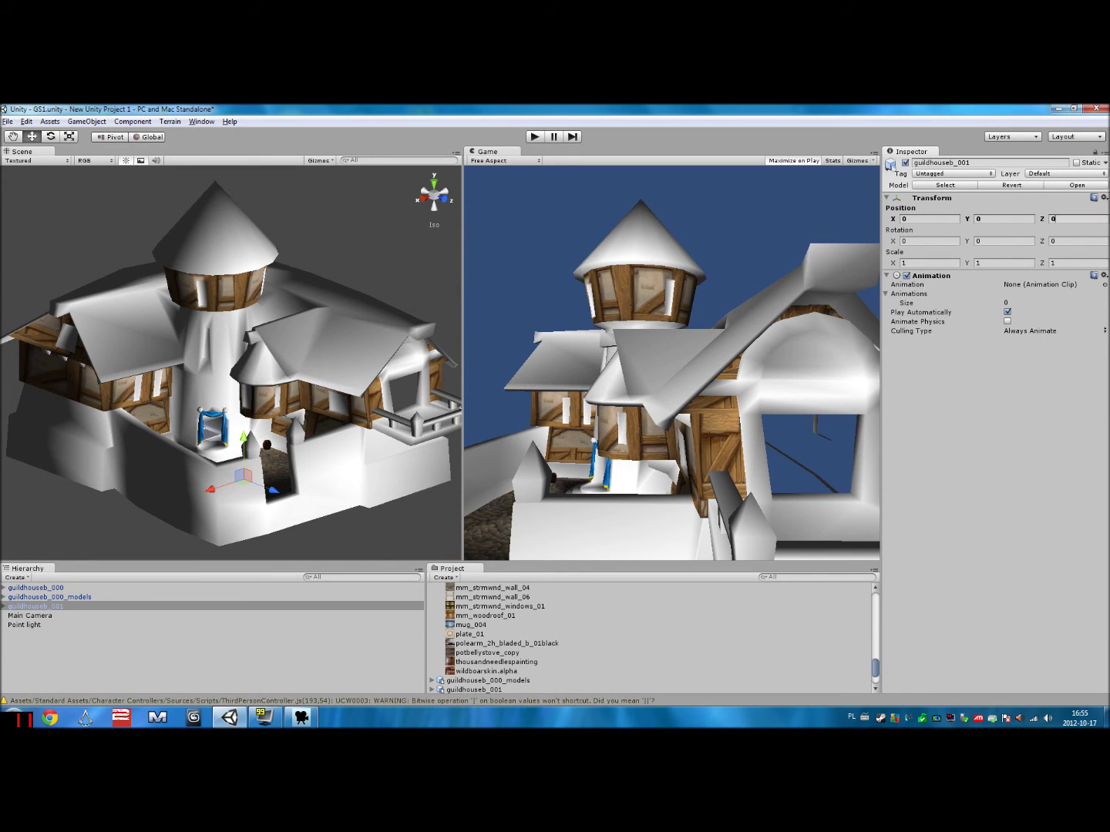
- Import guildhouseb_001_models.obj from the guildhouseb export folder into the project
mouse_move(236, 418)
right_down()
mouse_move(270, 396)
mouse_move(212, 424)
mouse_move(237, 411)
right_up()
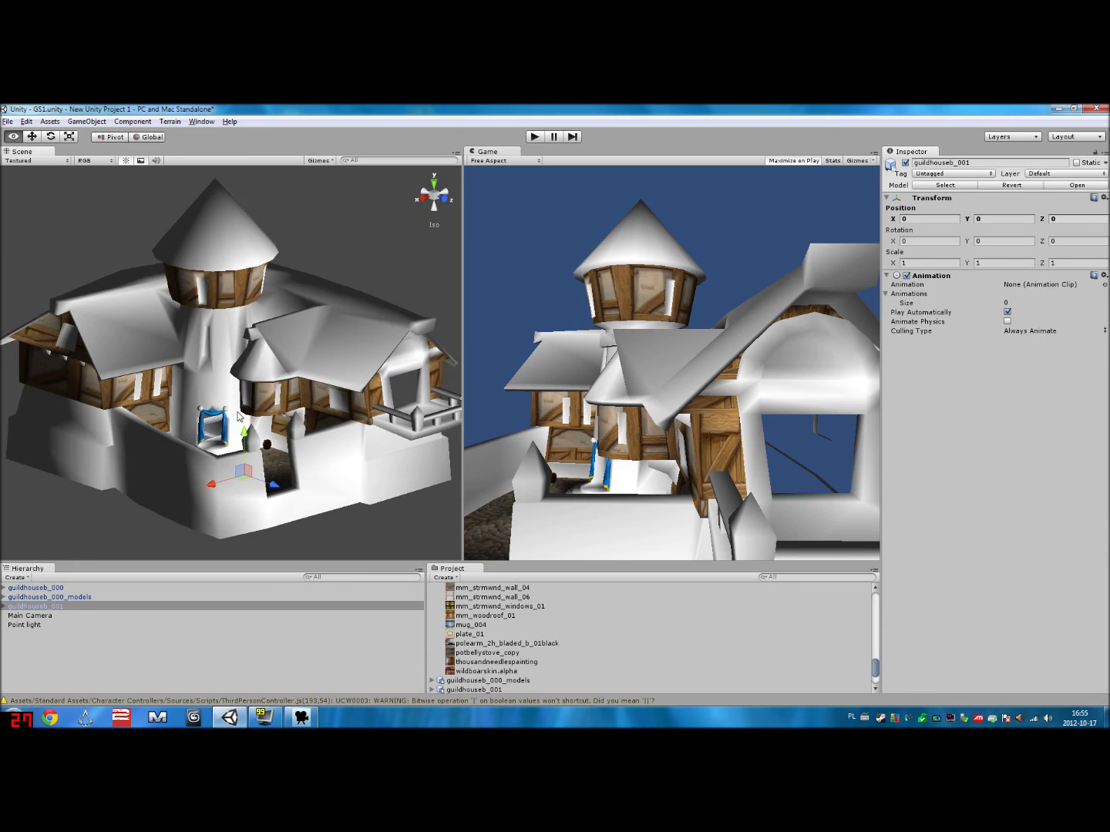
click(50, 121)
click(77, 189)
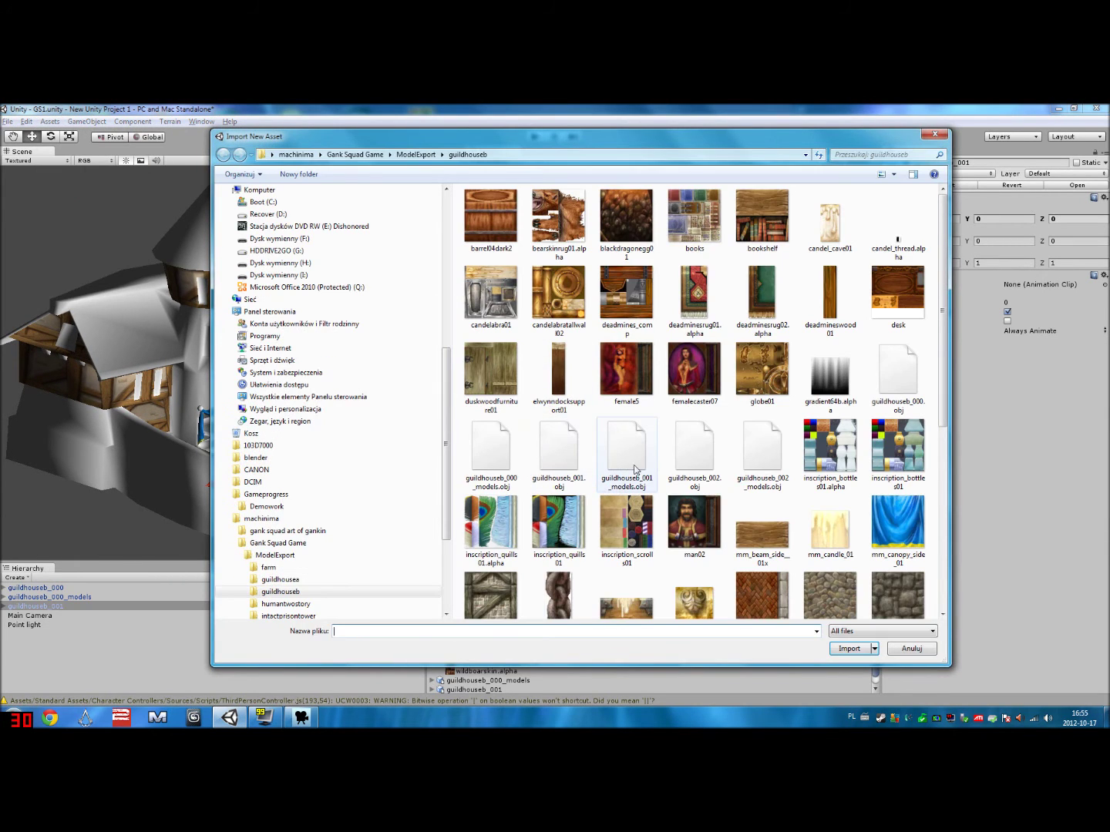
double_click(635, 469)
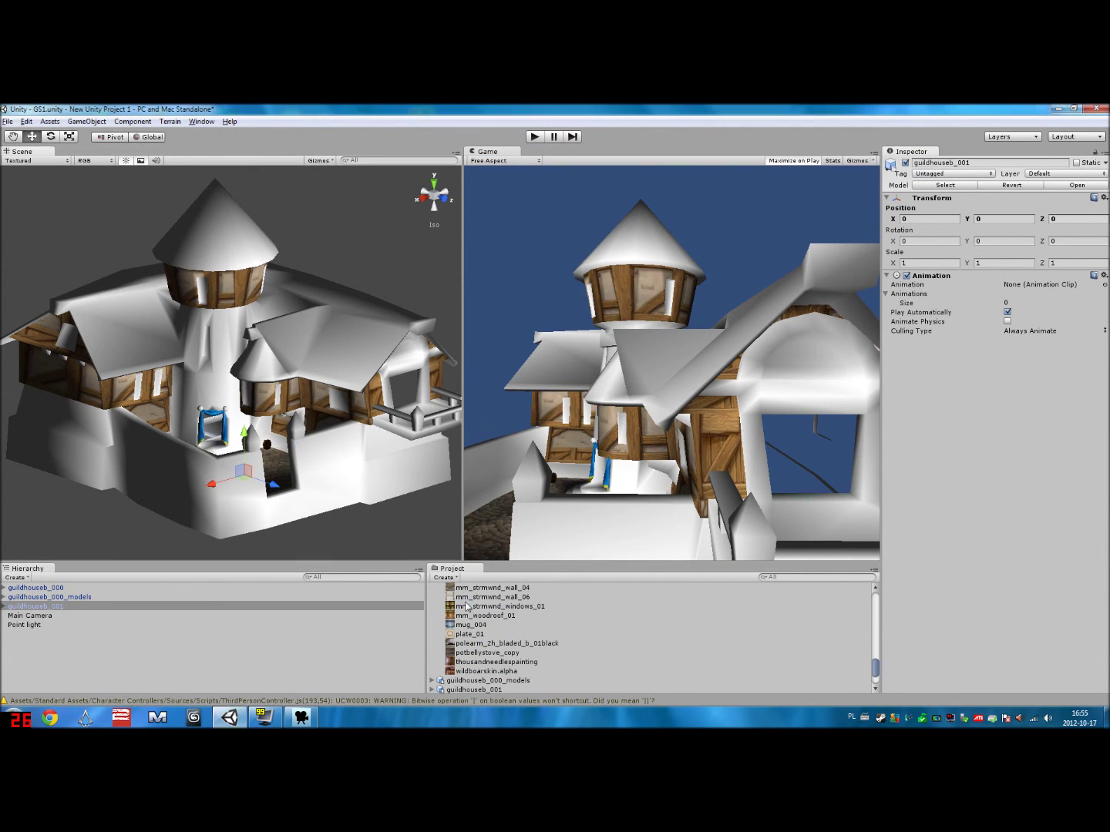
- Place guildhouseb_001_models in the scene and set its position to X 0, Y 0, Z 0
drag(517, 626, 204, 395)
click(929, 219)
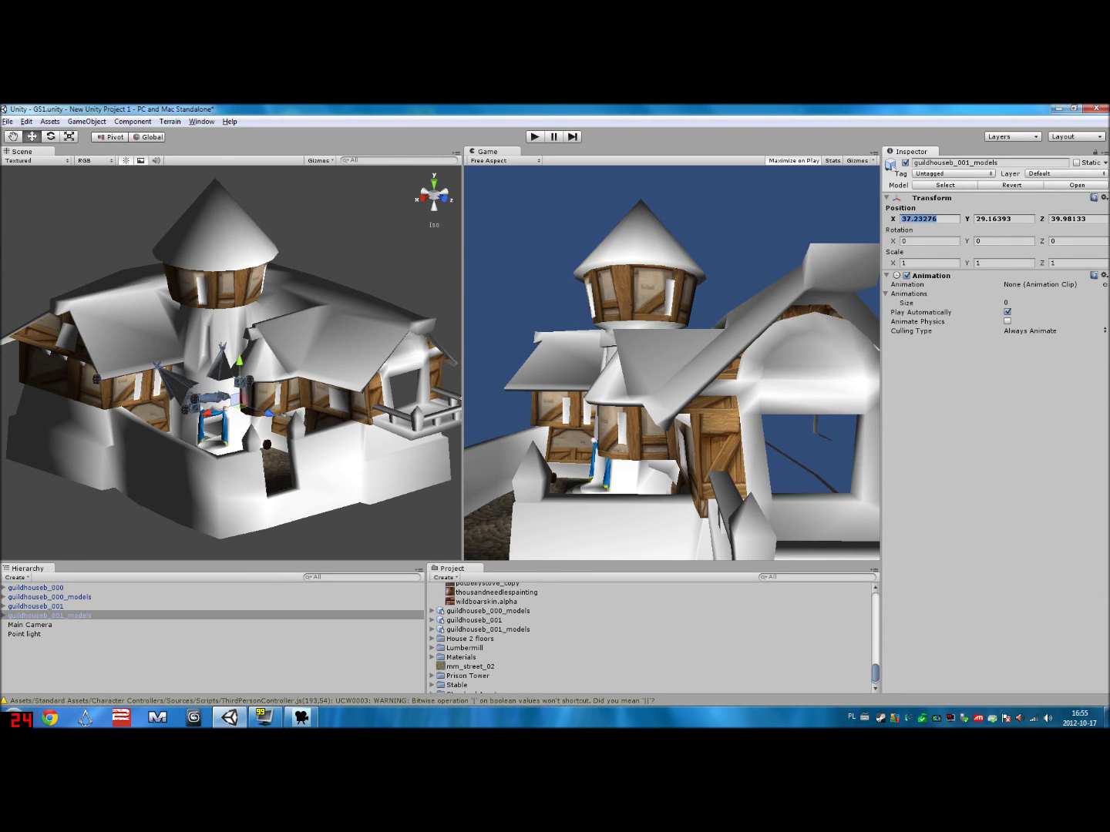
text(0)
key(Tab)
text(0)
key(Tab)
text(0)
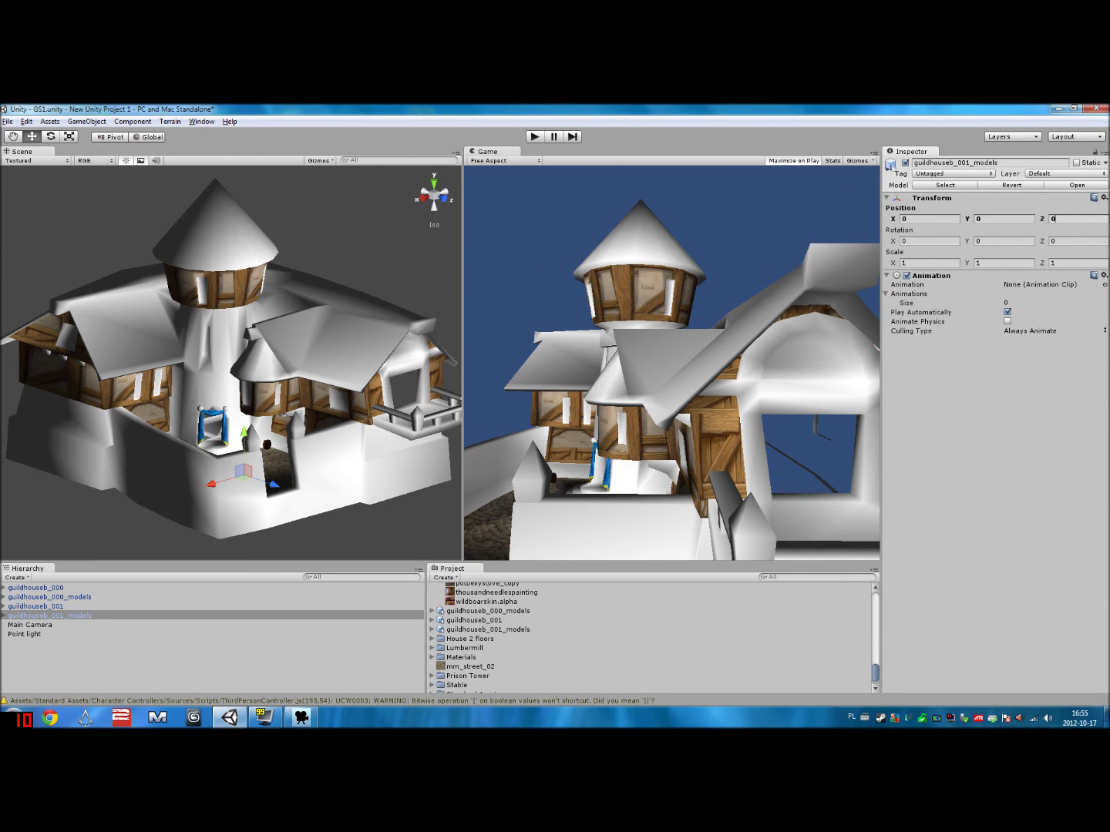
- Import guildhouseb_002.obj from the guildhouseb export folder into the project
click(50, 121)
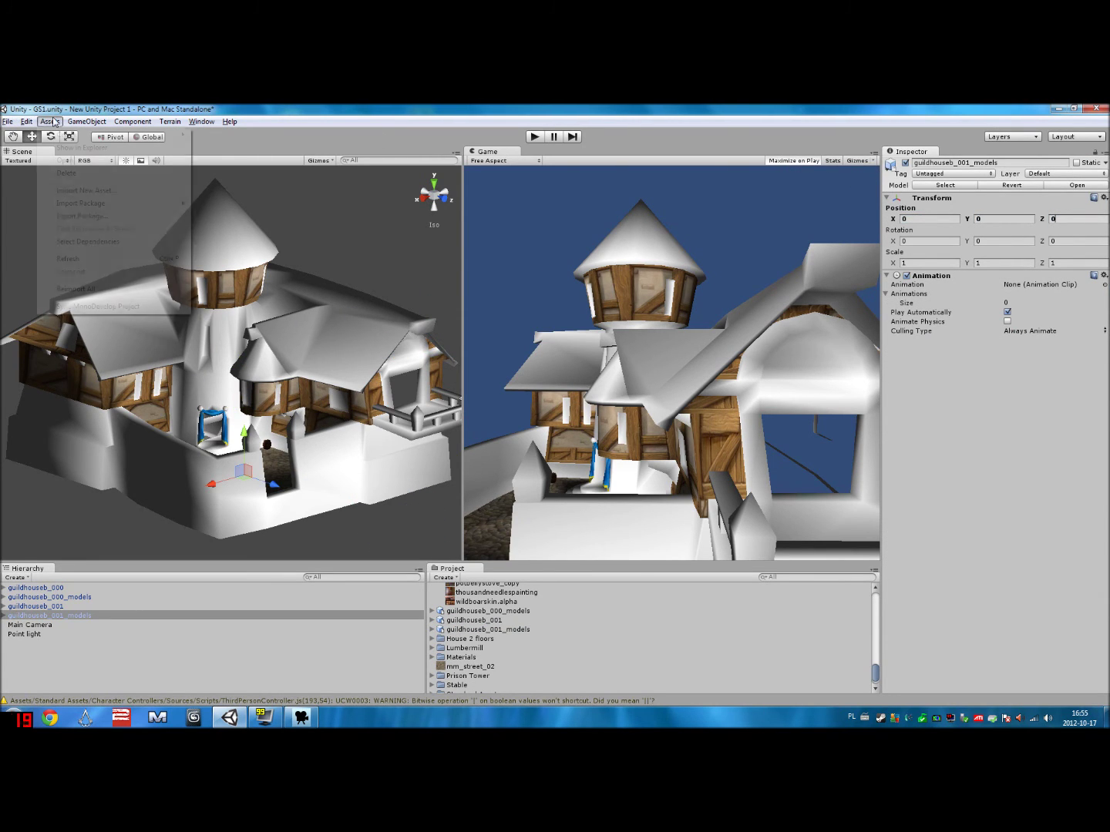
click(86, 190)
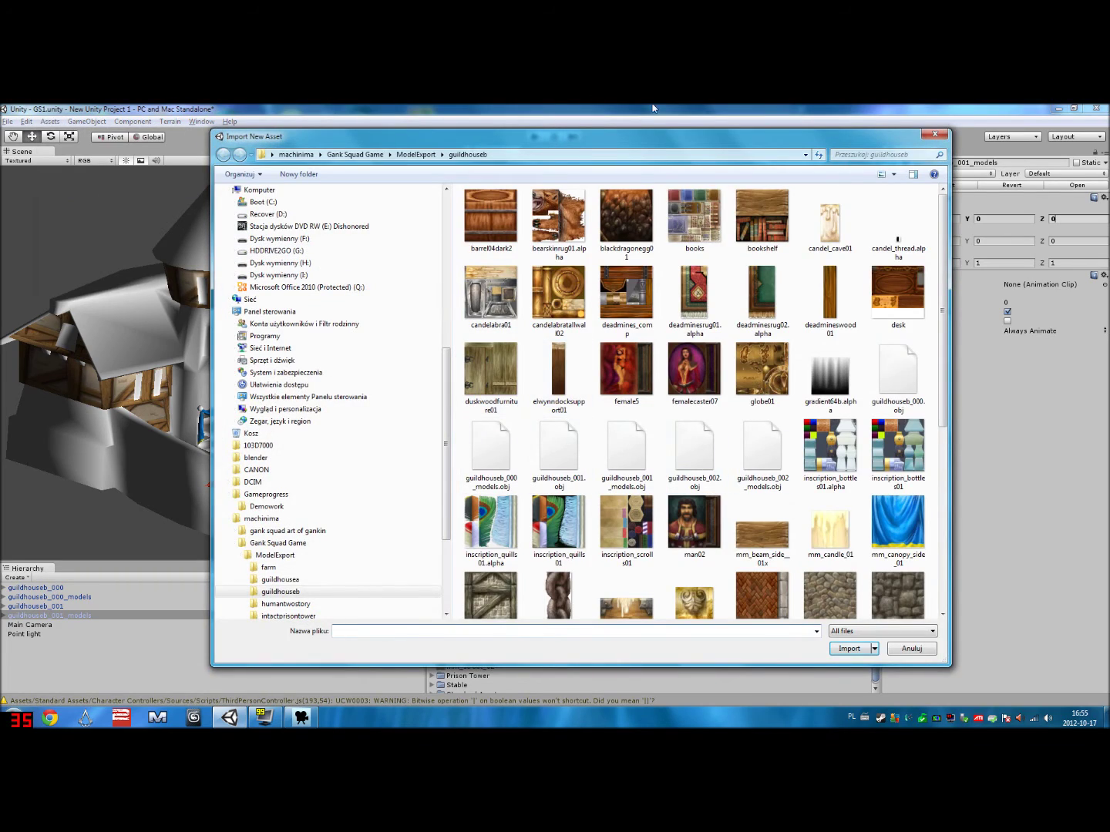
drag(643, 146, 730, 177)
double_click(793, 493)
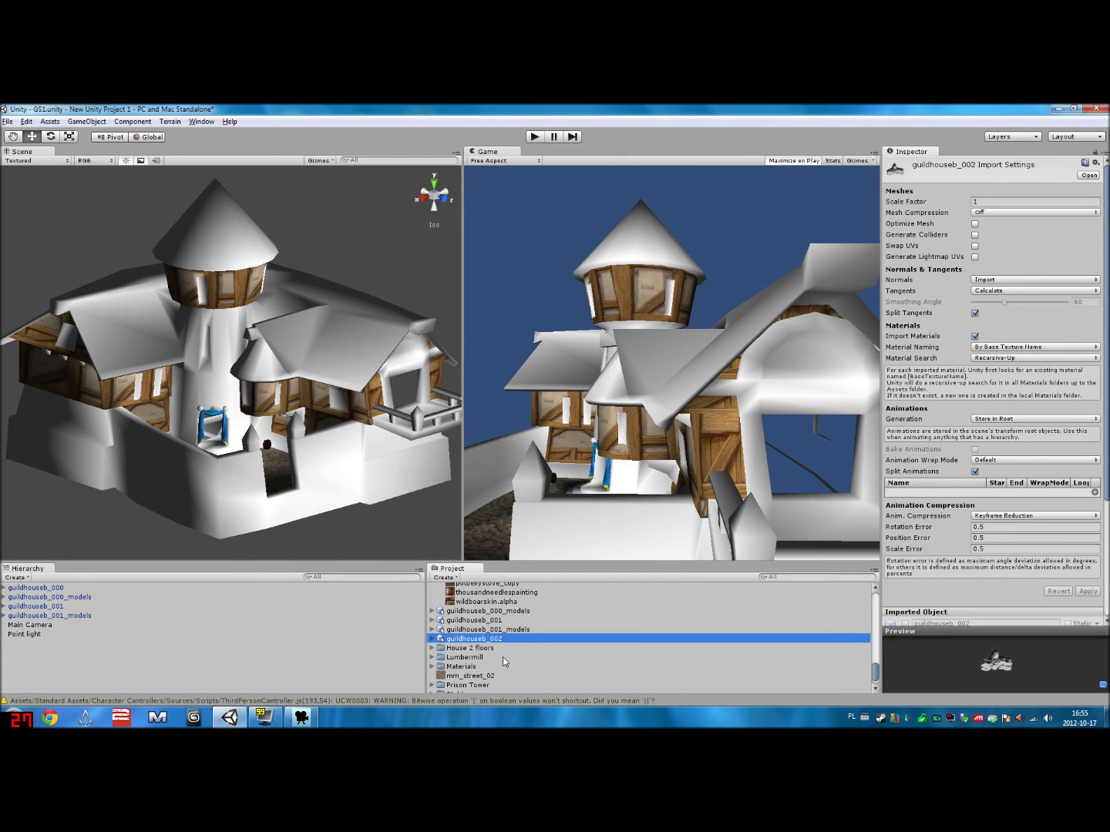
- Place guildhouseb_002 in the scene and set its position to X 0, Y 0, Z 0
drag(497, 646, 263, 378)
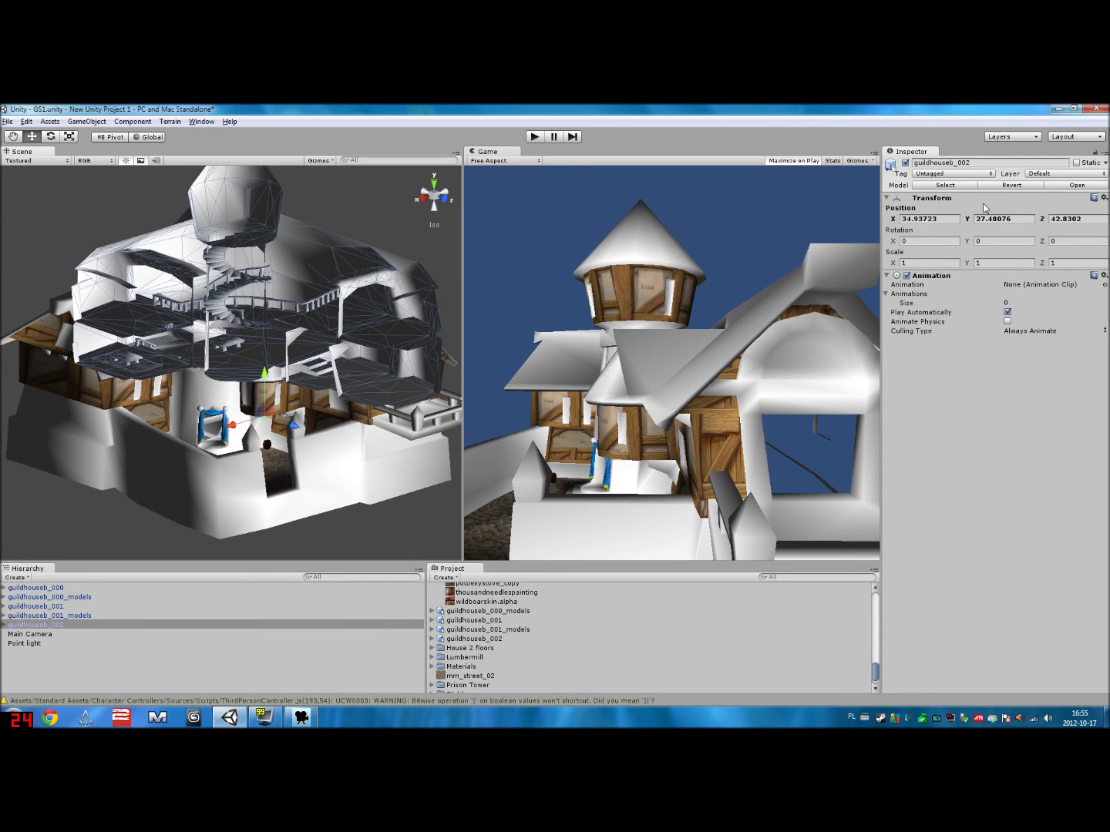
click(918, 218)
text(0)
key(Tab)
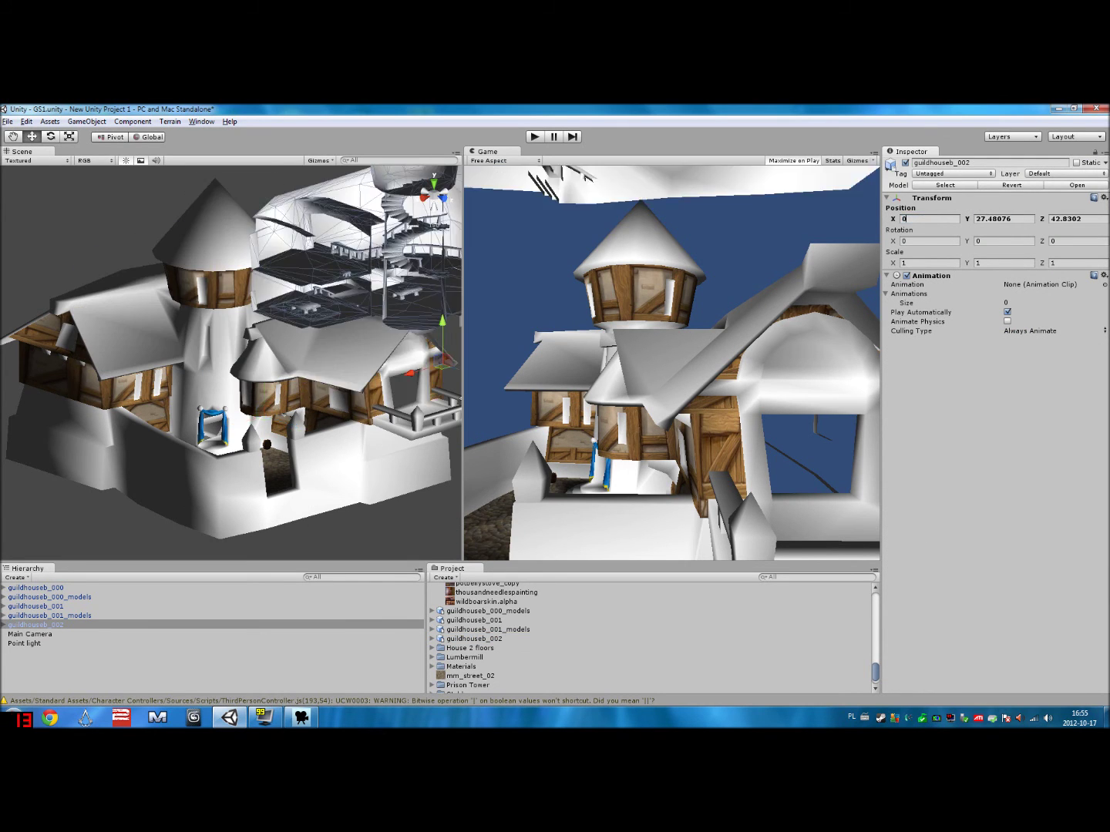
text(0)
key(Tab)
text(0)
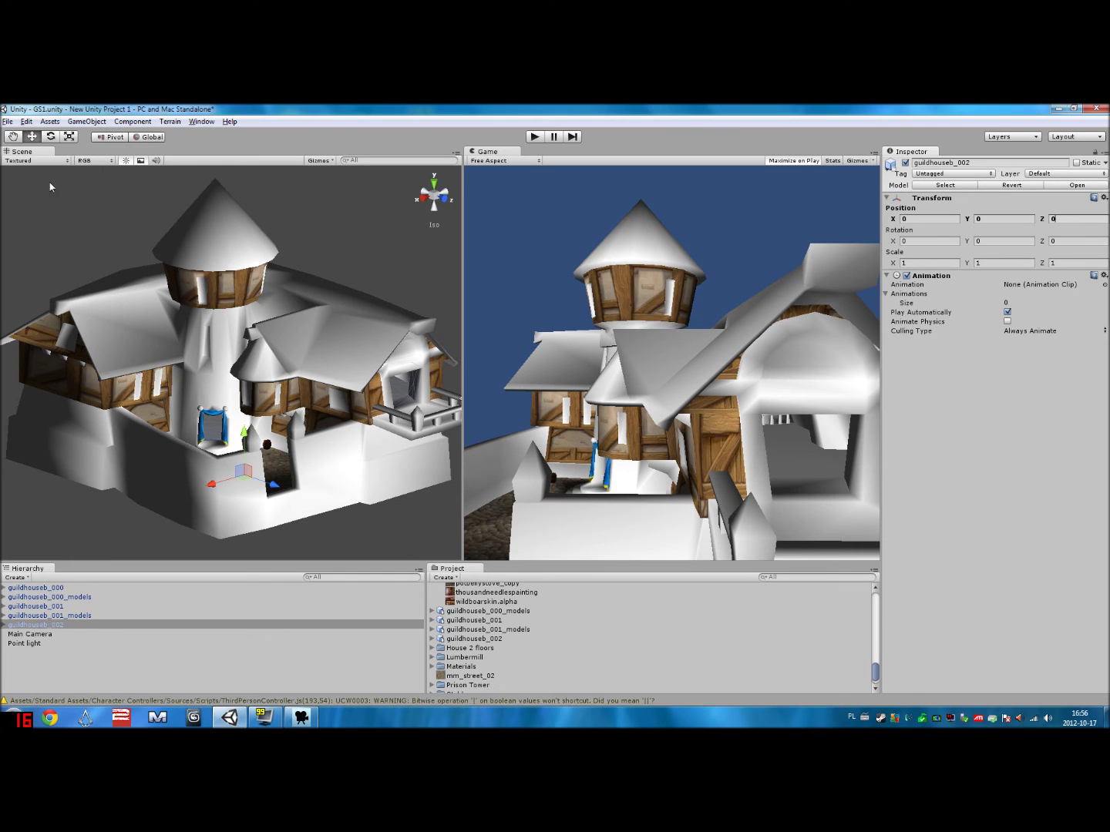
- Import guildhouseb_002_models.obj from the guildhouseb export folder into the project
click(50, 121)
click(101, 193)
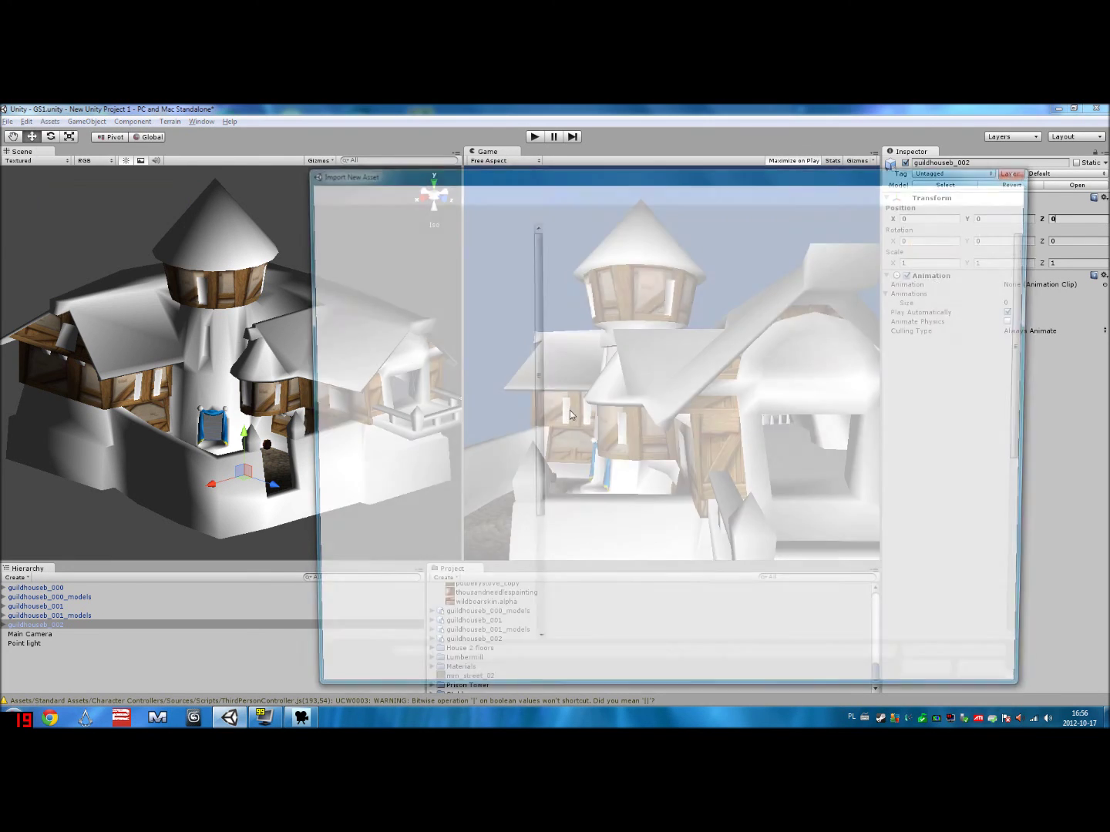
click(850, 485)
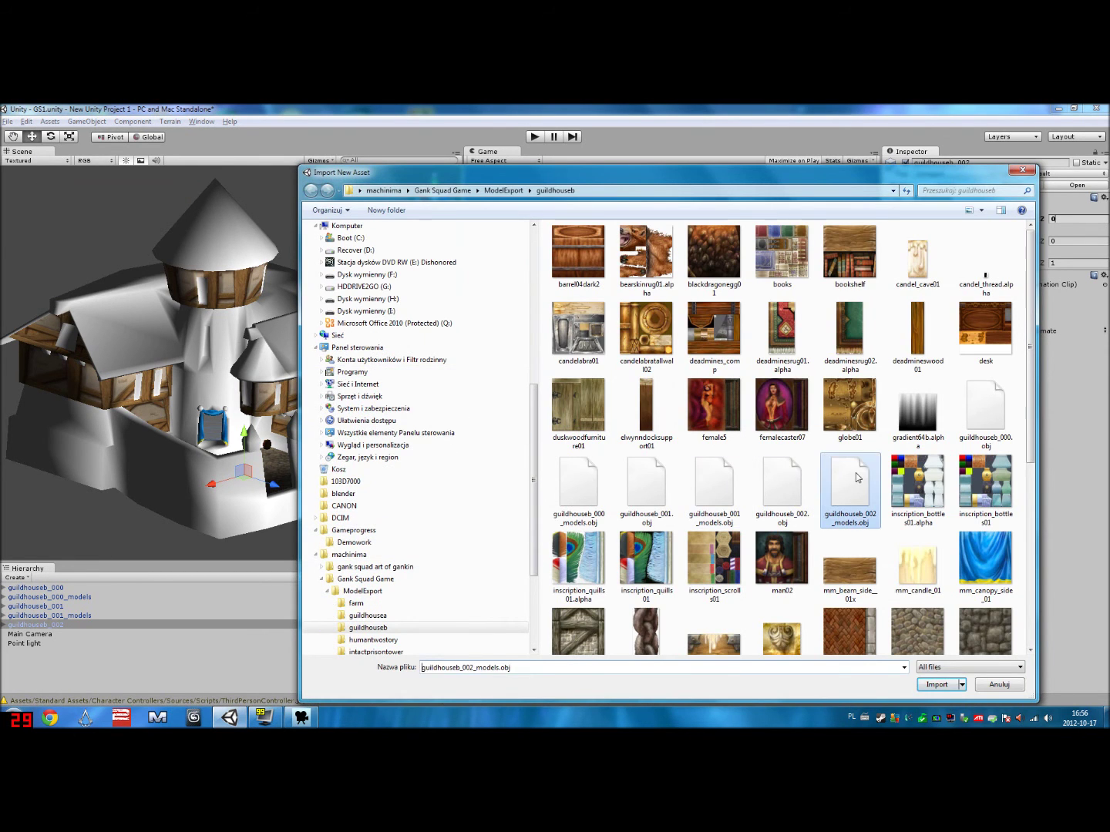
double_click(857, 478)
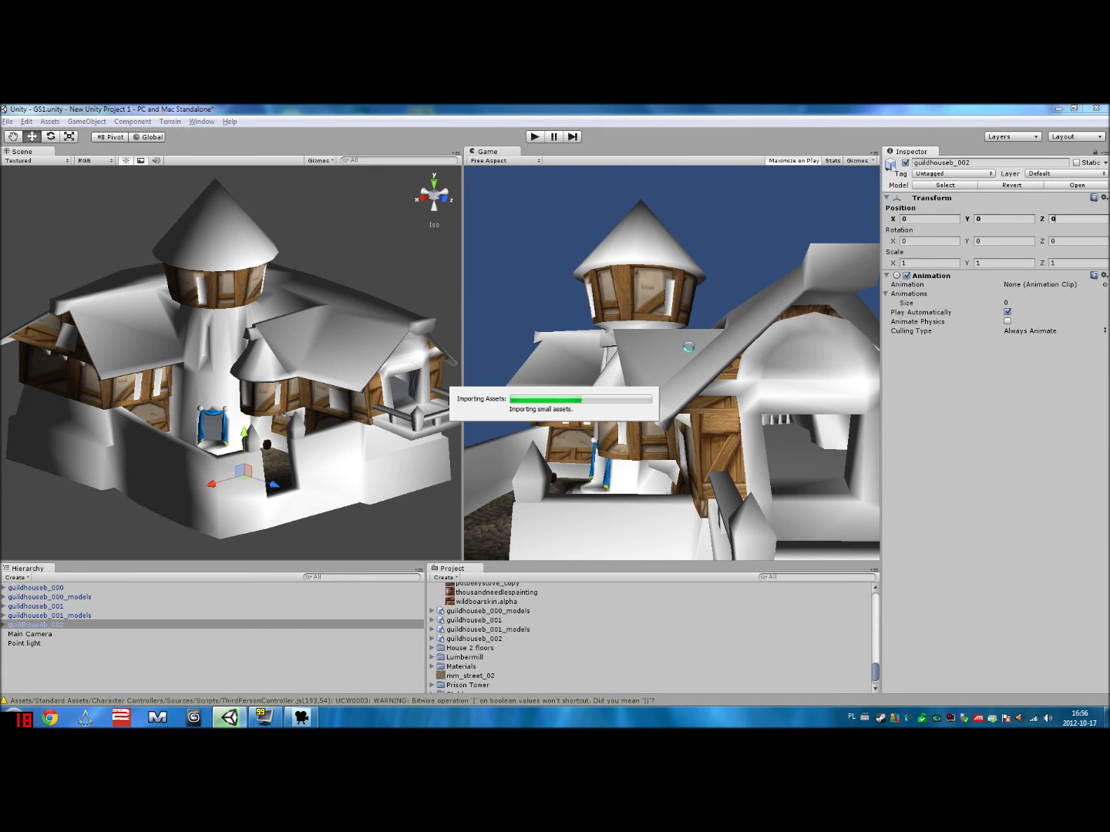
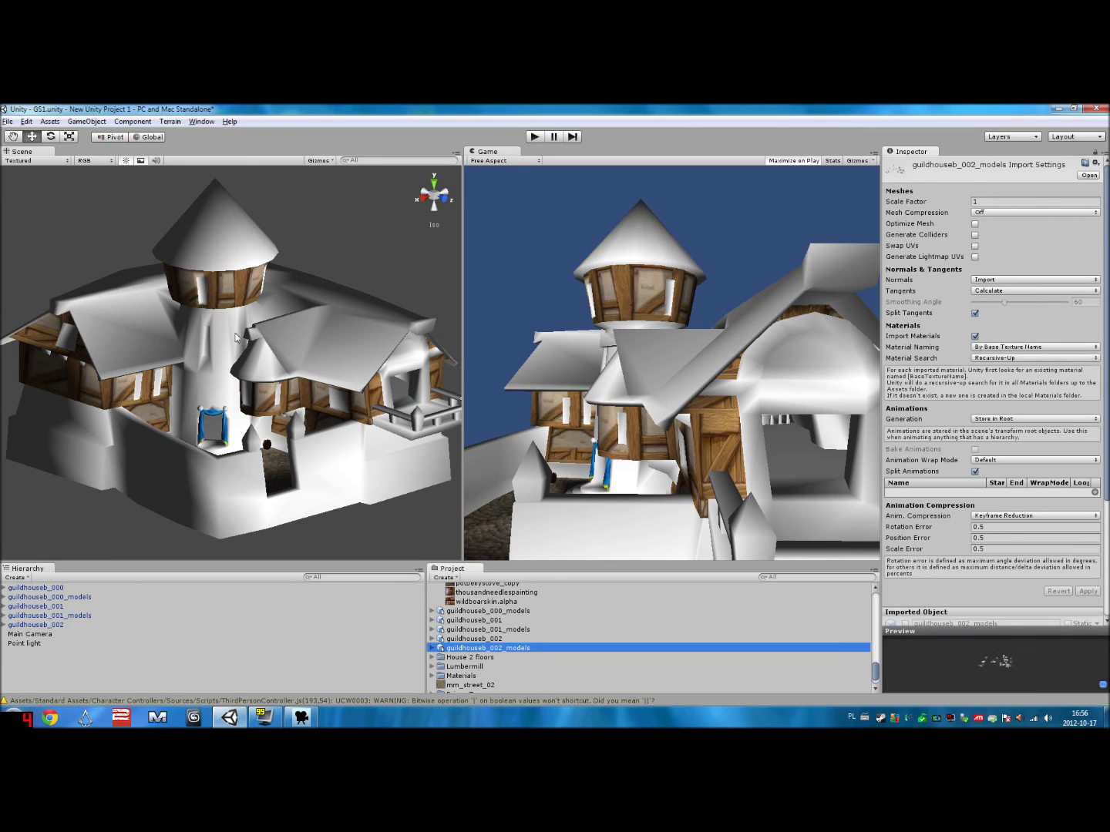
- Place guildhouseb_002_models in the scene and set its position to X 0, Y 0, Z 0
drag(948, 671, 977, 655)
drag(514, 652, 254, 407)
click(928, 219)
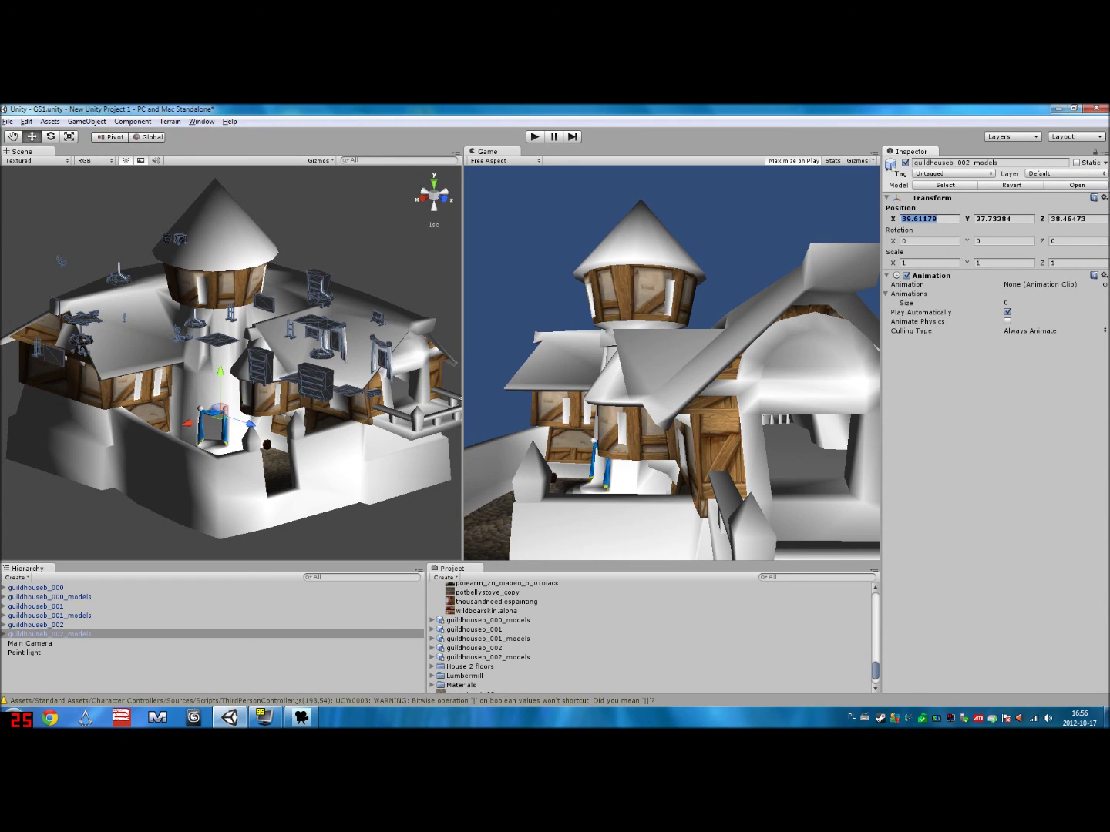
text(0)
key(Tab)
text(0)
key(Tab)
text(0)
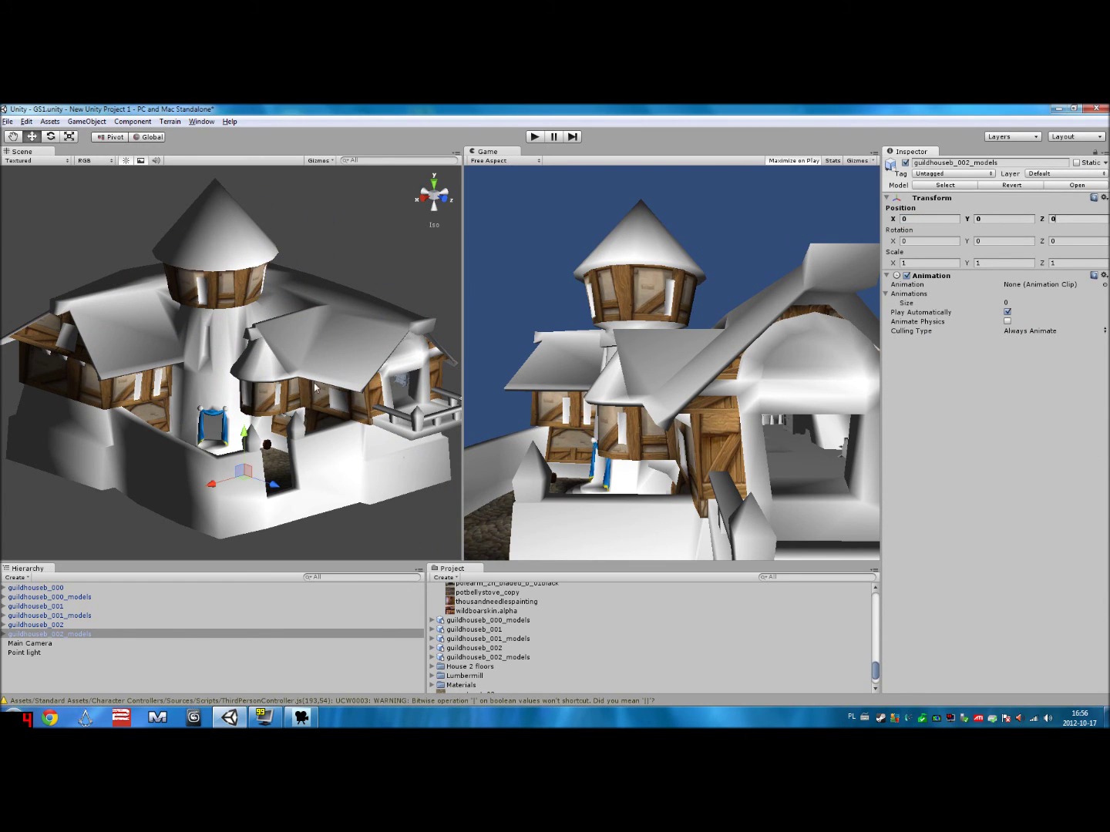
click(58, 508)
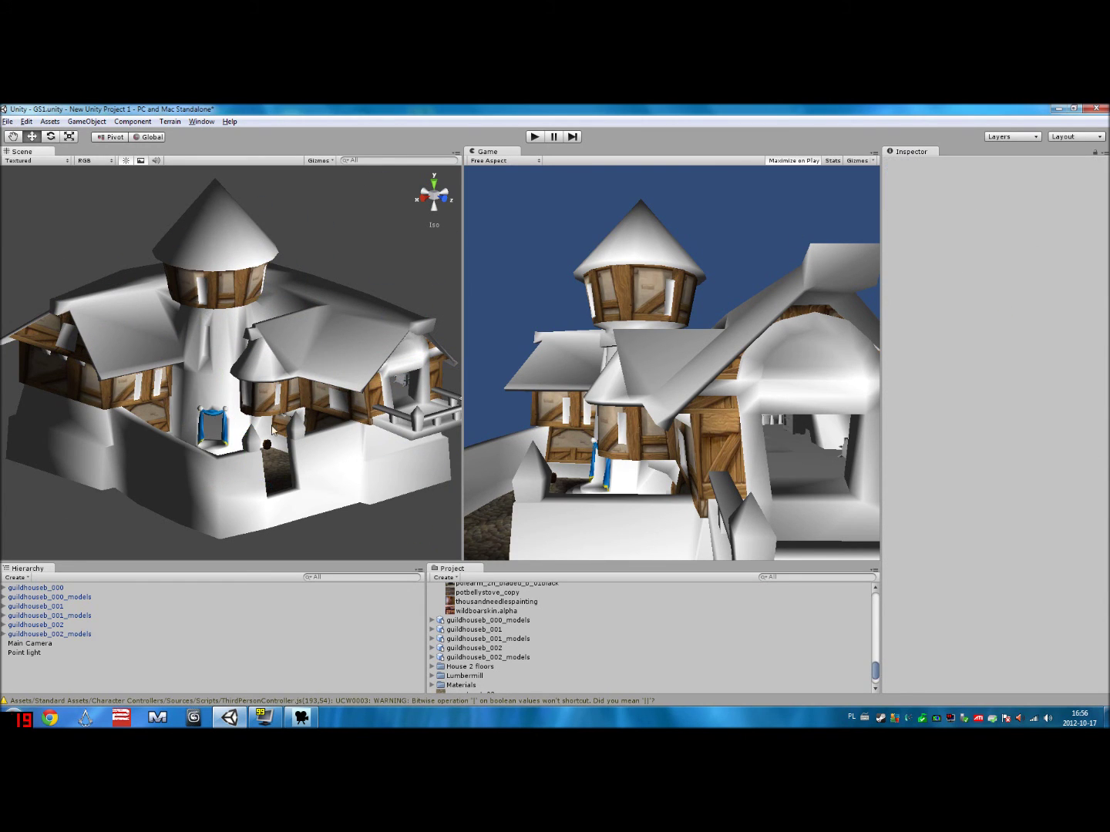
- Create a prefab named Guild House B inside the project's Guild House B folder
scroll(437, 593, up, 10)
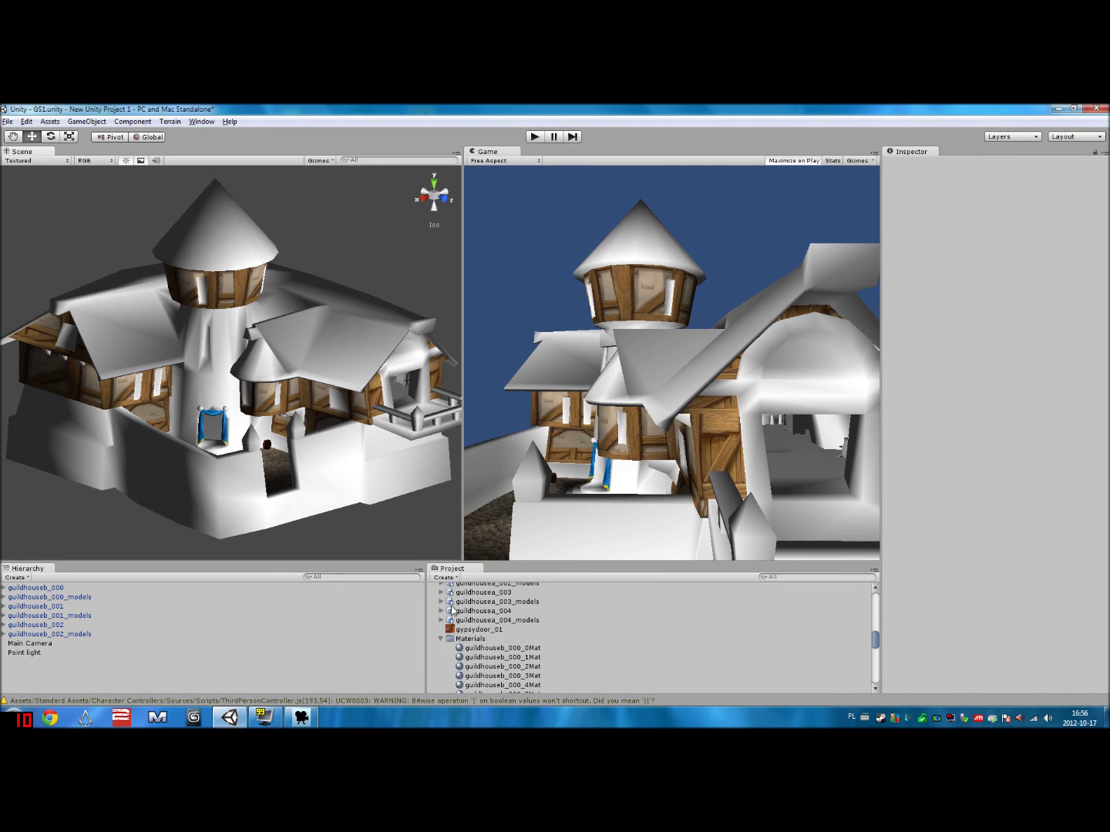
click(440, 638)
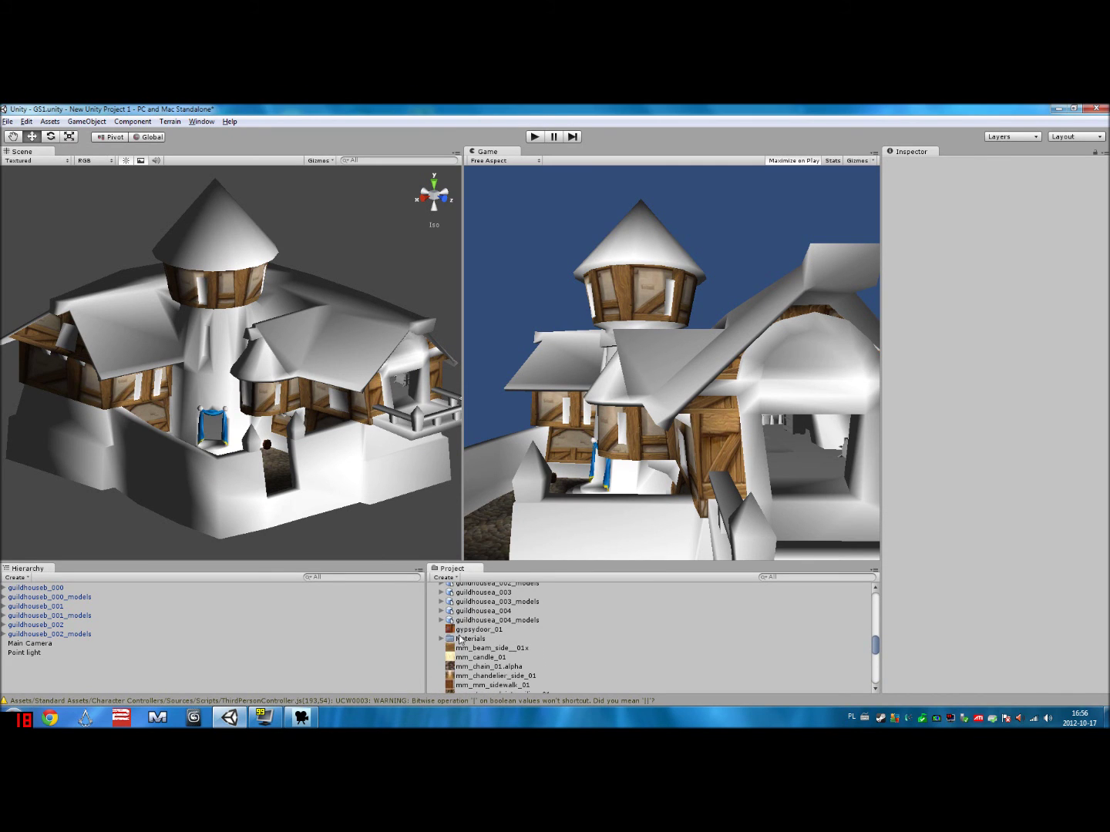
scroll(460, 638, up, 10)
scroll(461, 638, down, 5)
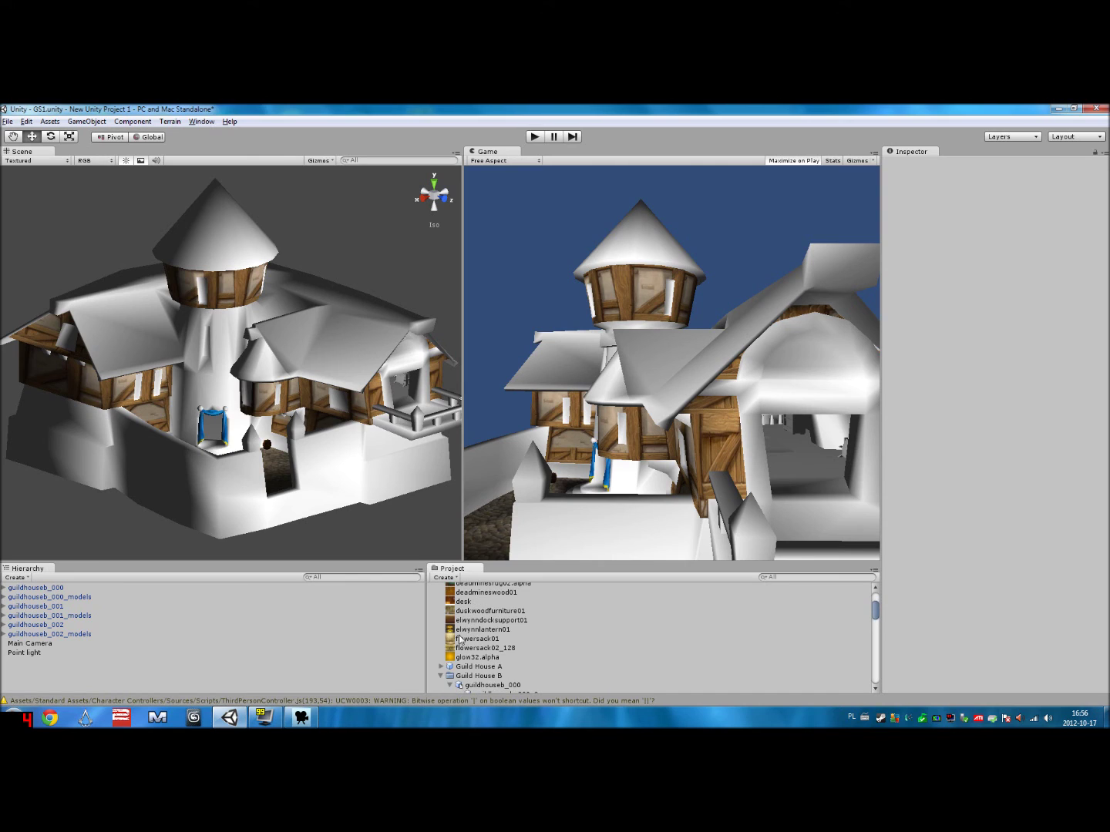
scroll(453, 677, down, 3)
click(494, 607)
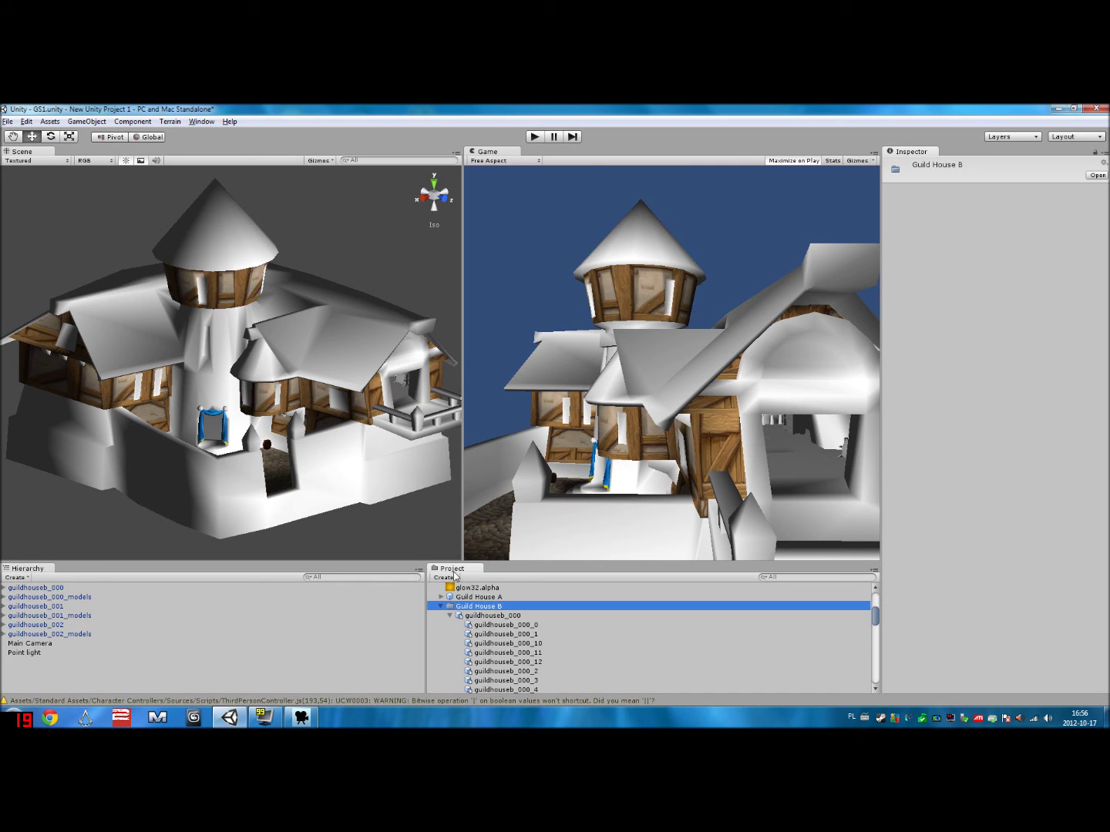
click(443, 577)
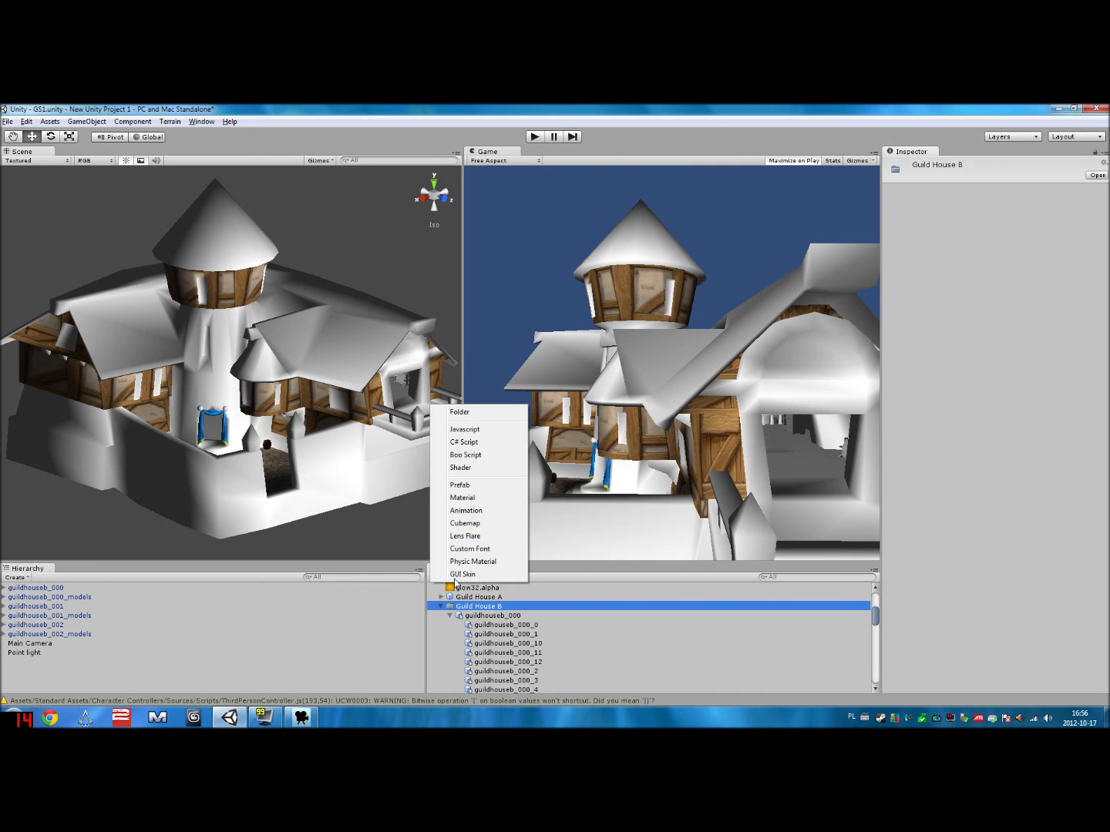
click(467, 484)
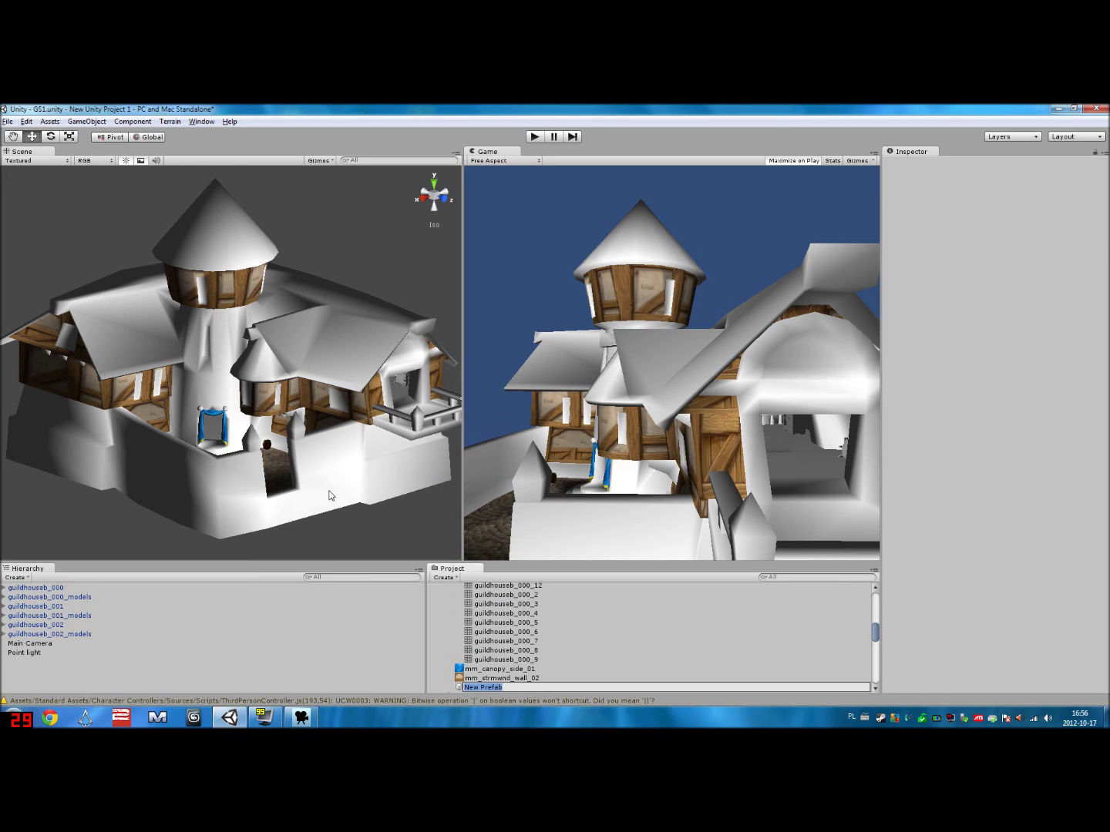
text(Guild House B)
key(Return)
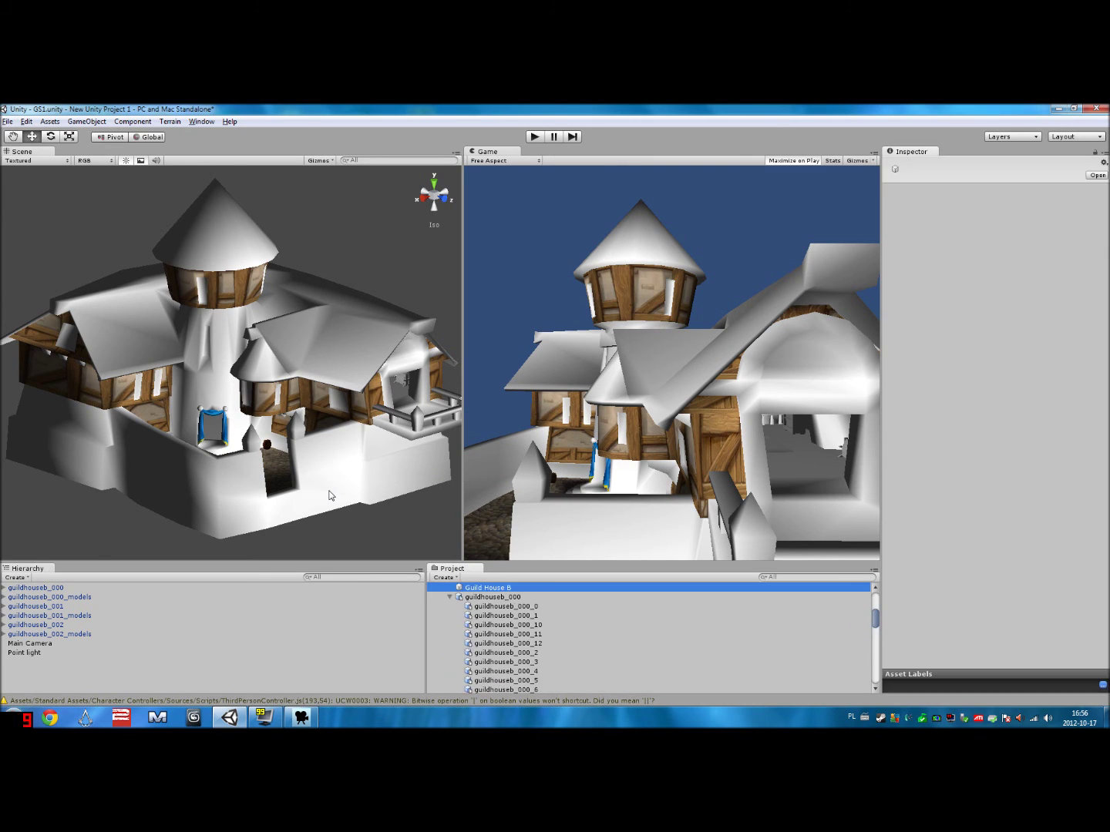
- Try to store all six guildhouseb scene objects together in the Guild House B prefab, and collapse the guildhouseb_000 asset
click(51, 635)
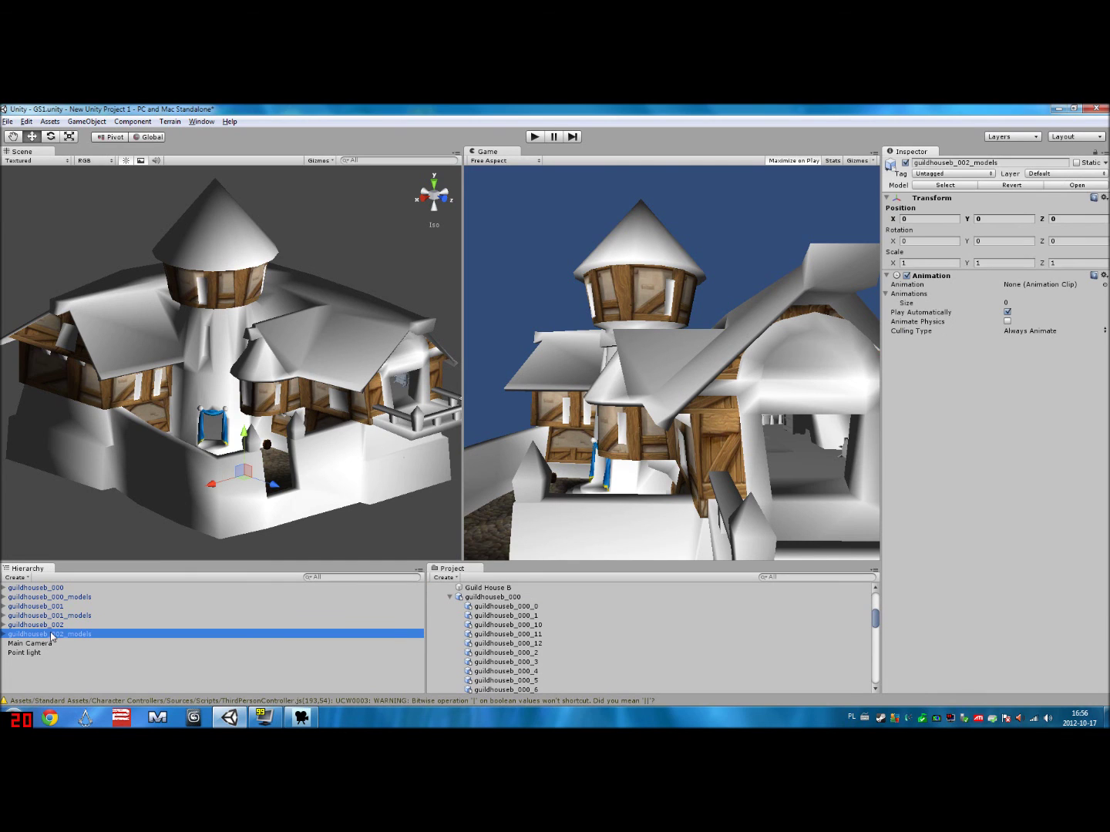
shift+click(51, 586)
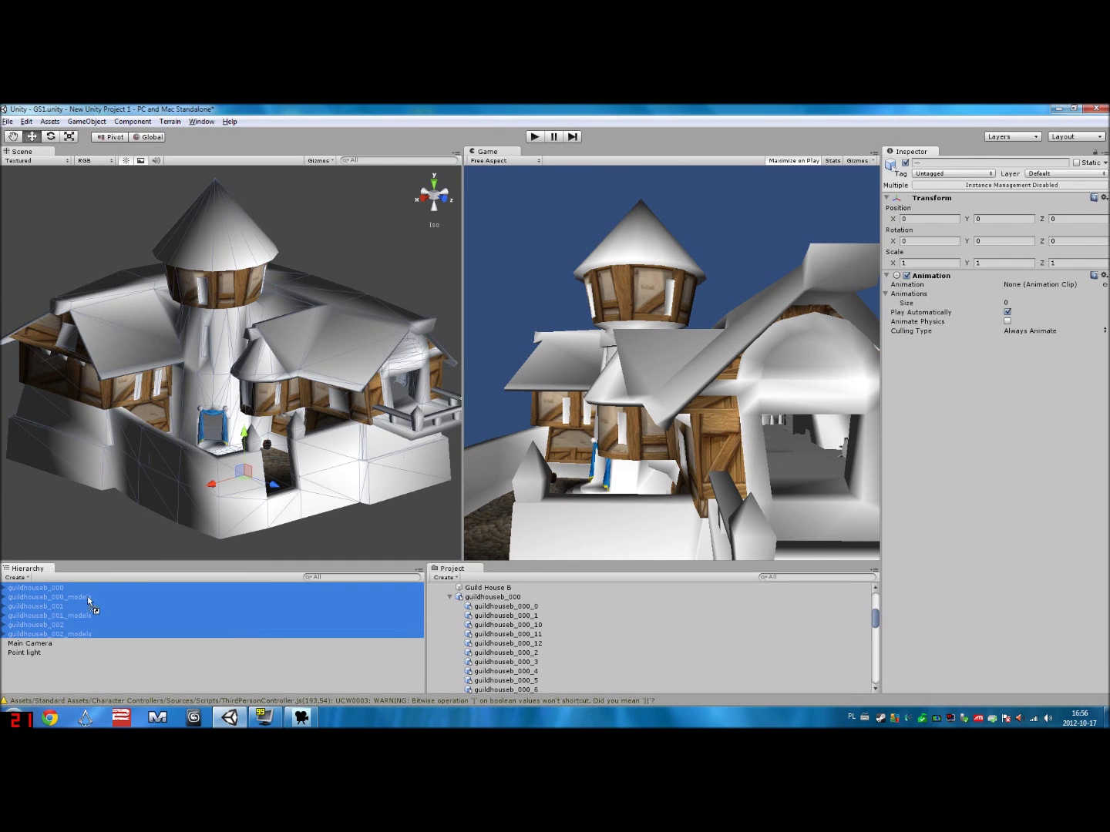
drag(316, 593, 491, 662)
click(77, 589)
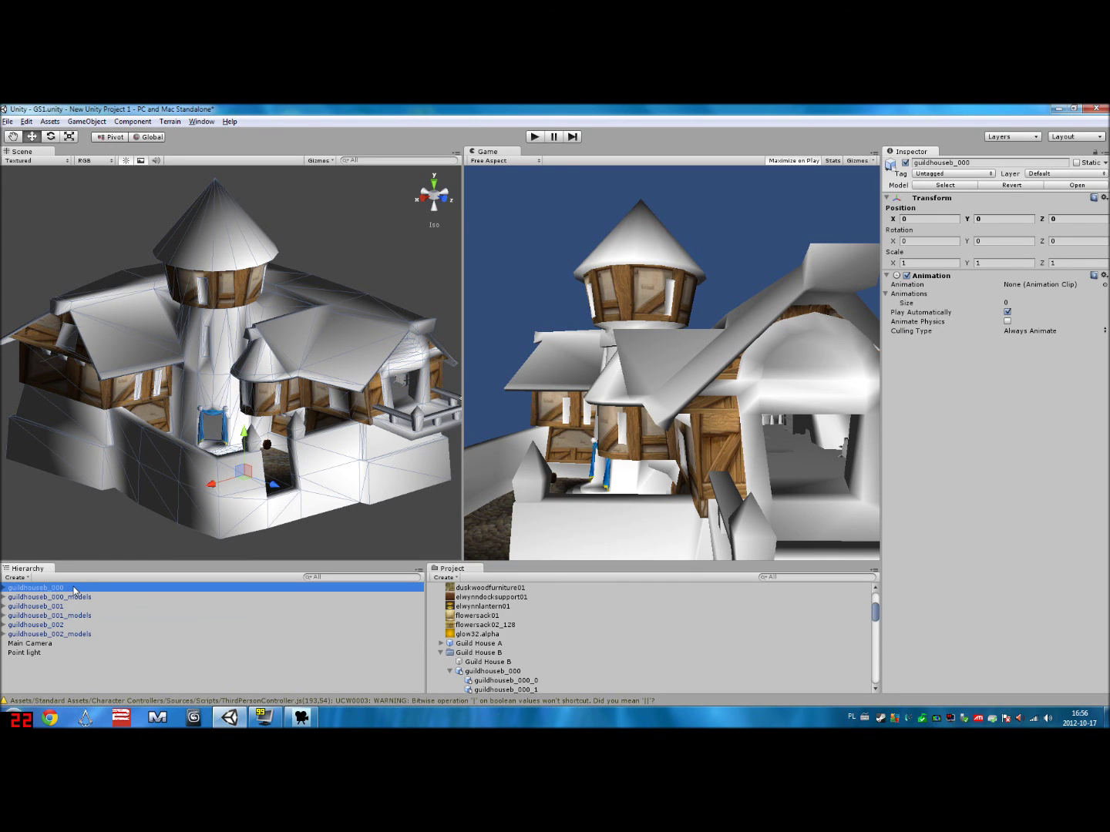
click(474, 663)
click(456, 671)
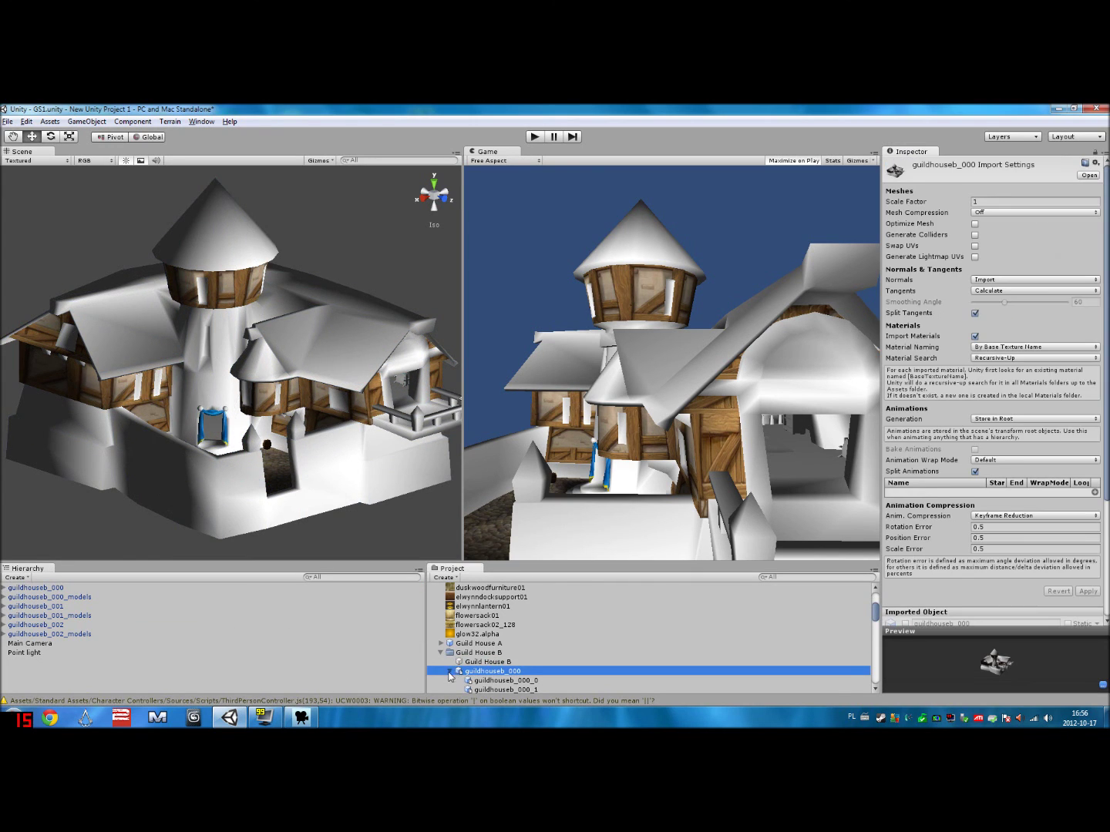
click(450, 671)
- Parent the other five guildhouseb objects under guildhouseb_000 and lower the whole group to about Y -1.75
click(77, 634)
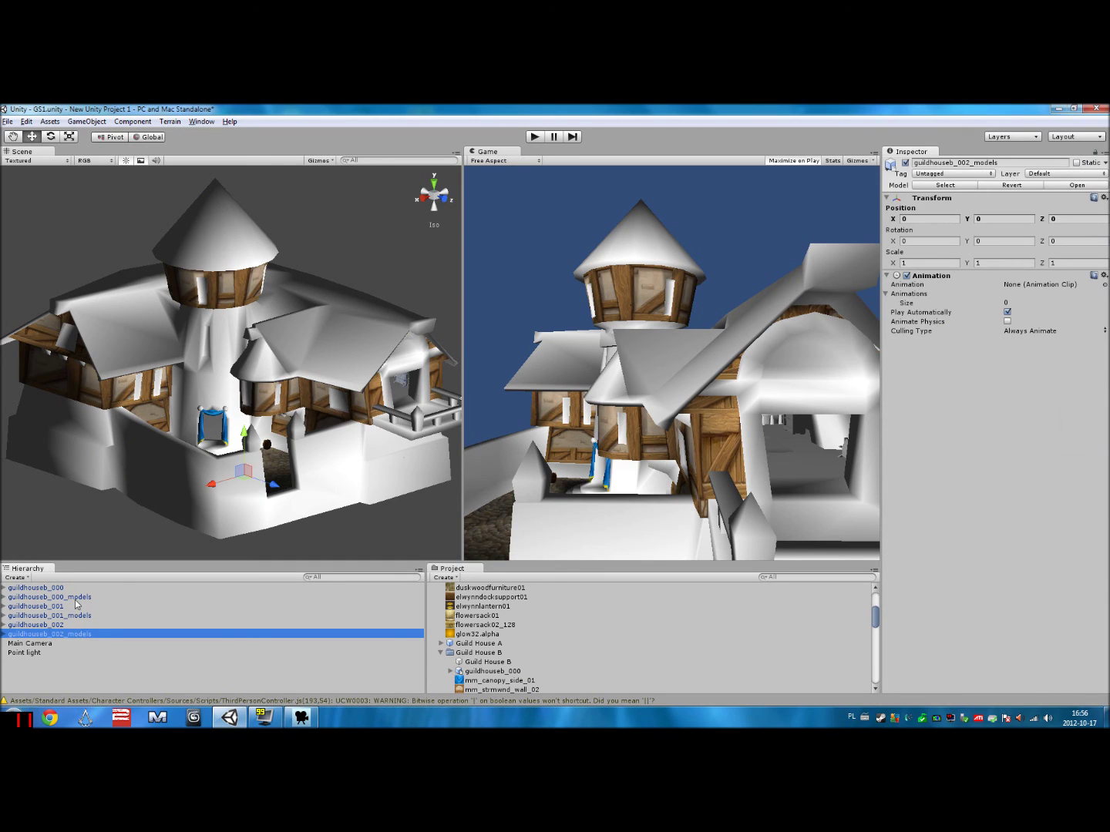
drag(76, 598, 62, 590)
click(46, 587)
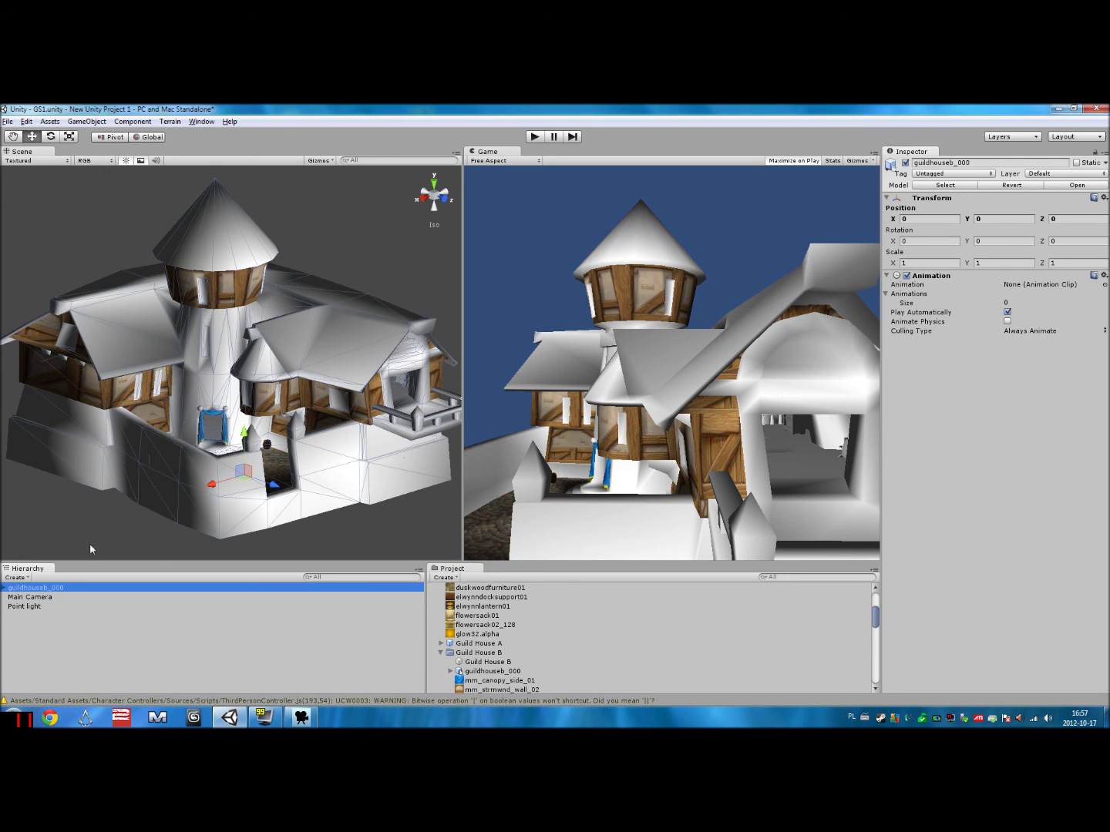
drag(243, 440, 167, 451)
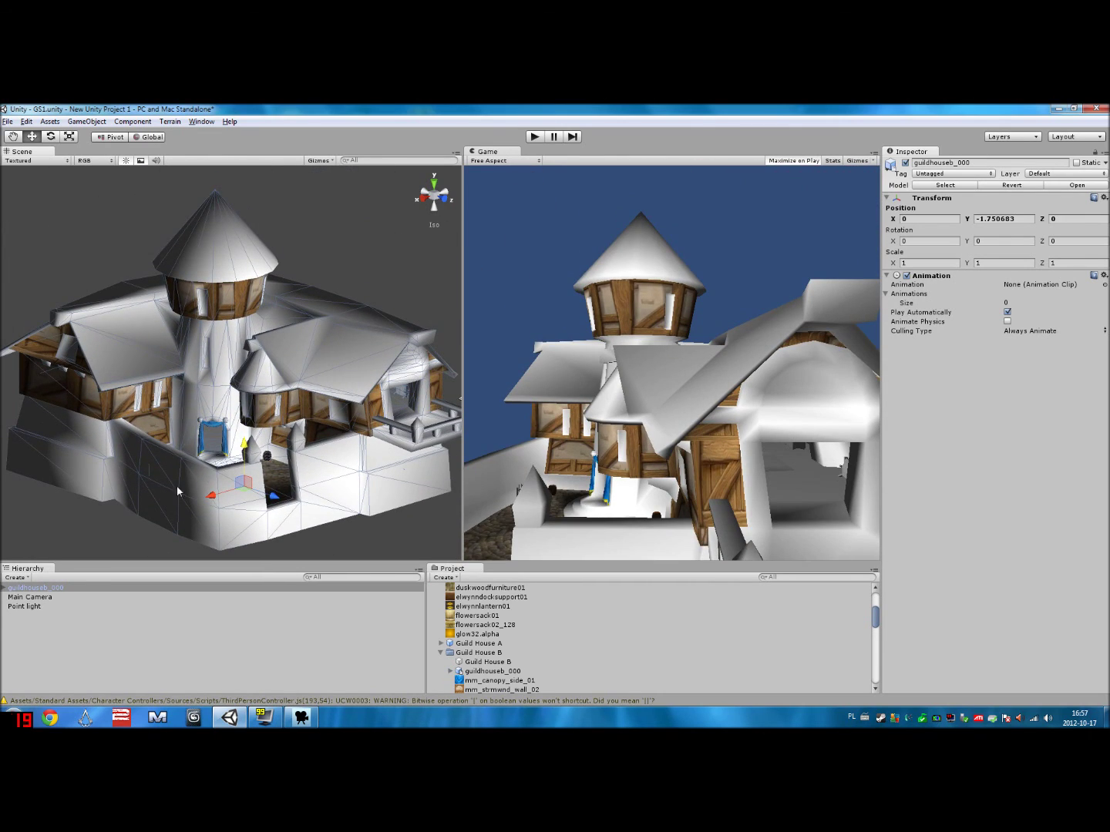
- Store the guildhouseb_000 group in the Guild House B prefab and delete the group from the scene
drag(66, 587, 502, 664)
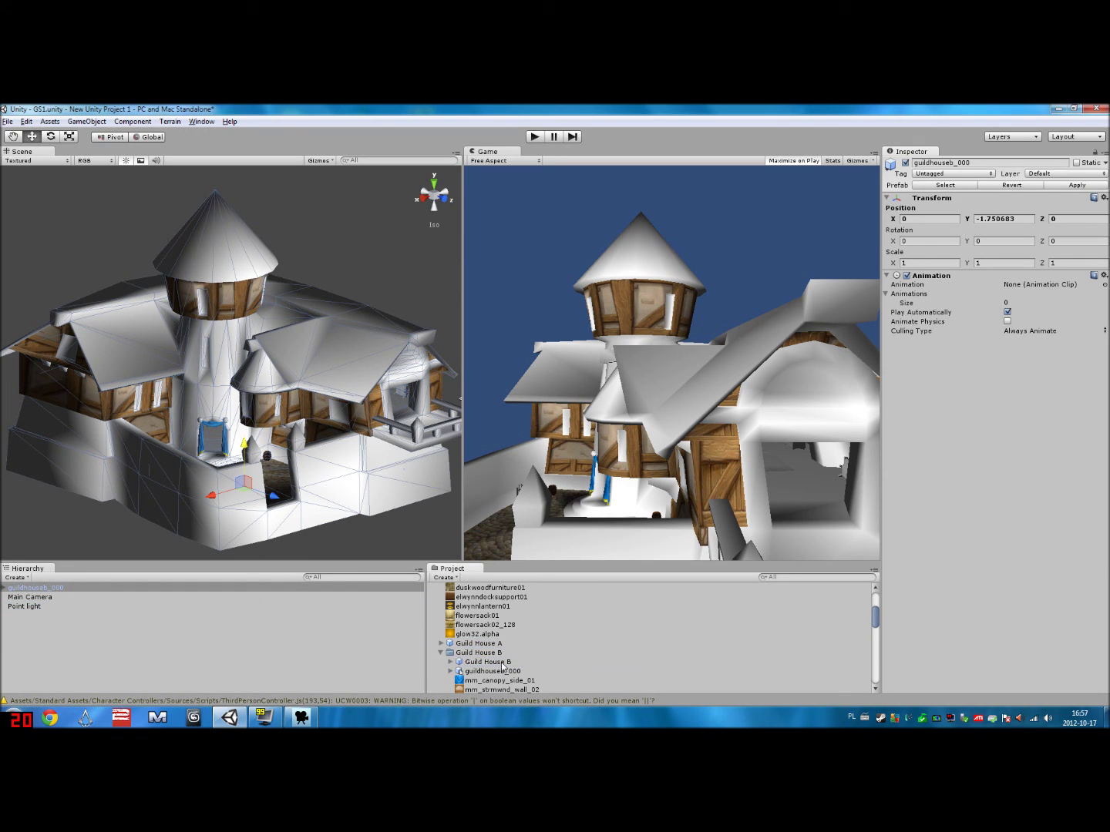
click(53, 587)
key(Delete)
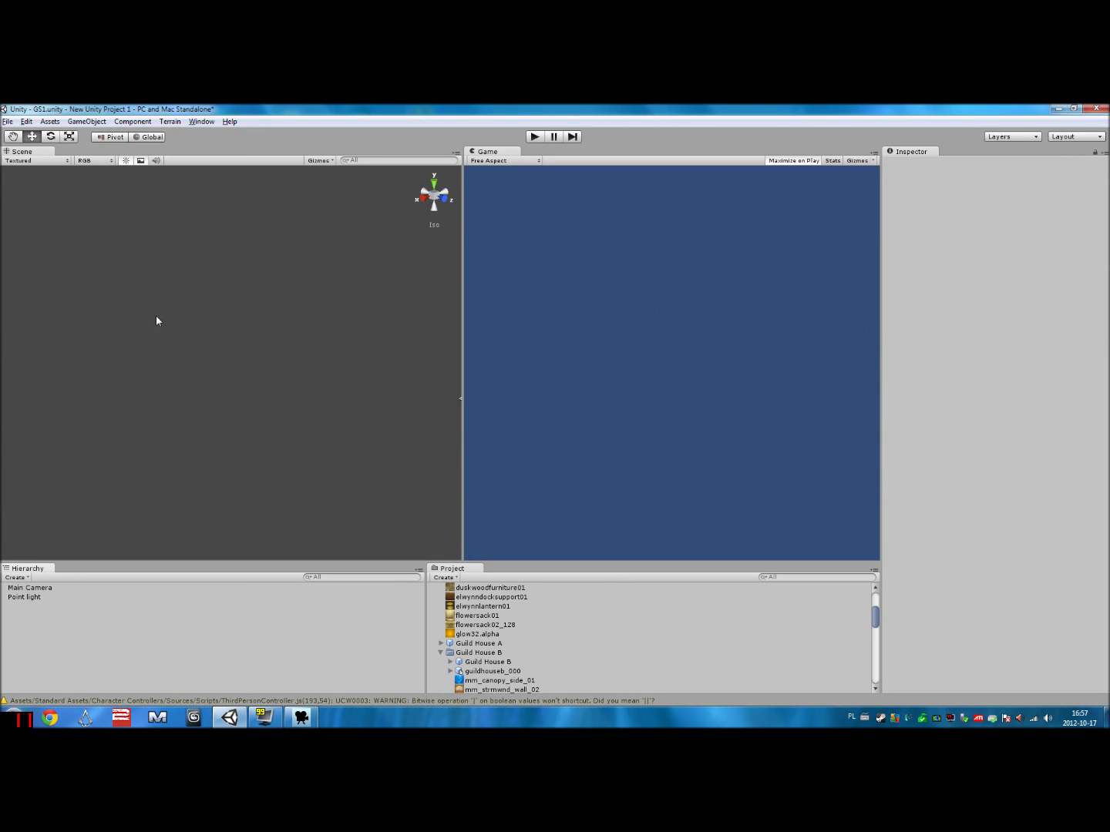
- Place the Guild House B prefab in the scene and move it to about Y 31.93 and Z 47.86
drag(101, 256, 154, 451)
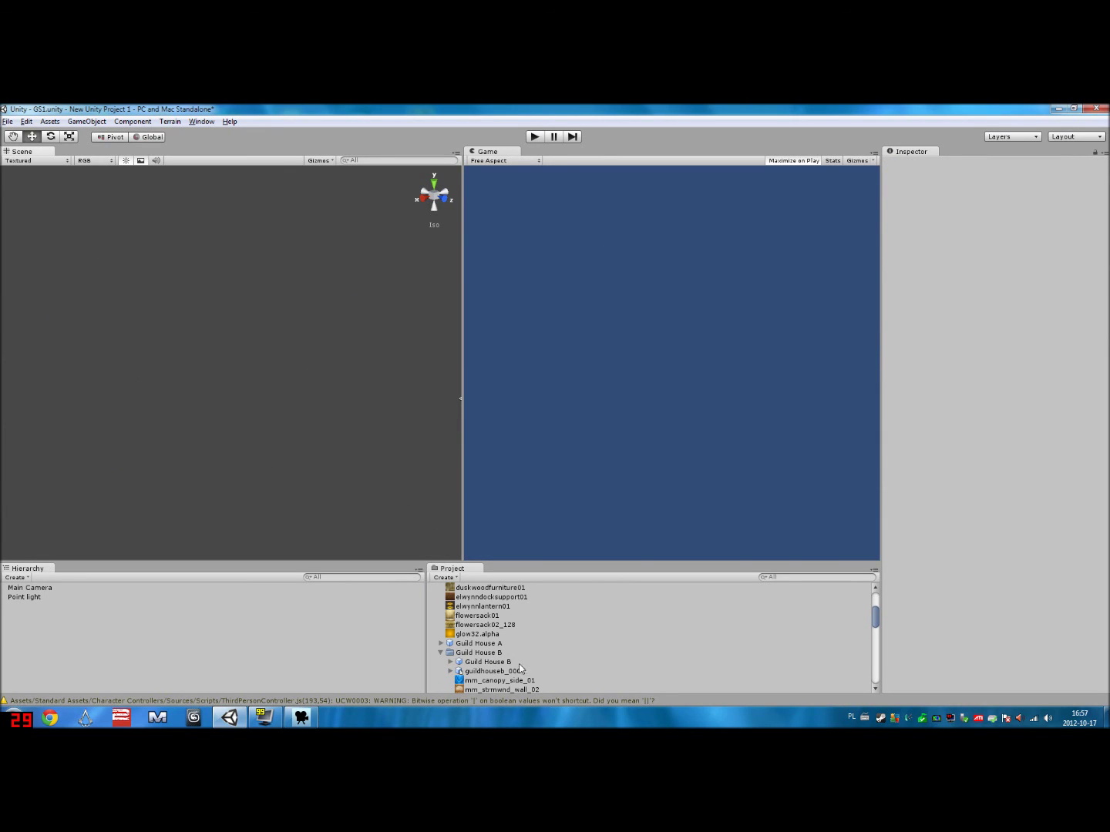
click(487, 662)
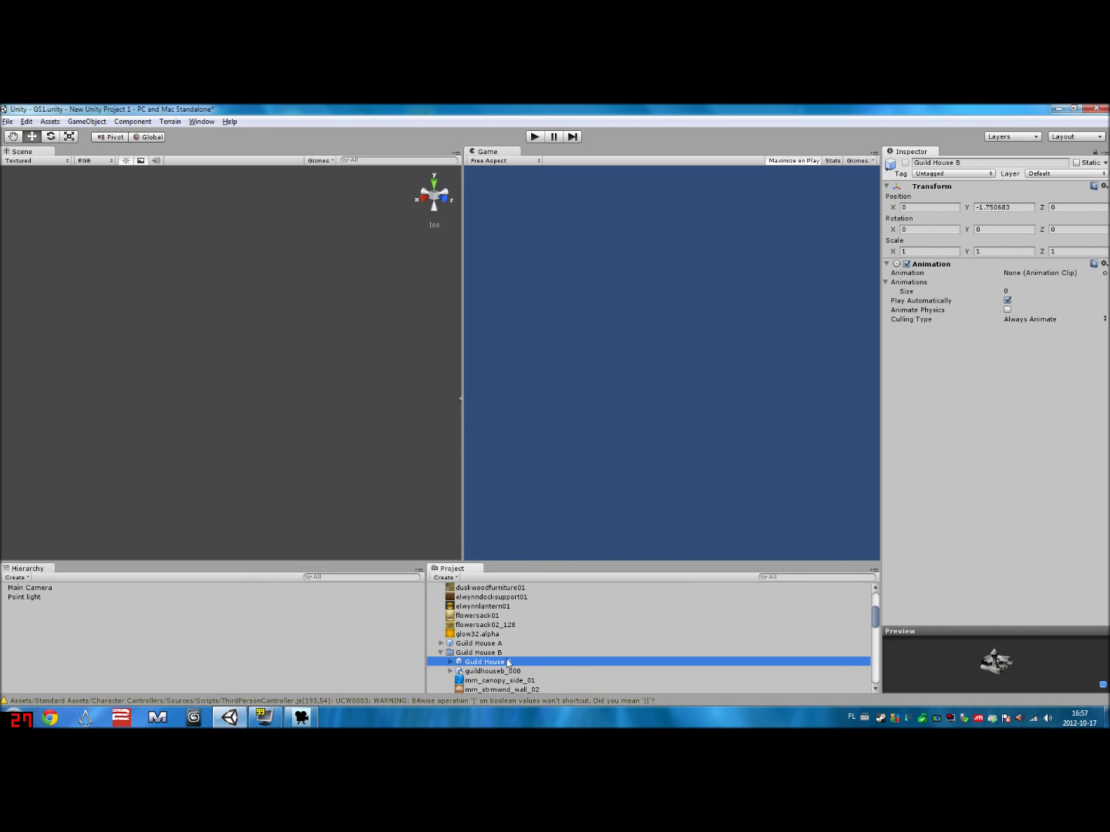
drag(508, 663, 193, 399)
scroll(270, 377, down, 3)
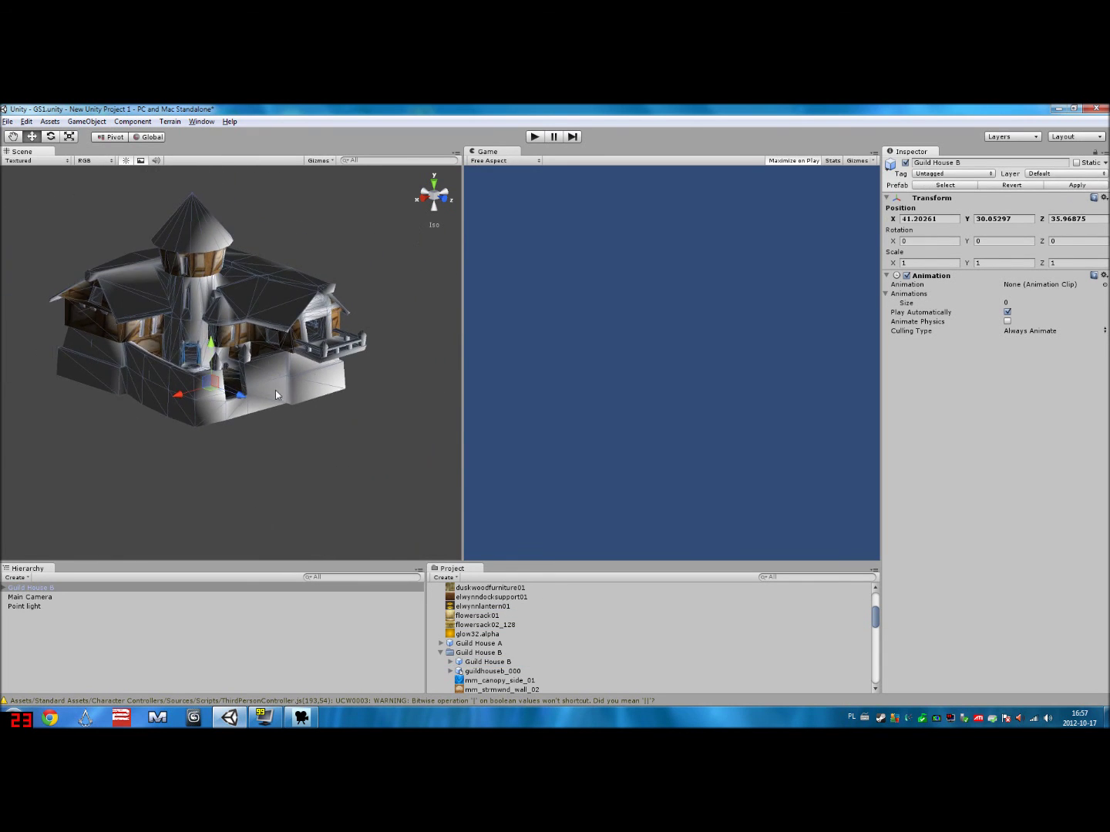
alt+drag(275, 391, 317, 400)
scroll(317, 399, down, 4)
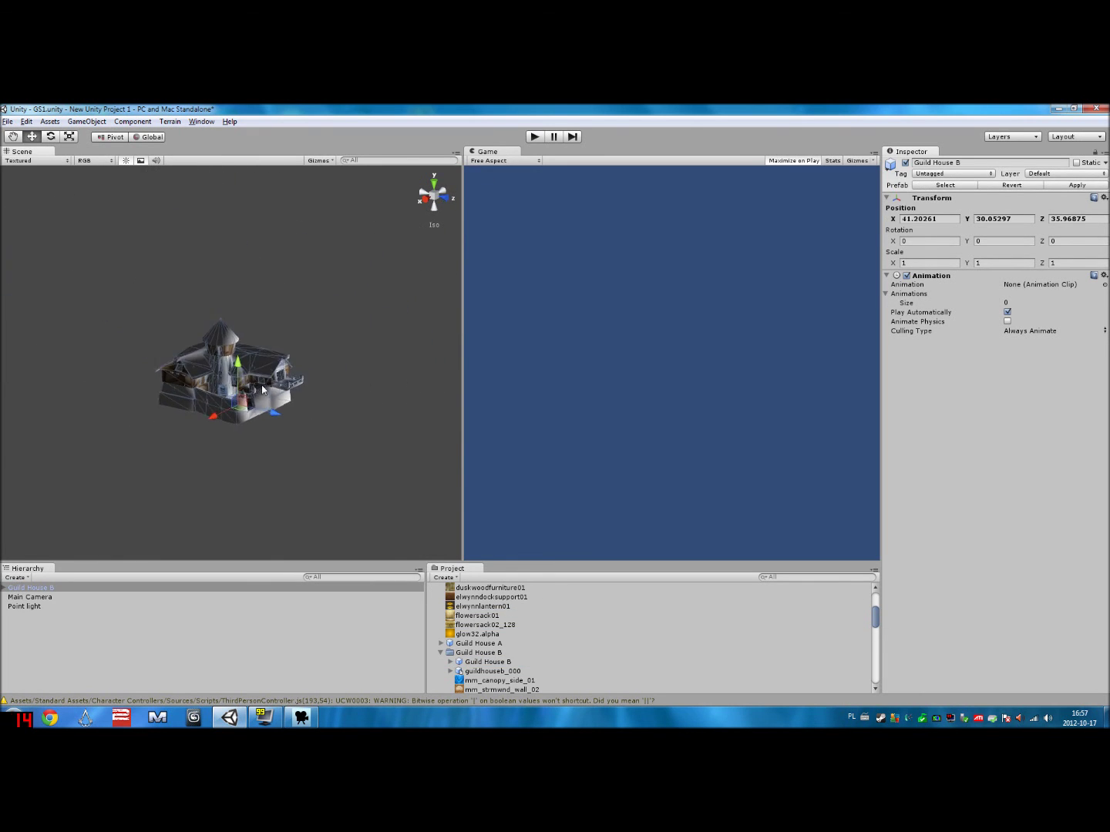
mouse_move(308, 417)
alt+mouse_down()
mouse_move(262, 420)
mouse_move(293, 414)
alt+mouse_up()
drag(240, 368, 301, 419)
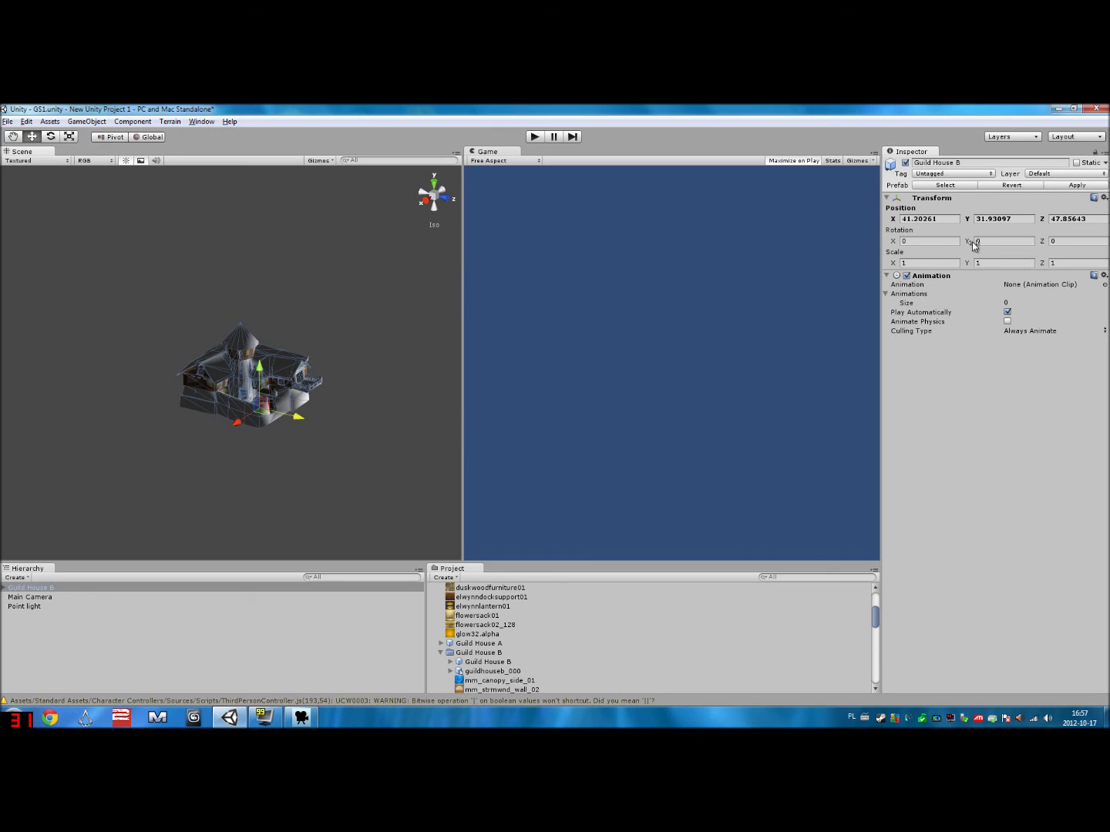
- Set the scale of Guild House B to 100 on X, Y and Z and view the enlarged house
click(926, 262)
text(100)
key(Tab)
text(100)
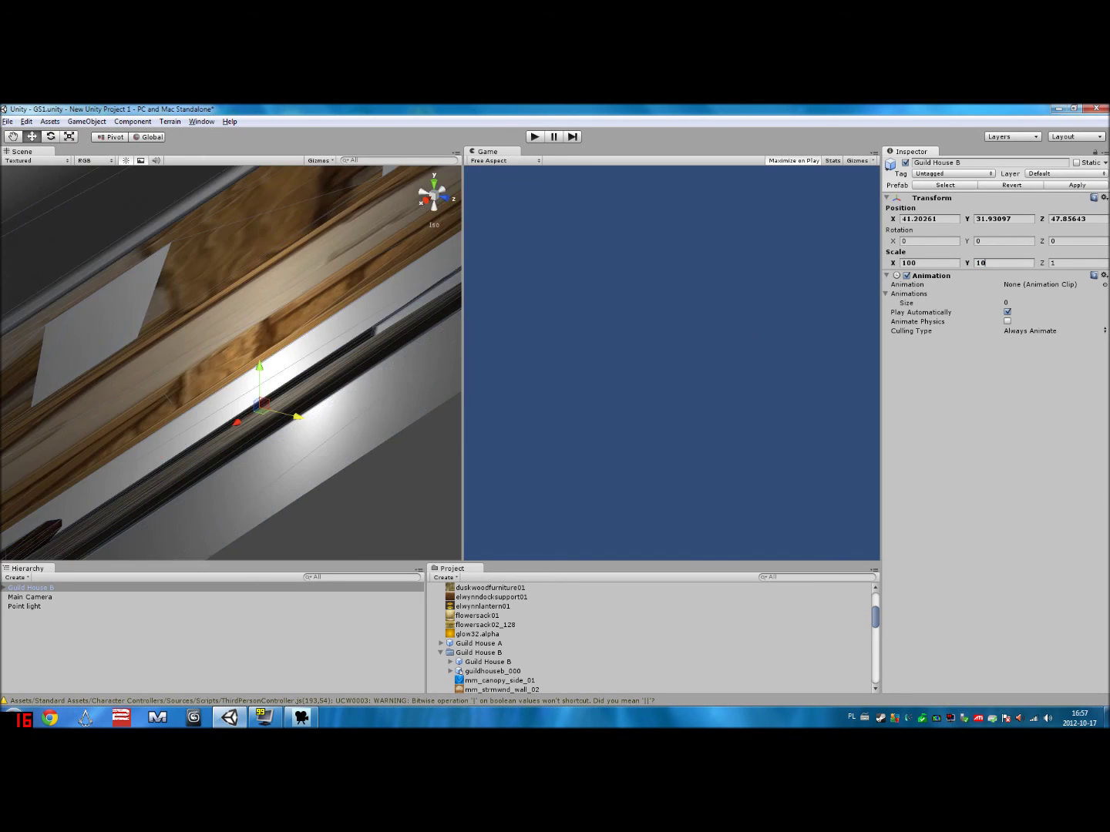
key(Tab)
text(1100)
scroll(308, 364, down, 20)
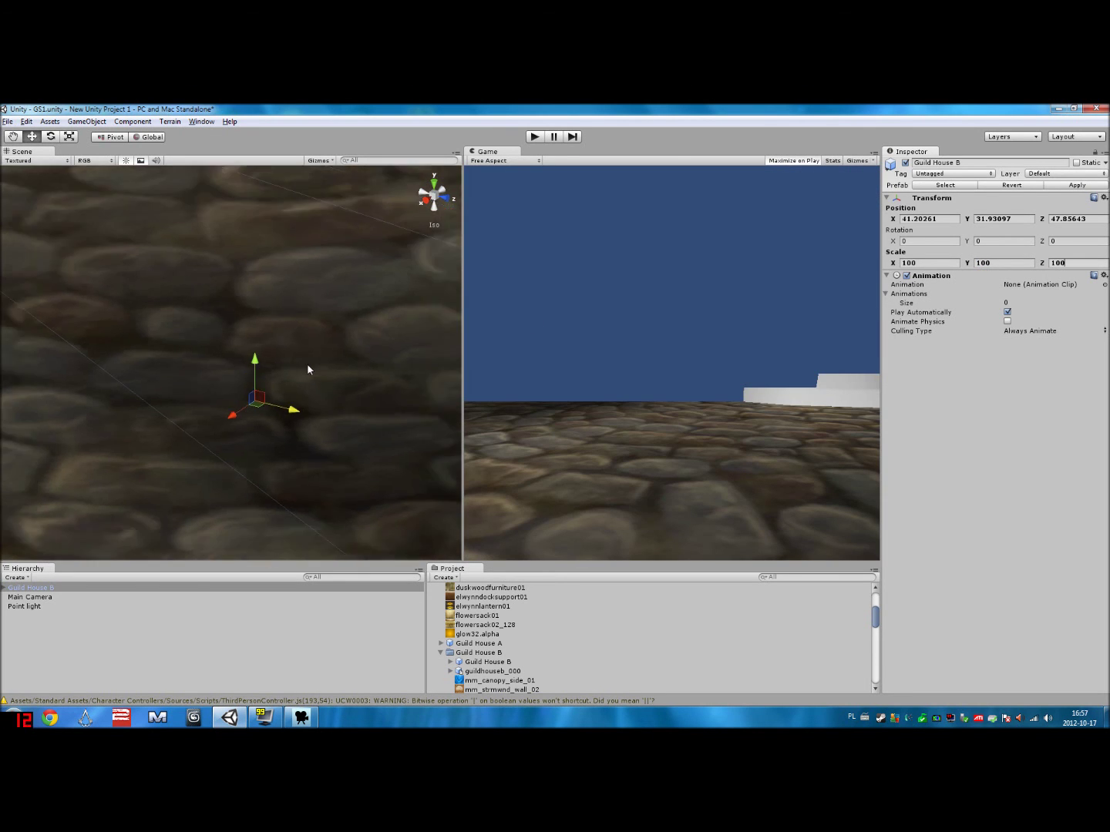
scroll(307, 363, up, 7)
alt+drag(297, 353, 238, 330)
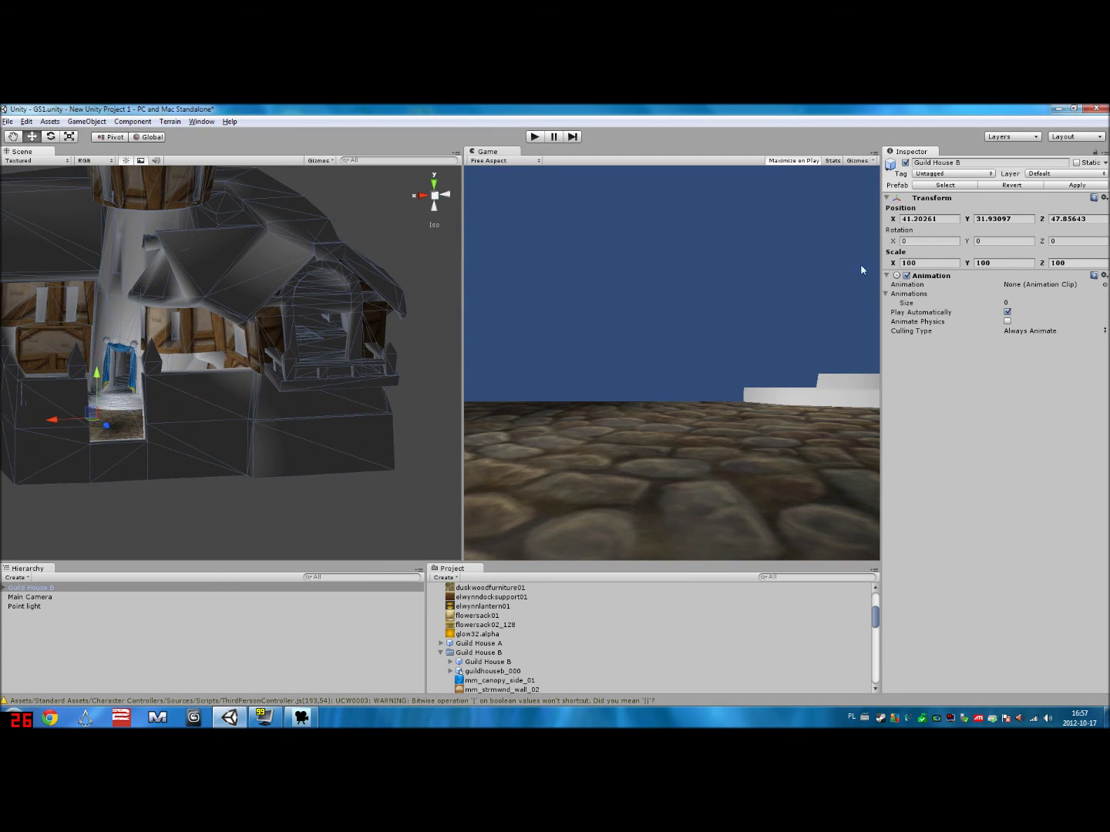
- Reset the scale of Guild House B to 1 on X, Y and Z and frame it in the scene
click(954, 261)
key(BackSpace)
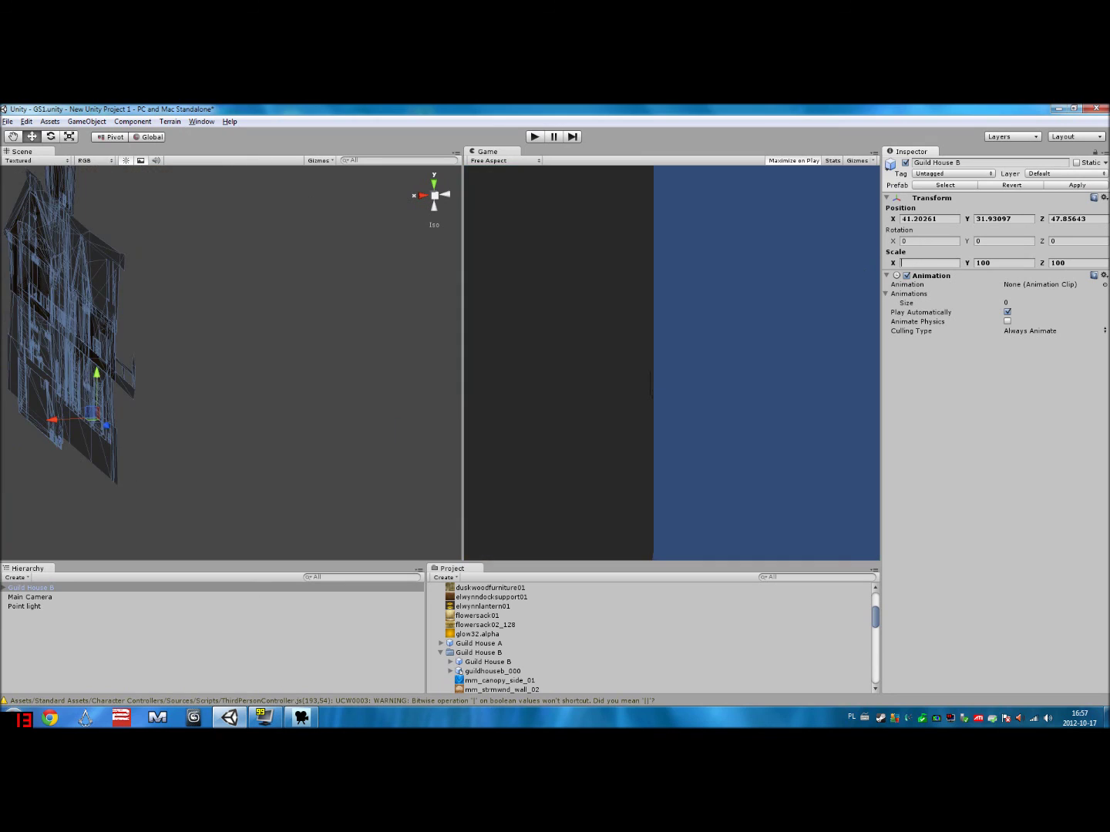
key(BackSpace)
text(0)
key(Tab)
key(BackSpace)
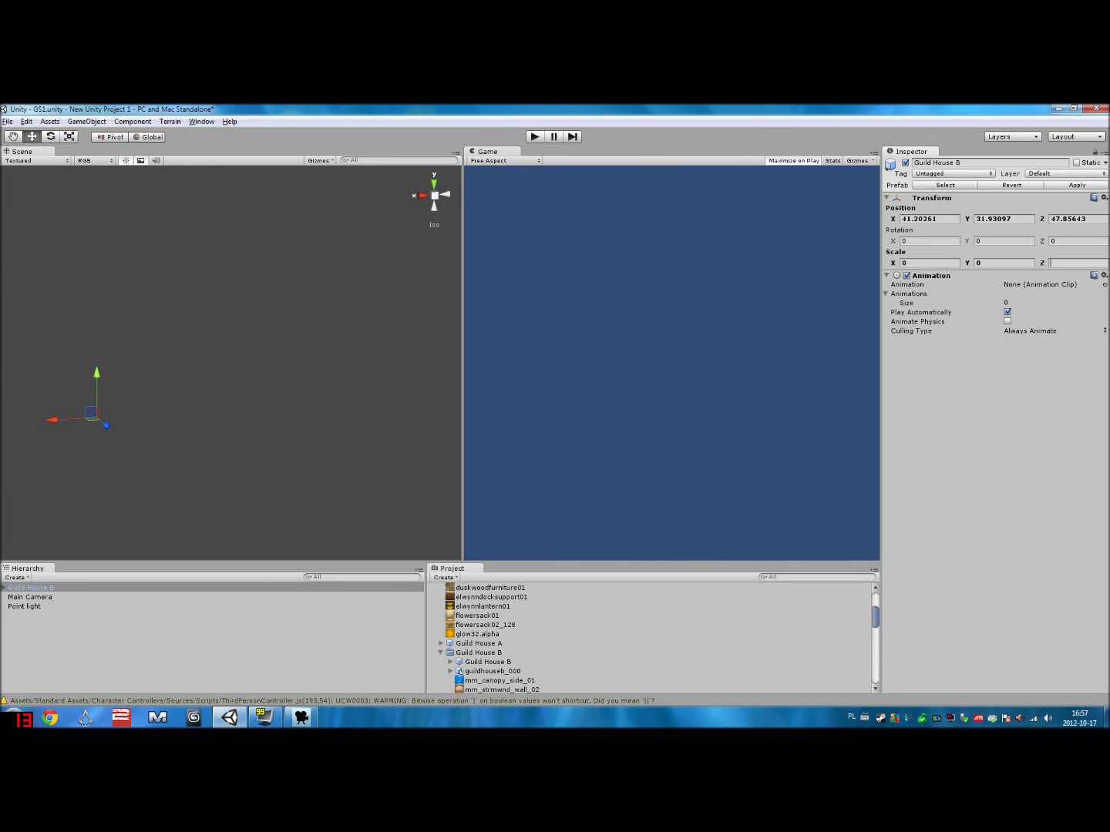
text(1)
key(Tab)
right_drag(287, 412, 259, 417)
key(f)
scroll(289, 407, up, 15)
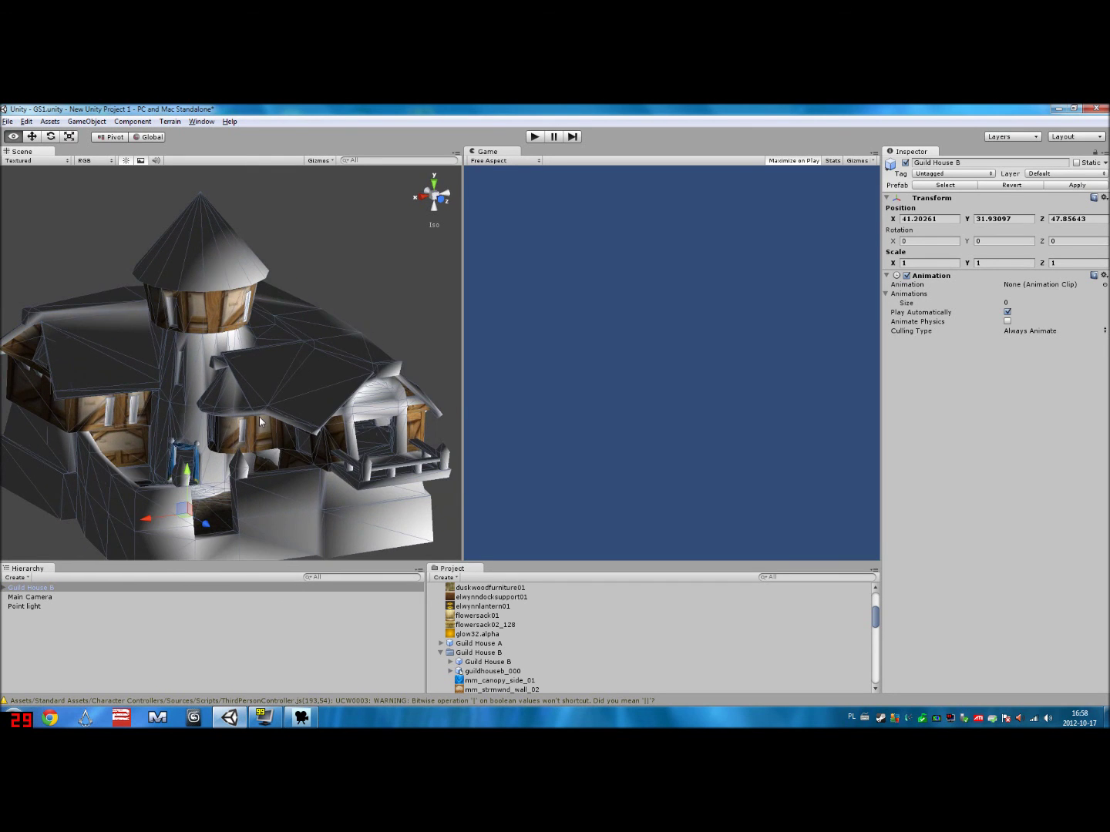
- Examine the placed Guild House B from several angles, and collapse the Guild House A folder in the project
middle_drag(222, 445, 268, 311)
right_drag(193, 339, 298, 302)
middle_drag(298, 307, 347, 401)
right_drag(347, 401, 168, 424)
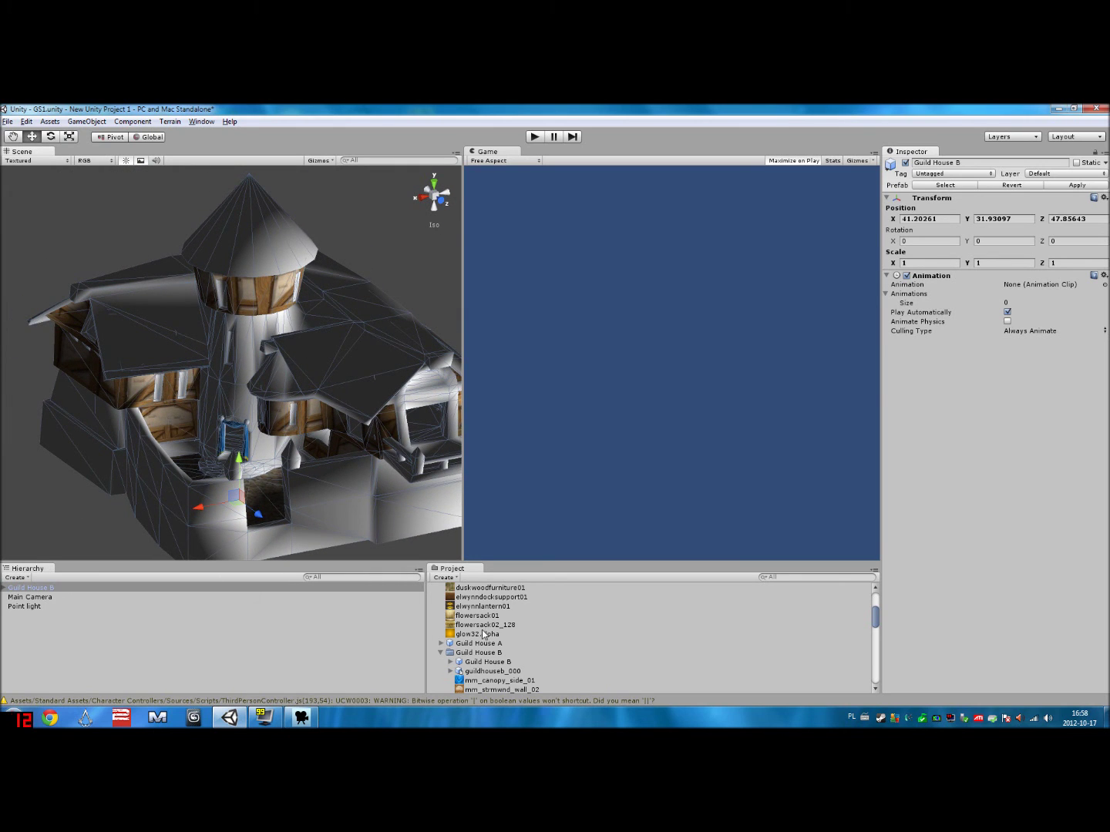
scroll(449, 640, up, 5)
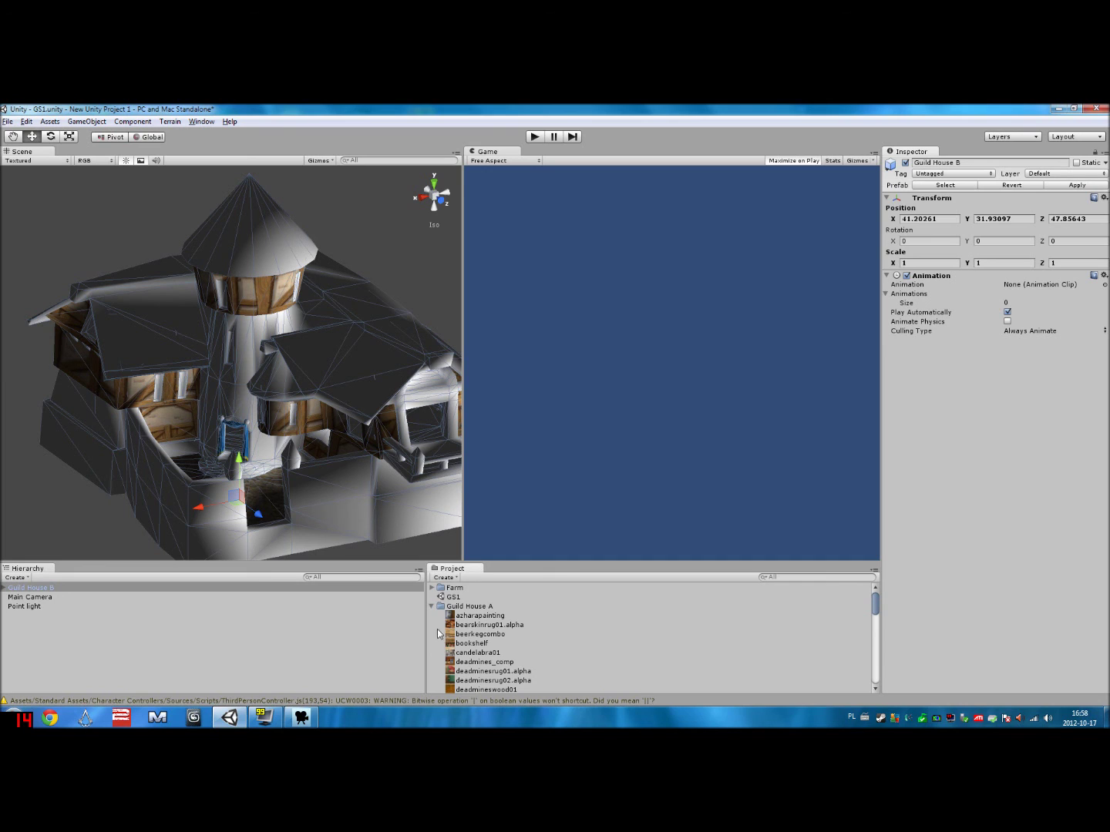
click(432, 607)
scroll(489, 599, down, 2)
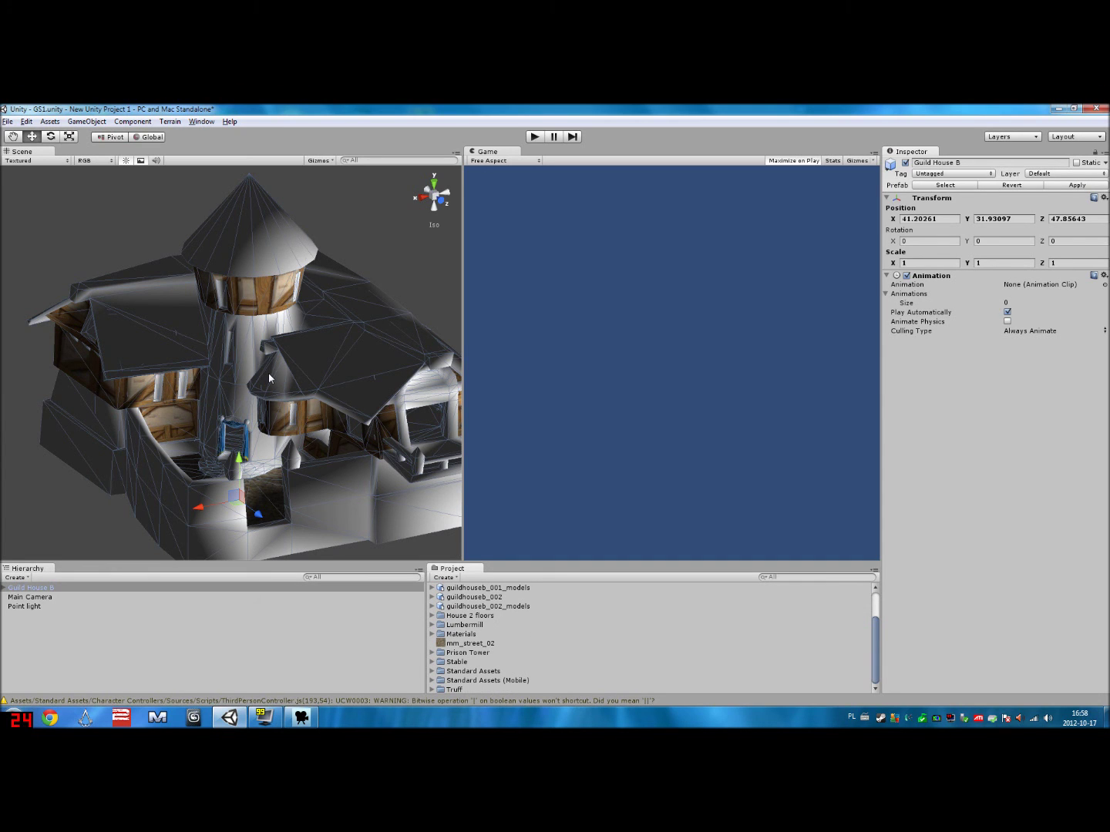
alt+drag(268, 379, 341, 386)
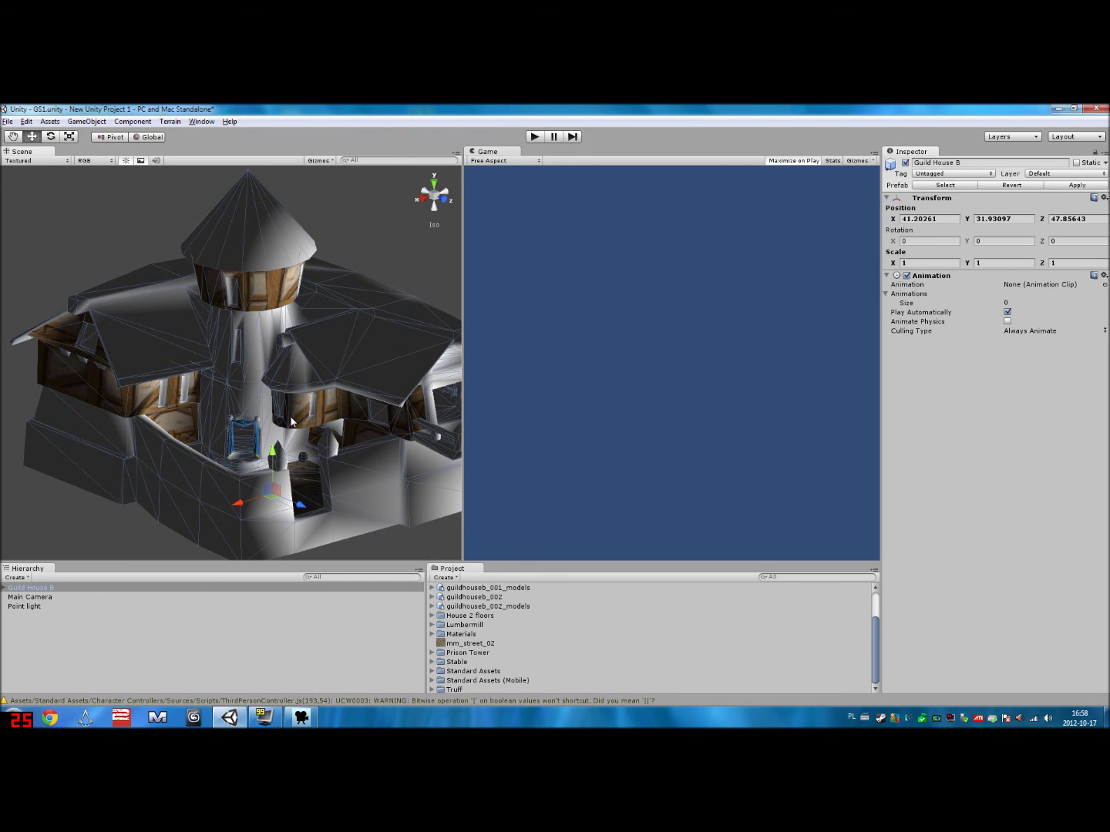
alt+drag(279, 343, 352, 328)
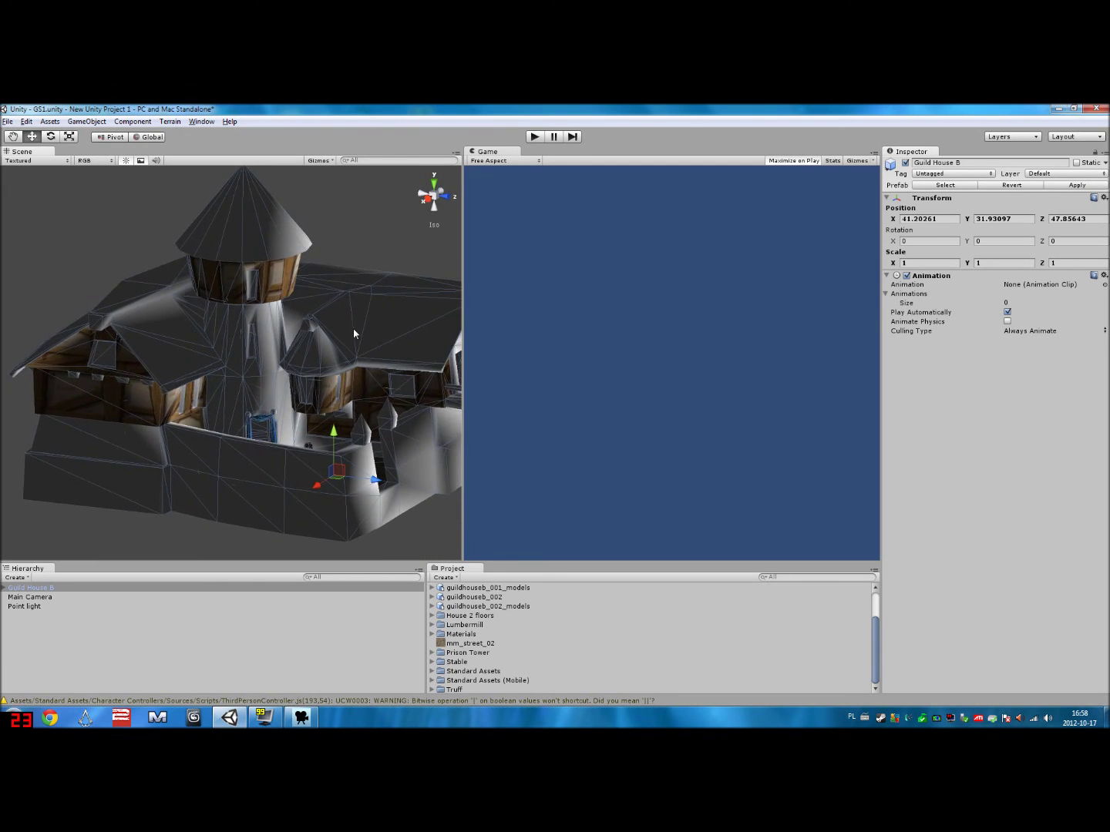
middle_drag(352, 328, 299, 324)
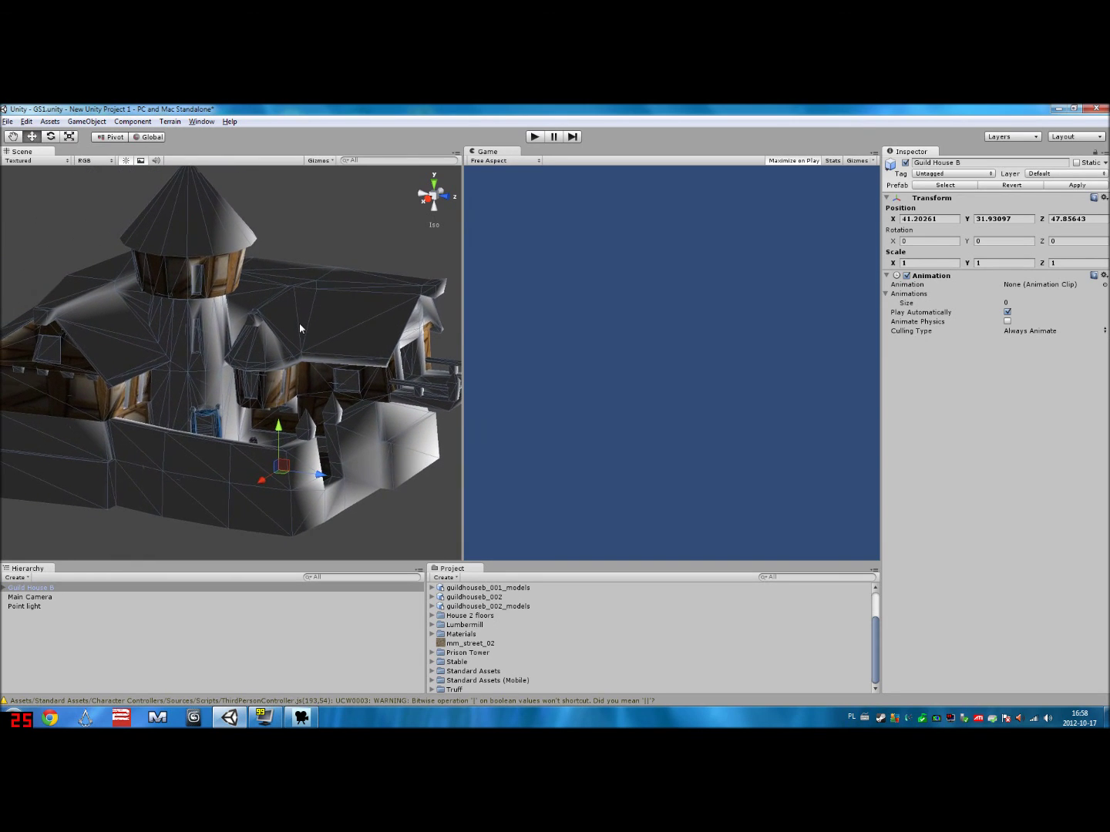
scroll(299, 324, down, 4)
scroll(300, 329, up, 1)
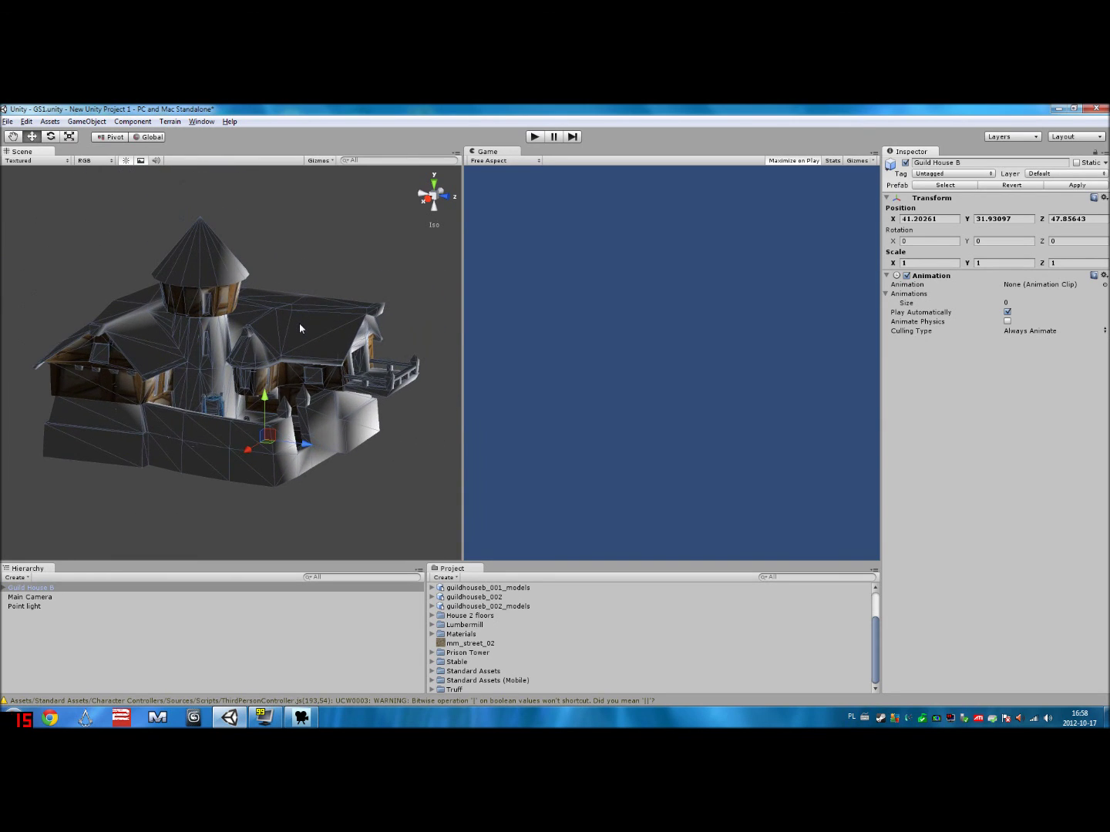